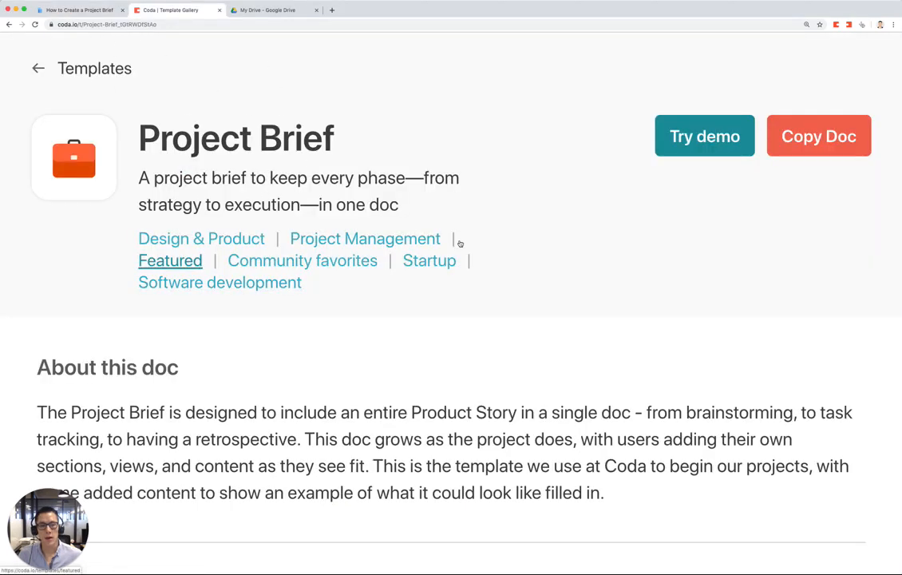
Close the Project Brief template page and switch to the How to Create a Project Brief doc
scroll(460, 243, down, 2)
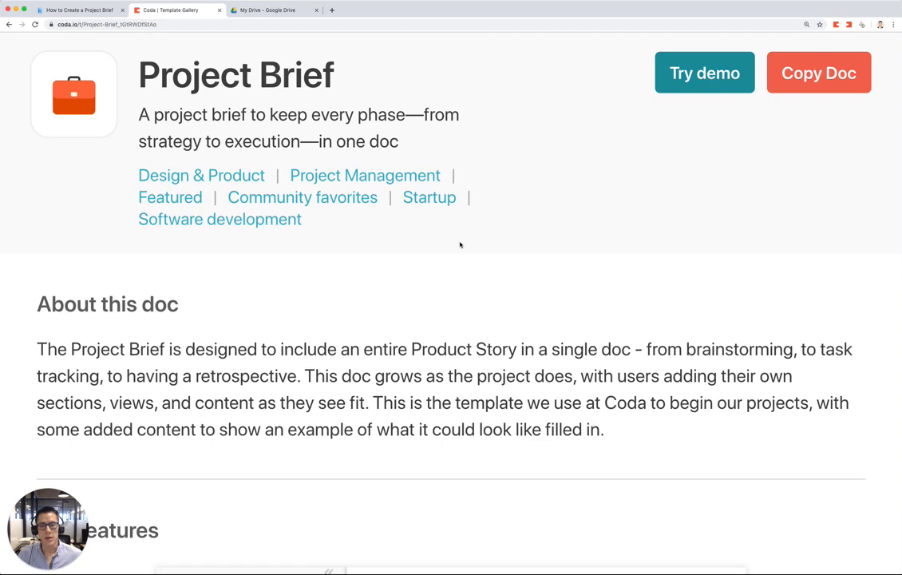
scroll(460, 244, up, 2)
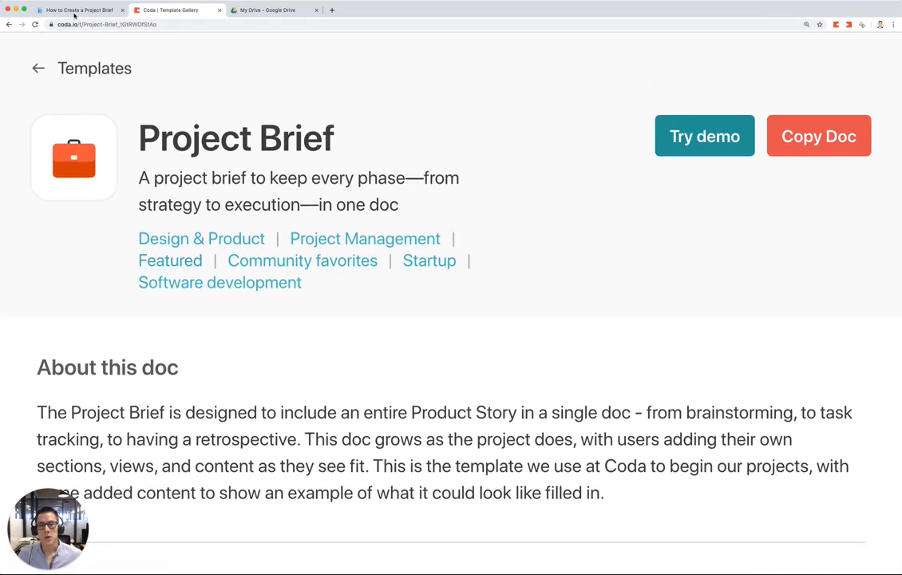
click(220, 11)
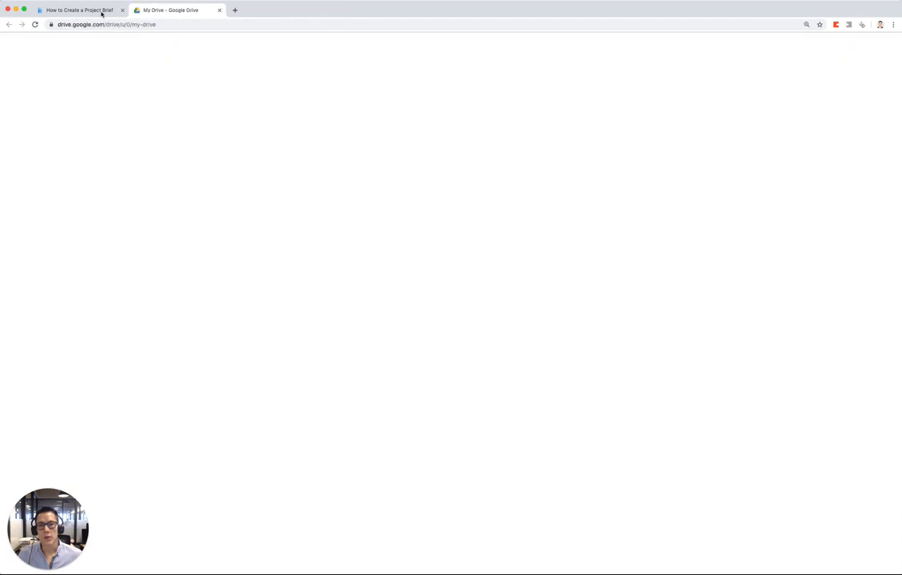
click(101, 12)
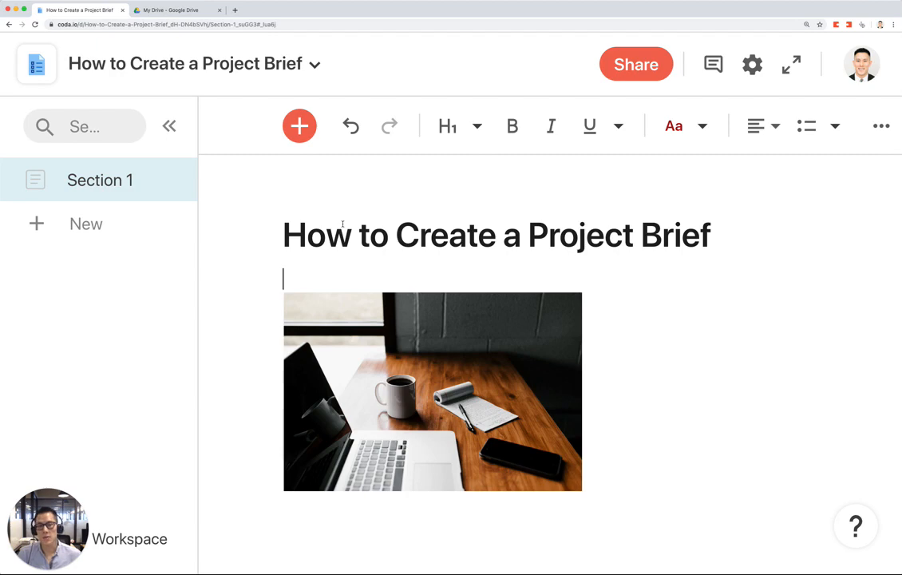
Switch to the sketch PDF in Google Drive and review its requirements, Overview section and Task List columns
click(172, 10)
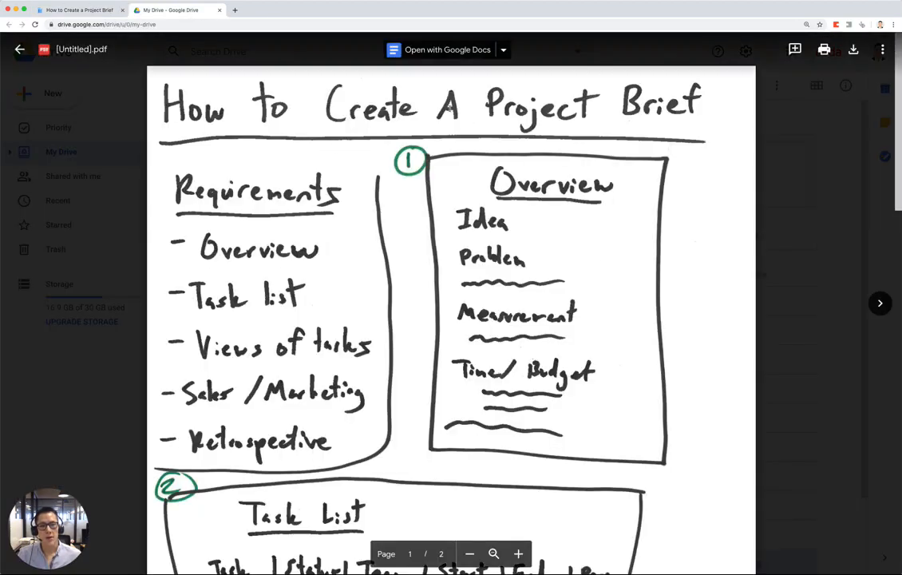
scroll(498, 299, down, 2)
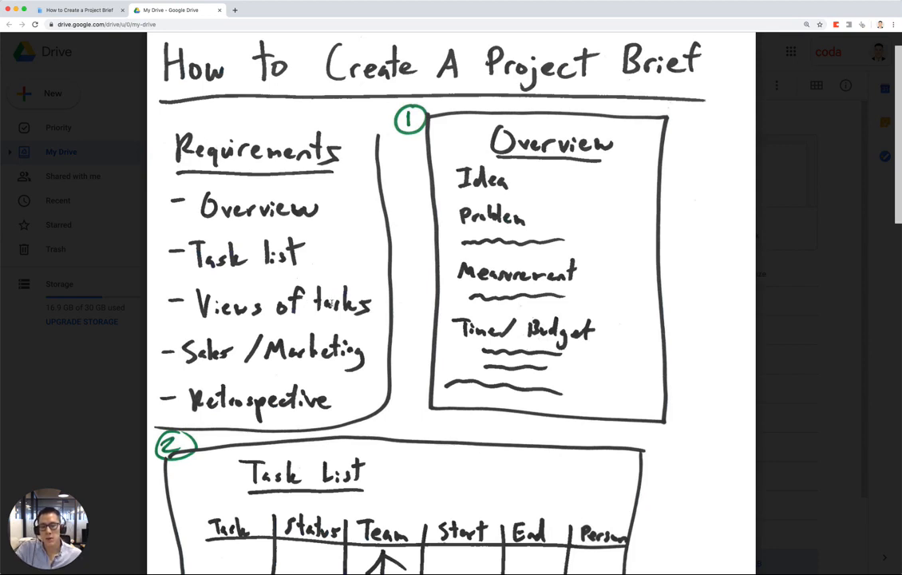
scroll(239, 285, down, 1)
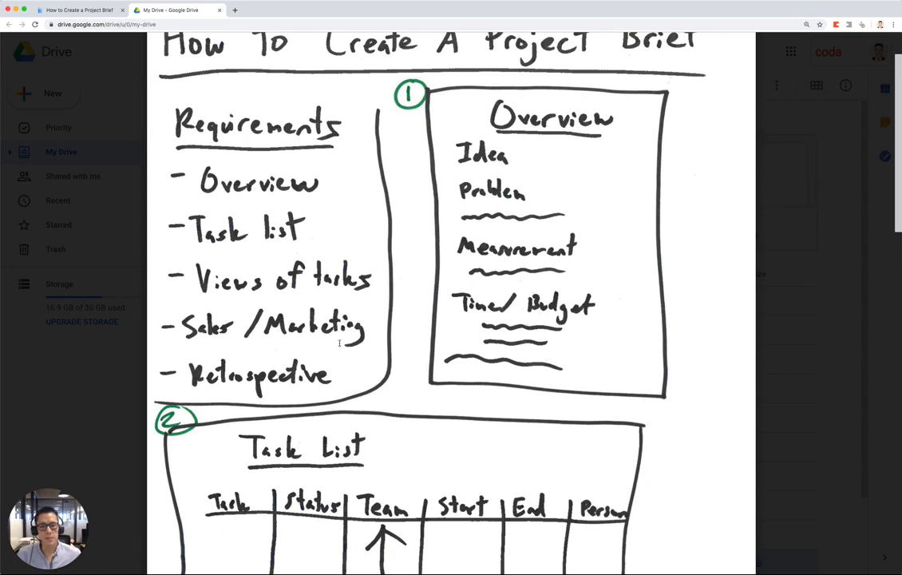
scroll(338, 343, up, 2)
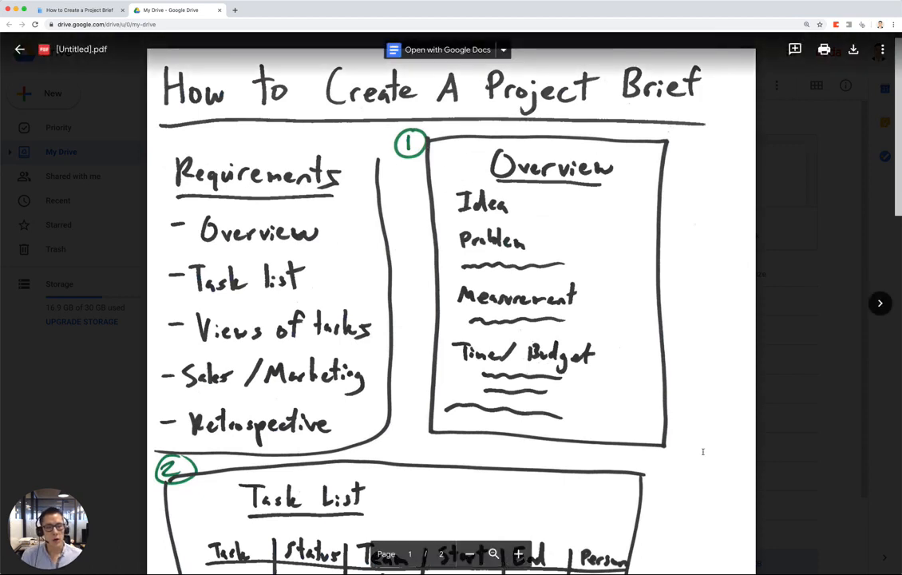
scroll(596, 213, down, 1)
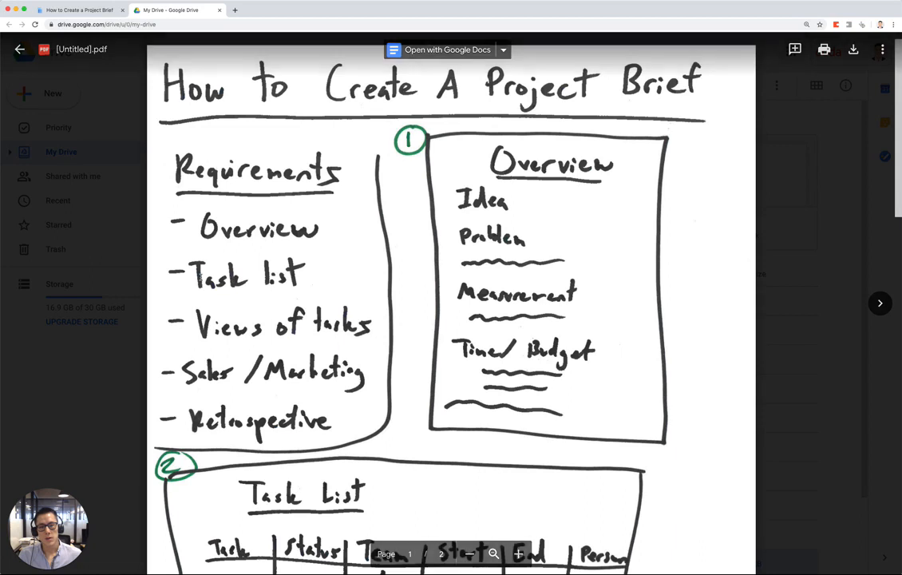
scroll(254, 277, down, 4)
scroll(253, 276, down, 2)
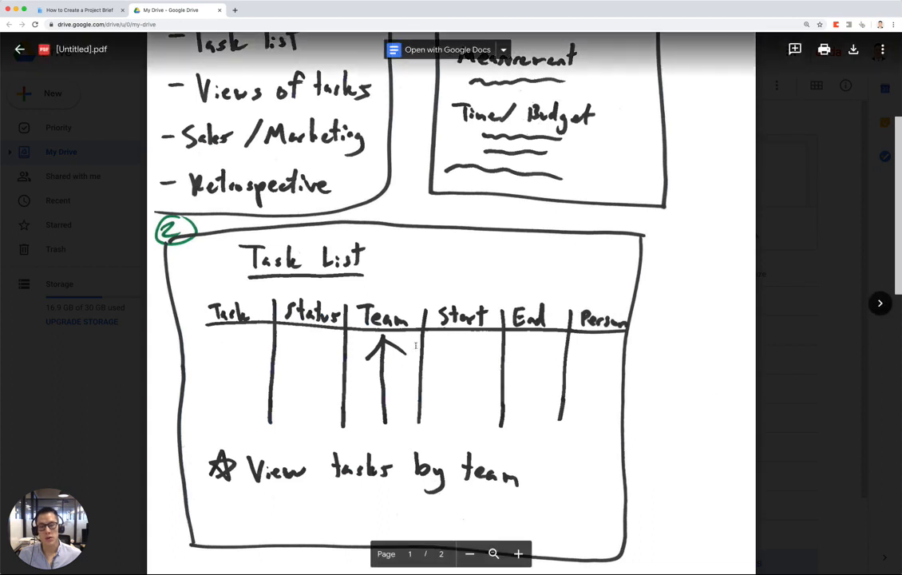
scroll(367, 419, down, 1)
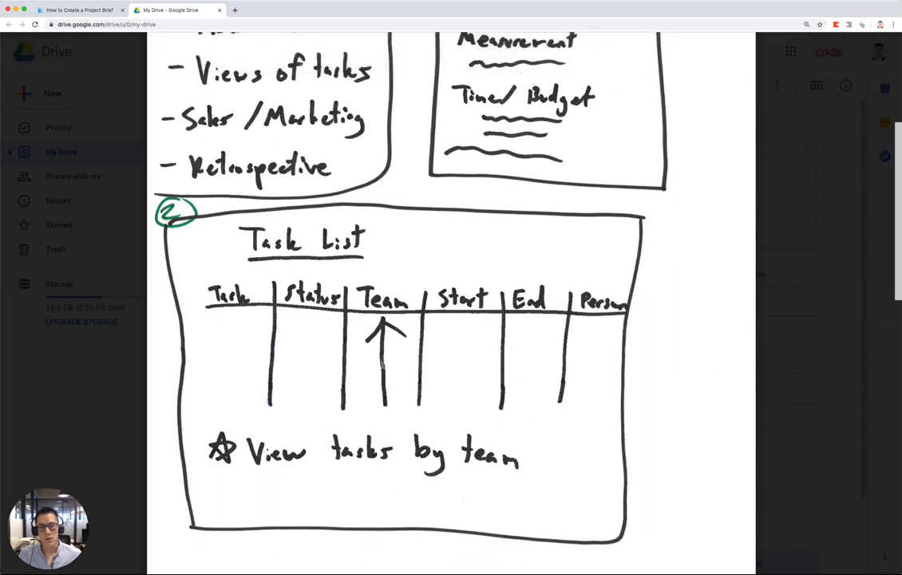
scroll(382, 363, up, 1)
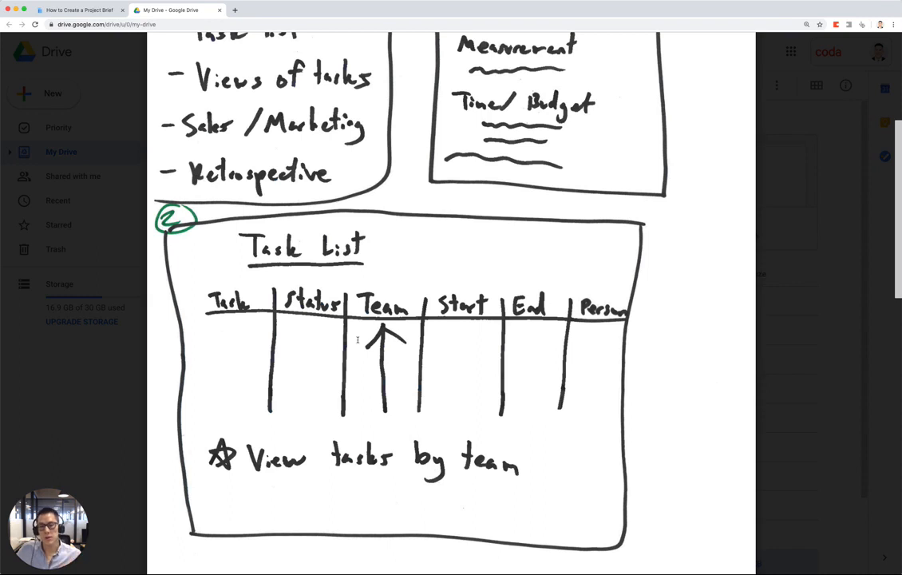
Examine the sketched Design Tasks board and My Tasks view, comparing them with the Task List table
scroll(421, 307, down, 5)
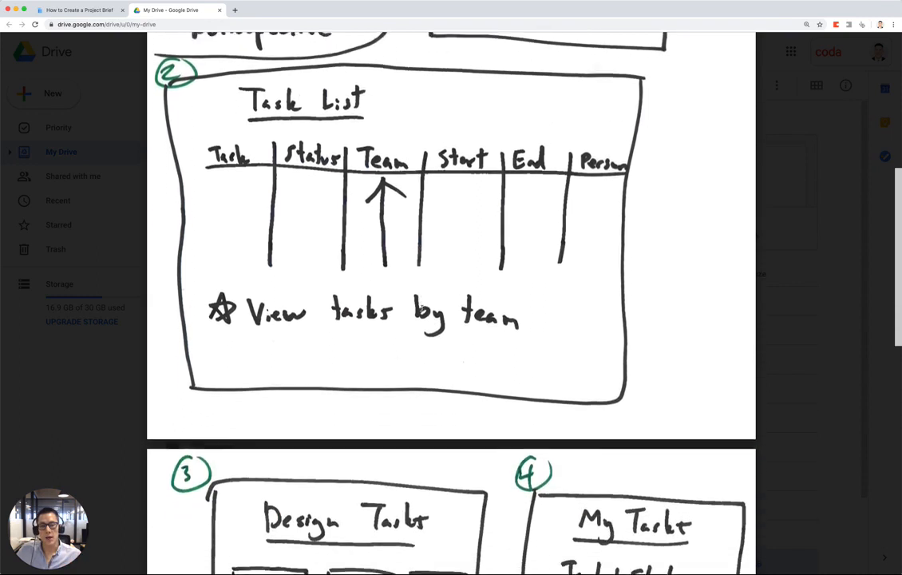
scroll(421, 306, down, 3)
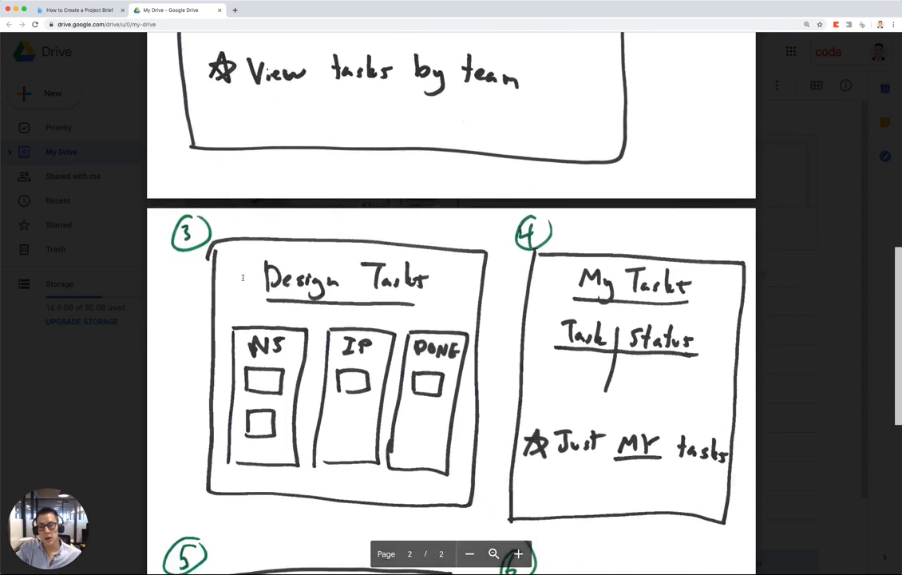
scroll(477, 345, up, 5)
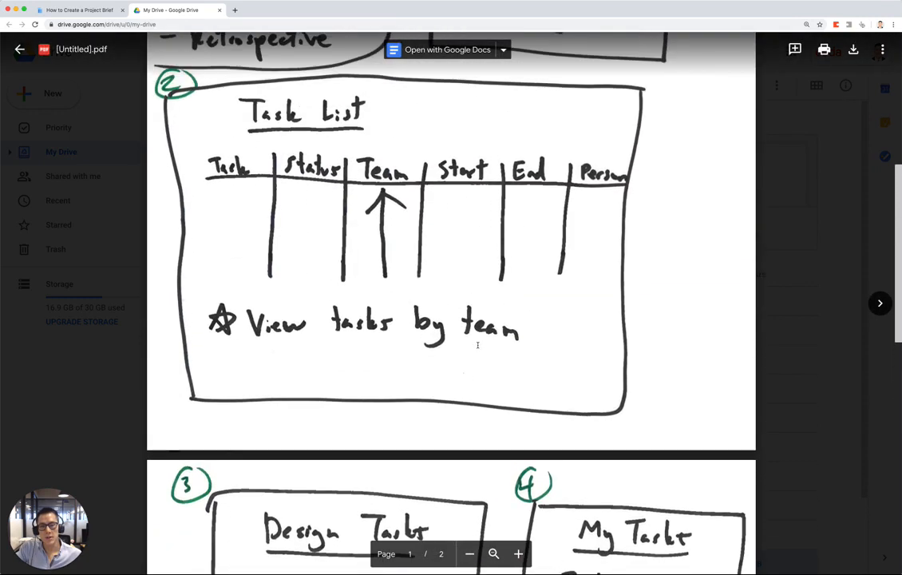
scroll(476, 227, down, 5)
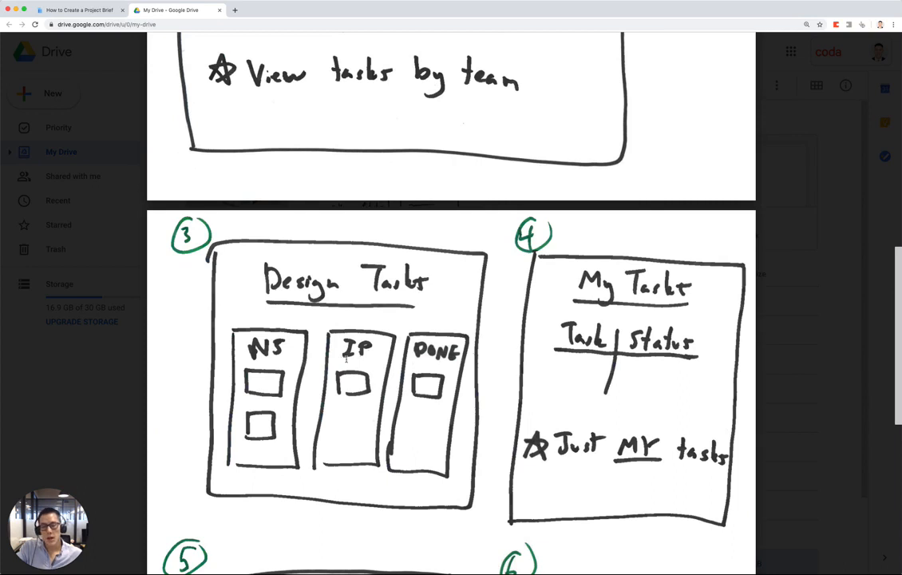
scroll(345, 357, down, 1)
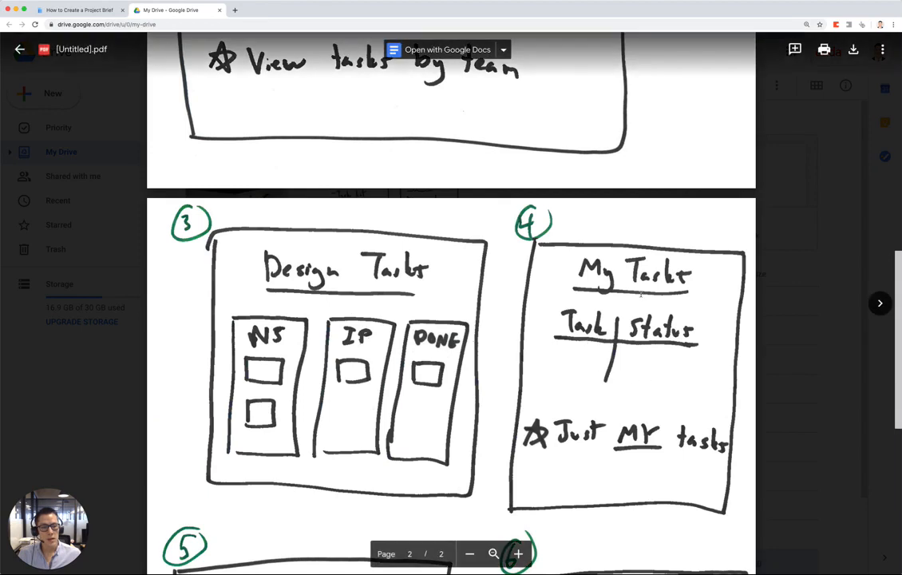
scroll(656, 329, down, 1)
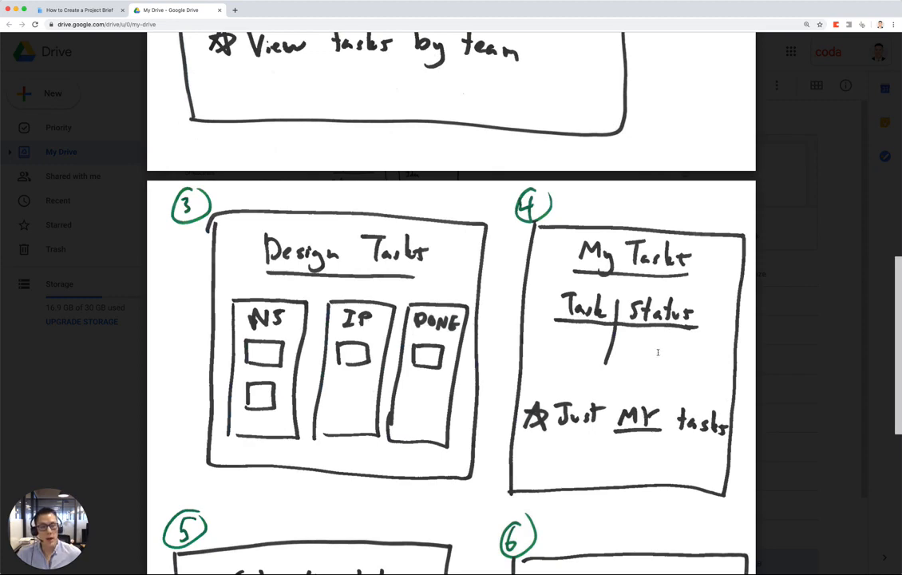
scroll(658, 352, up, 5)
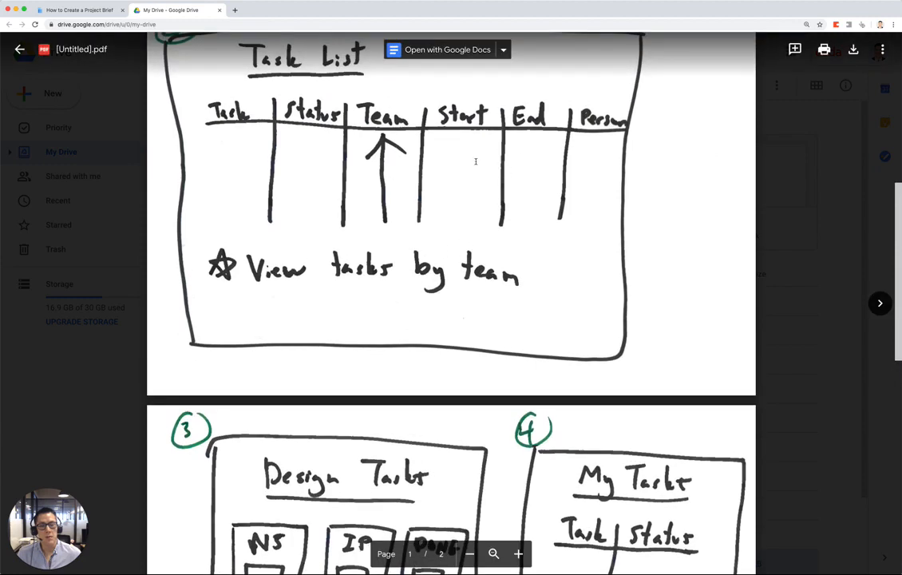
scroll(483, 167, up, 1)
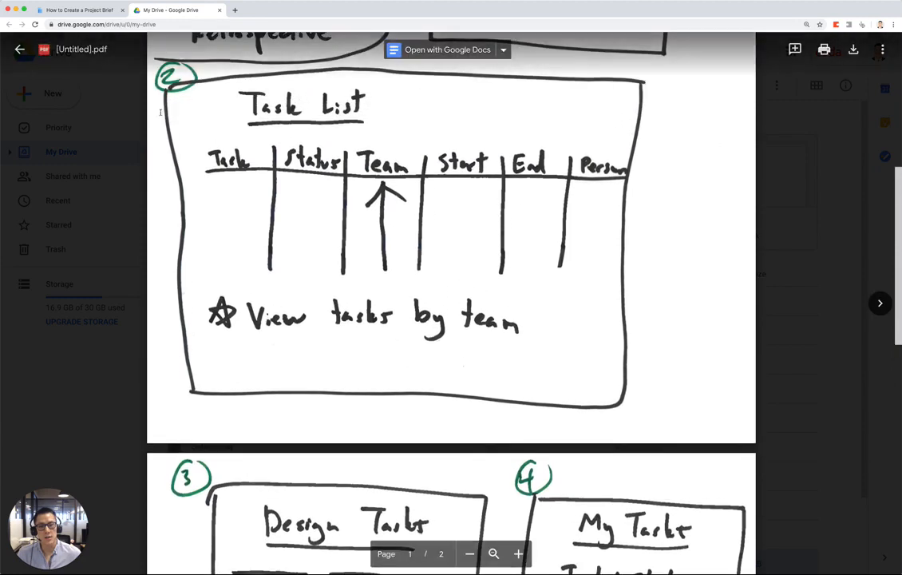
scroll(483, 263, down, 3)
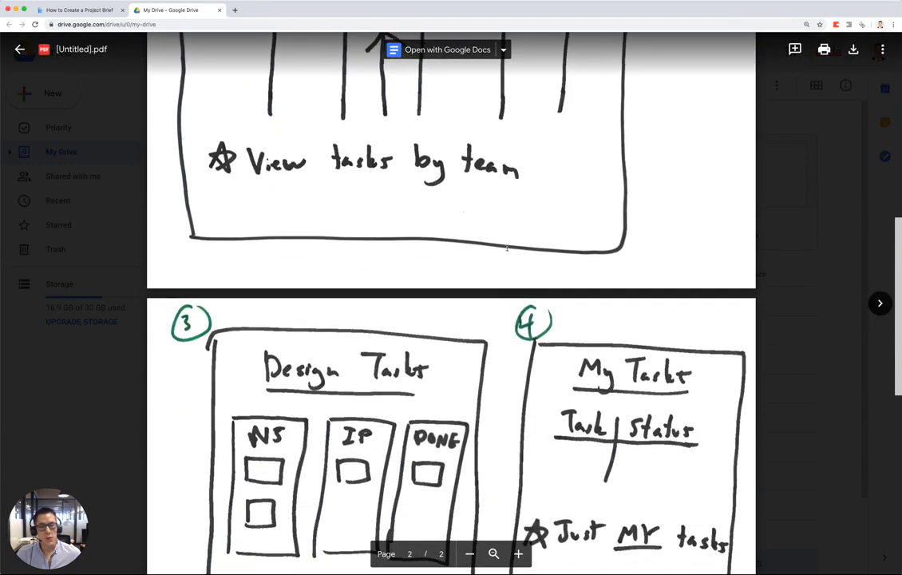
scroll(506, 249, up, 4)
scroll(505, 251, down, 3)
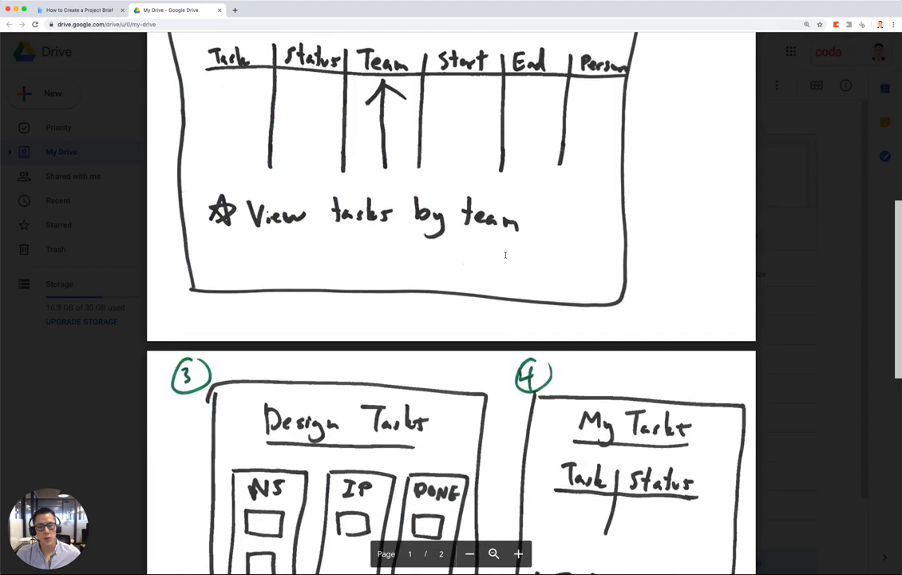
scroll(568, 334, up, 2)
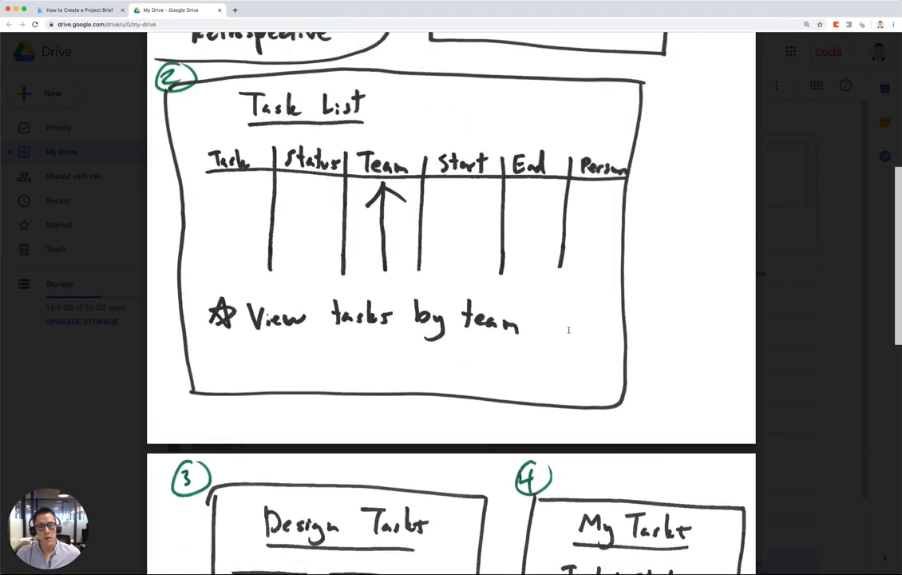
Review the sketch from the Overview through the Sales/Marketing and Retrospective sections, and return to its beginning
scroll(569, 331, up, 5)
scroll(569, 330, up, 1)
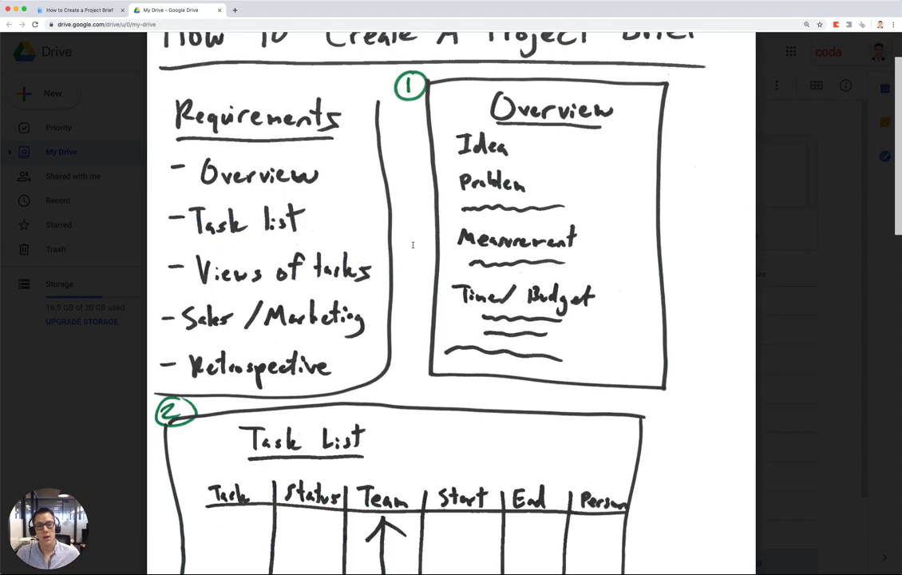
scroll(420, 247, down, 1)
scroll(471, 254, down, 10)
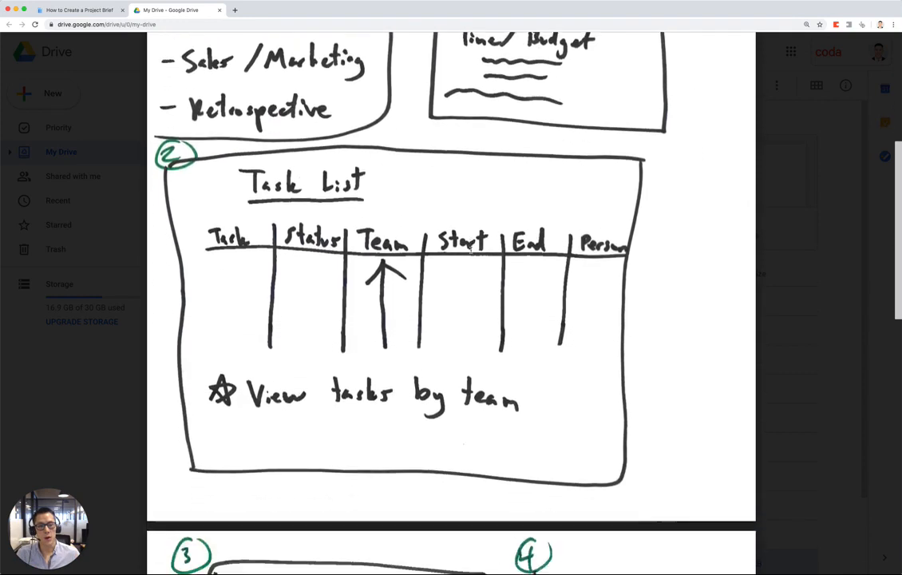
scroll(471, 248, down, 6)
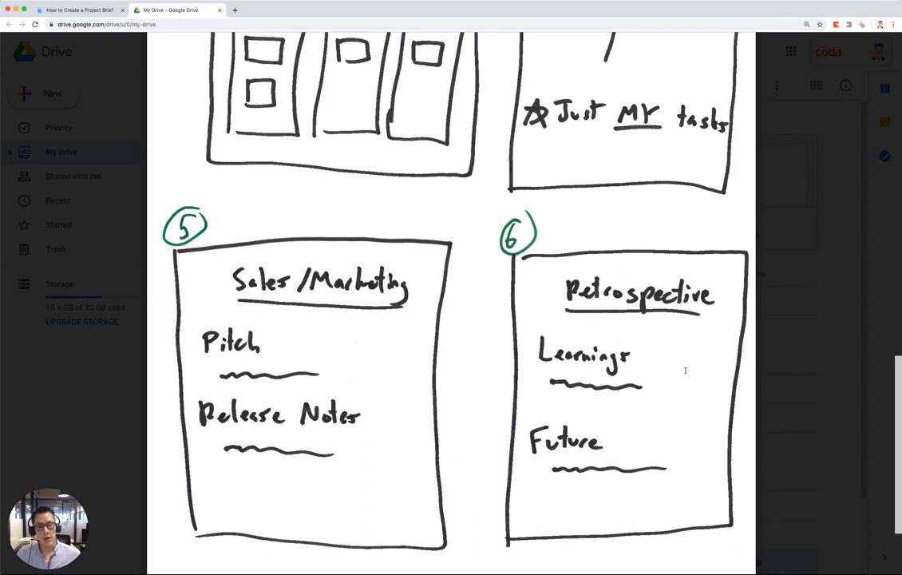
scroll(534, 347, down, 1)
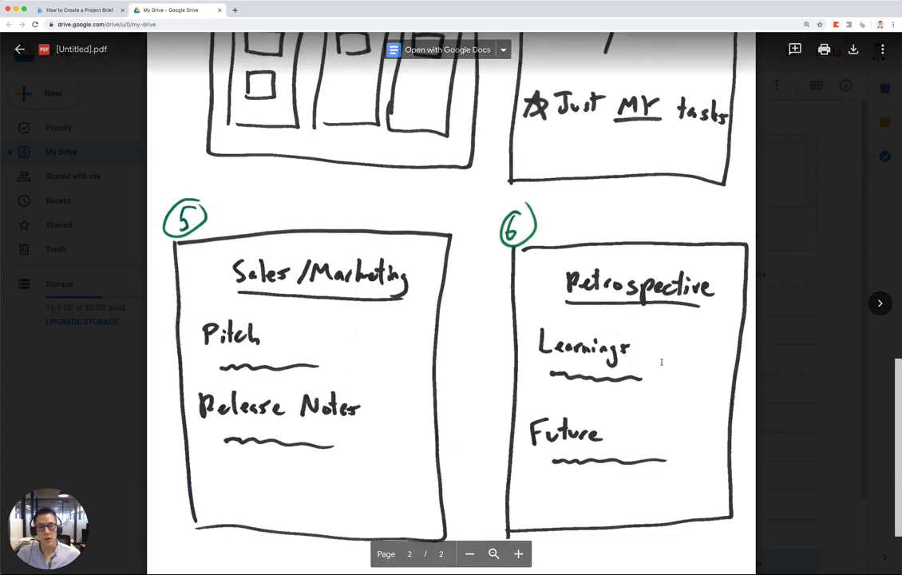
scroll(661, 362, up, 15)
scroll(595, 344, up, 3)
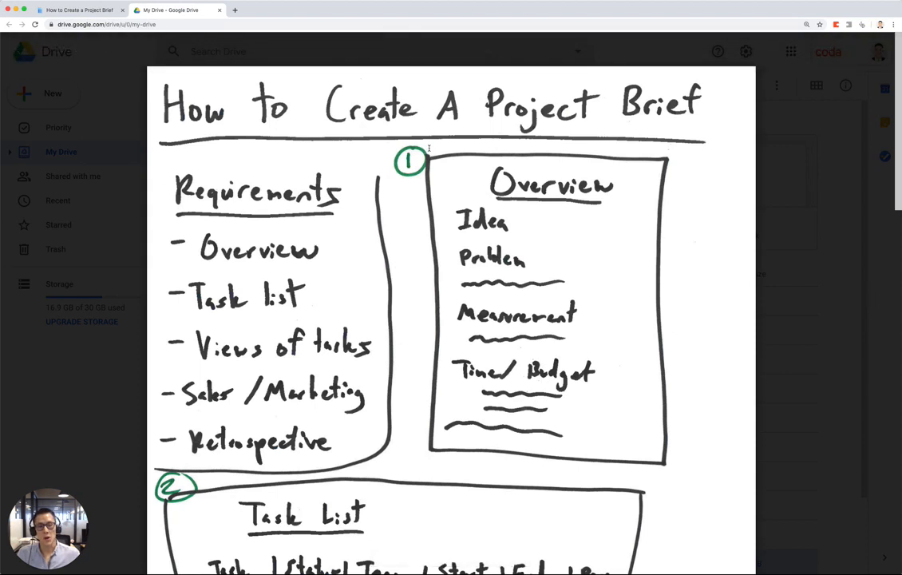
Switch to the Coda doc, rename Section 1 as Brief Overview and give it the blue bulleted document icon
click(61, 10)
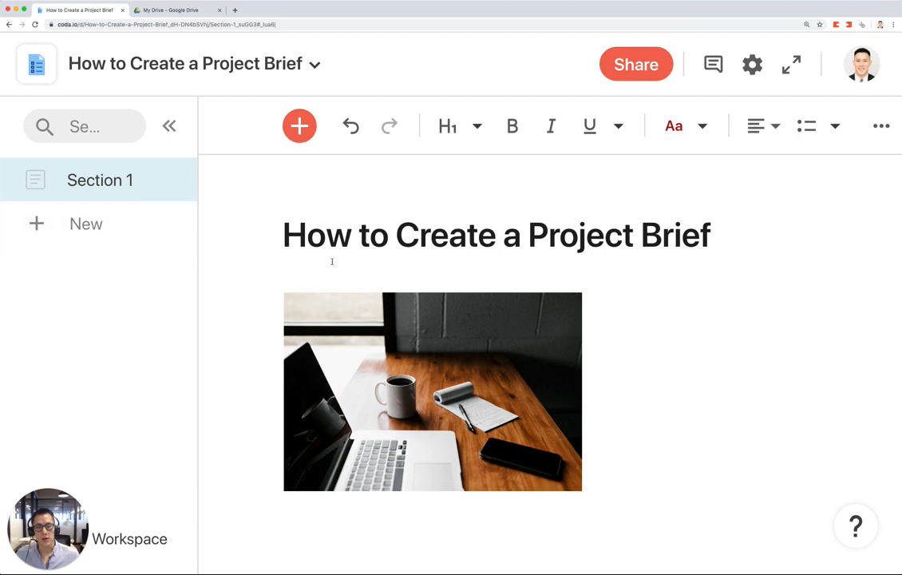
double_click(118, 181)
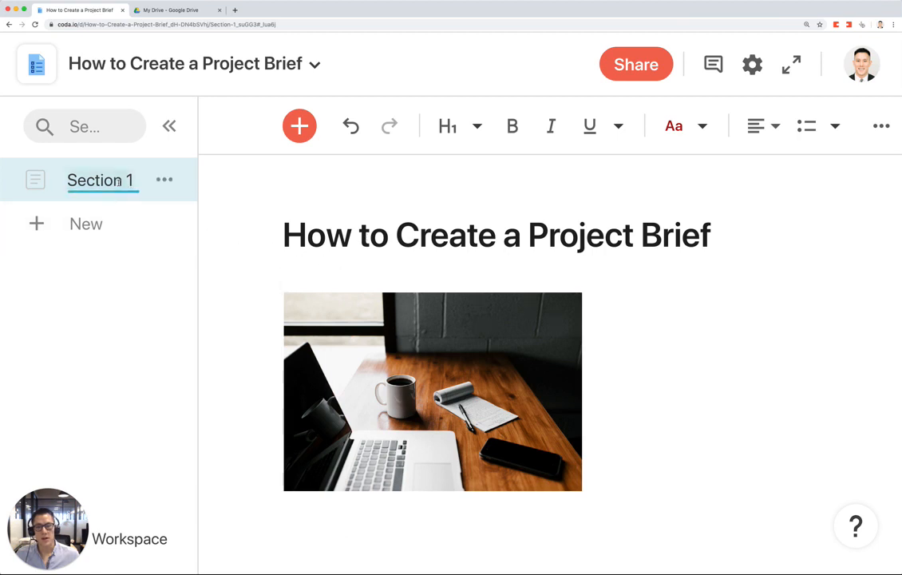
text(Brief )
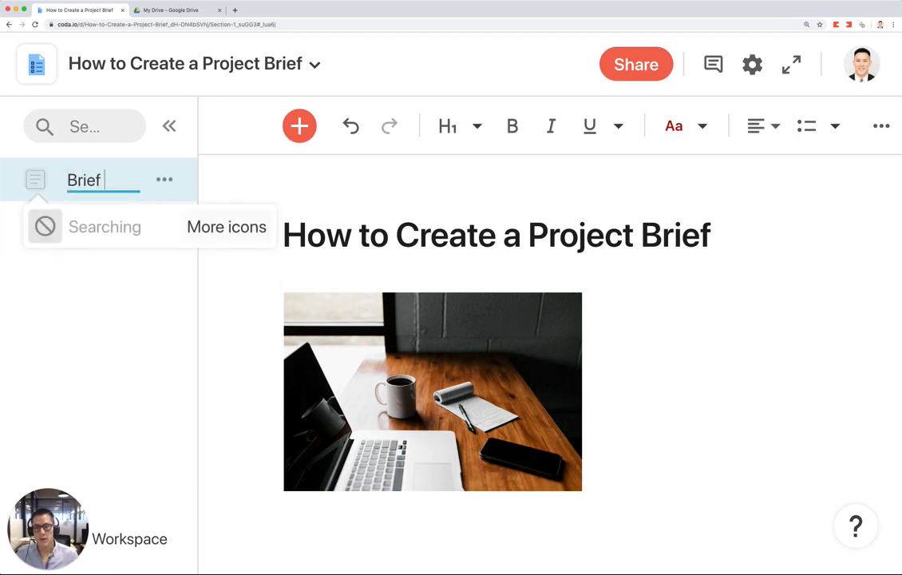
text(Overview)
key(Return)
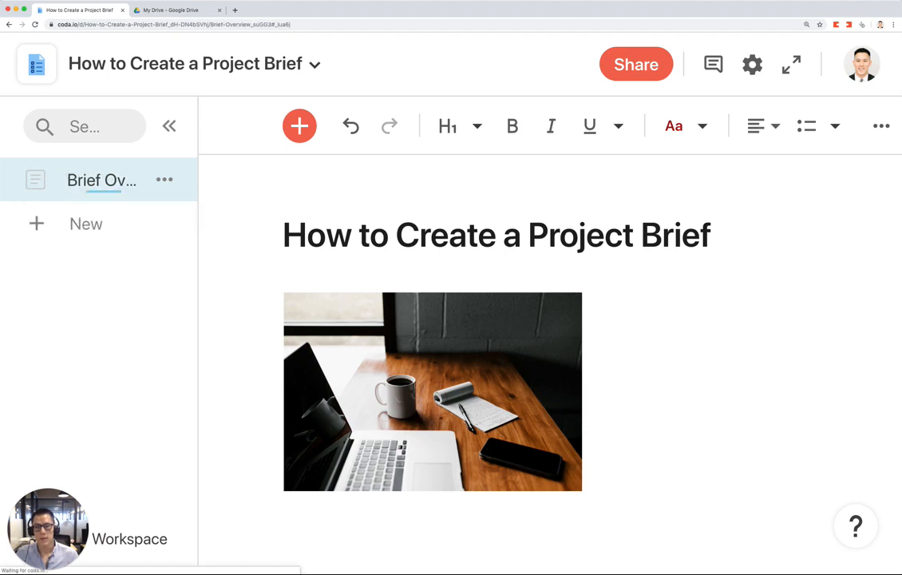
click(36, 184)
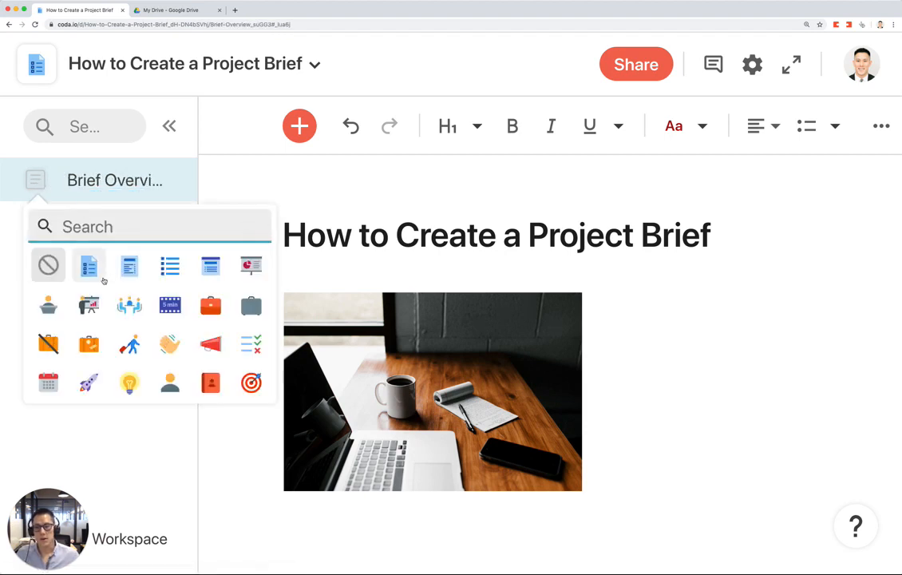
click(89, 264)
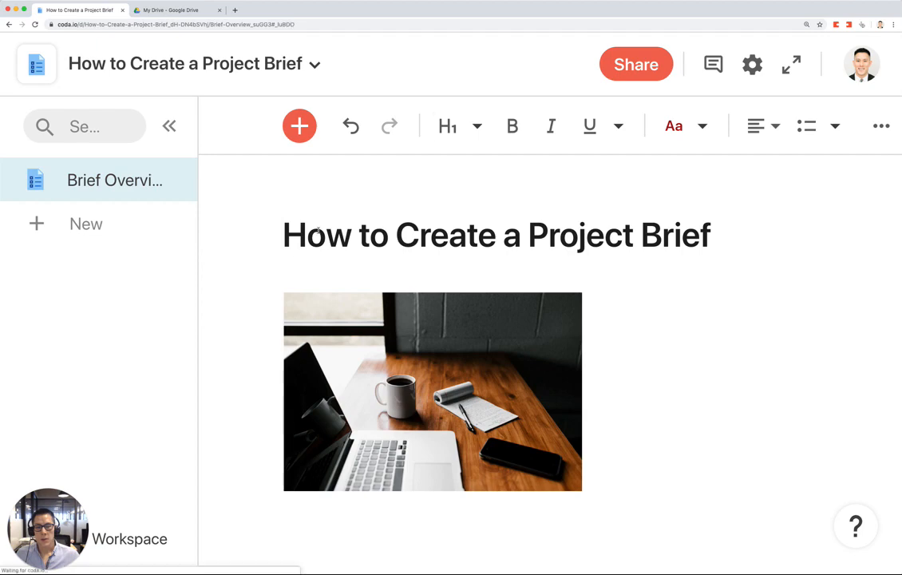
Reduce the page zoom of the doc to 200%
click(328, 233)
key(super+minus)
key(super+minus)
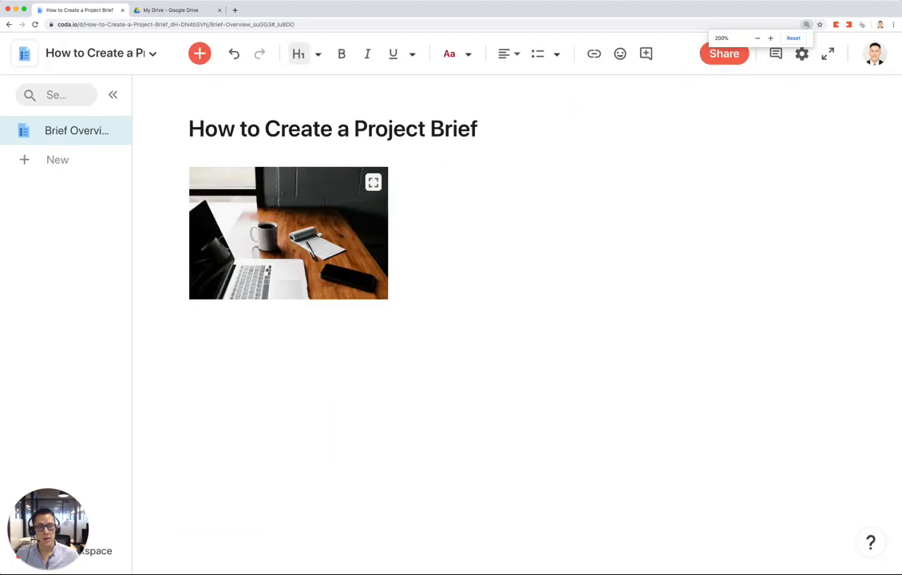
key(super+minus)
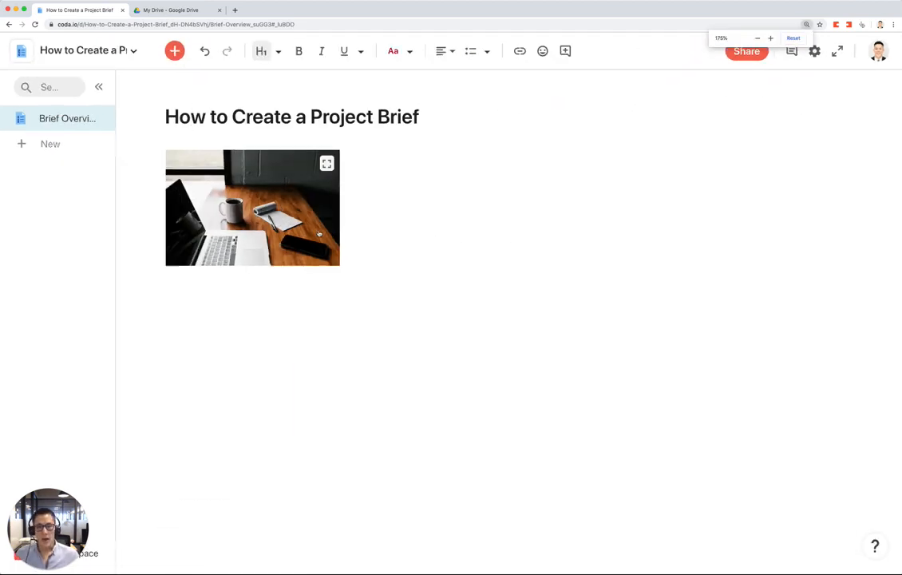
key(super+plus)
click(1, 96)
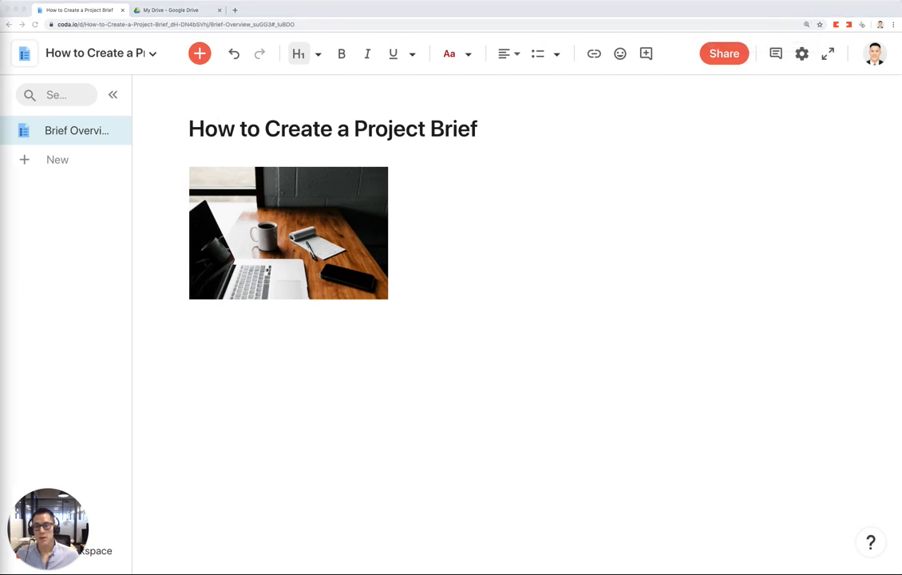
click(421, 315)
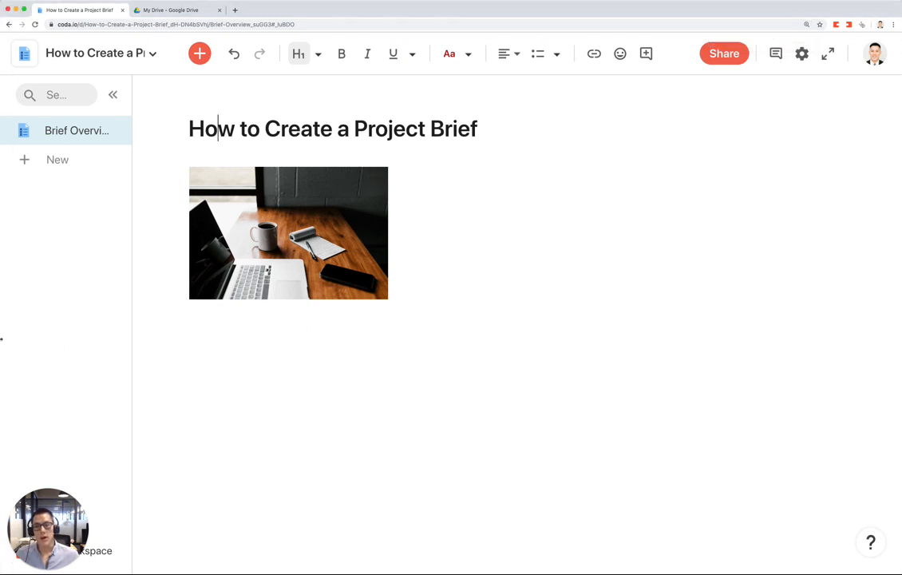
Add the second-level headings Idea, Problem and User-based job or tasks below the image
click(401, 371)
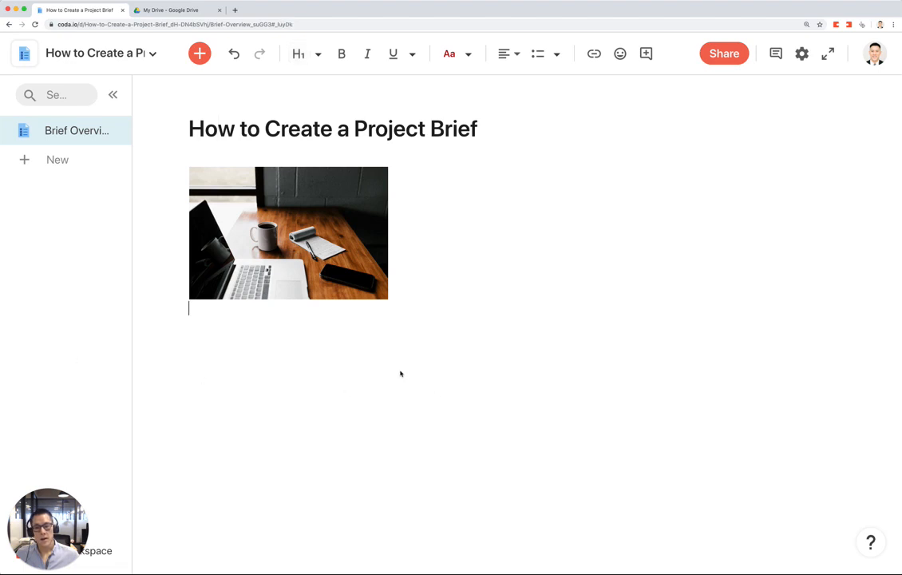
key(Return)
text(## Ideas)
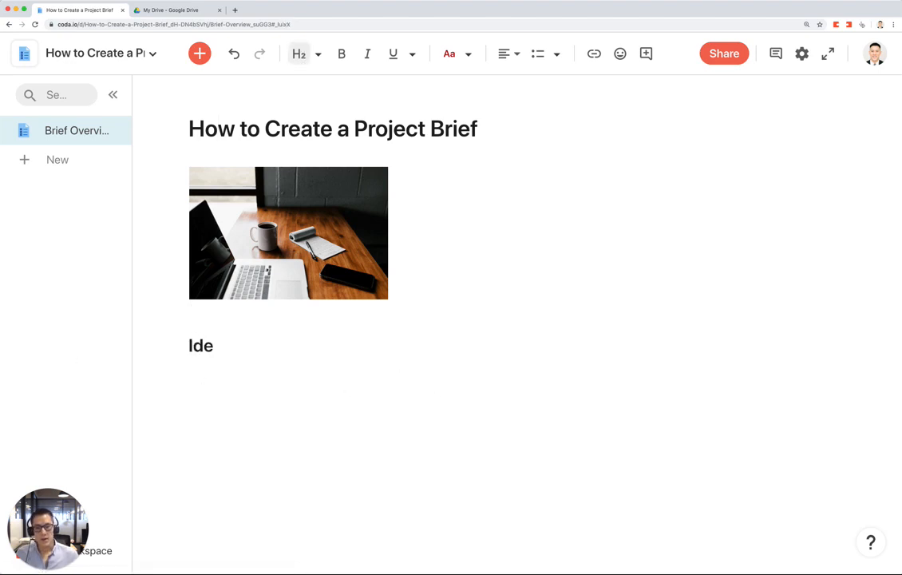
key(BackSpace)
key(Return)
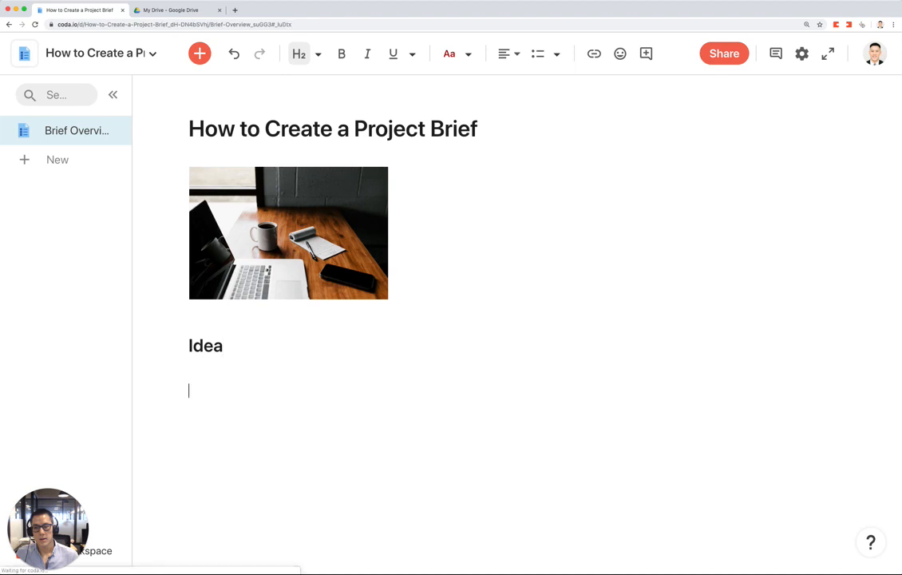
text(# Problem)
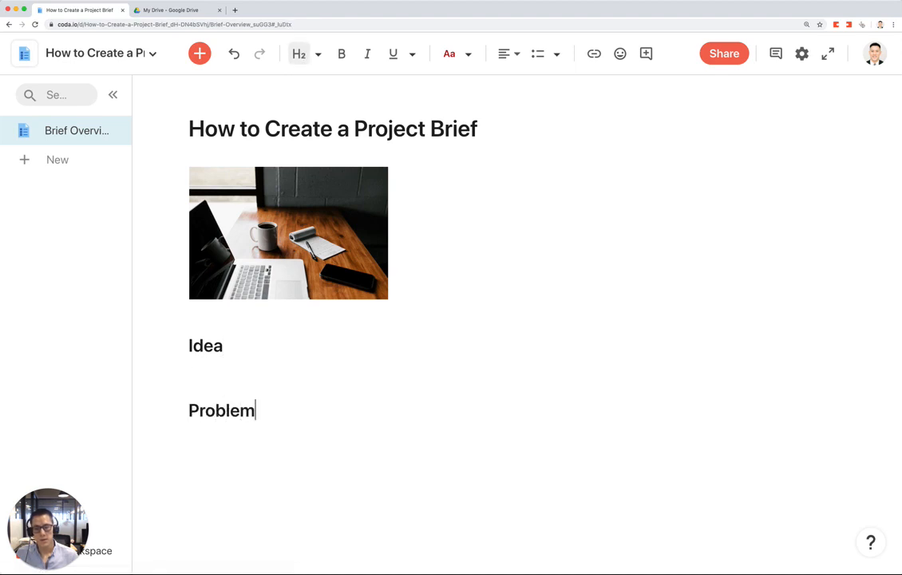
key(Return)
text(## )
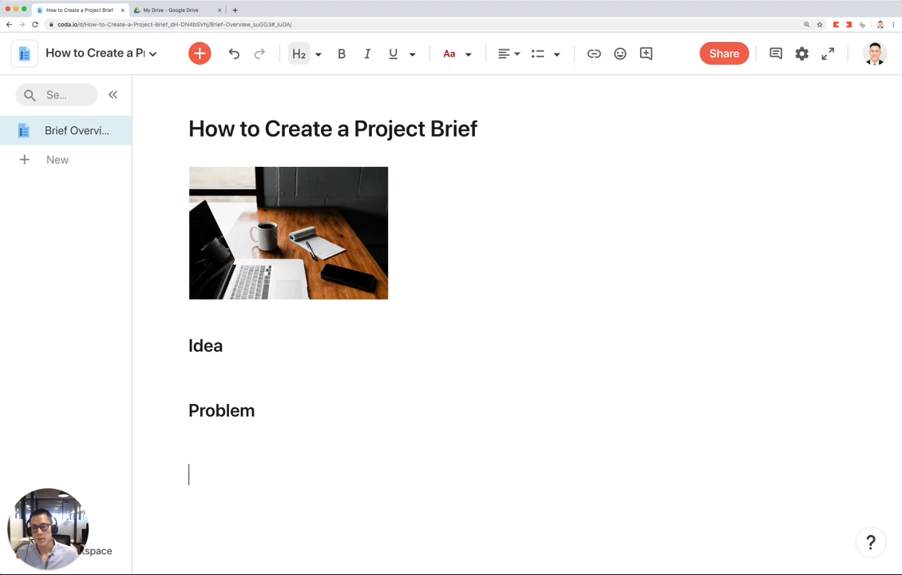
text(User-)
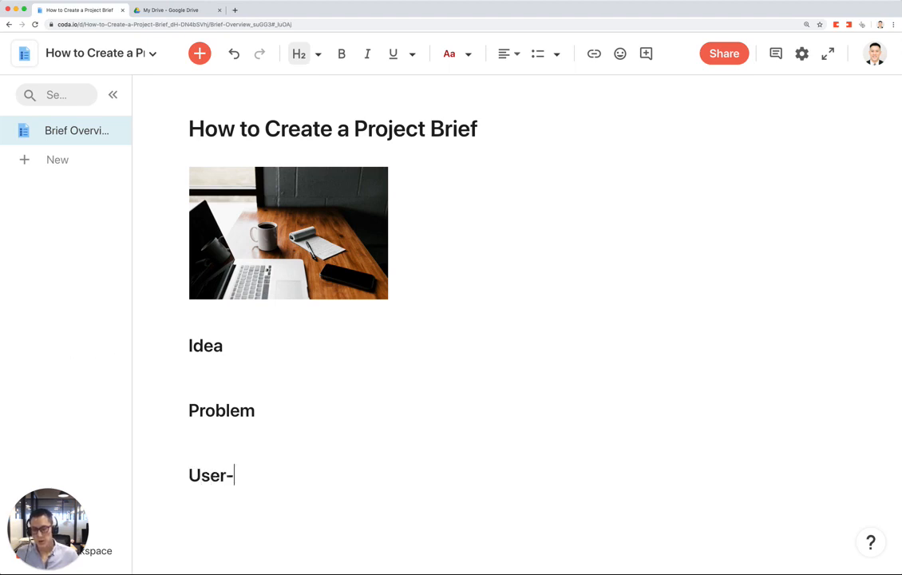
text(based job or tasks)
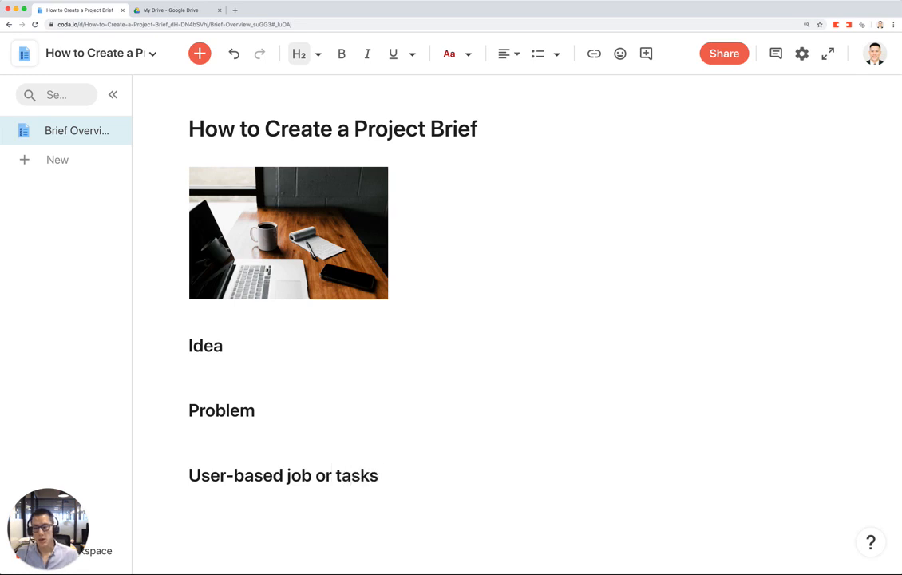
Replace the drafted headings with the prepared outline for Idea, Alignment, Problem, User-based job or tasks, Measurement, Non-goals, Time & Budget and Braintrust
key(super+Tab)
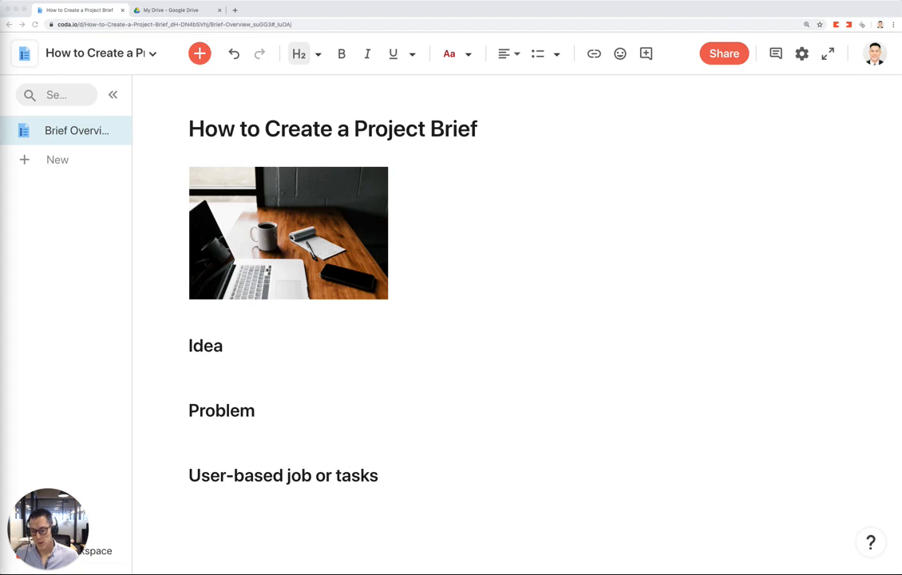
drag(182, 342, 444, 516)
key(ctrl+v)
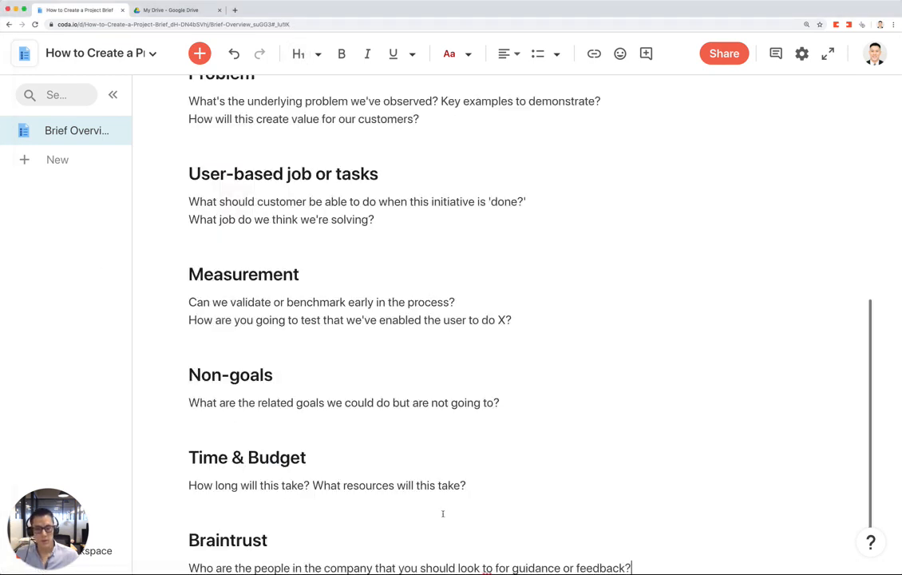
Review the guiding questions under each heading of the brief outline, from Idea through Braintrust, and return to the page's beginning
scroll(390, 459, up, 5)
scroll(392, 456, up, 2)
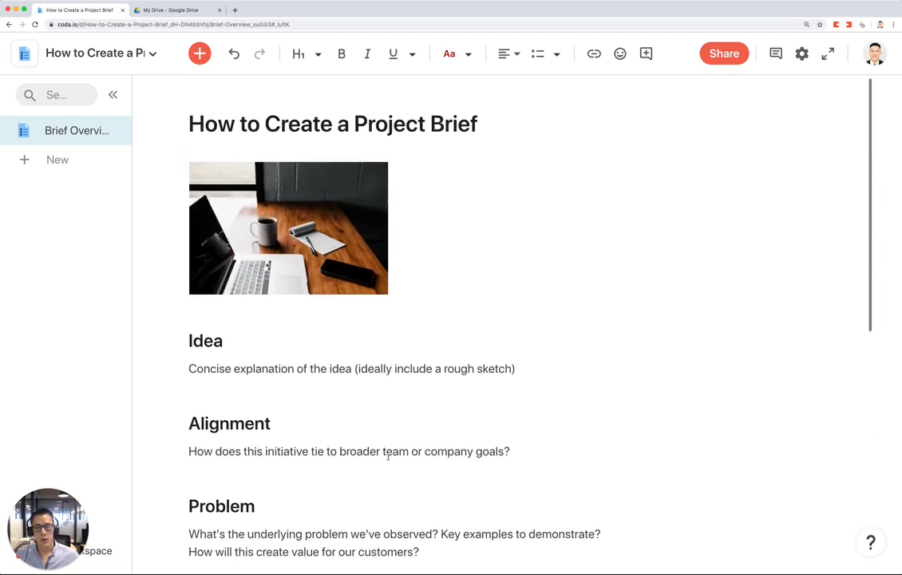
click(210, 373)
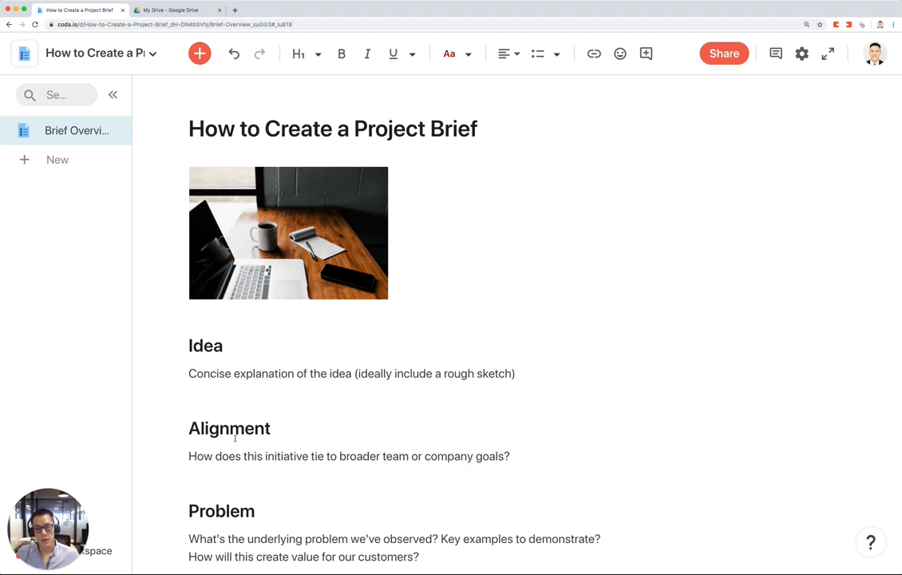
scroll(235, 431, down, 4)
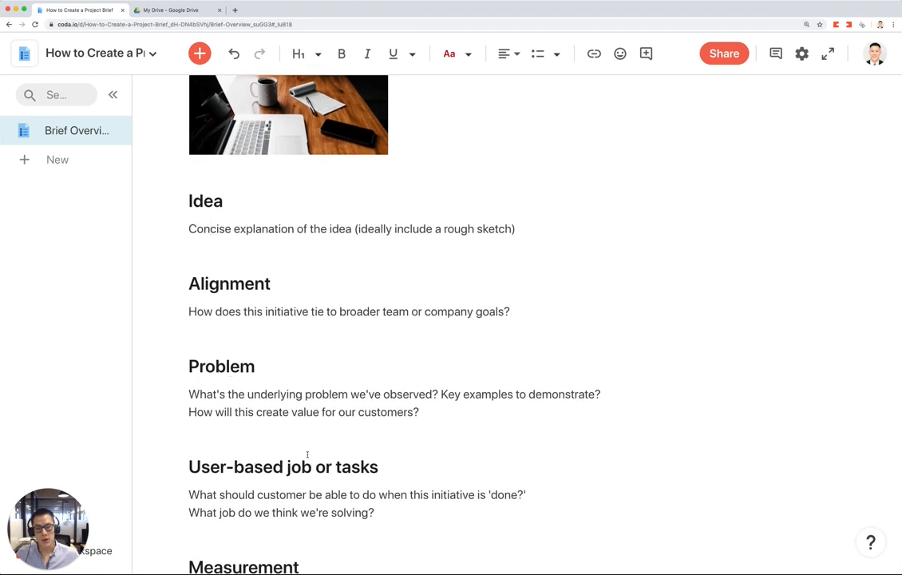
scroll(305, 457, down, 3)
scroll(308, 450, down, 2)
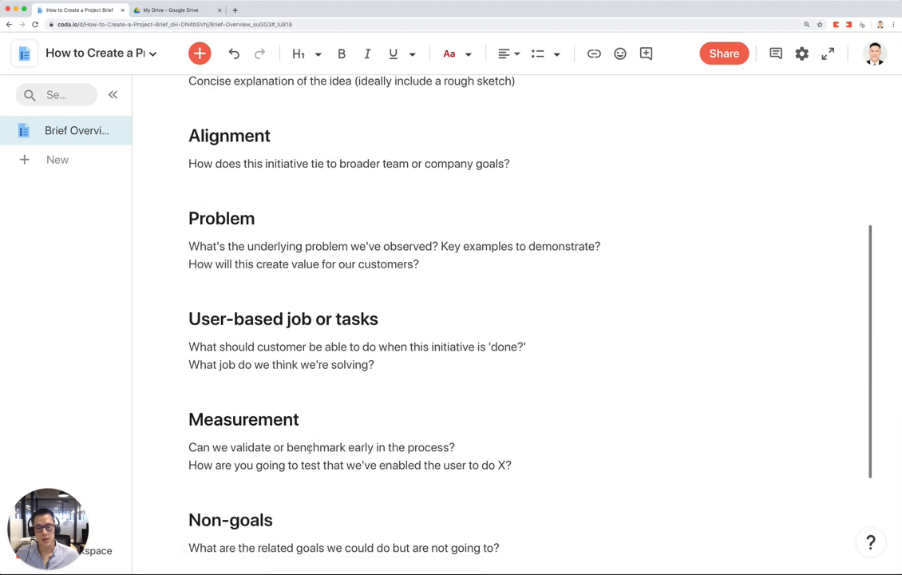
click(322, 317)
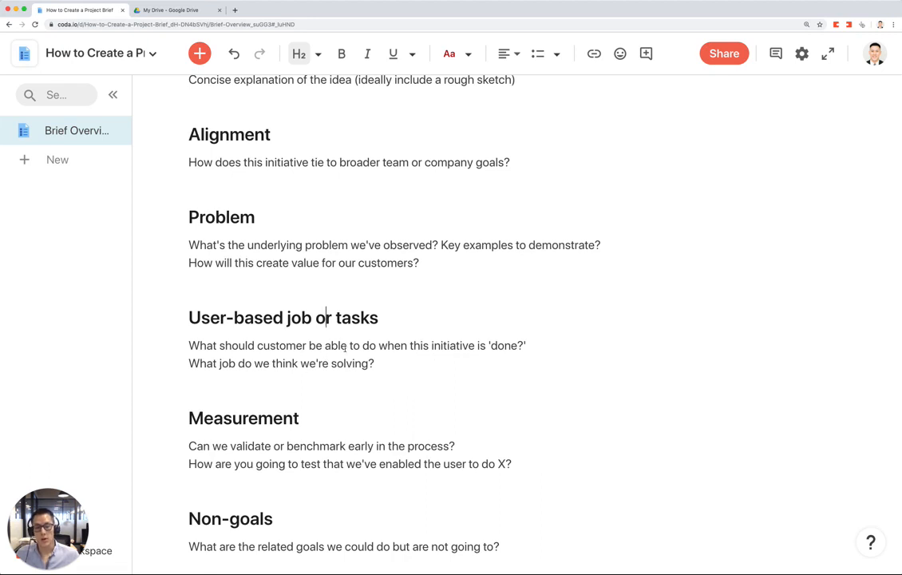
scroll(347, 344, down, 5)
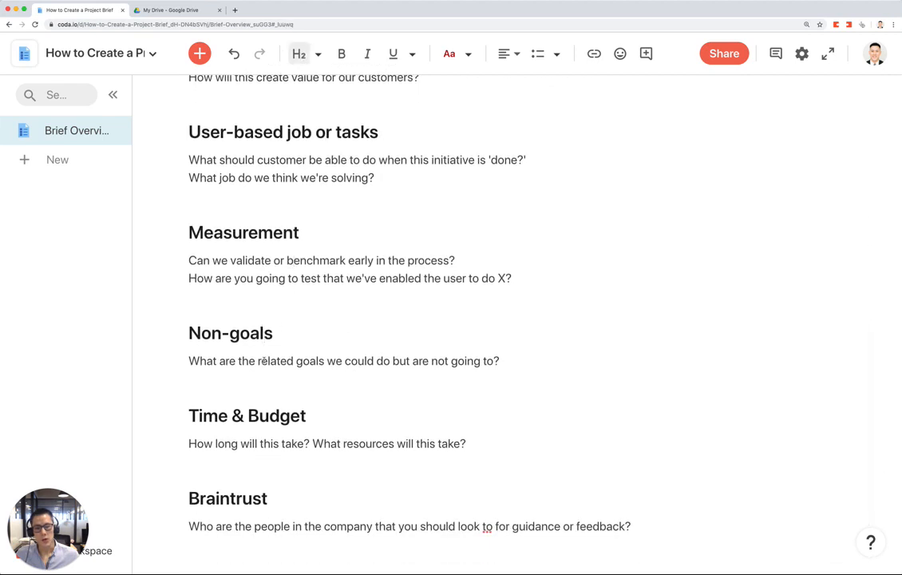
click(199, 415)
drag(199, 415, 294, 418)
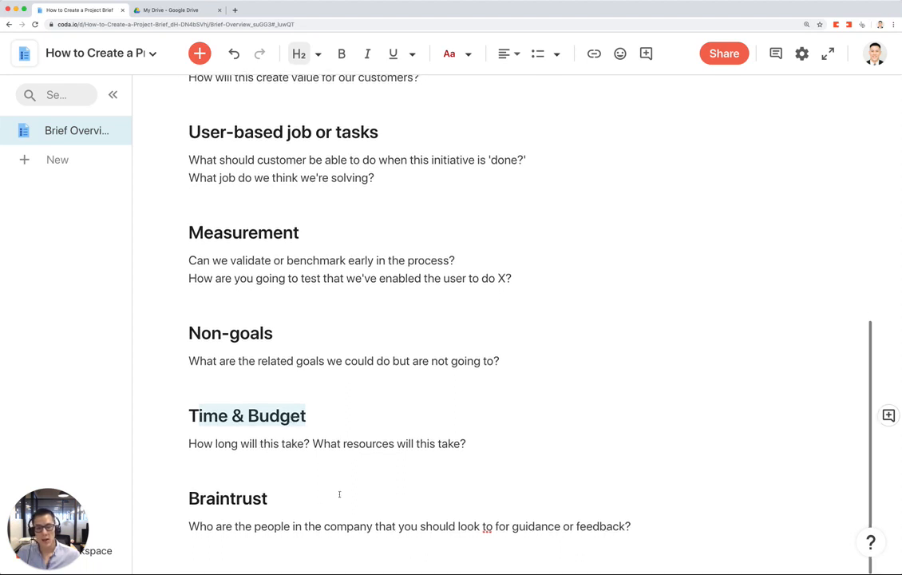
click(232, 528)
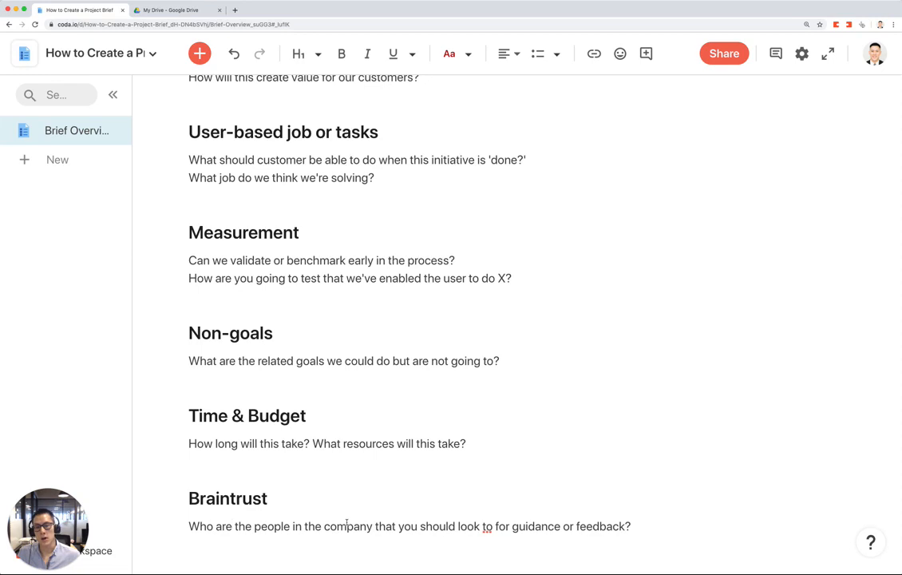
scroll(390, 404, up, 10)
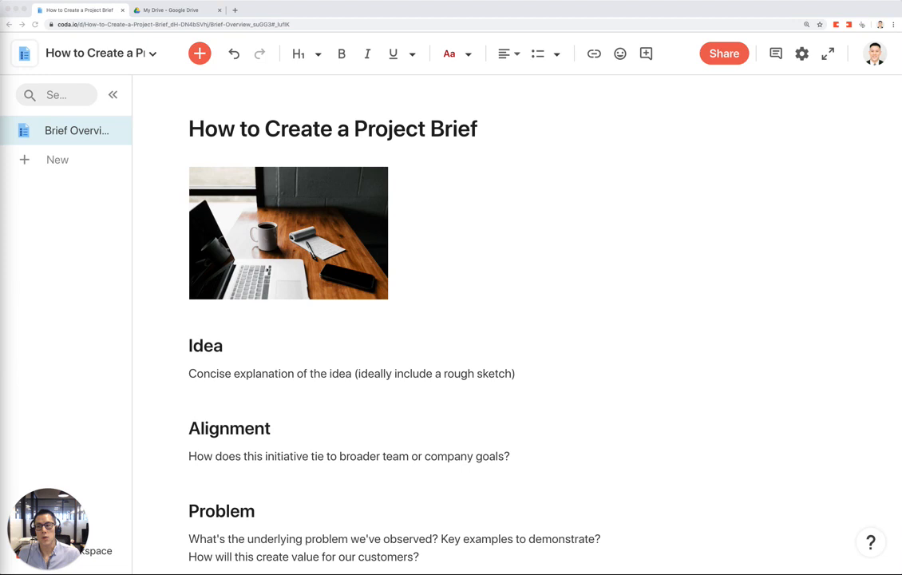
Add a new section named All Tasks and give its page the top-level heading All Tasks
click(53, 158)
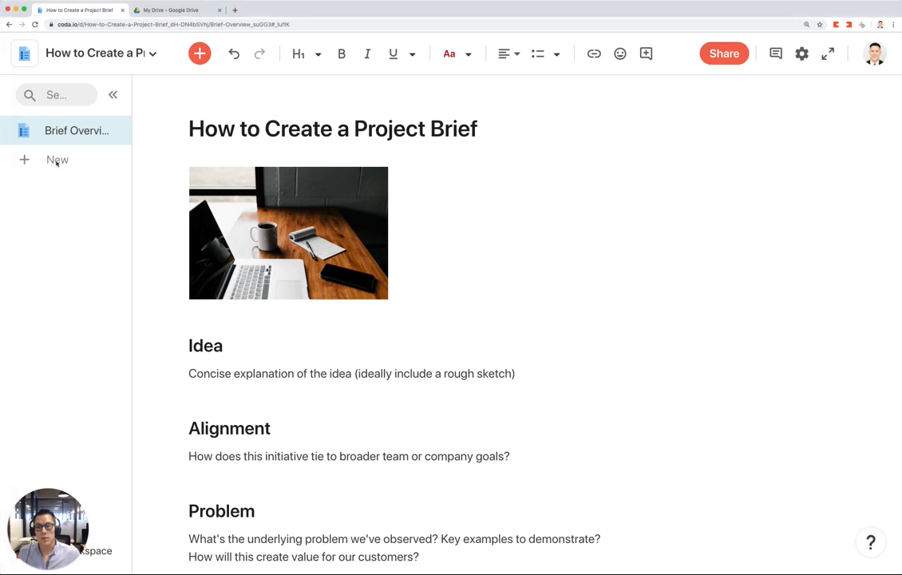
click(68, 190)
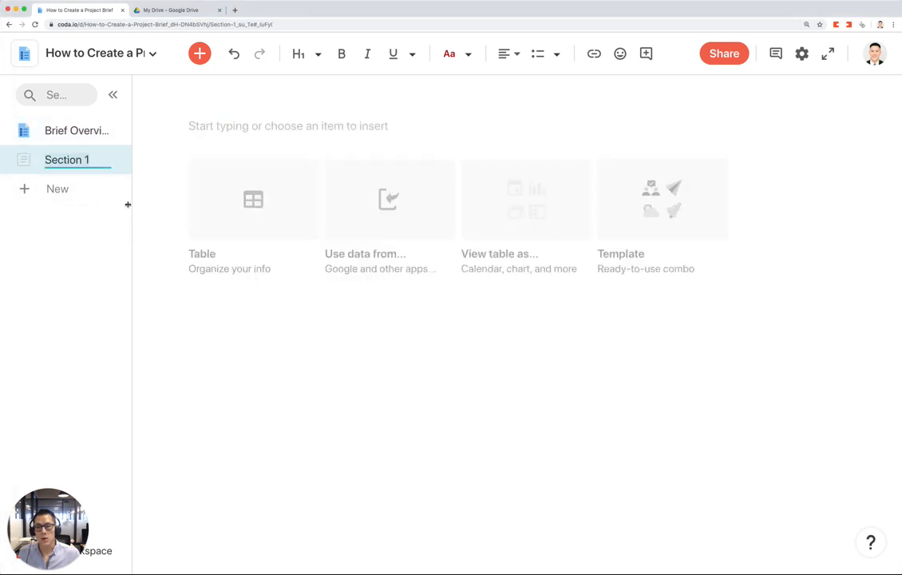
text(All Tasks)
key(Return)
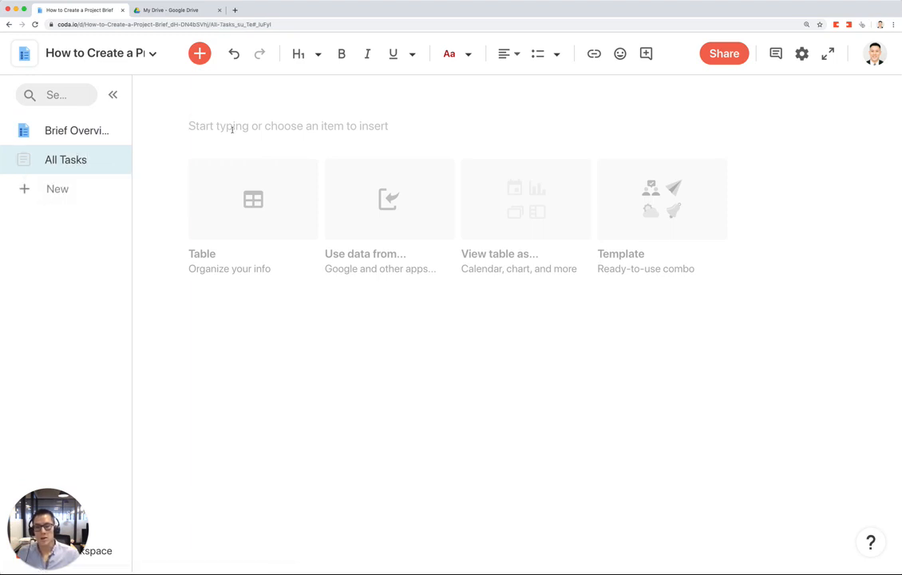
text(# All Ta)
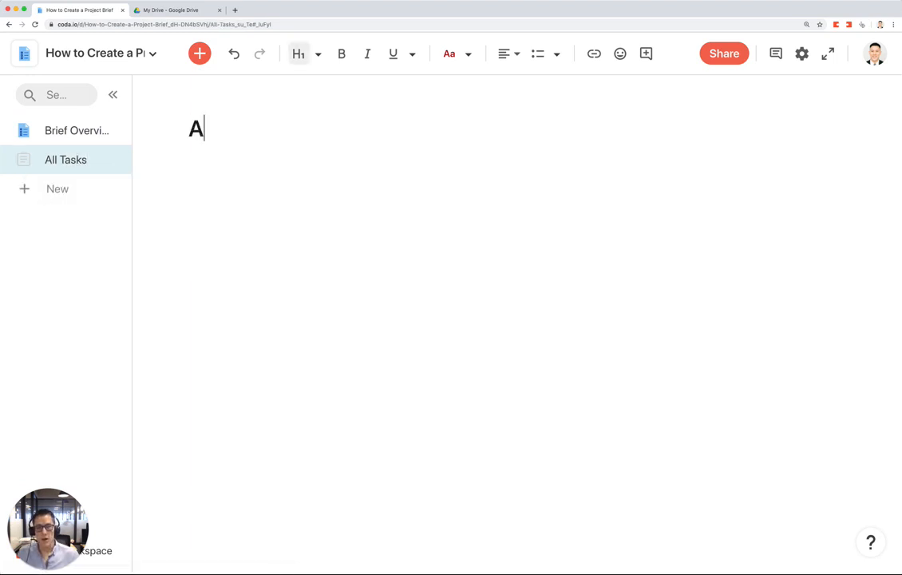
text(sks)
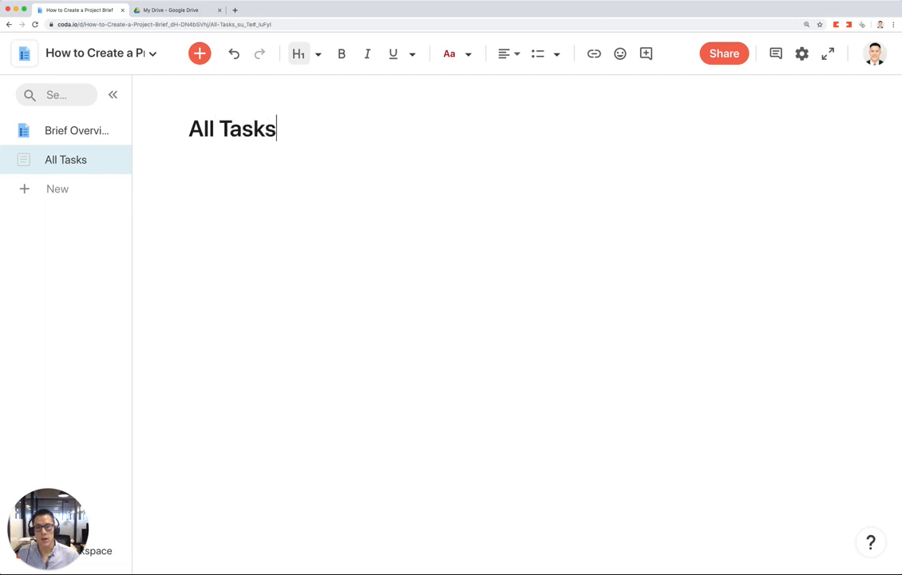
Insert a three-column table below the All Tasks heading and name it Tasks
key(Return)
text(|||)
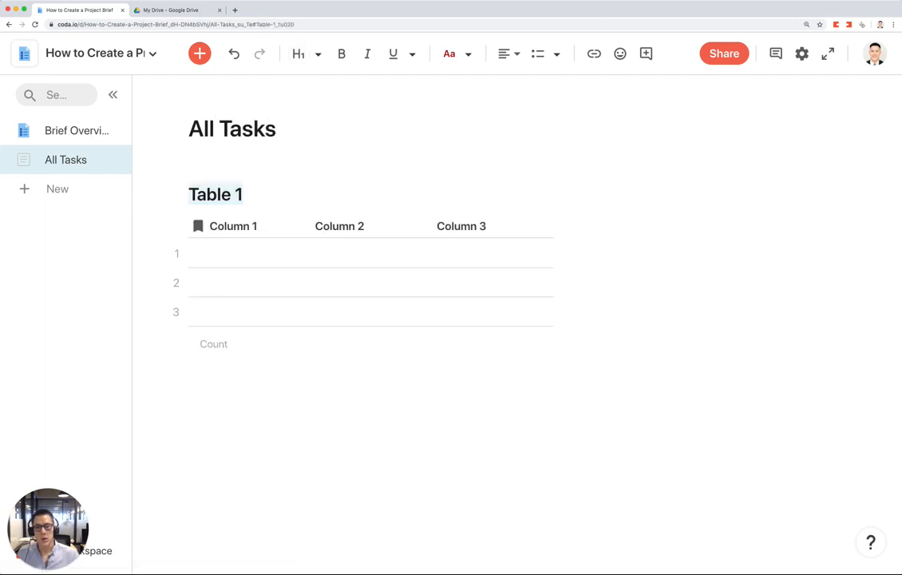
text(Tasks)
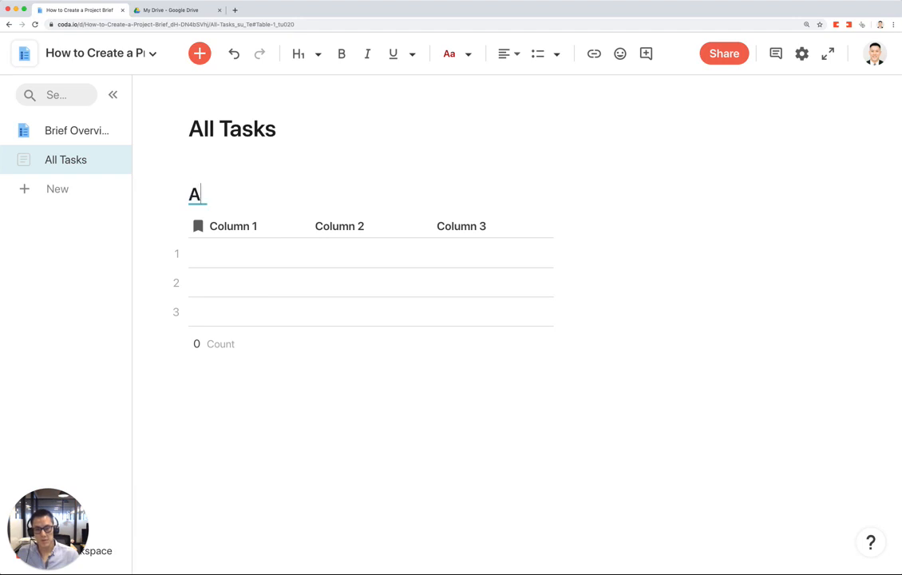
key(Return)
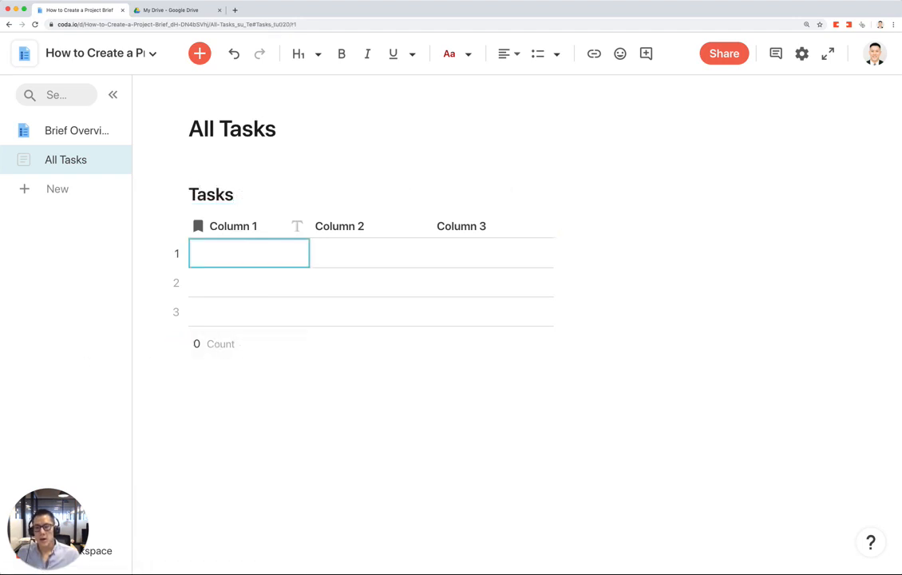
Consult the Task List sketch in the Google Drive PDF and name the first three Tasks table columns Task, Status and Team in Coda
key(ctrl+Tab)
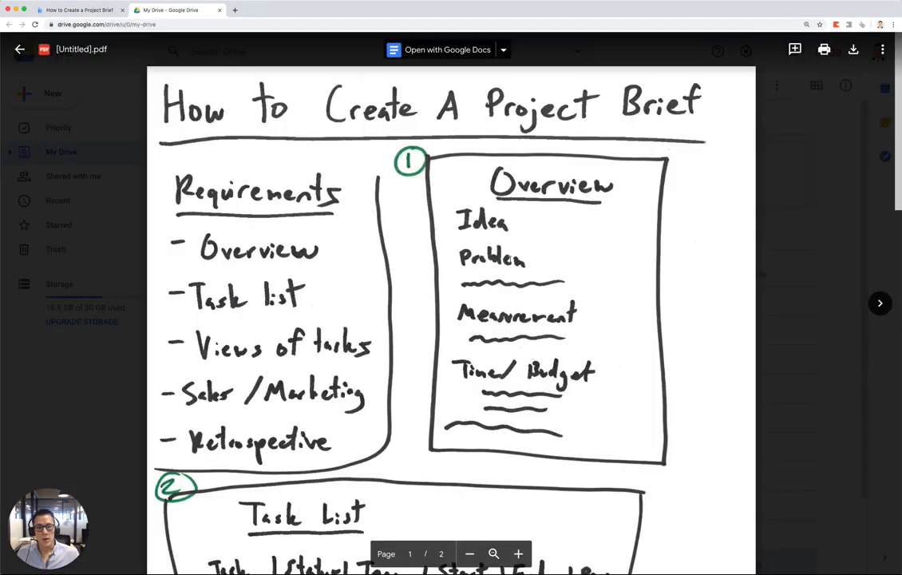
scroll(511, 260, down, 4)
scroll(510, 260, down, 2)
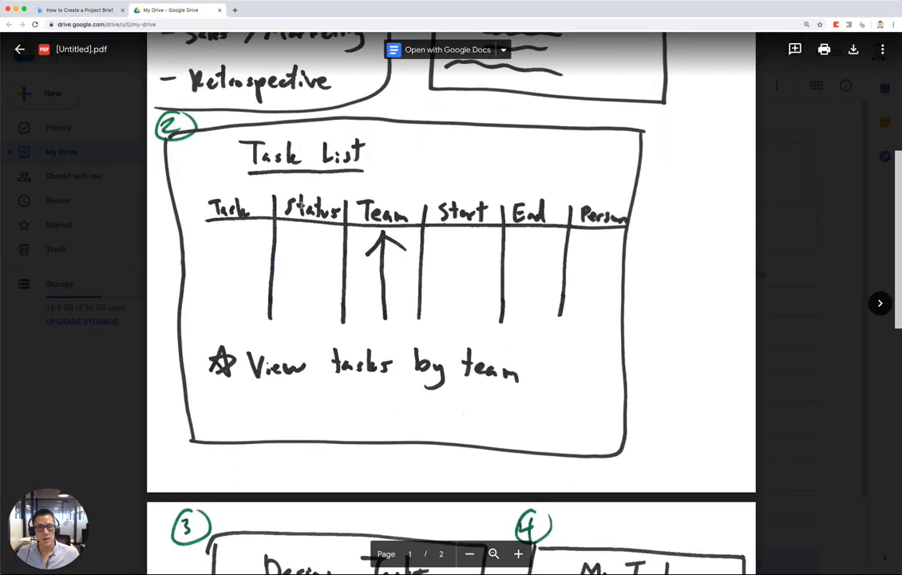
key(ctrl+Tab)
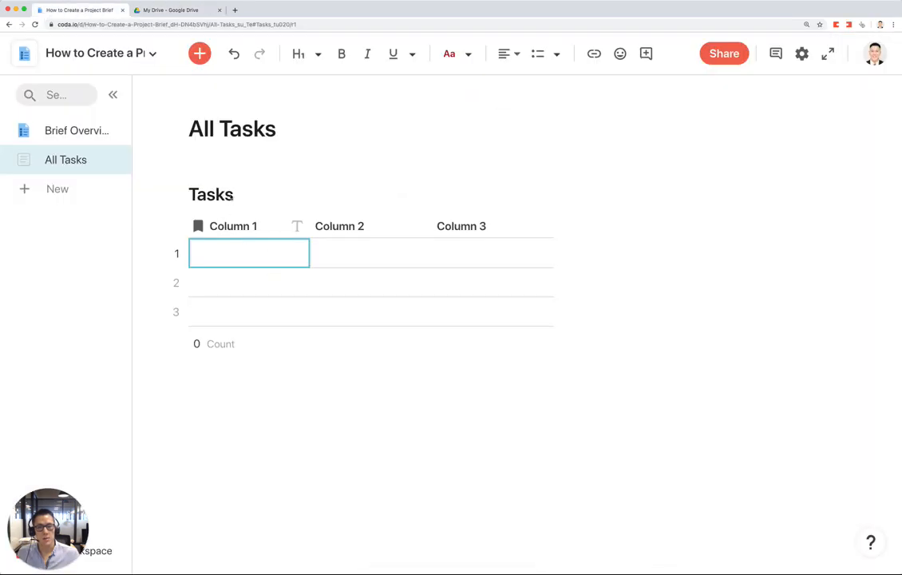
click(224, 227)
text(Task)
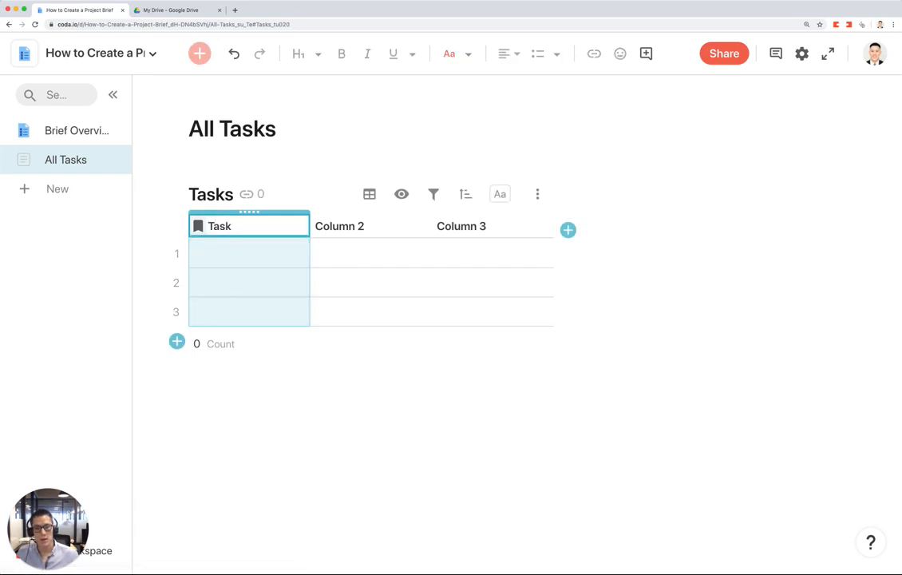
key(Tab)
key(ctrl+Tab)
key(ctrl+Tab)
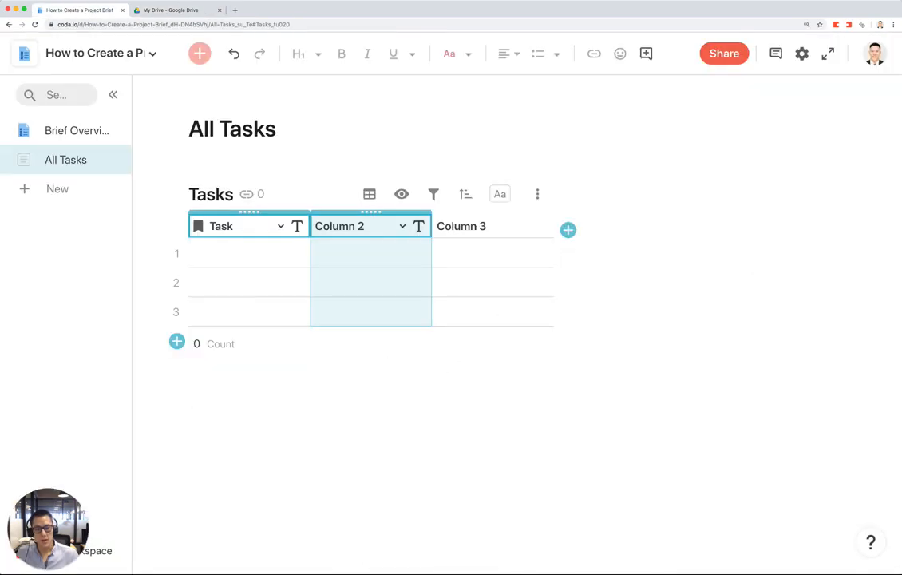
text(Status)
key(Tab)
key(Tab)
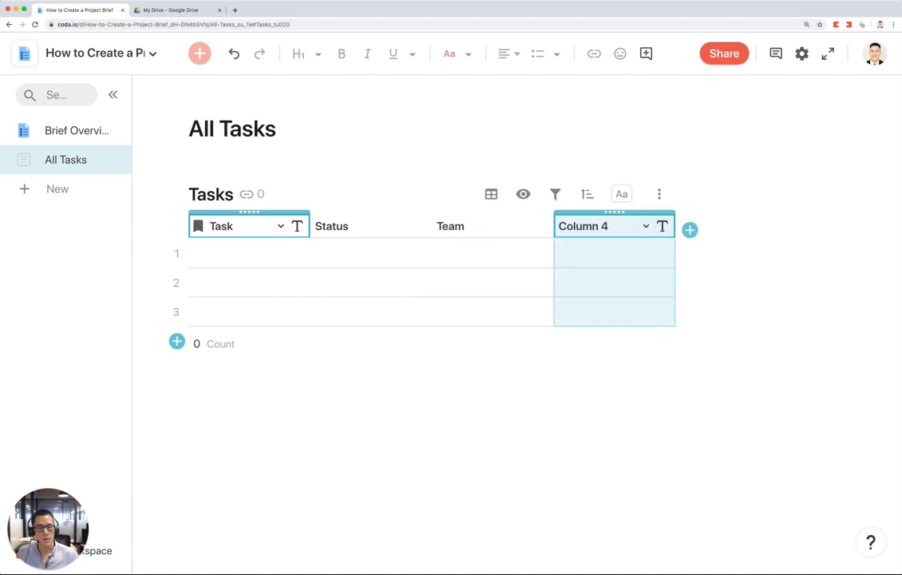
Extend the Tasks table with three more columns named Start, End and Person, and delete the extra column after Person
key(ctrl+Tab)
key(ctrl+shift+Tab)
text(Start)
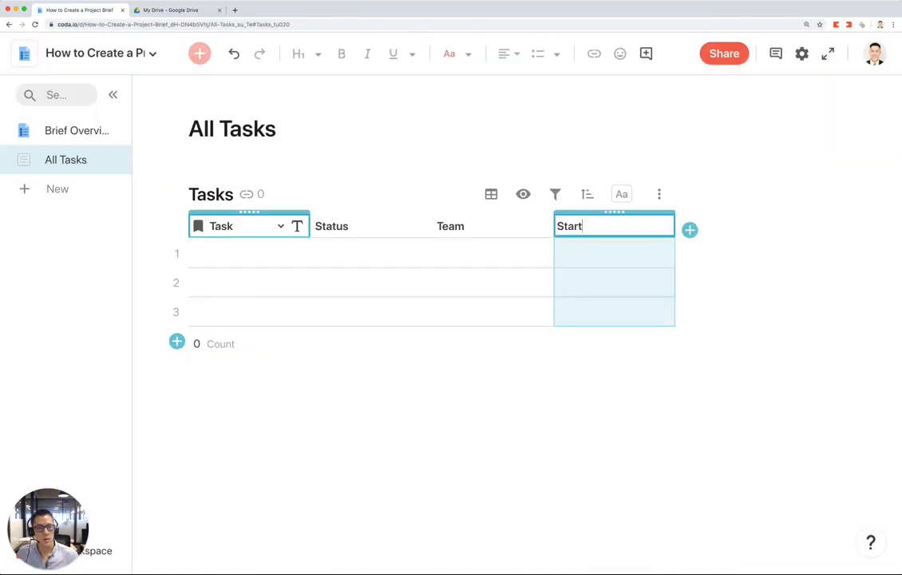
key(Tab)
text(E)
key(Tab)
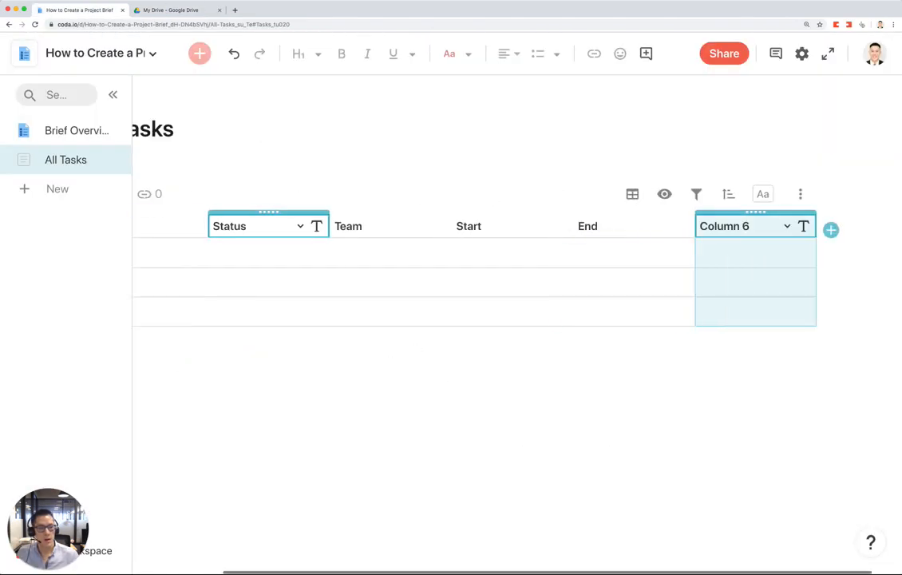
text(Person)
key(Tab)
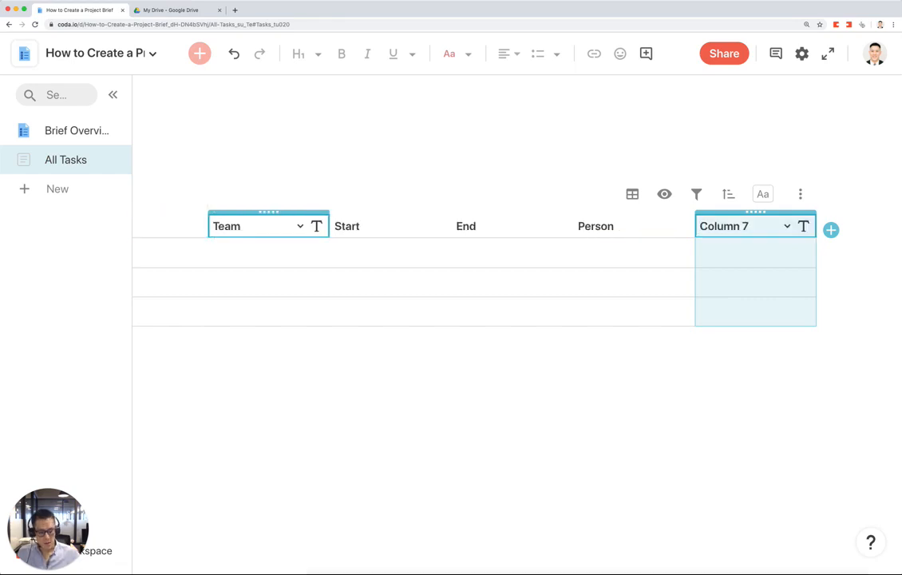
key(BackSpace)
scroll(240, 236, left, 3)
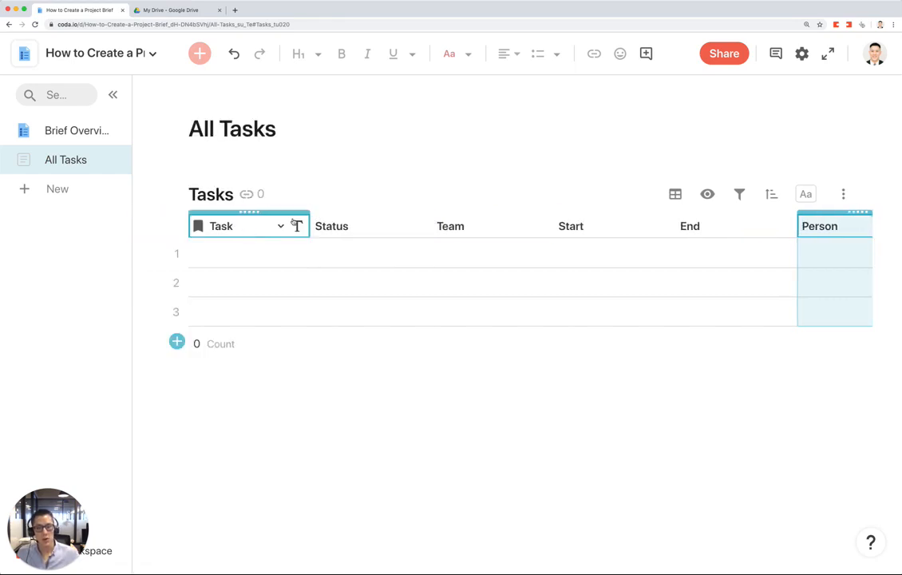
Narrow the Status, Team, Start, End and Person columns to fit the page, and make the Task column the widest
scroll(383, 226, right, 2)
scroll(395, 223, right, 5)
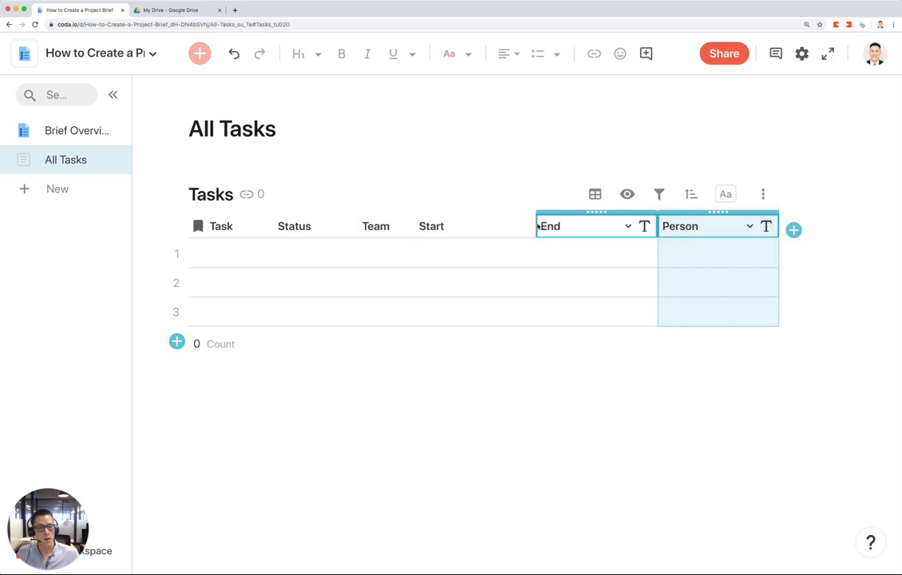
drag(536, 226, 496, 226)
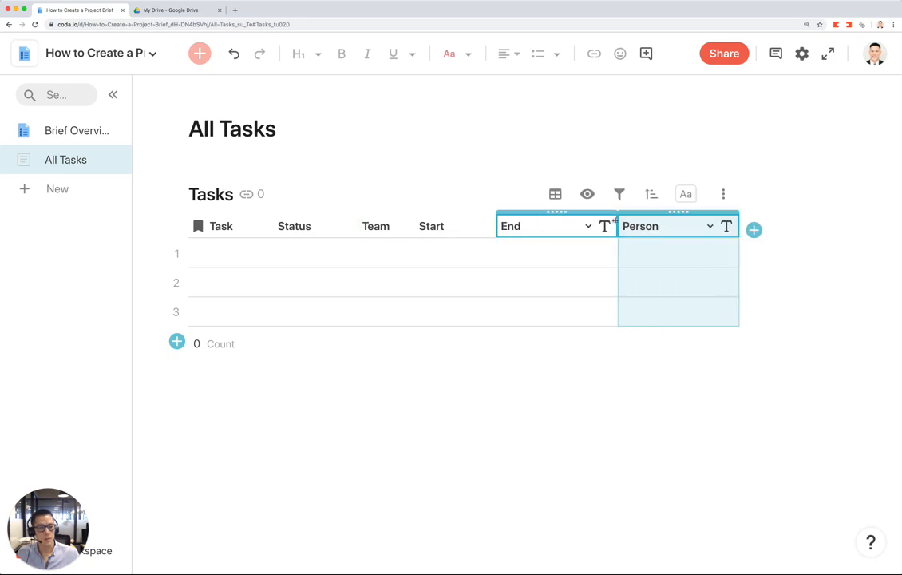
drag(615, 221, 569, 224)
drag(694, 222, 666, 226)
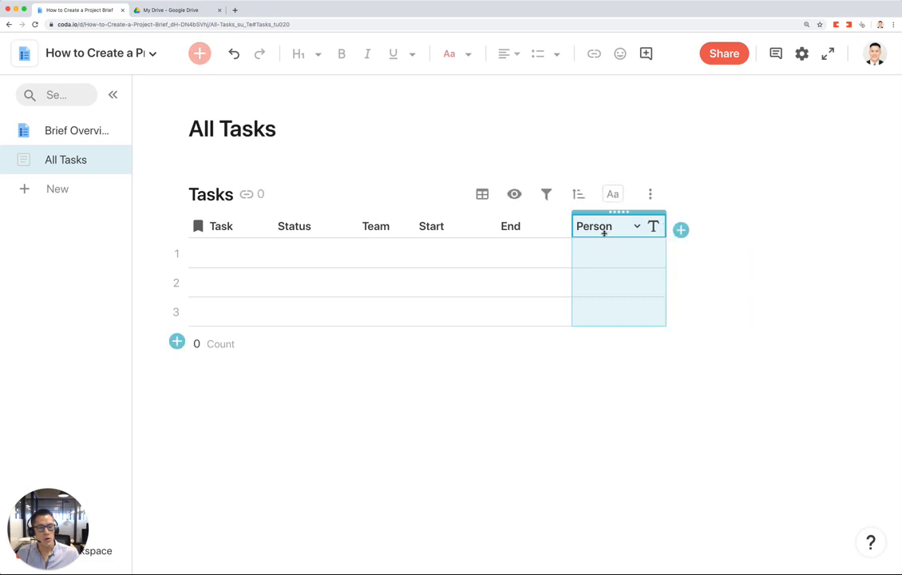
drag(270, 225, 328, 226)
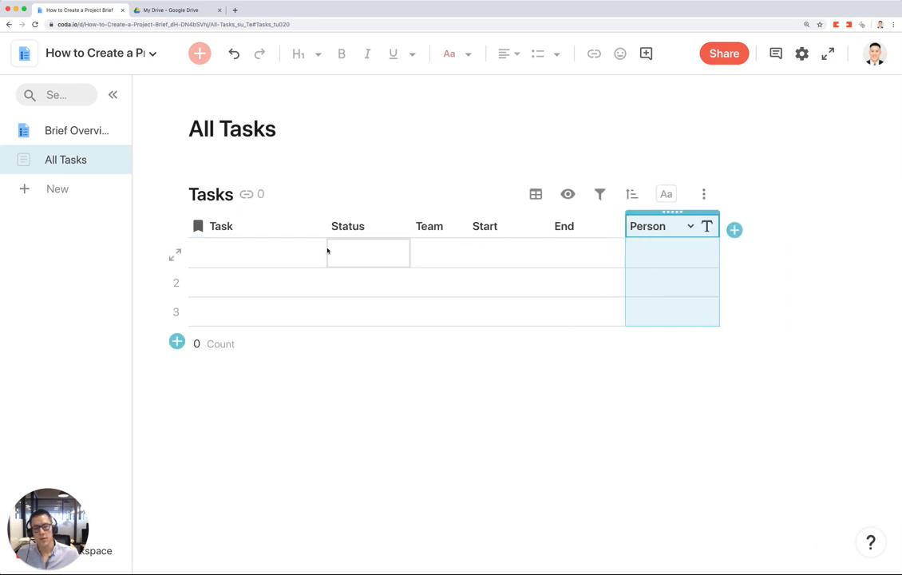
click(278, 231)
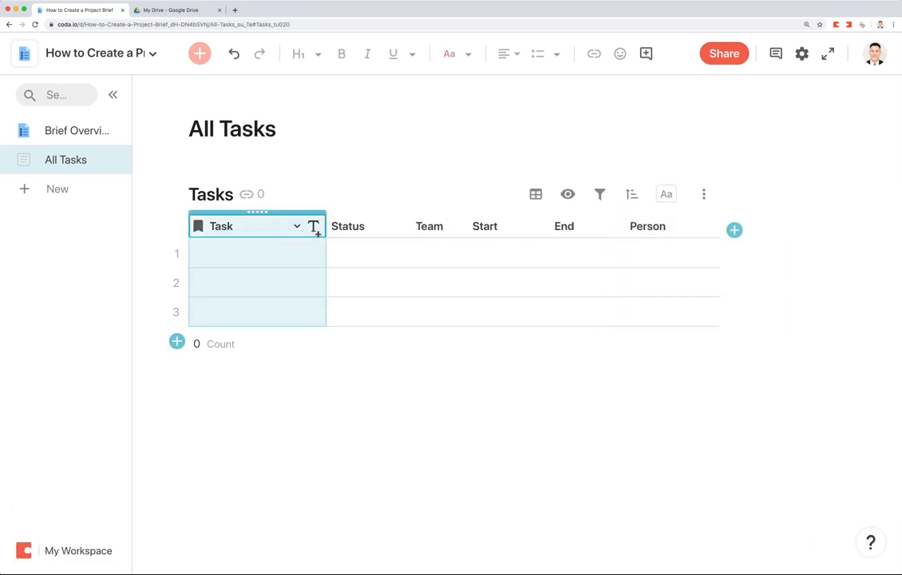
click(281, 275)
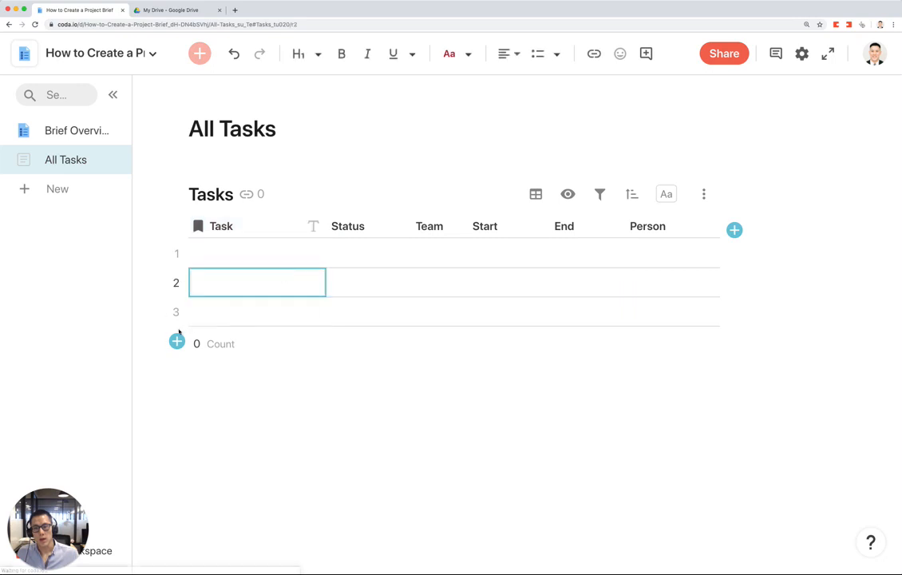
click(249, 271)
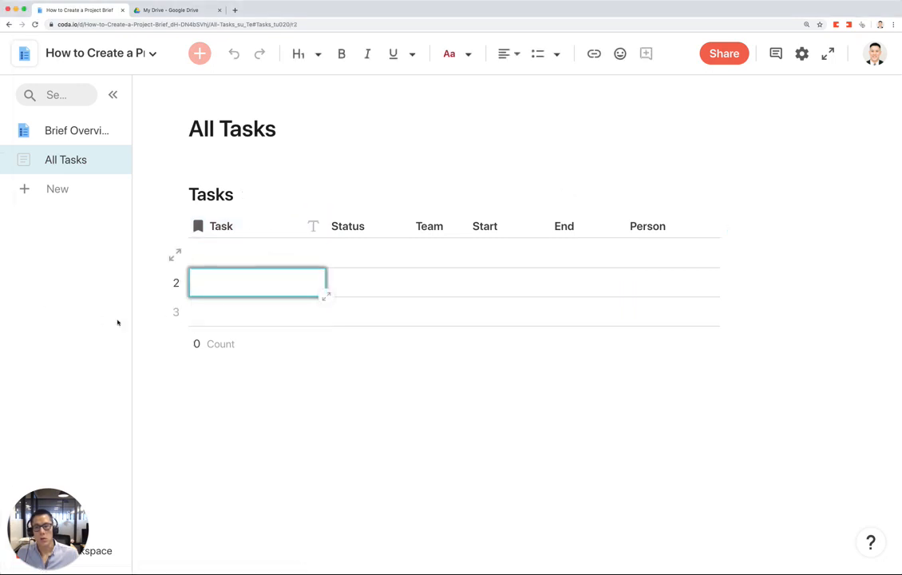
click(281, 228)
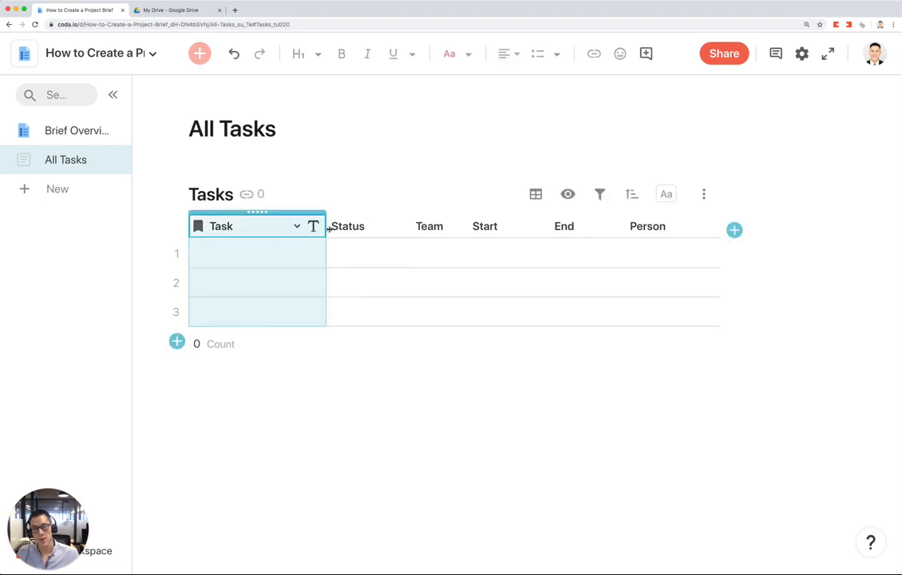
Format the Status column as a select list with the options Not Started, In Progress and Done
click(397, 228)
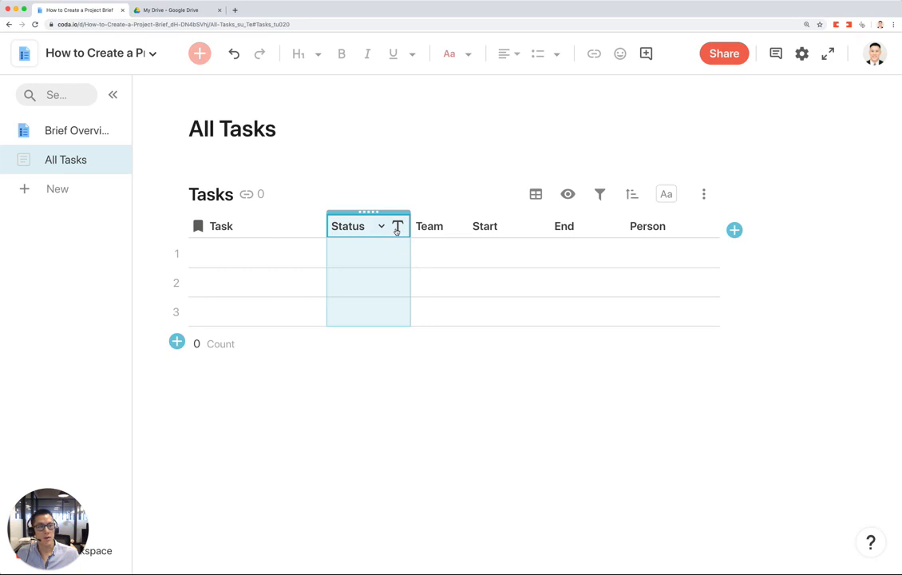
click(396, 230)
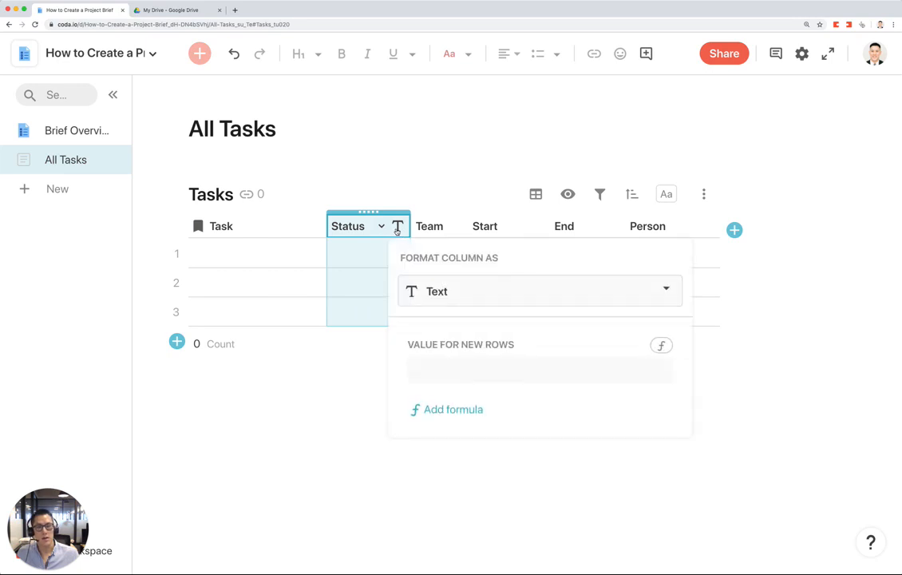
click(431, 289)
click(473, 352)
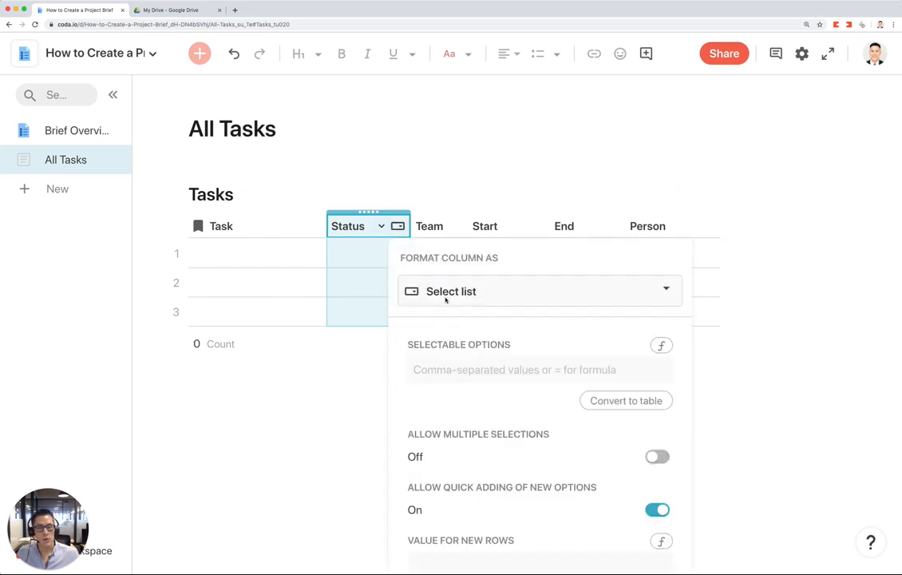
text(In)
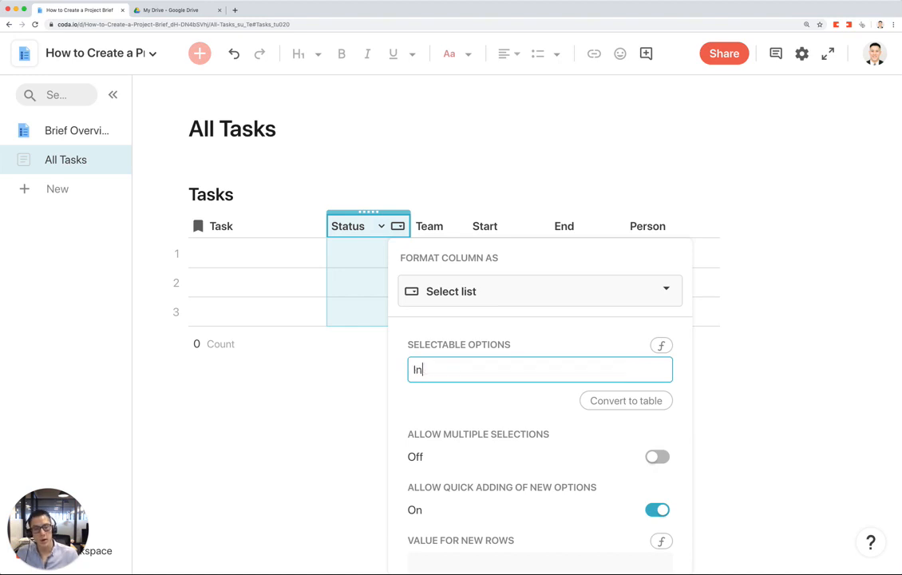
key(BackSpace)
key(BackSpace)
text(Not Started, In Progress, Done)
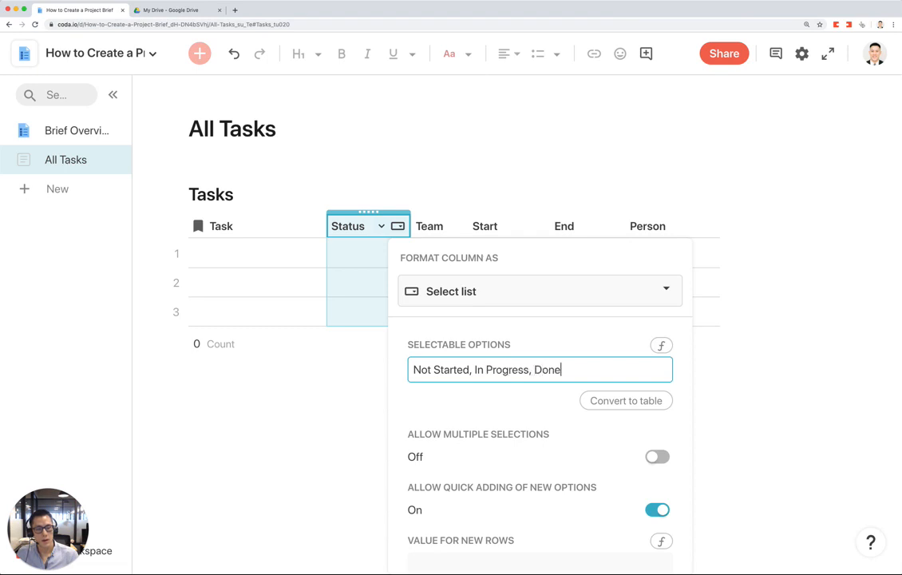
Widen the Team column and format it as a select list with the options Design, Engineering and Product
click(455, 226)
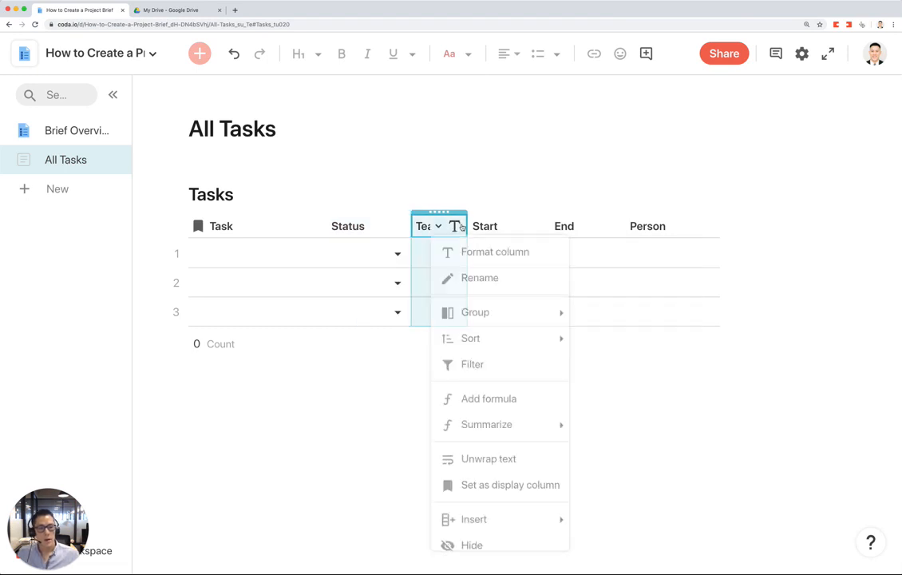
drag(468, 227, 514, 228)
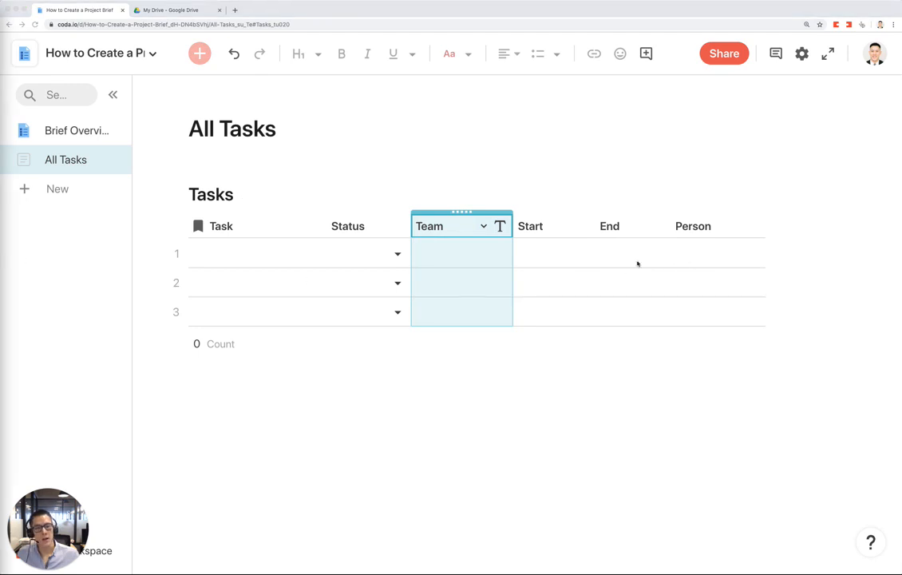
click(500, 228)
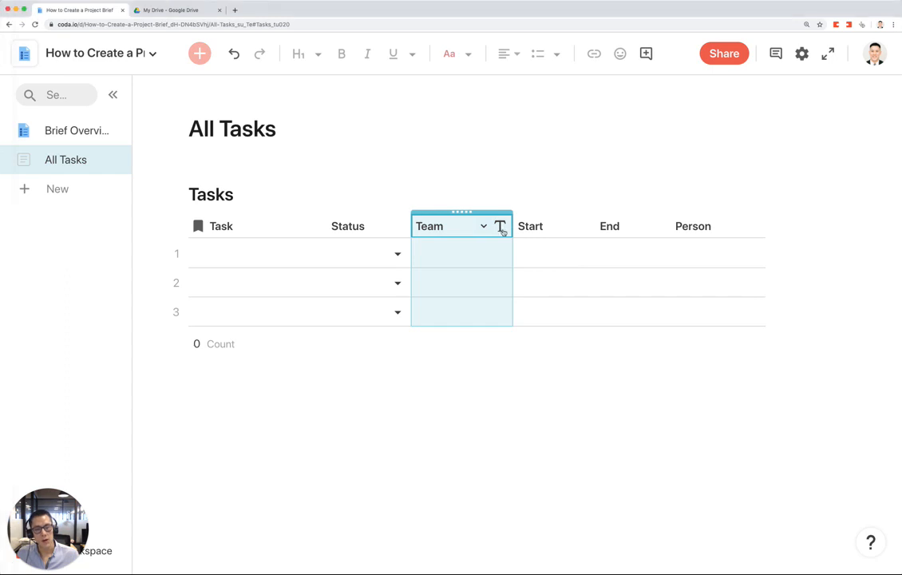
click(500, 227)
click(543, 291)
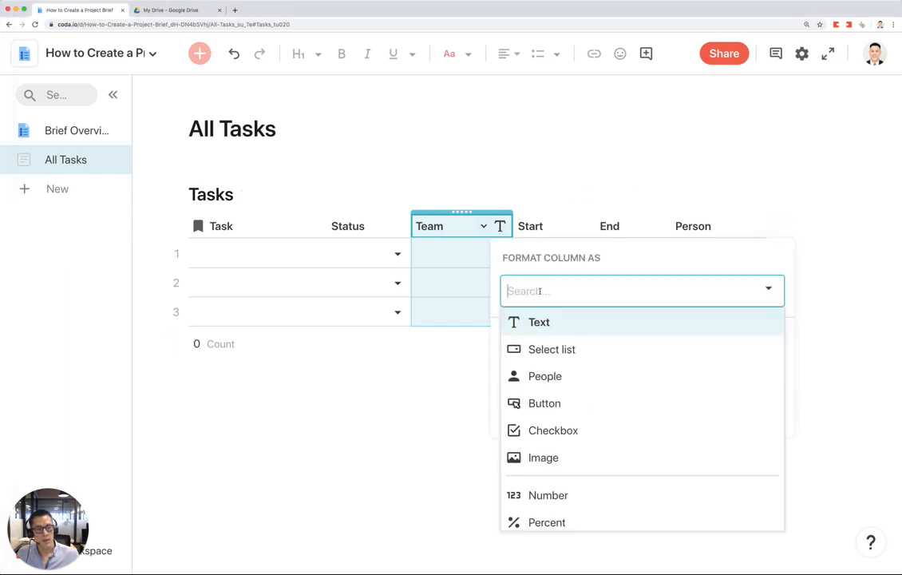
click(558, 348)
click(552, 369)
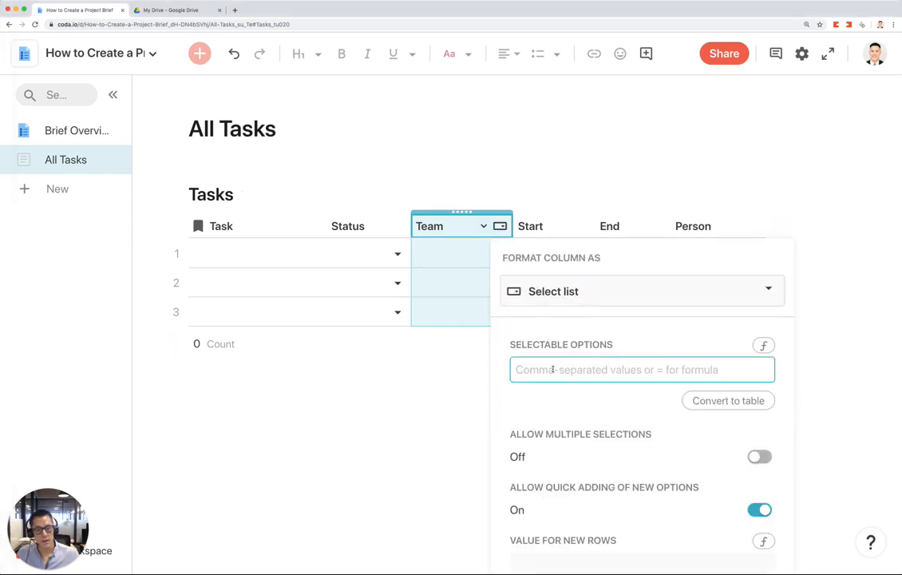
text(De)
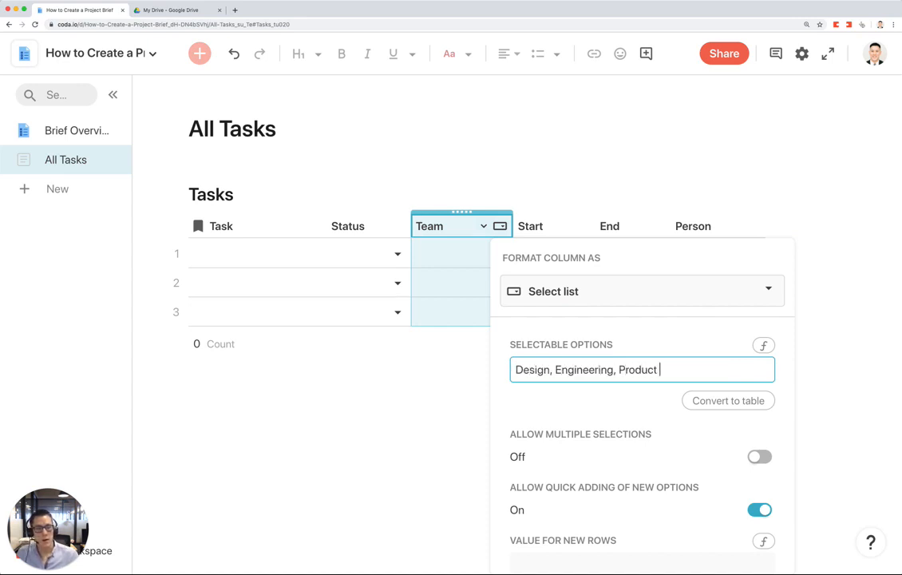
Format the Start column of the Tasks table as Date
click(565, 226)
click(610, 253)
click(622, 283)
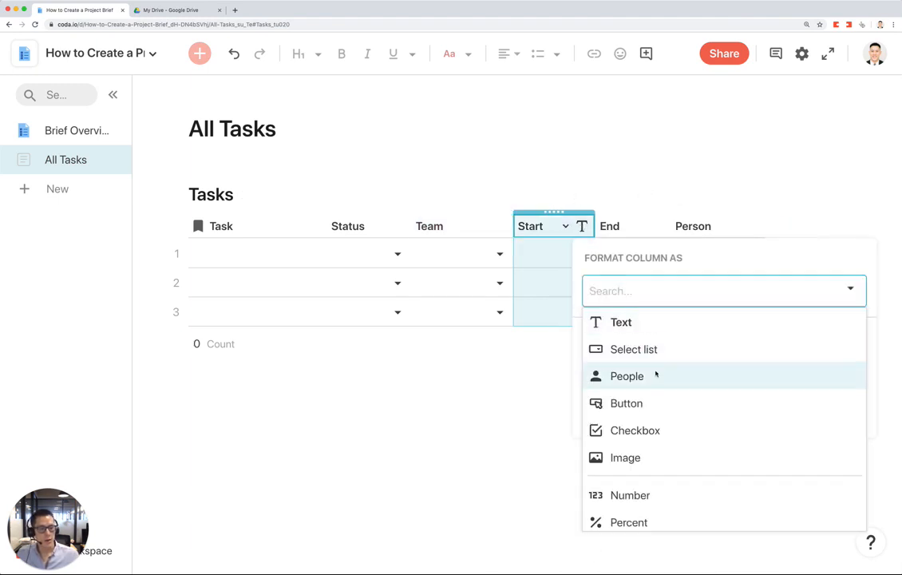
scroll(655, 373, down, 5)
scroll(653, 395, down, 1)
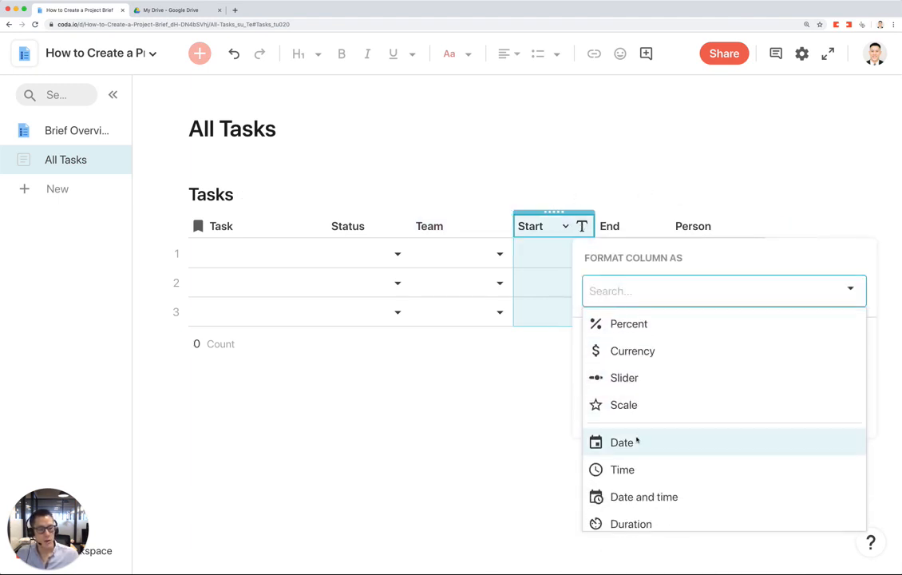
click(636, 437)
Format the End column of the Tasks table as Date
click(662, 228)
click(668, 253)
click(601, 292)
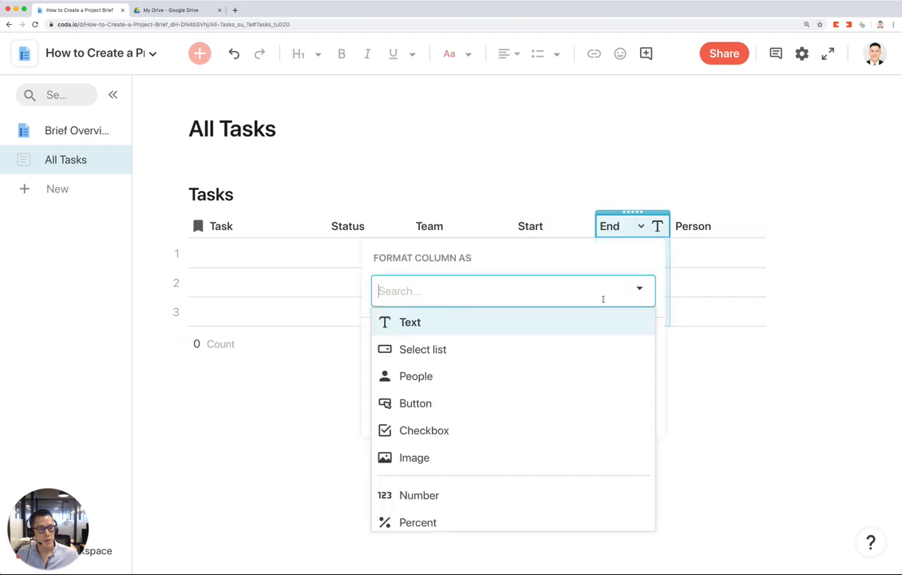
scroll(575, 330, down, 4)
click(533, 407)
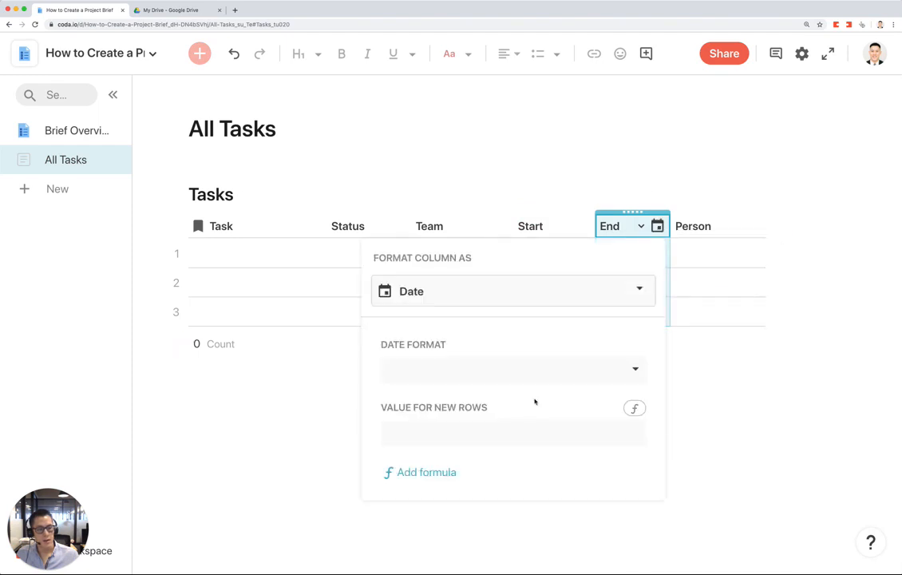
Format the Person column of the Tasks table as People
click(707, 228)
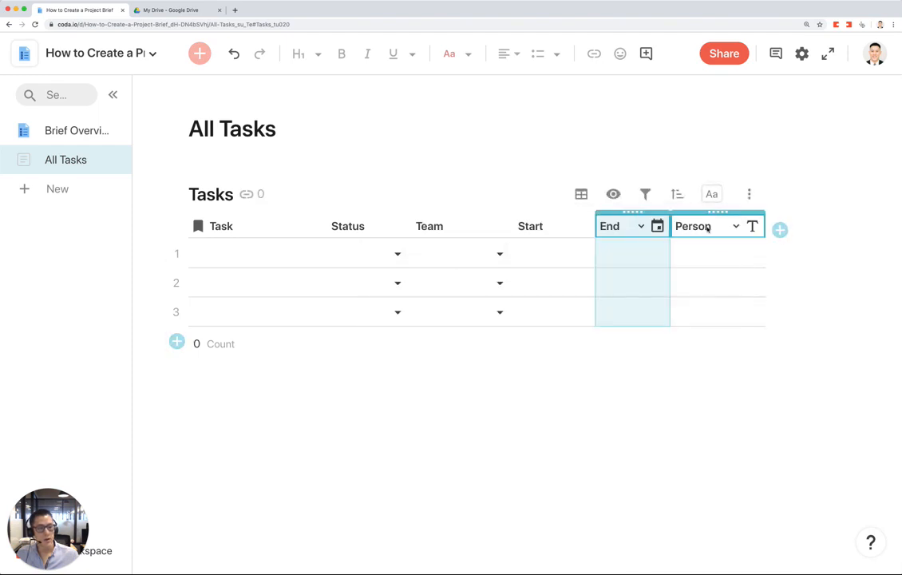
click(752, 225)
click(709, 284)
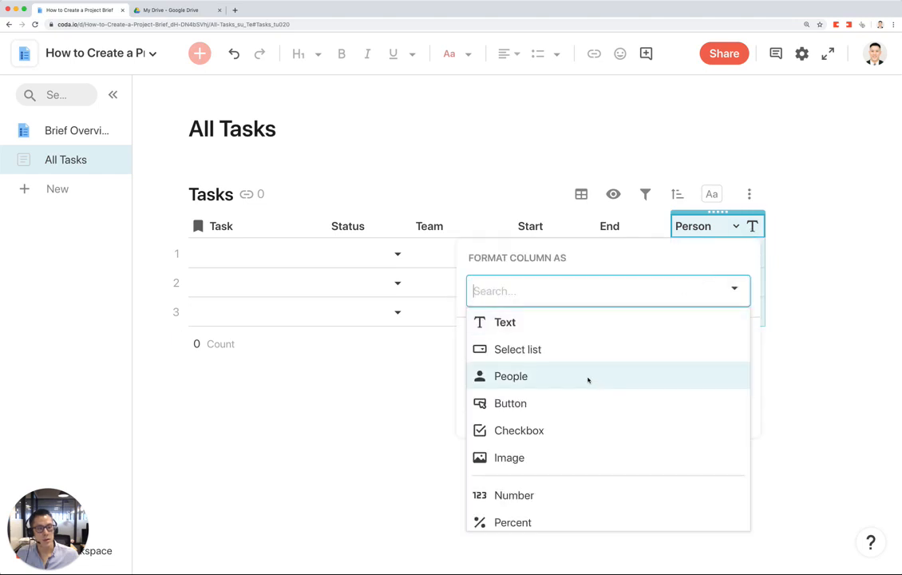
click(528, 378)
key(Escape)
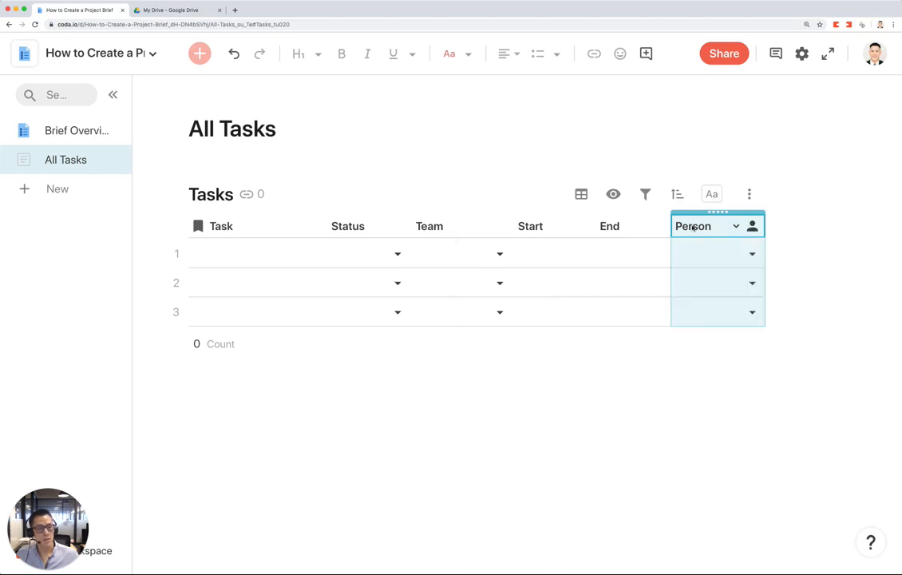
Check who the doc is shared with and which people can be picked in the Person column
click(724, 53)
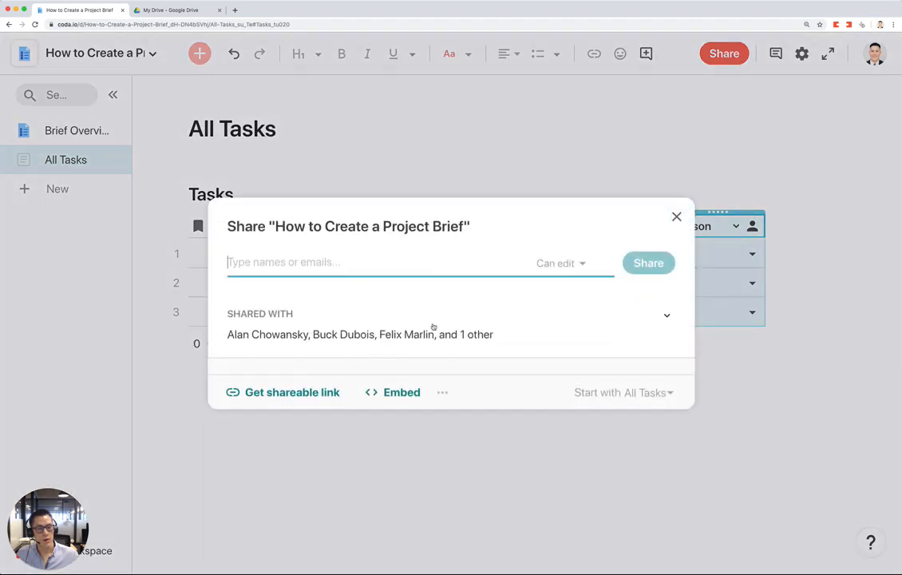
click(675, 218)
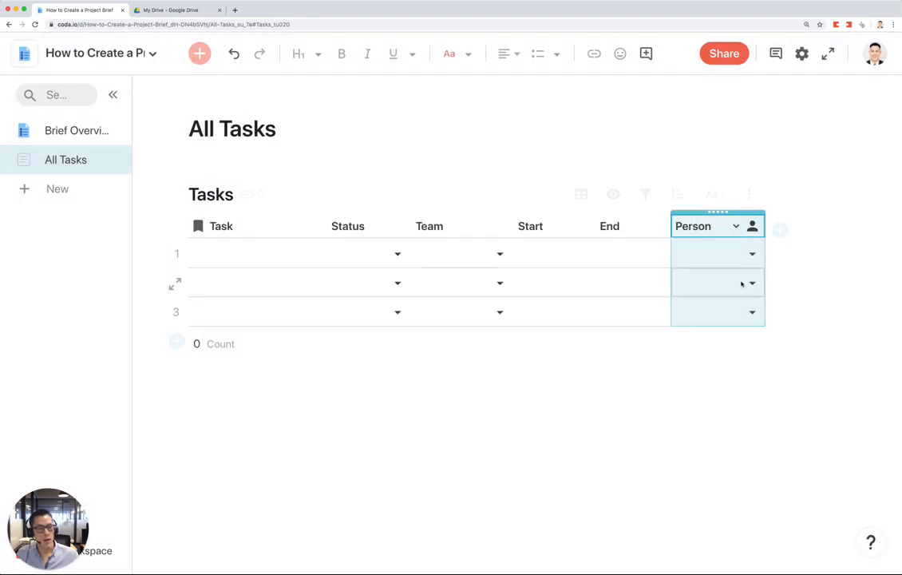
click(751, 253)
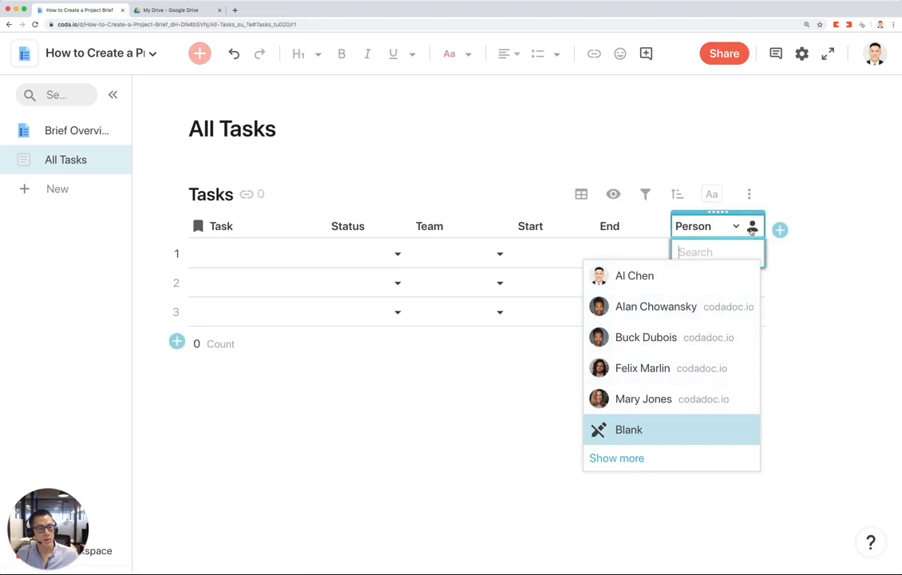
Turn off Notify When Added for the Person column
click(751, 228)
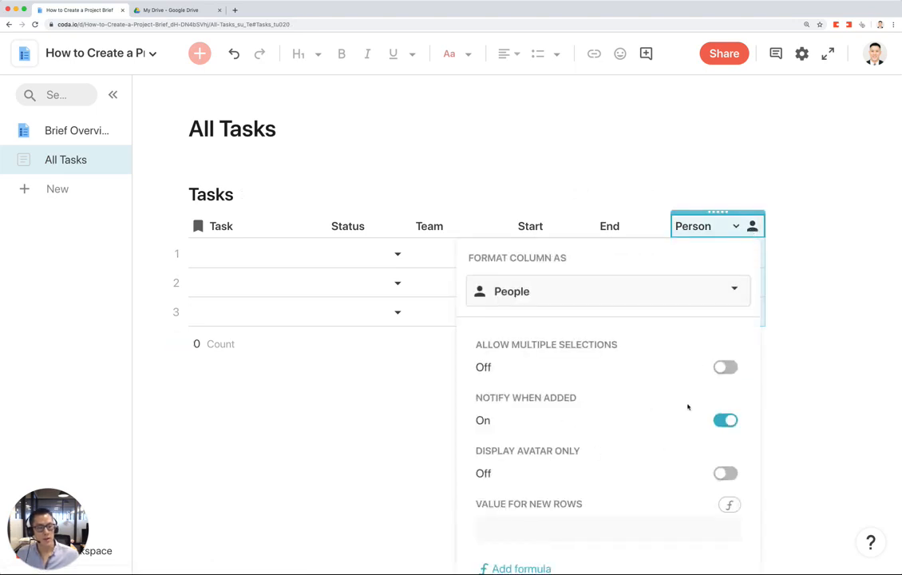
click(727, 422)
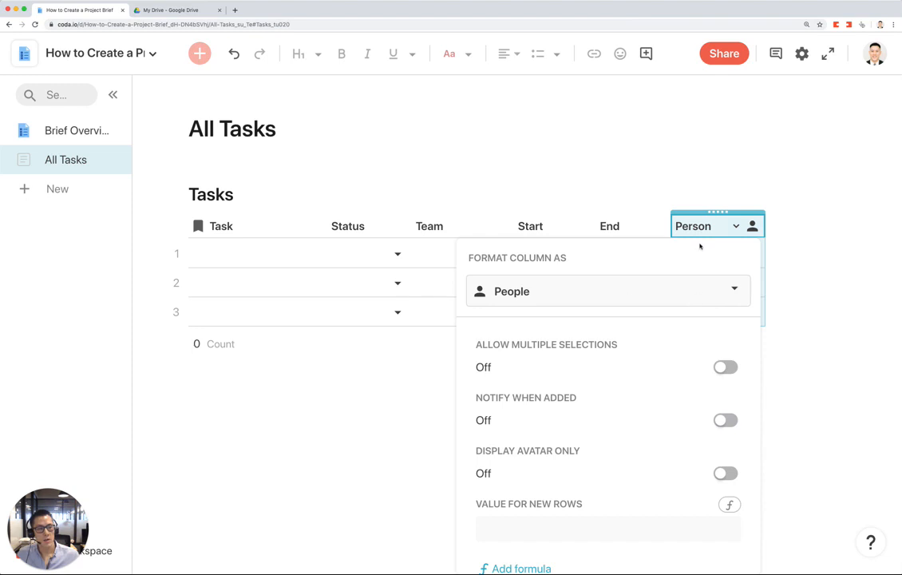
click(330, 284)
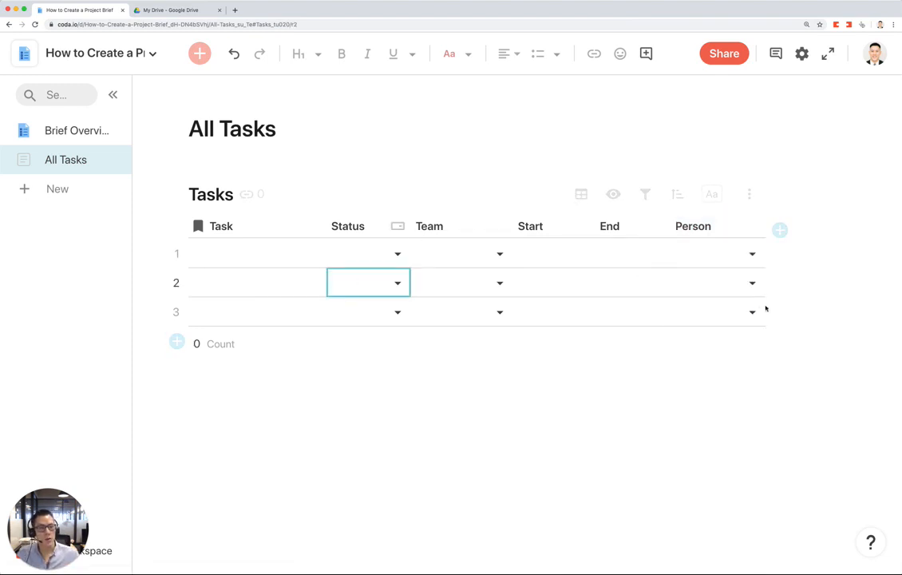
Assign the third listed teammate to row 2 and widen the Person column to fit the full name
click(751, 286)
click(709, 363)
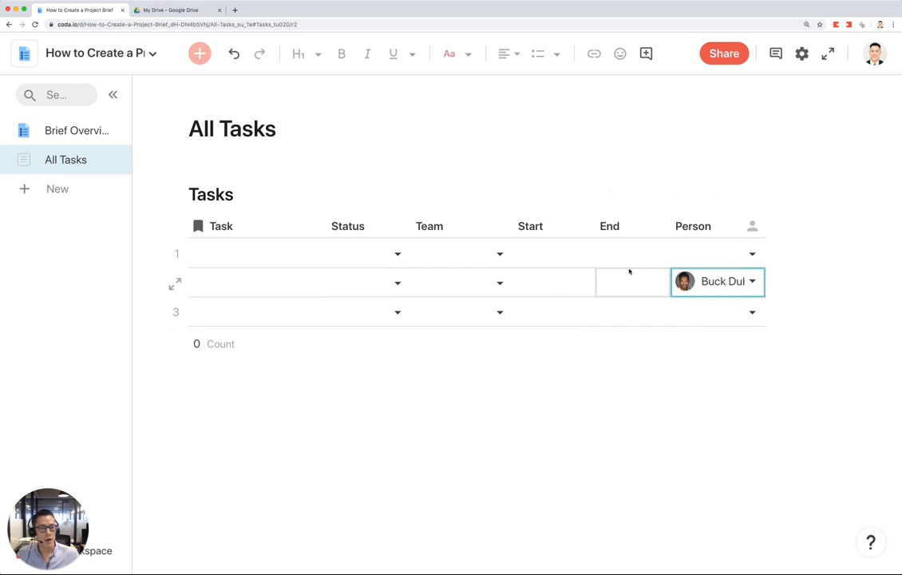
drag(763, 224, 789, 227)
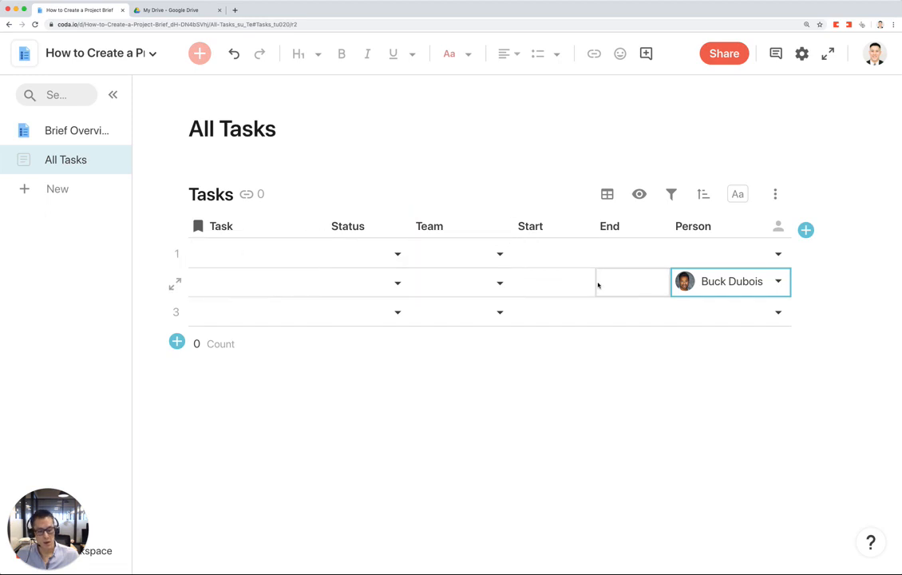
Paste the copied task data into the Tasks table, starting at the Task cell of row 1
click(1, 285)
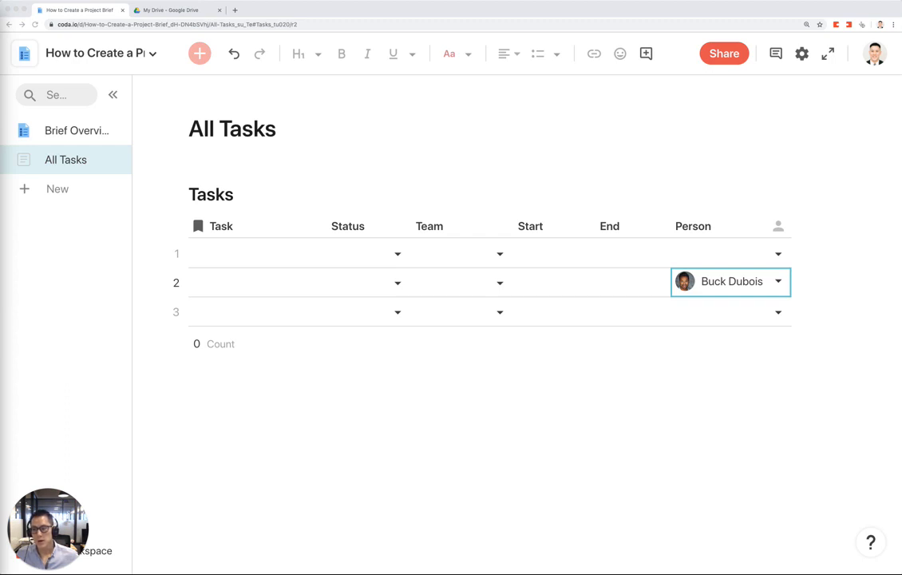
click(240, 256)
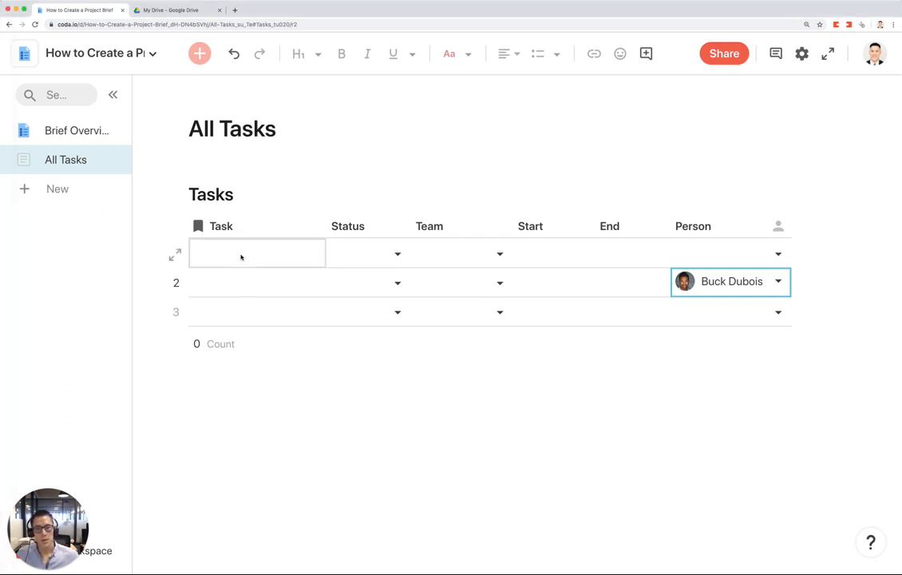
key(super+v)
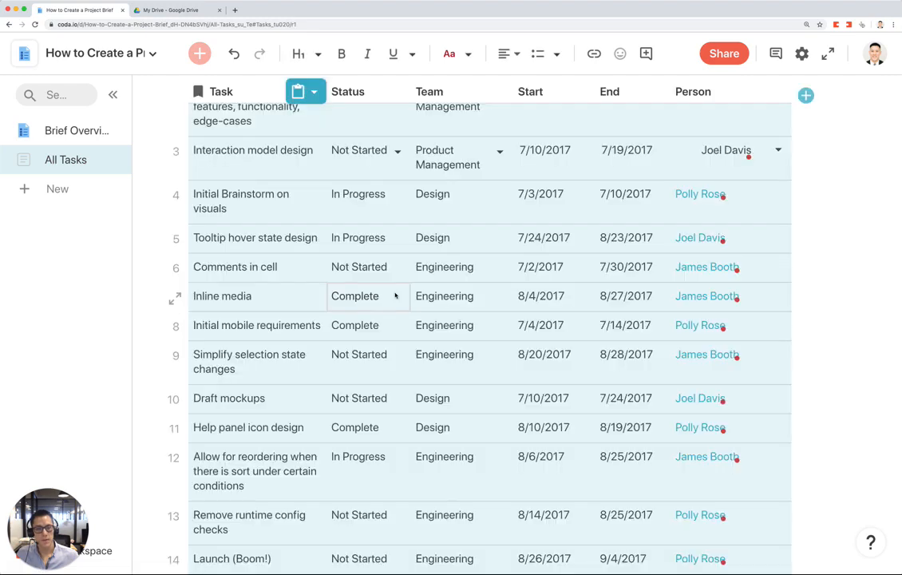
Set the Person of the Kickoff Story task to the third listed teammate
scroll(463, 295, up, 3)
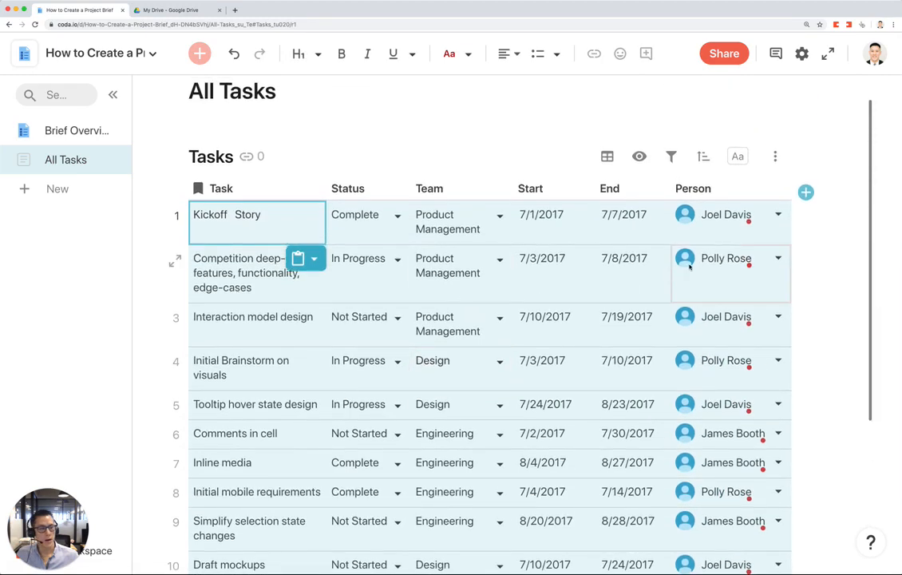
click(736, 233)
click(736, 234)
key(Down)
key(Return)
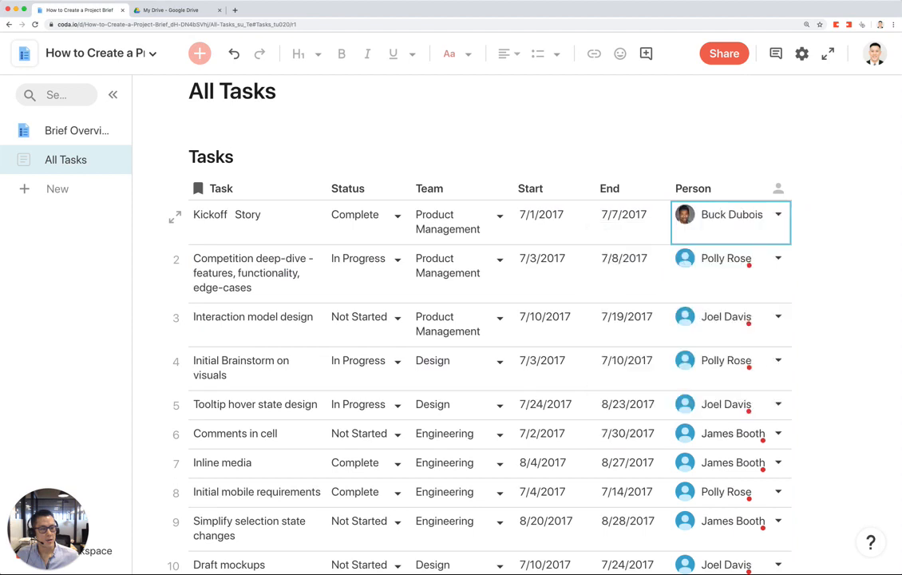
Copy the Kickoff Story task's person into the Person cells of rows 3, 4, 5 and 7
key(super+c)
key(Down)
key(Down)
key(super+v)
key(Down)
key(super+v)
key(Down)
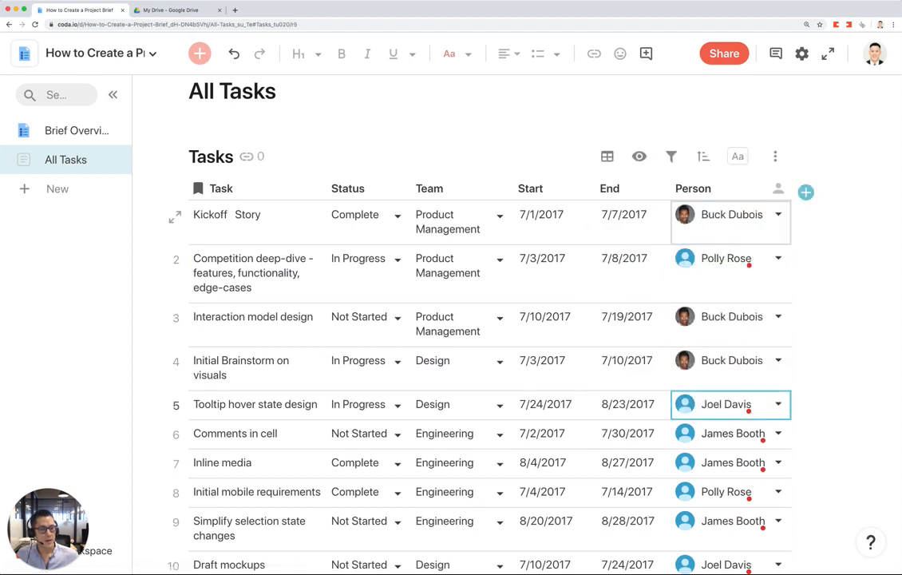
key(super+v)
key(Down)
key(Down)
key(super+v)
Set the Person of the Competition deep-dive task in row 2 to the fifth listed teammate
key(Up)
key(Up)
key(Up)
key(Up)
key(Up)
key(Up)
key(Down)
key(Return)
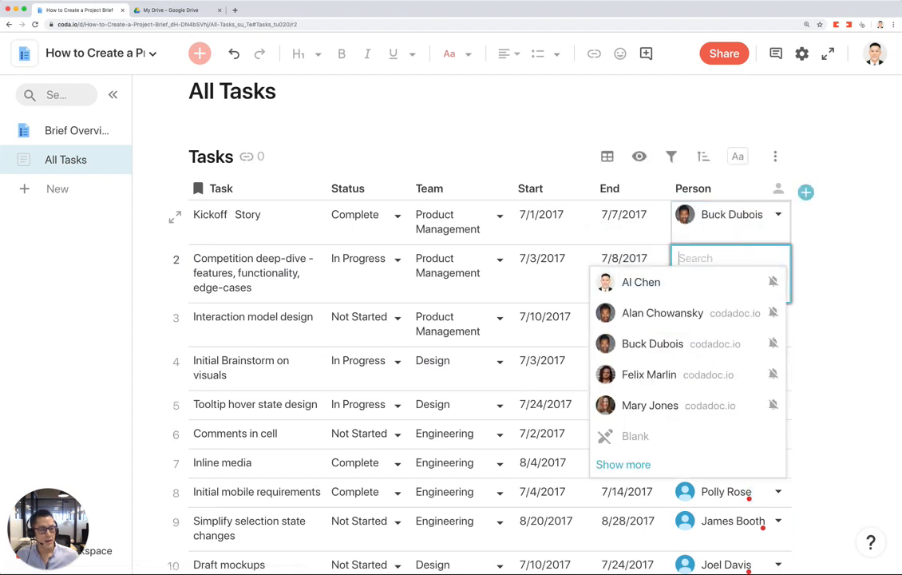
key(Down)
key(Down)
key(Down)
key(Down)
key(Down)
key(Return)
key(Down)
key(Down)
key(Up)
key(Up)
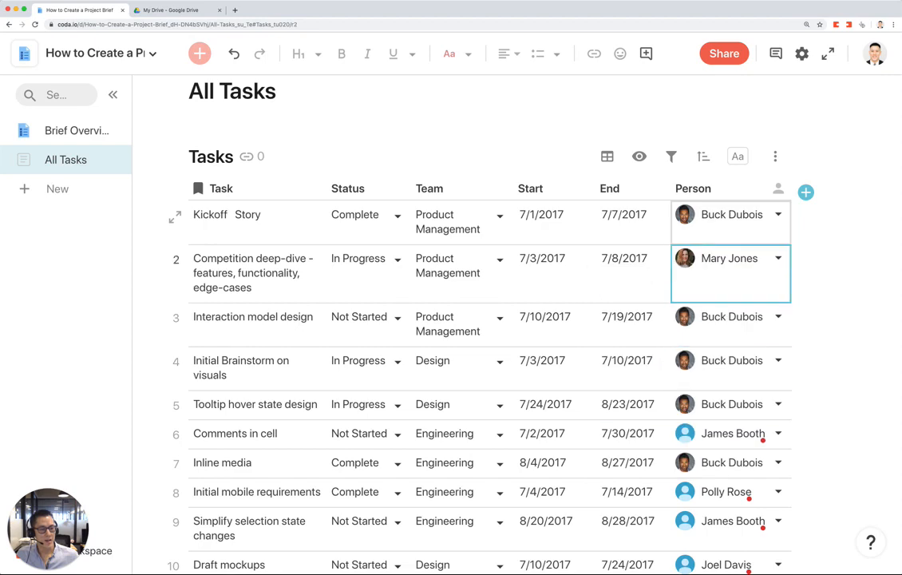
Copy the row 2 person into the Person cells of rows 6, 7 and 9
key(super+c)
key(Down)
key(Down)
key(Down)
key(Down)
key(Down)
key(super+v)
key(Up)
key(super+v)
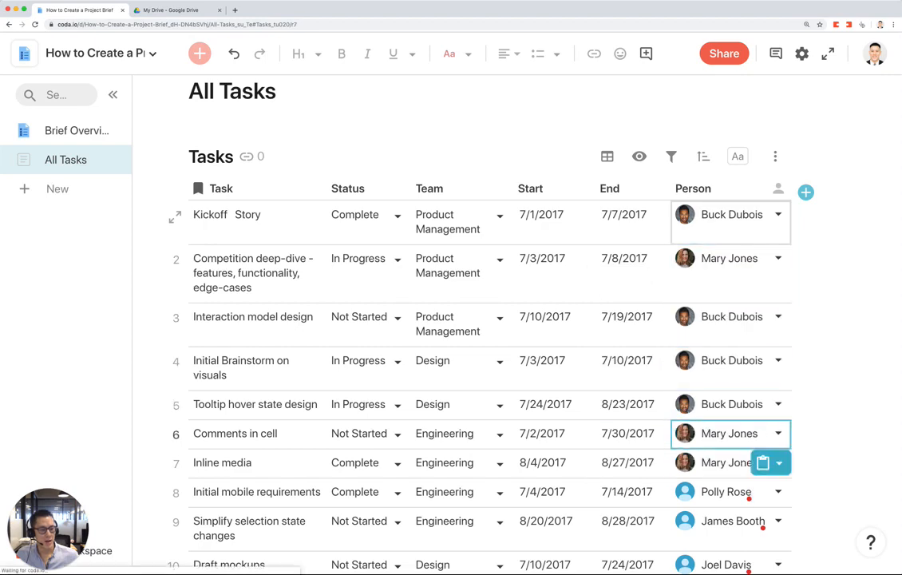
key(Down)
key(Down)
key(Down)
key(super+v)
Set the Person of the Initial mobile requirements task in row 8 to the second listed teammate
key(Down)
key(Down)
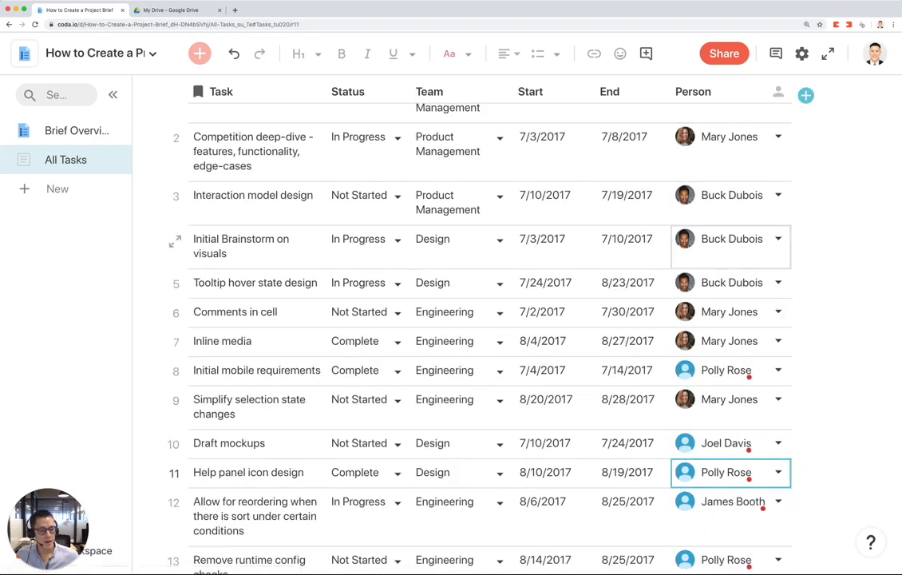
key(Up)
key(Up)
key(Up)
key(Return)
key(Down)
key(Down)
key(Down)
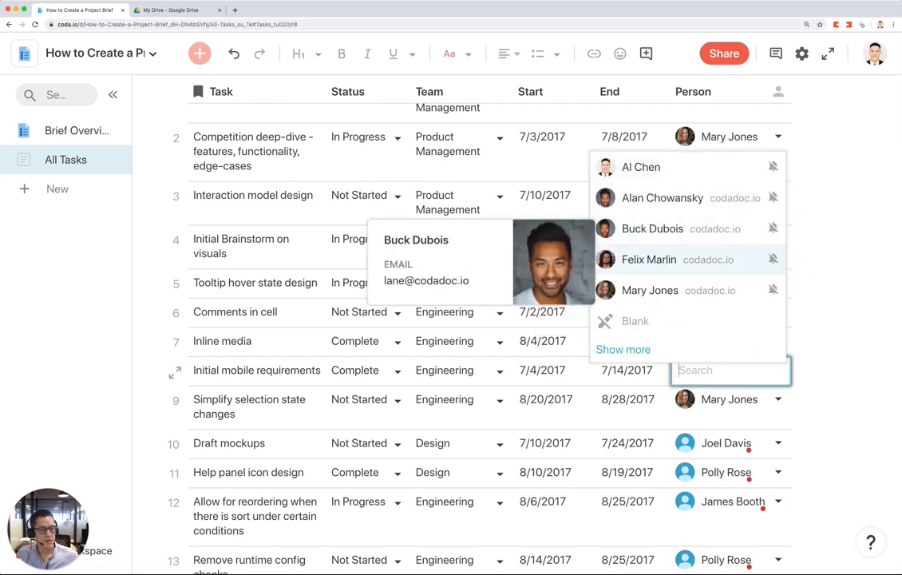
key(Up)
key(Up)
key(Return)
Paste the row 8 person into the Person cells of rows 10 to 12
key(Down)
key(Down)
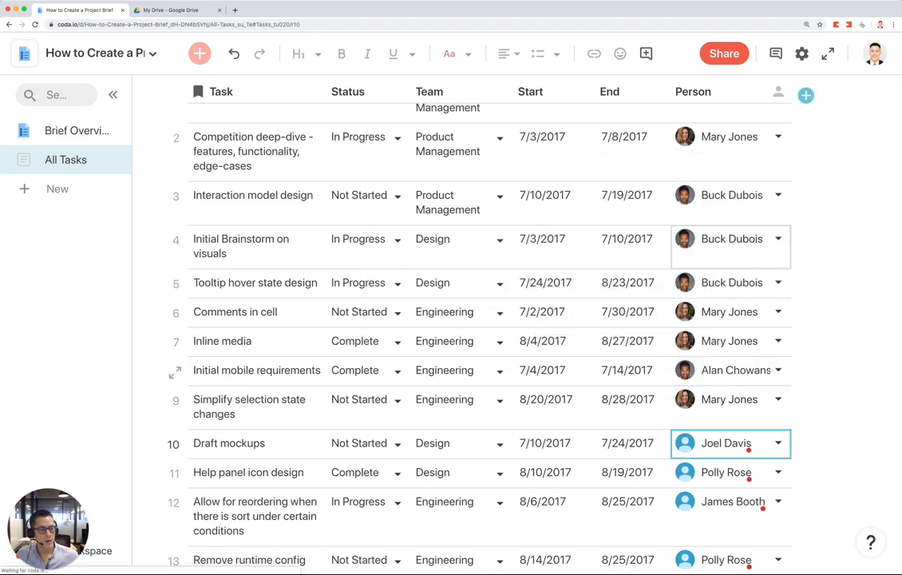
key(Down)
key(Up)
key(shift+Down)
key(shift+Down)
key(shift+Down)
key(shift+Up)
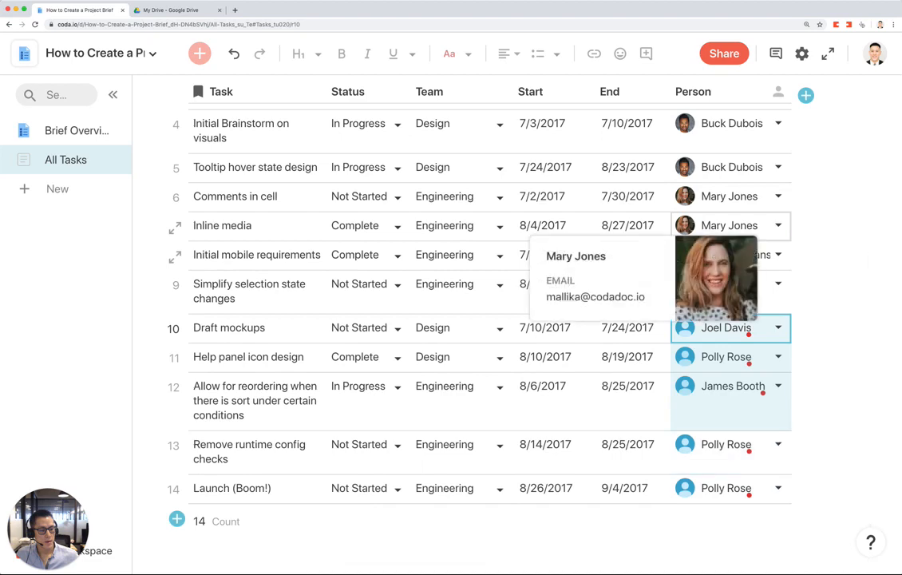
key(super+v)
Assign the fourth listed teammate to the Remove runtime config checks task and copy that person to the Launch (Boom!) task
key(Down)
key(Down)
key(Down)
key(Return)
key(Down)
key(Down)
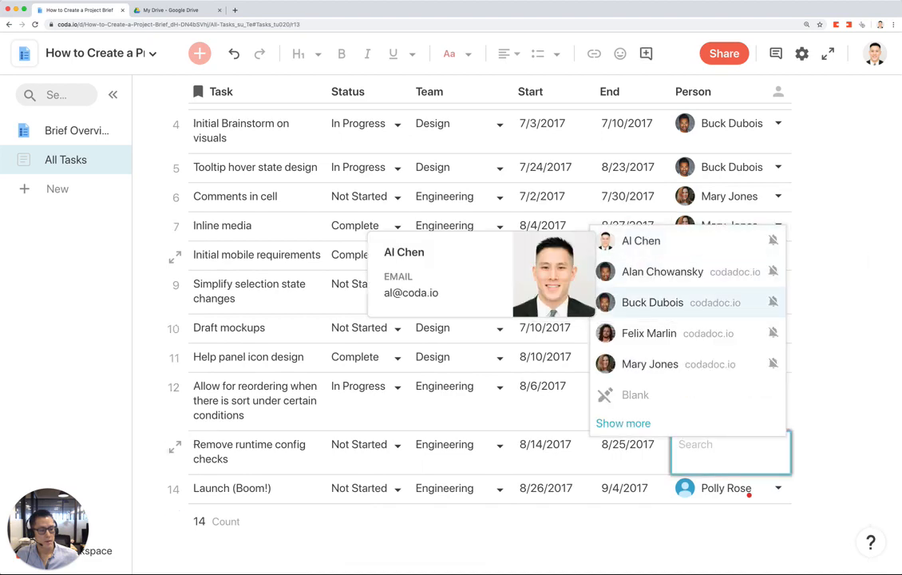
key(Down)
key(Return)
key(super+c)
key(Down)
key(super+v)
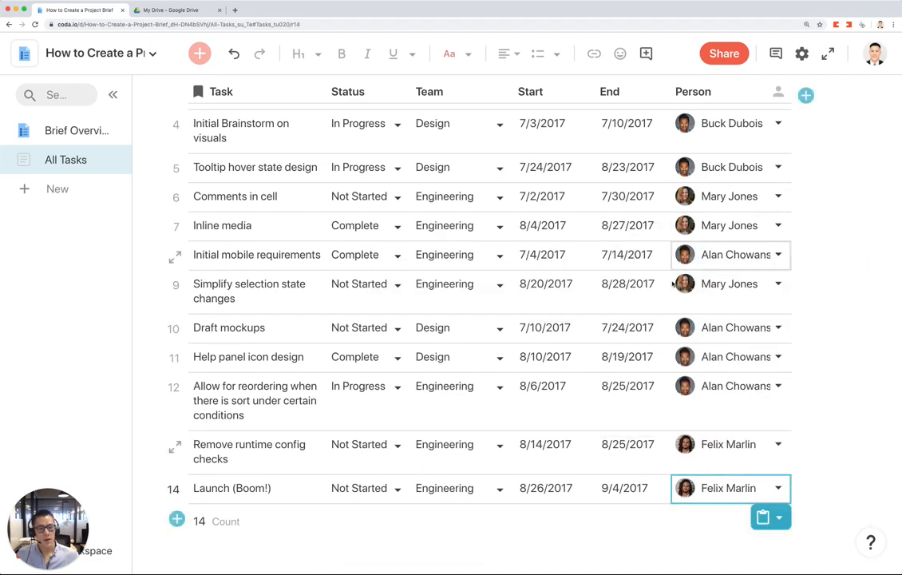
Add a row at the end of the Tasks table with the task name "this is a new task"
scroll(447, 340, up, 5)
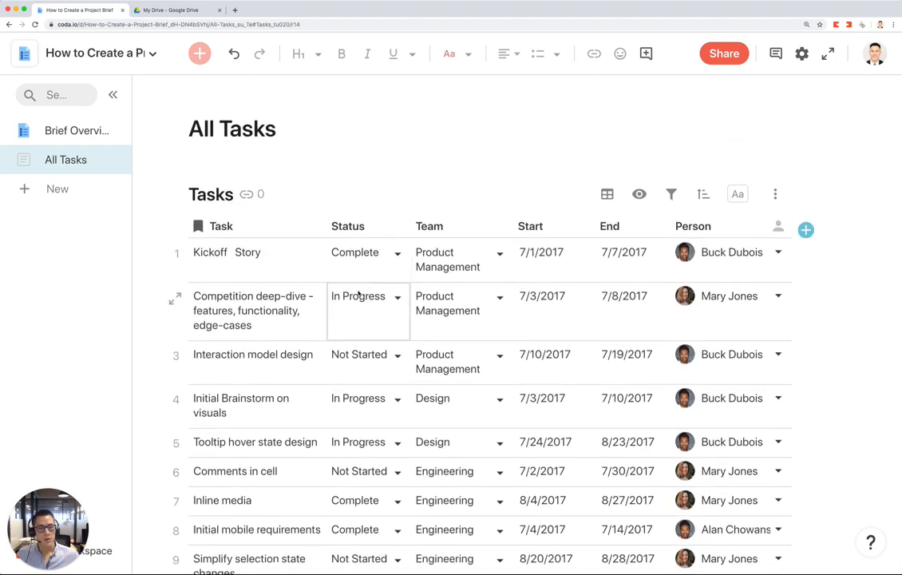
scroll(301, 310, down, 5)
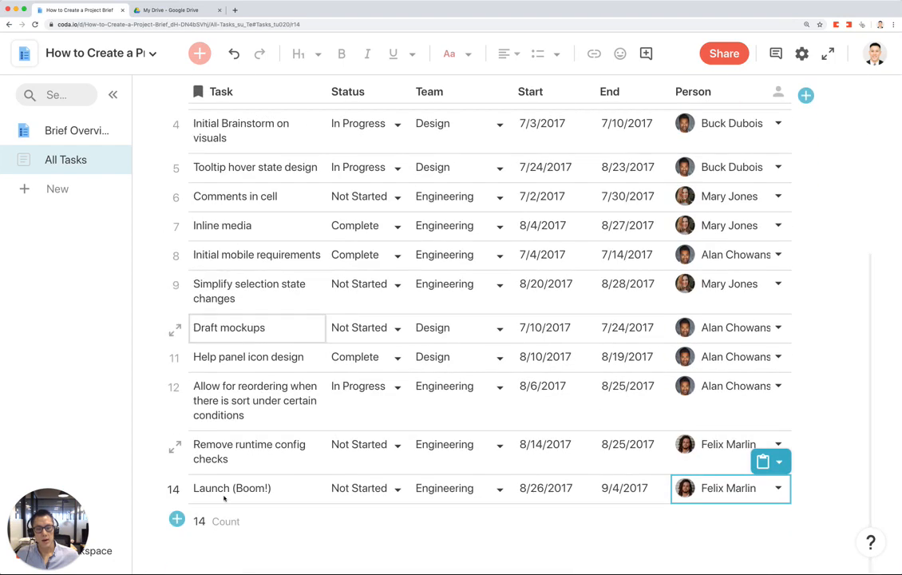
click(177, 520)
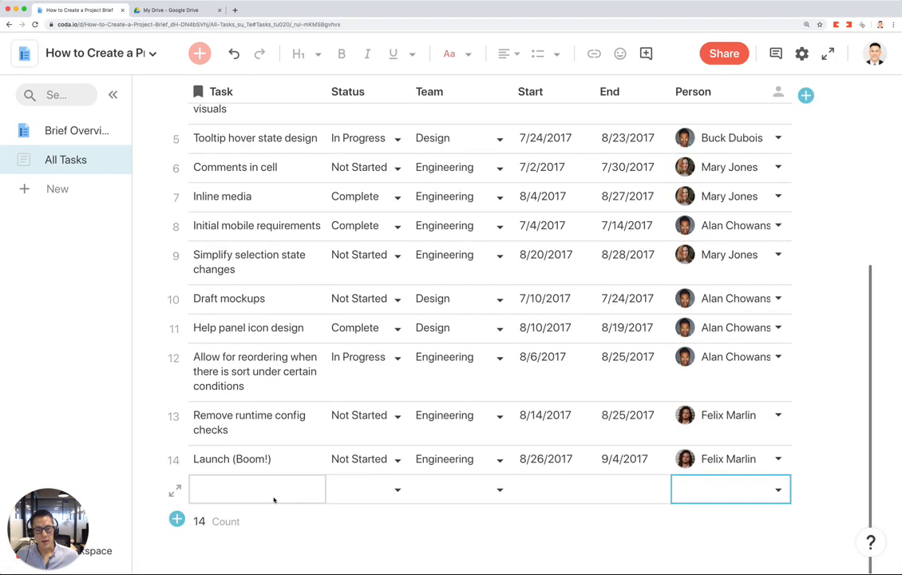
click(271, 490)
text(this is a new )
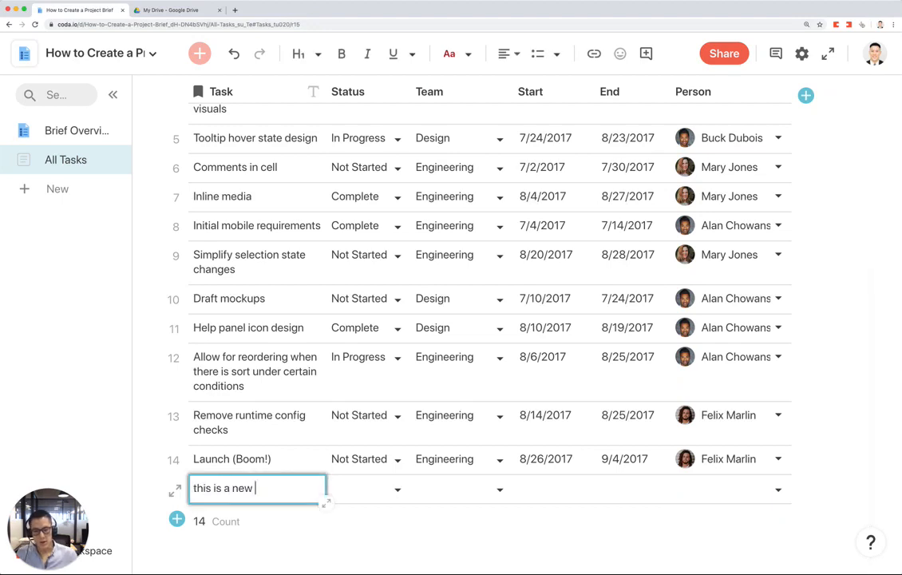
text(task)
key(Tab)
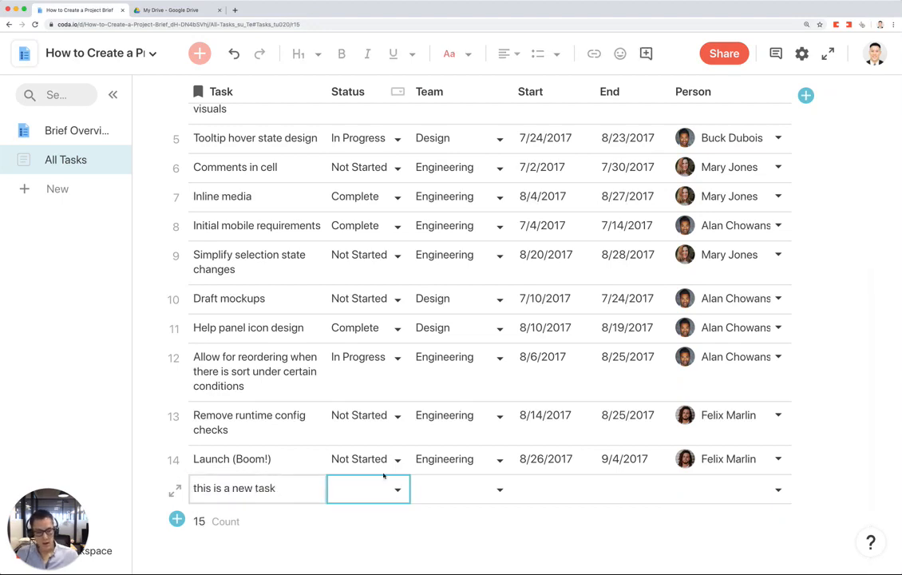
Set the Status of the "this is a new task" row to Not Started
scroll(828, 457, up, 3)
scroll(827, 457, down, 5)
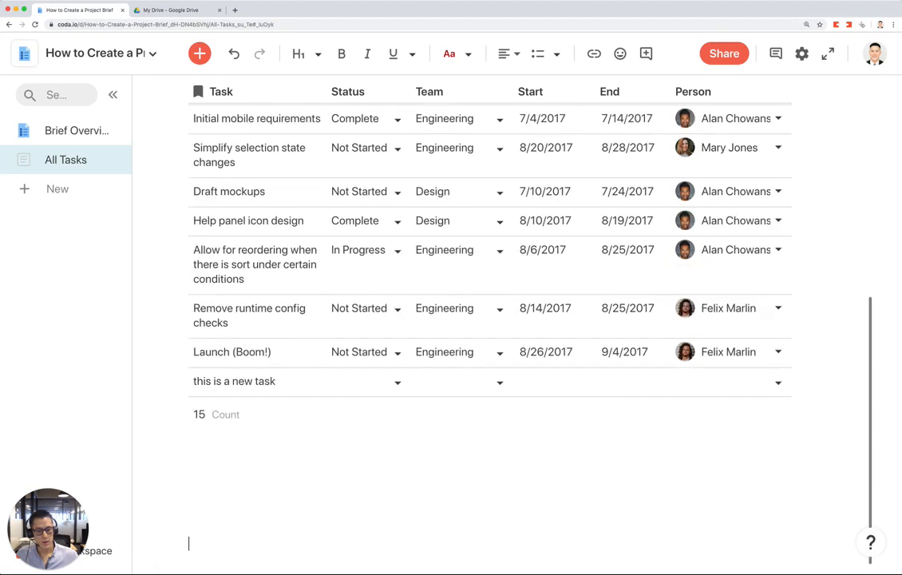
scroll(748, 440, down, 4)
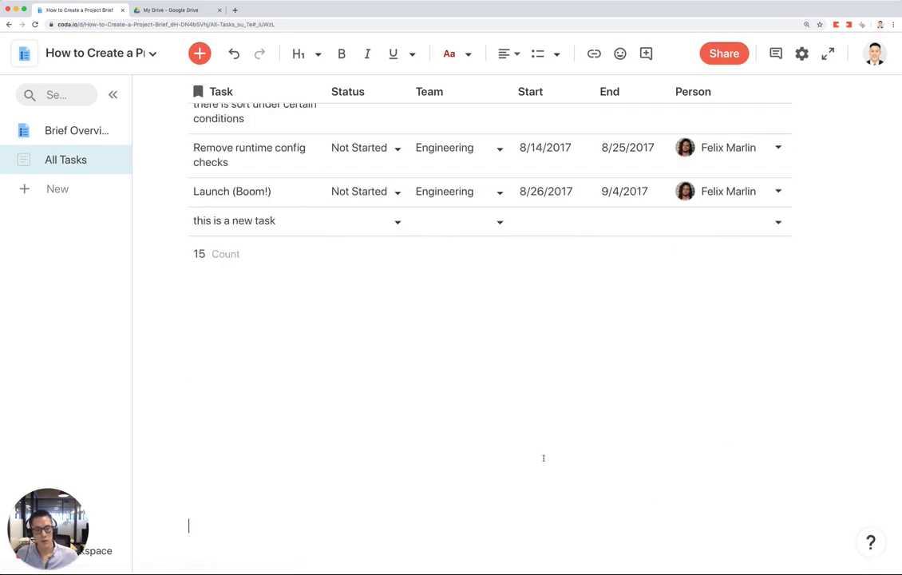
key(super+equal)
click(495, 372)
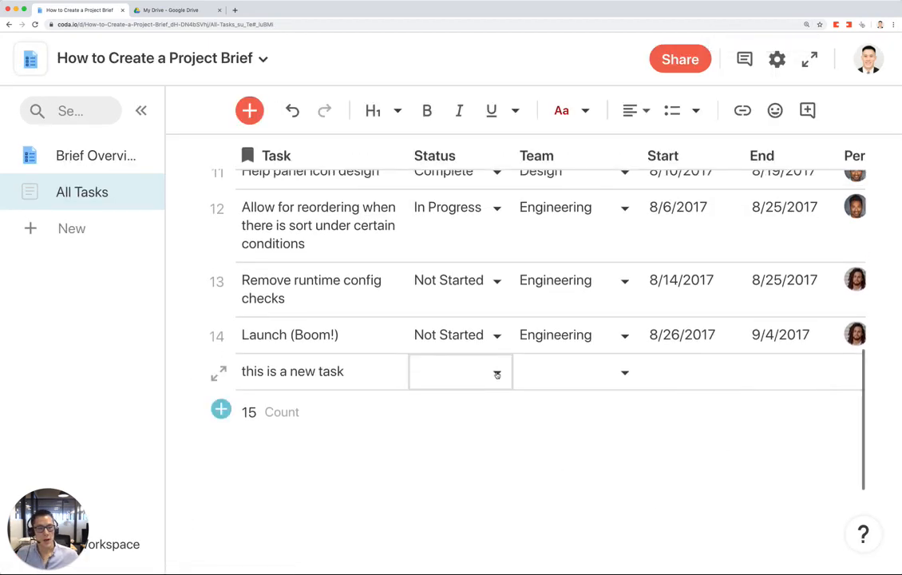
click(473, 459)
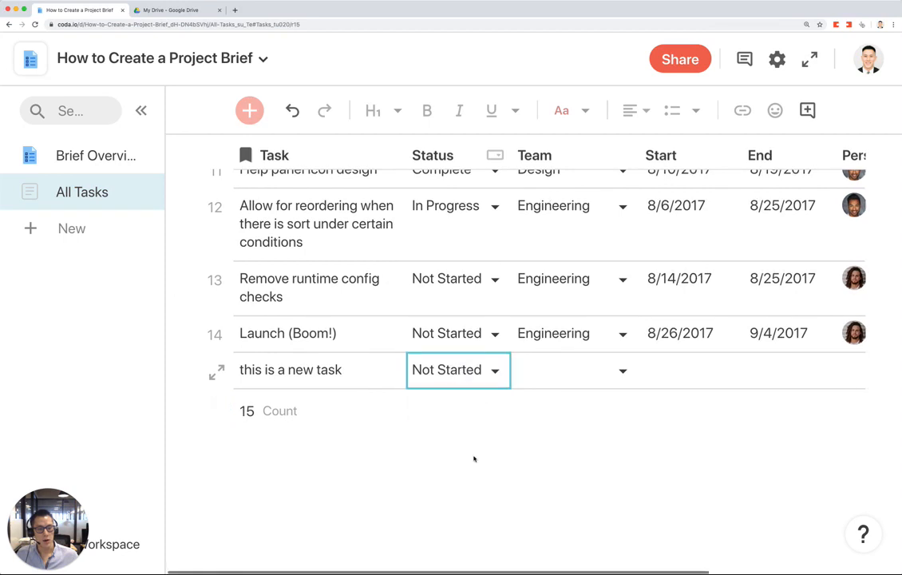
Set the Team of the "this is a new task" row to Product Management and its Start date to 9/30/2019
click(617, 370)
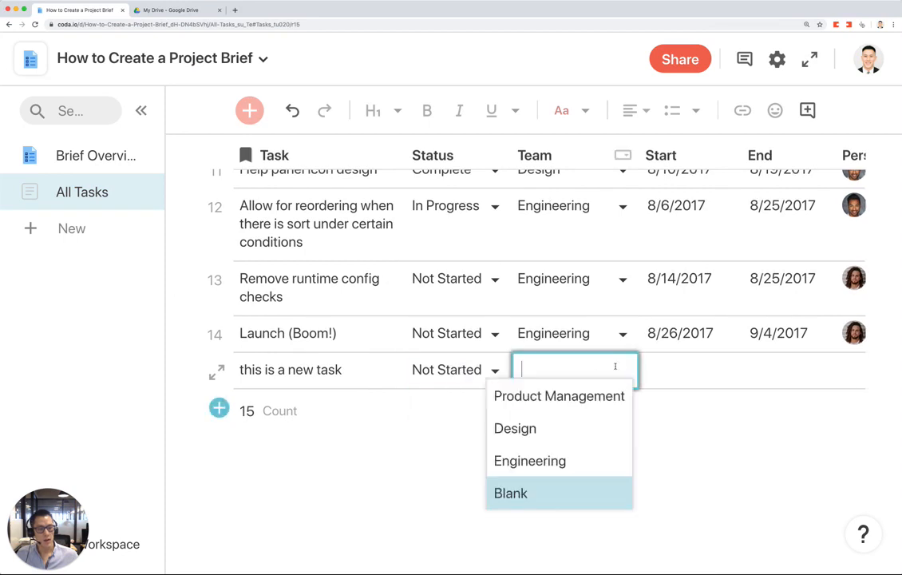
click(563, 396)
click(691, 378)
click(690, 378)
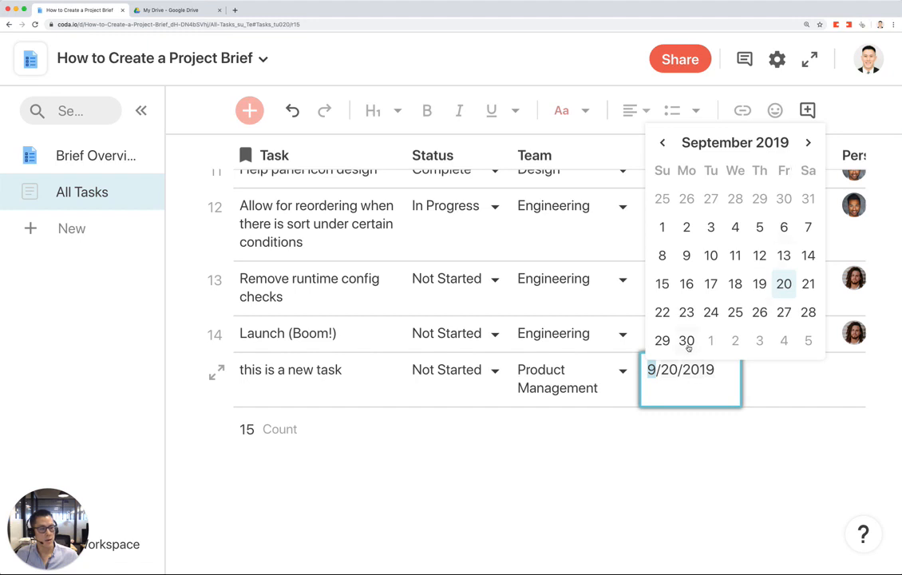
click(687, 341)
Set the End date of the "this is a new task" row to 10/10/2019
click(786, 375)
click(786, 376)
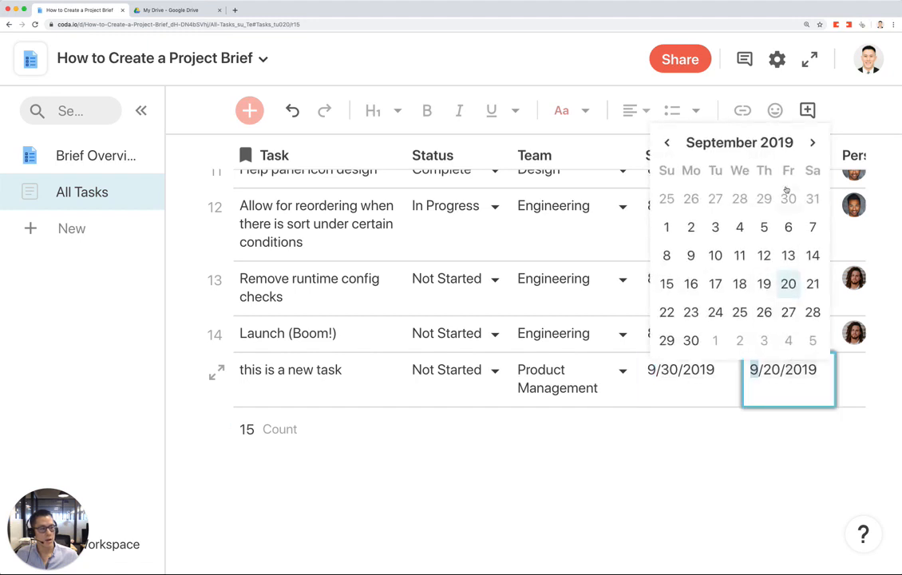
click(808, 145)
click(762, 227)
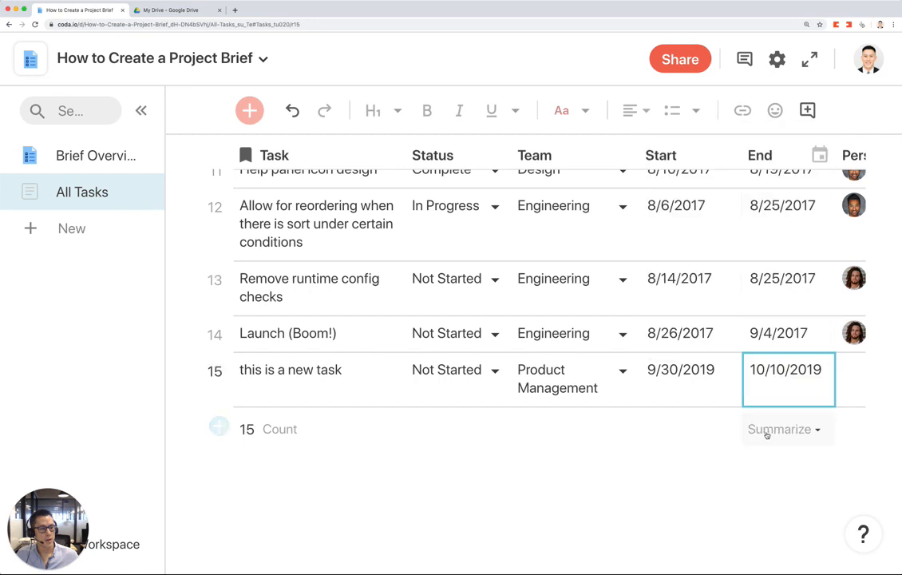
click(766, 431)
click(766, 435)
Assign the fourth listed teammate to the "this is a new task" row in the Person column
scroll(655, 463, right, 5)
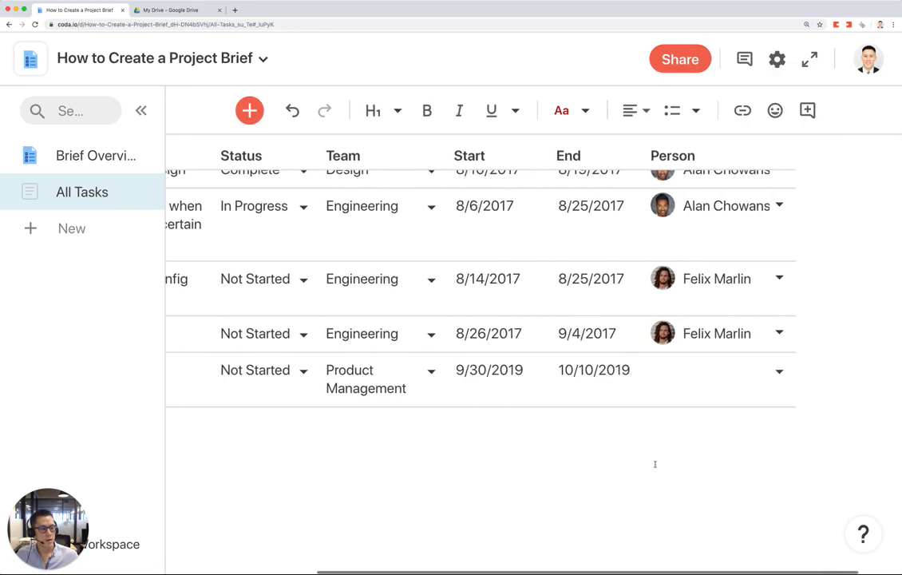
click(772, 373)
click(773, 373)
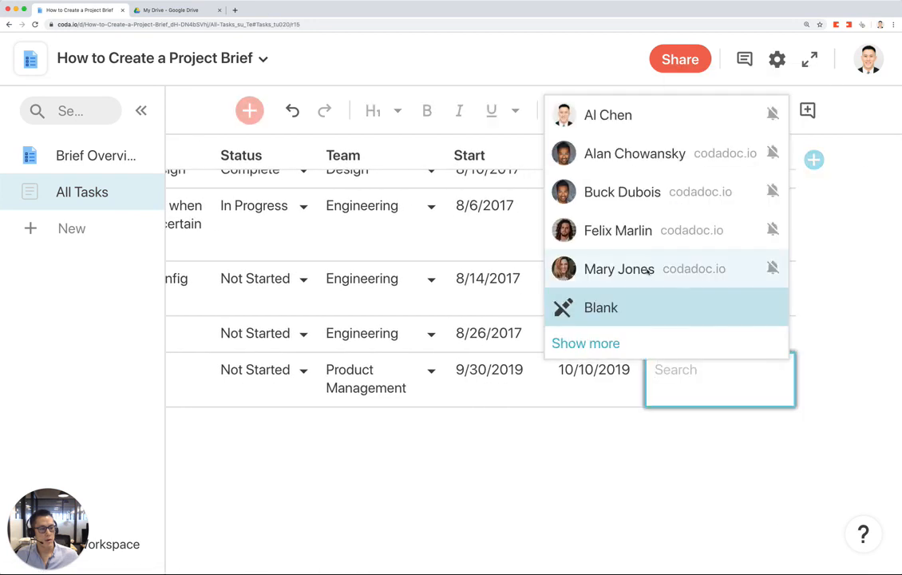
click(650, 231)
scroll(573, 411, left, 5)
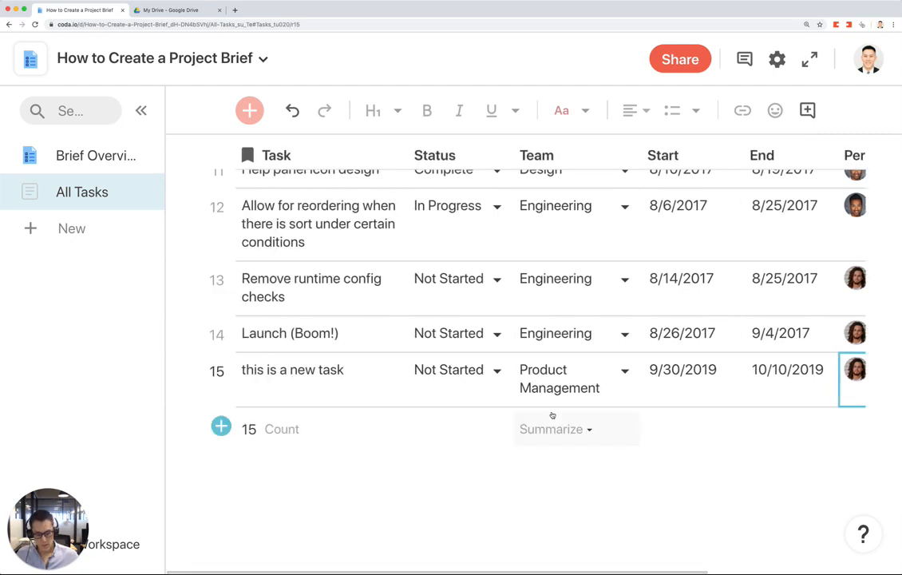
Add a conditional formatting rule to the Tasks table for rows whose Status is In Progress
key(super+minus)
scroll(552, 415, up, 10)
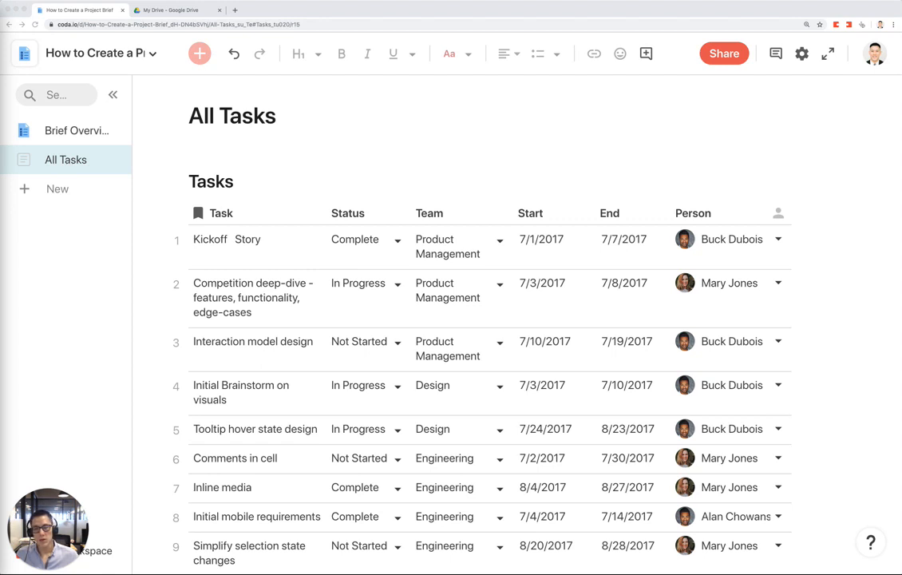
click(612, 217)
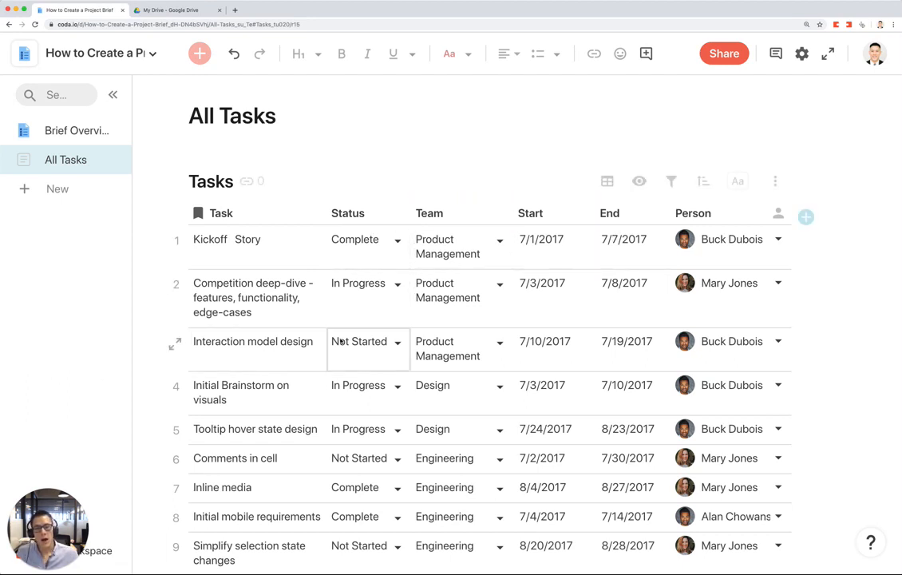
click(395, 316)
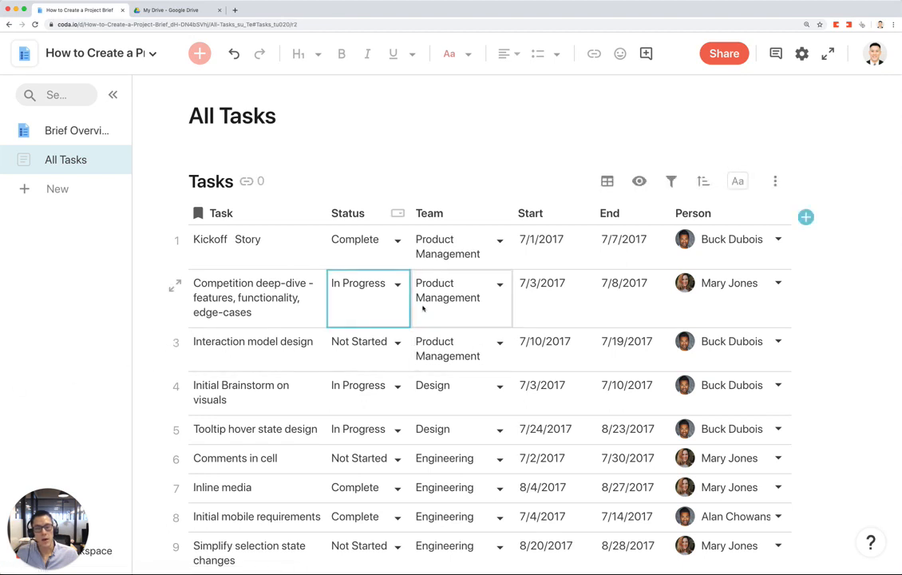
click(736, 182)
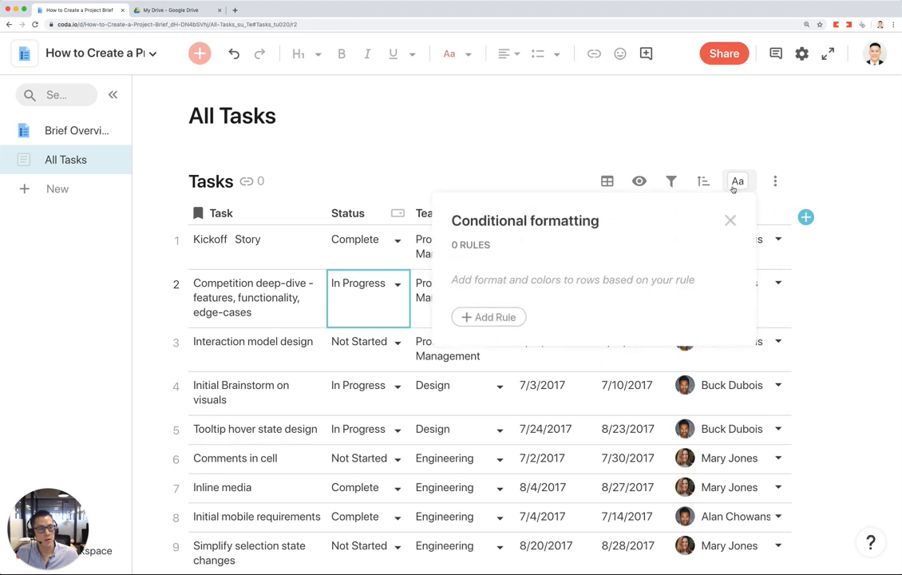
click(508, 317)
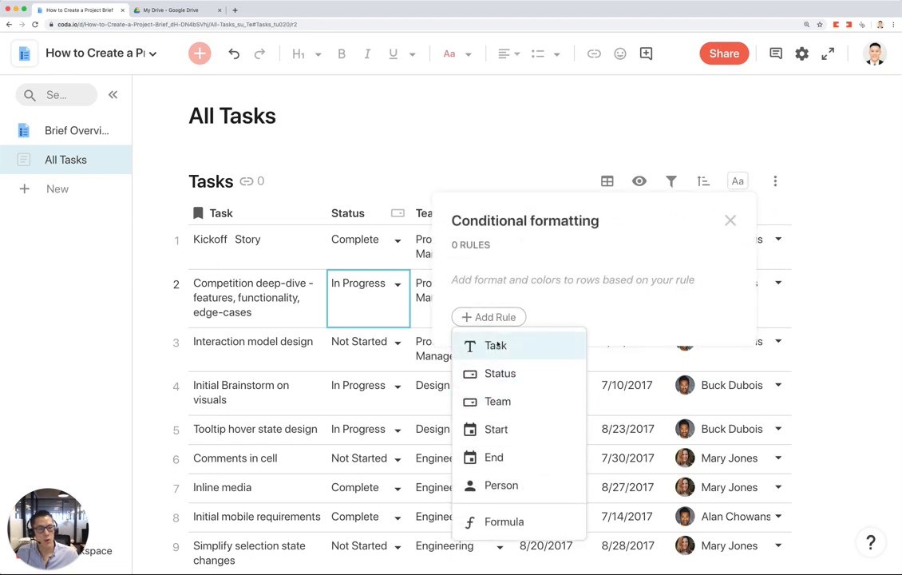
click(501, 373)
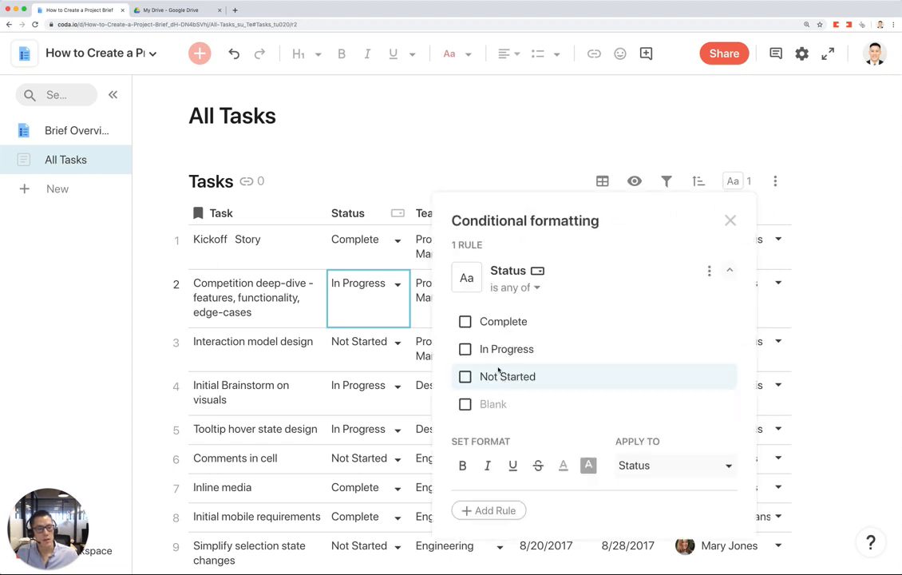
click(466, 349)
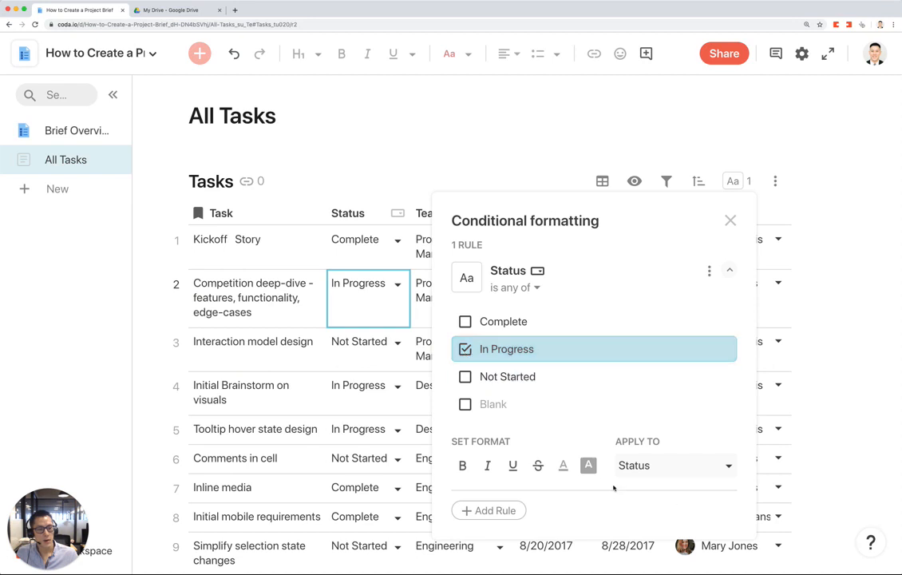
Format the In Progress rule with bold text and a light orange background
click(463, 466)
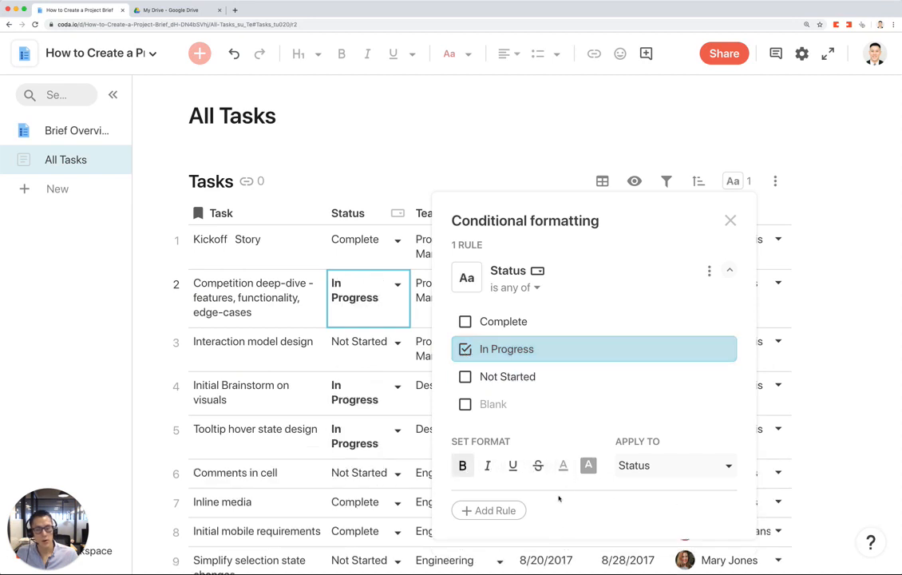
click(564, 469)
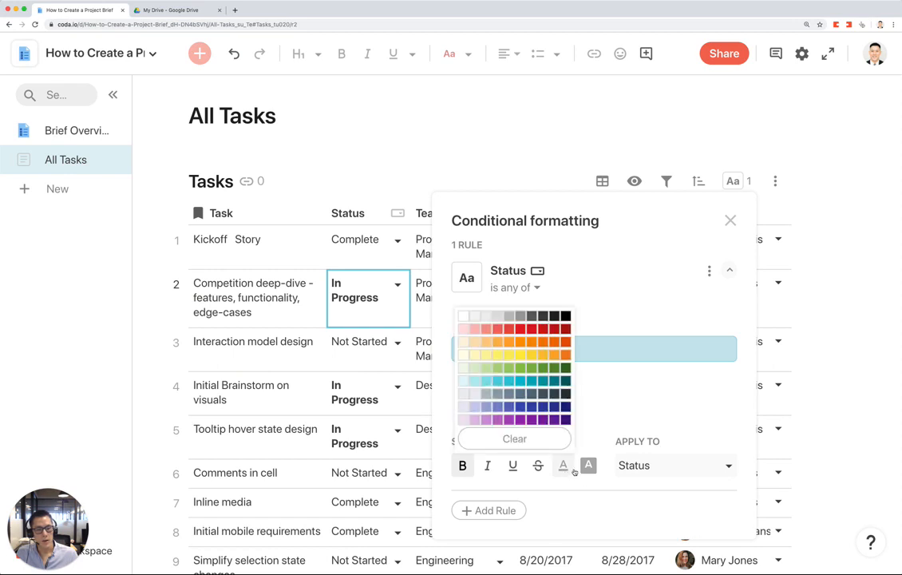
click(587, 464)
click(494, 343)
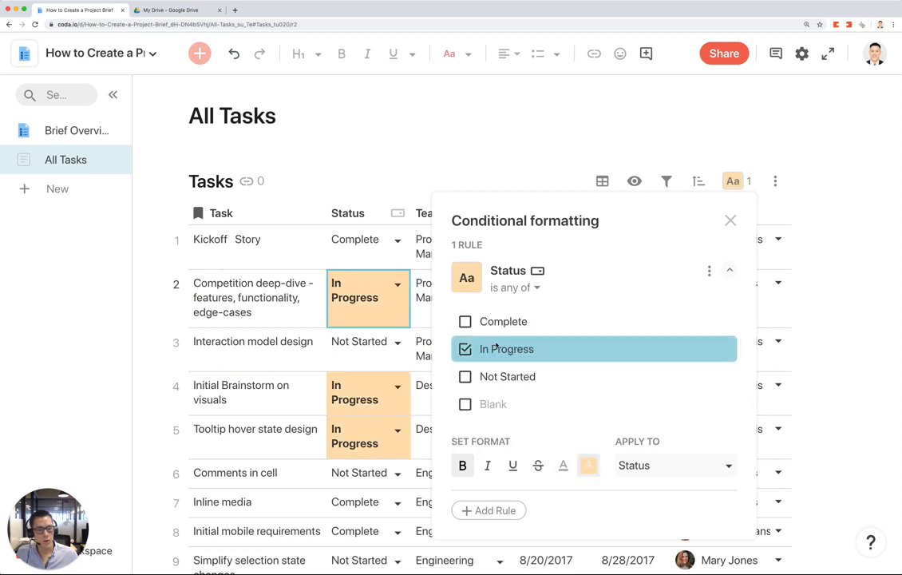
Apply the In Progress formatting rule to all columns of the Tasks table
click(727, 465)
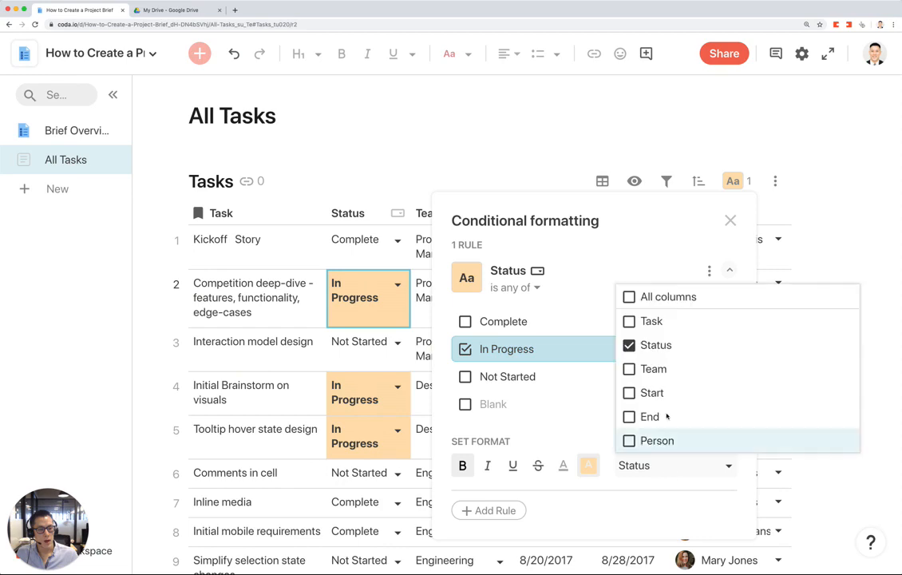
click(664, 296)
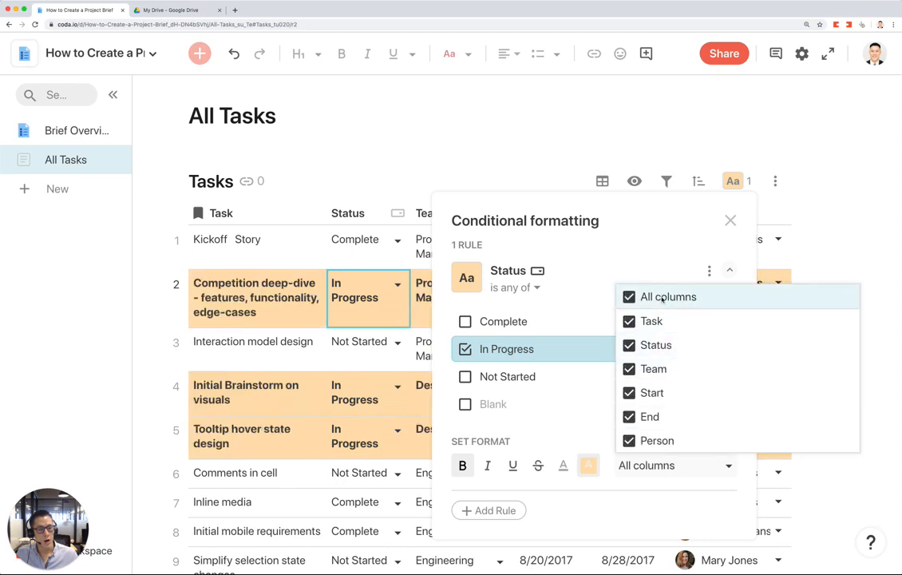
click(304, 352)
scroll(387, 313, down, 5)
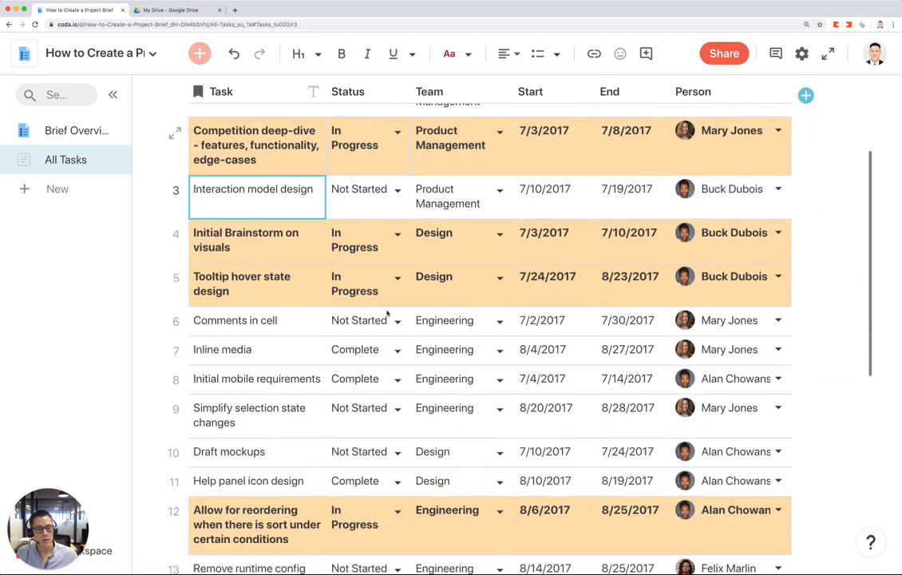
scroll(437, 333, up, 5)
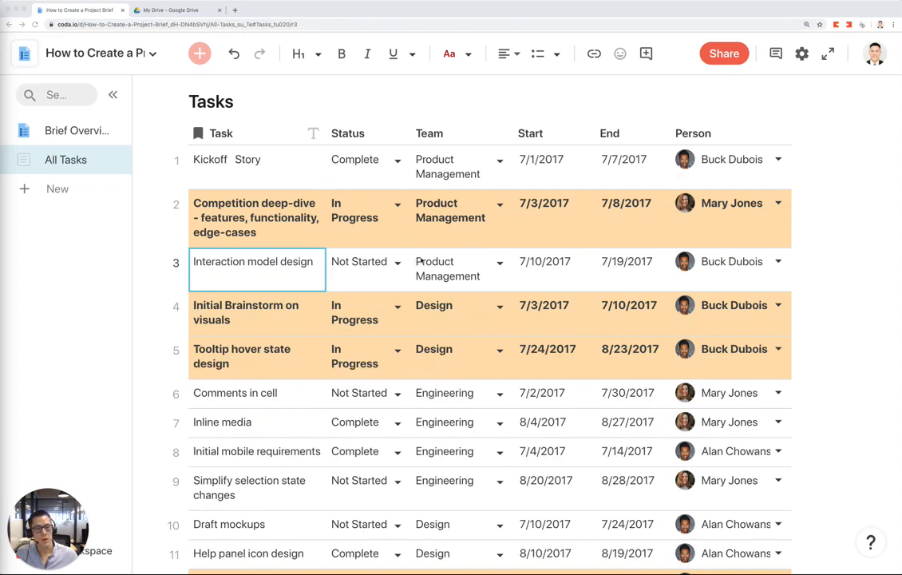
Add a second conditional formatting rule to the Tasks table for rows whose Status is Complete
scroll(419, 264, up, 2)
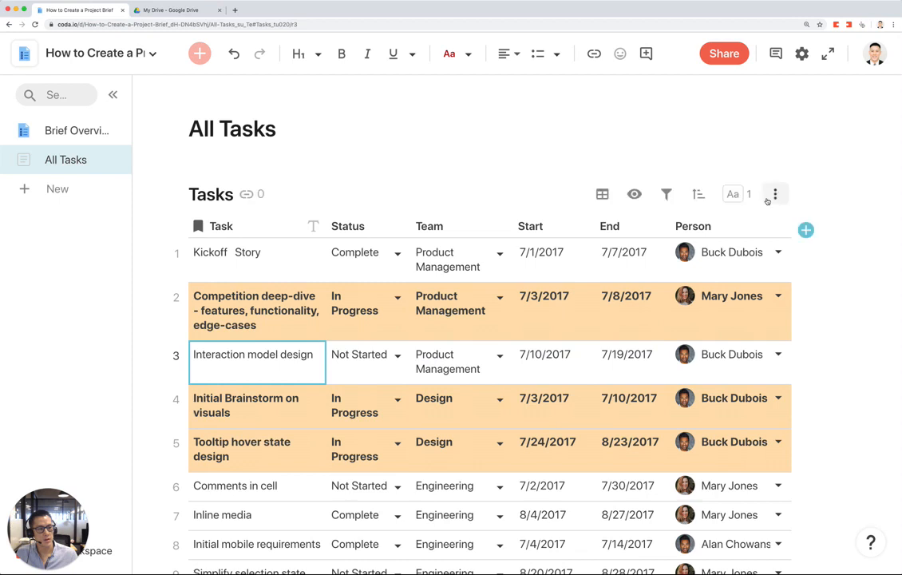
click(740, 196)
click(491, 343)
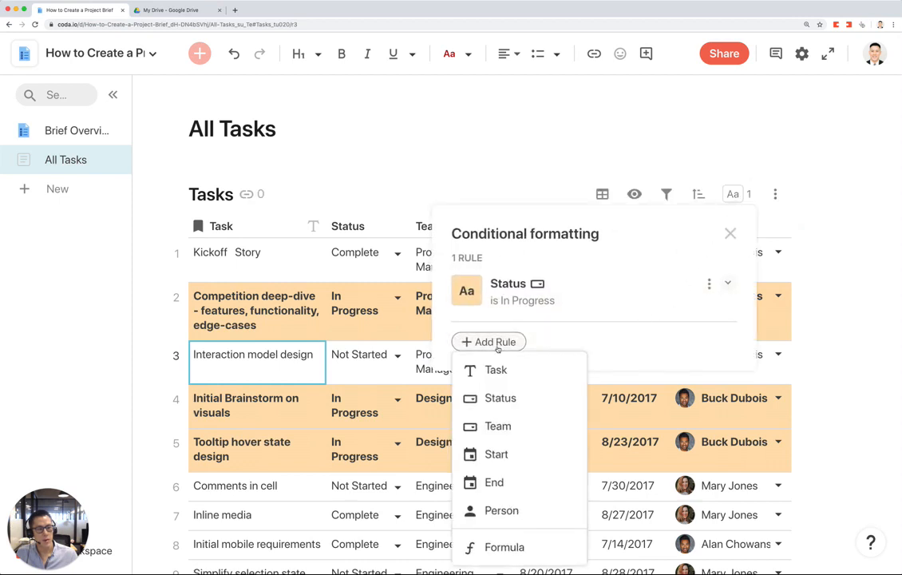
click(500, 397)
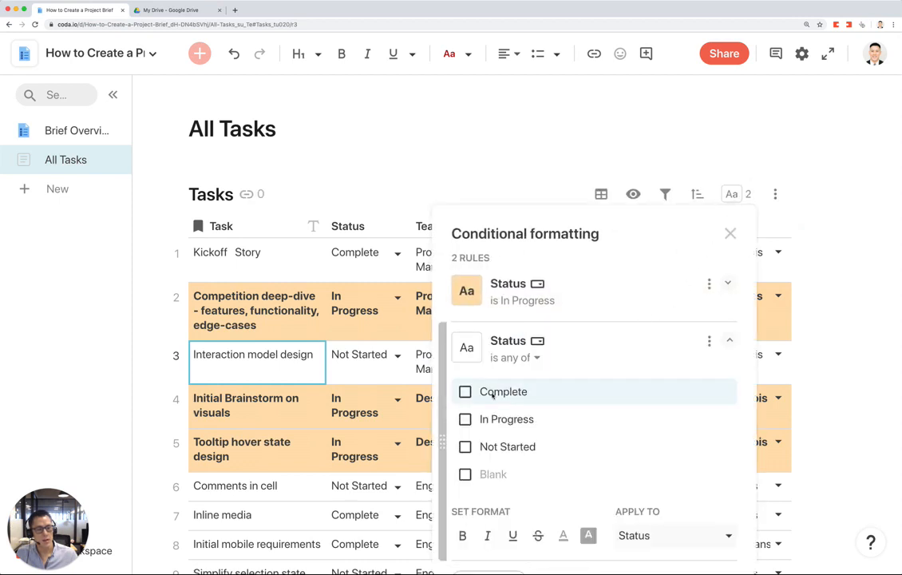
click(466, 391)
scroll(558, 415, down, 1)
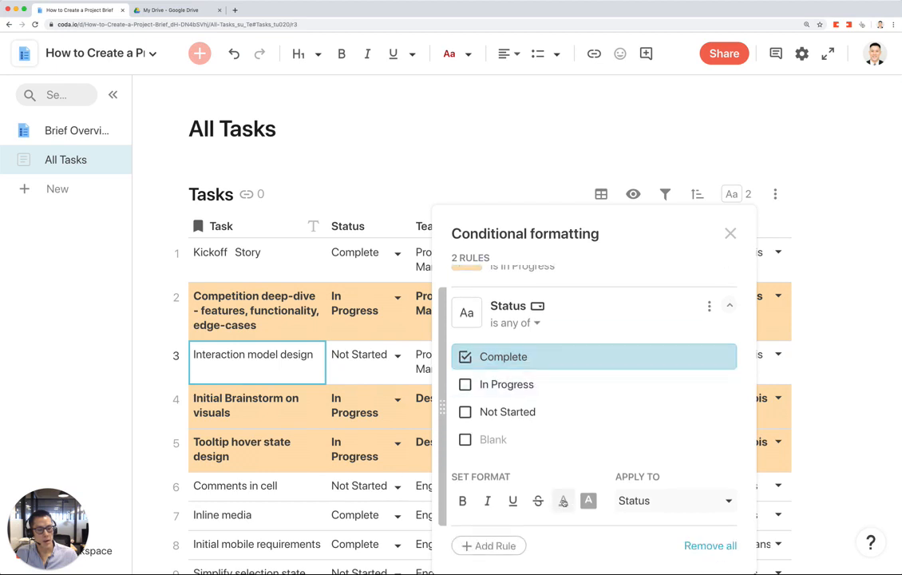
Format the Complete rule with light gray, italic, strikethrough text
click(558, 500)
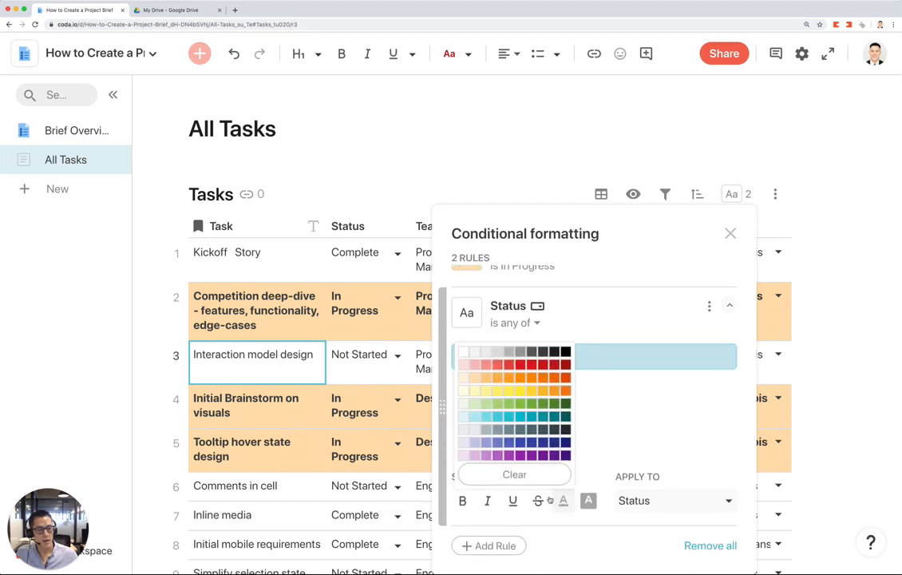
click(498, 353)
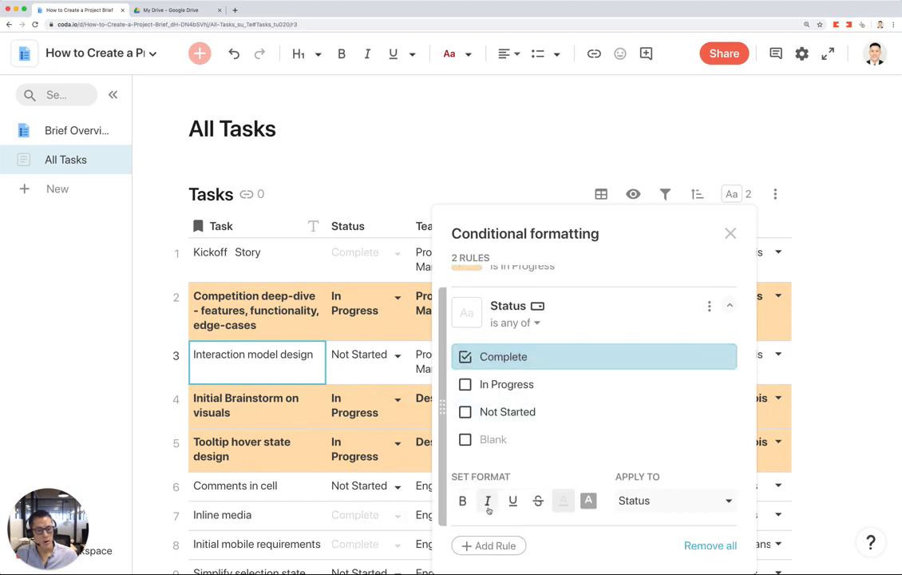
click(538, 500)
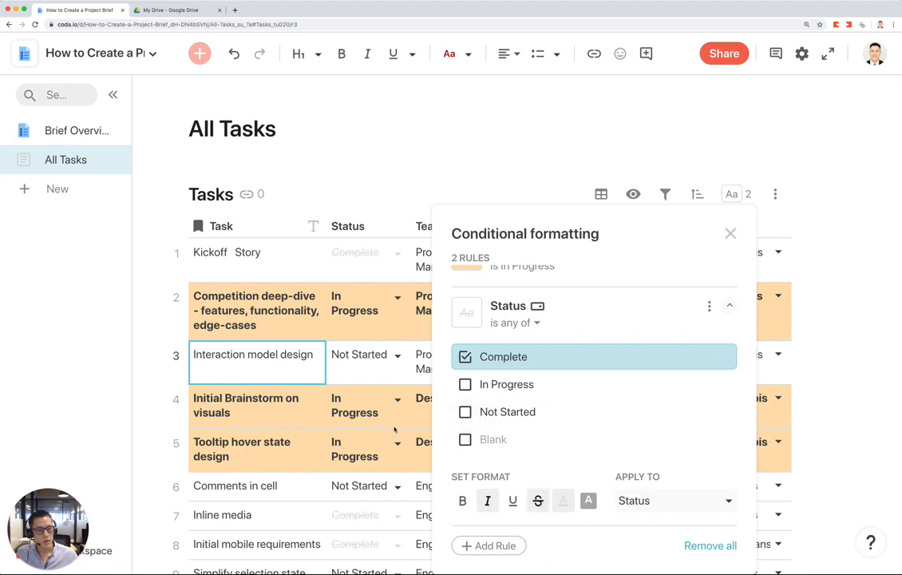
click(407, 413)
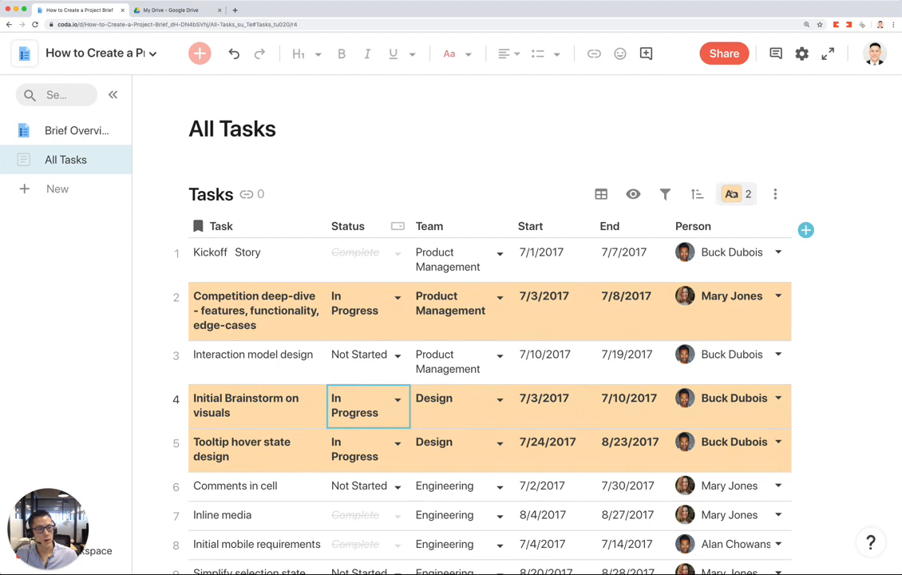
Apply the Complete formatting rule to all columns of the Tasks table
click(731, 194)
click(723, 342)
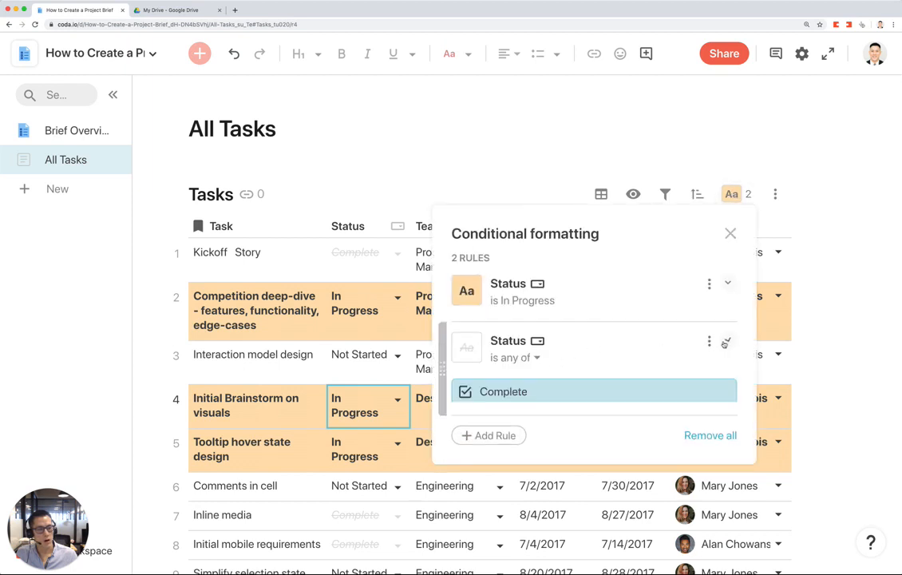
click(668, 502)
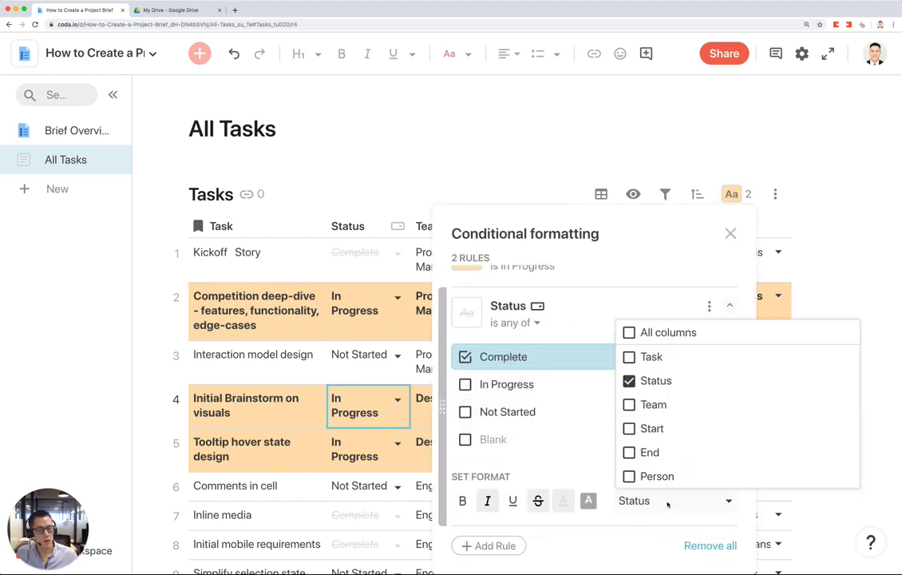
click(654, 332)
click(389, 468)
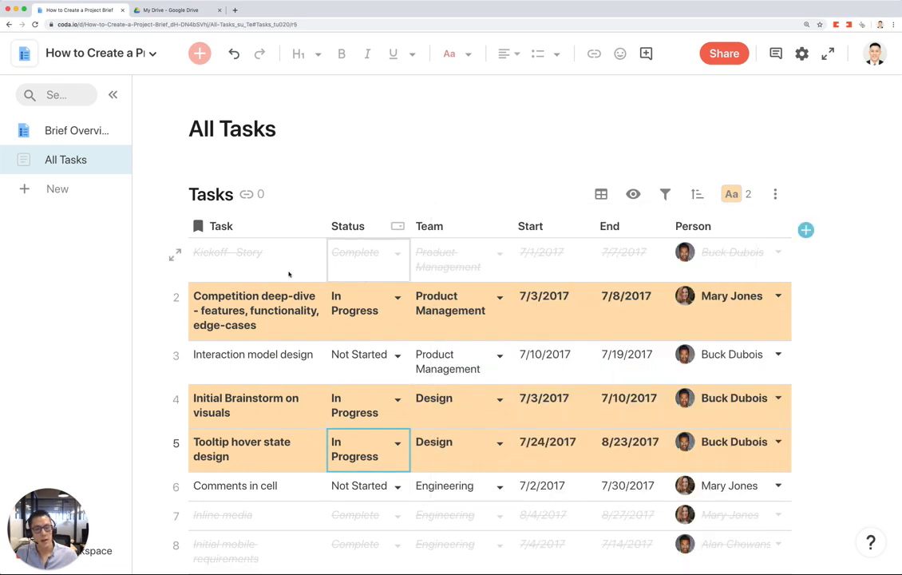
Change the All Tasks page icon to the blue checklist with a single check mark above its lines
scroll(386, 258, down, 3)
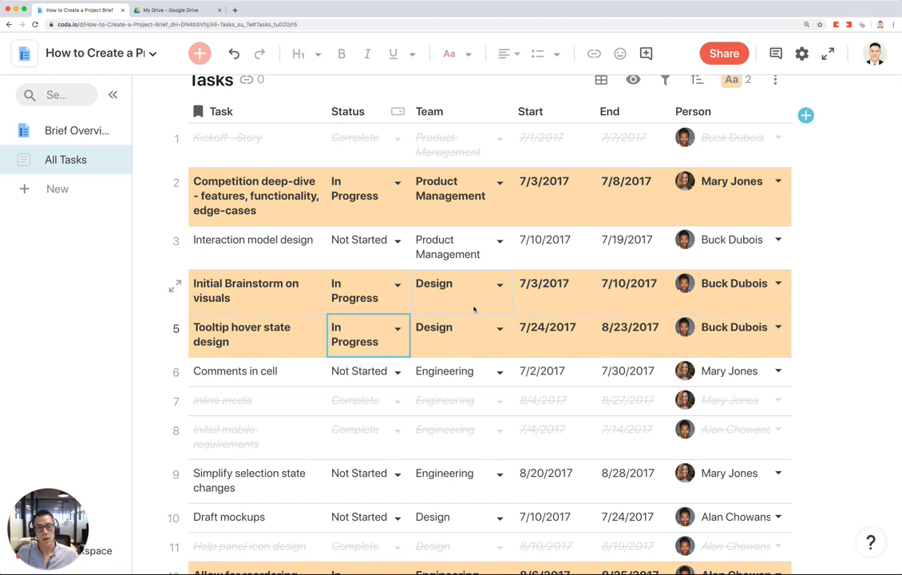
click(28, 165)
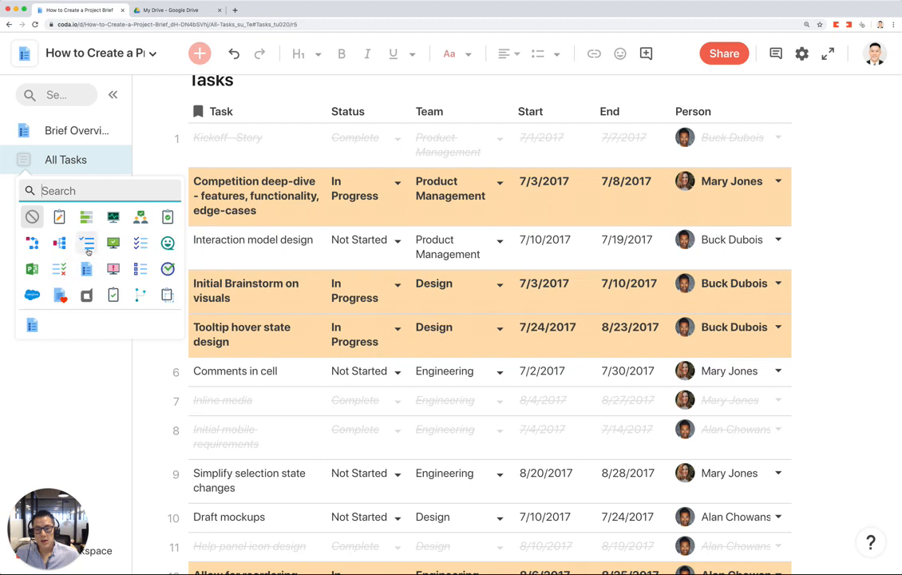
click(86, 243)
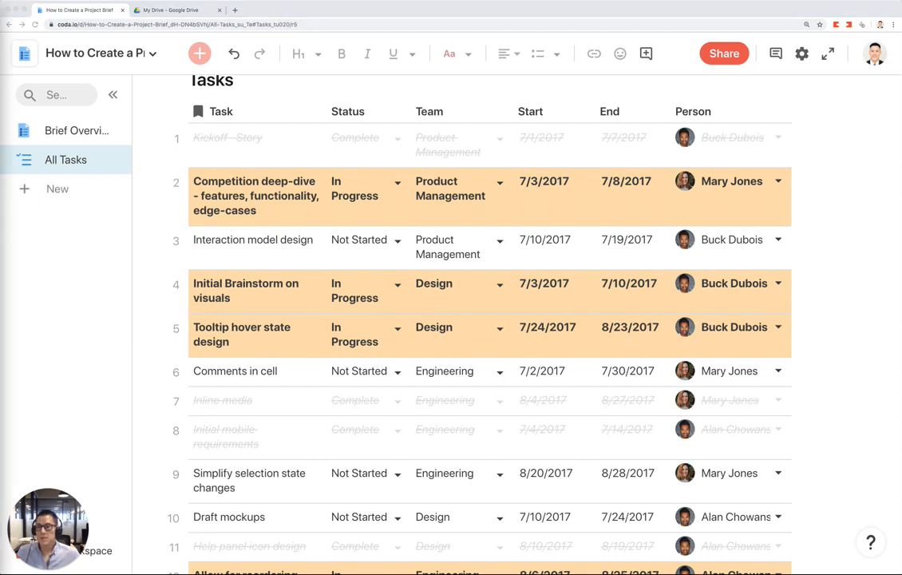
Review the In Progress and Complete row formatting throughout the Tasks table
scroll(461, 323, up, 3)
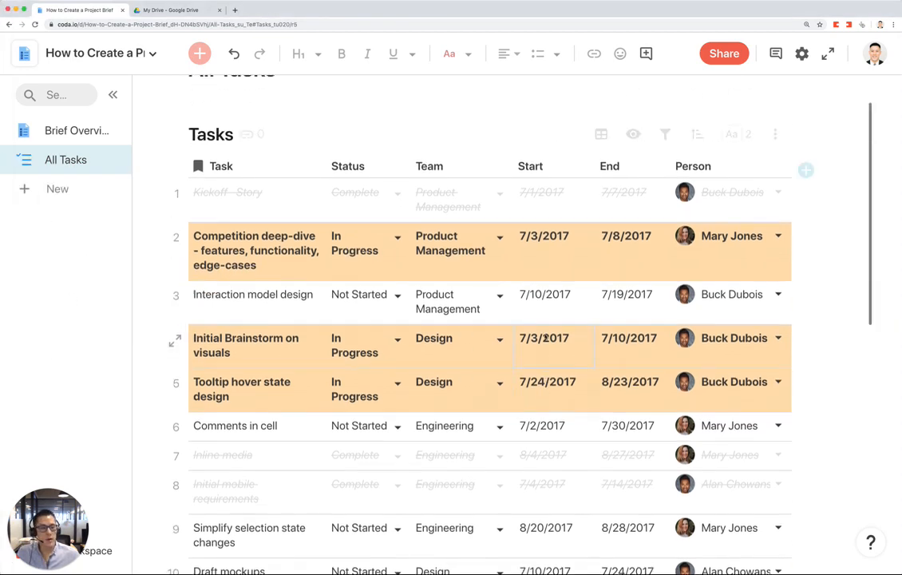
click(233, 279)
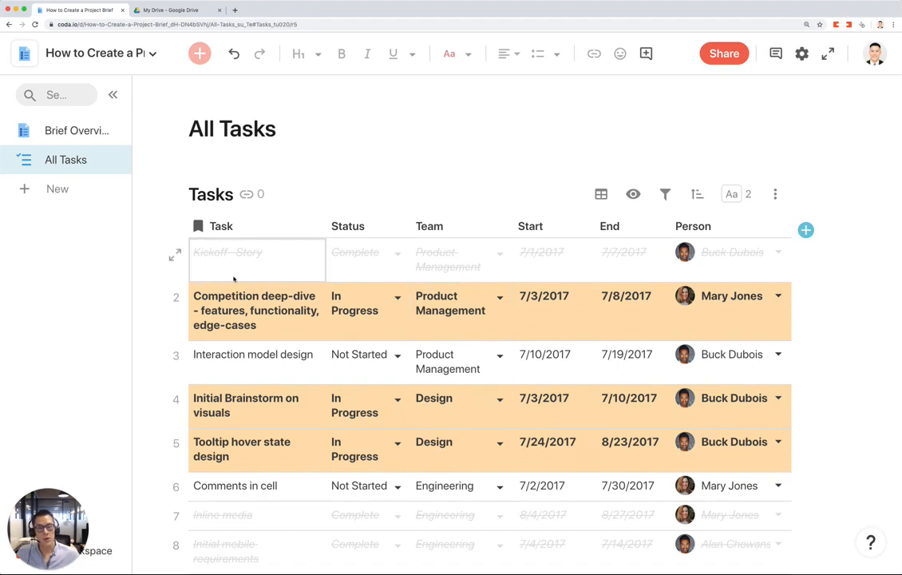
scroll(358, 298, down, 10)
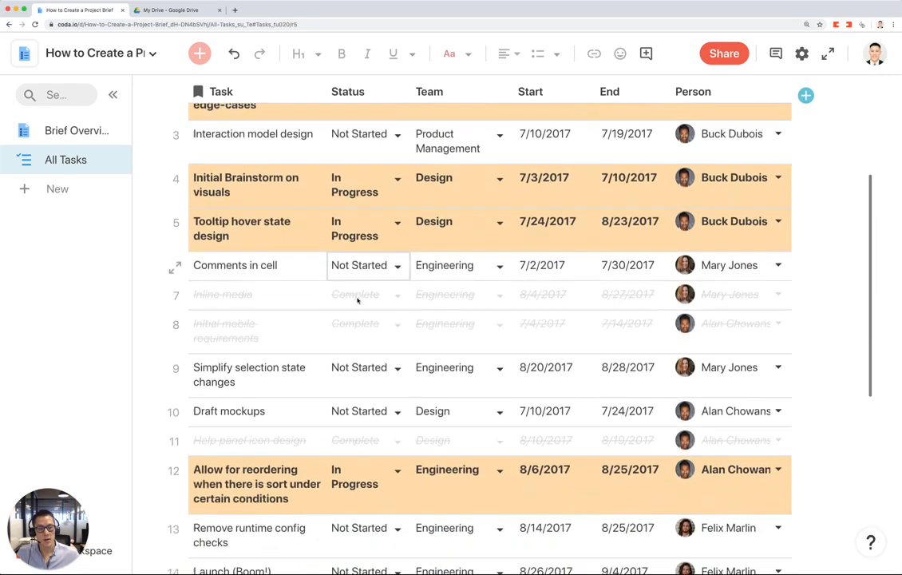
scroll(474, 309, down, 2)
scroll(475, 312, up, 4)
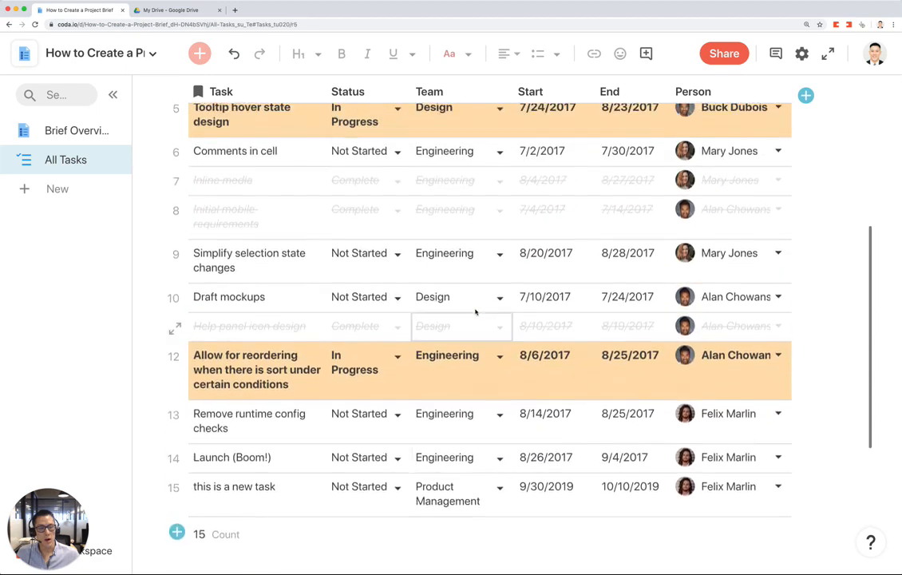
scroll(463, 316, up, 3)
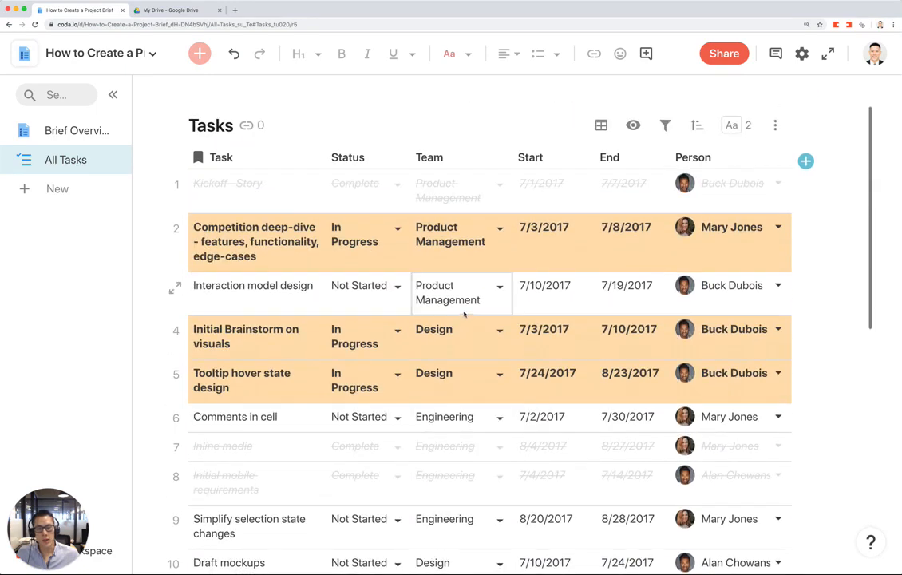
scroll(453, 397, down, 3)
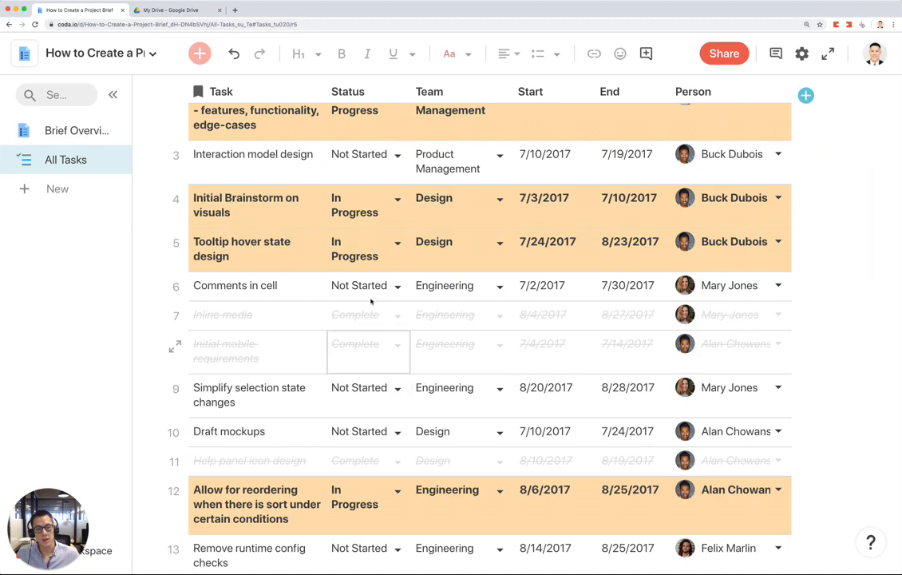
scroll(458, 397, down, 1)
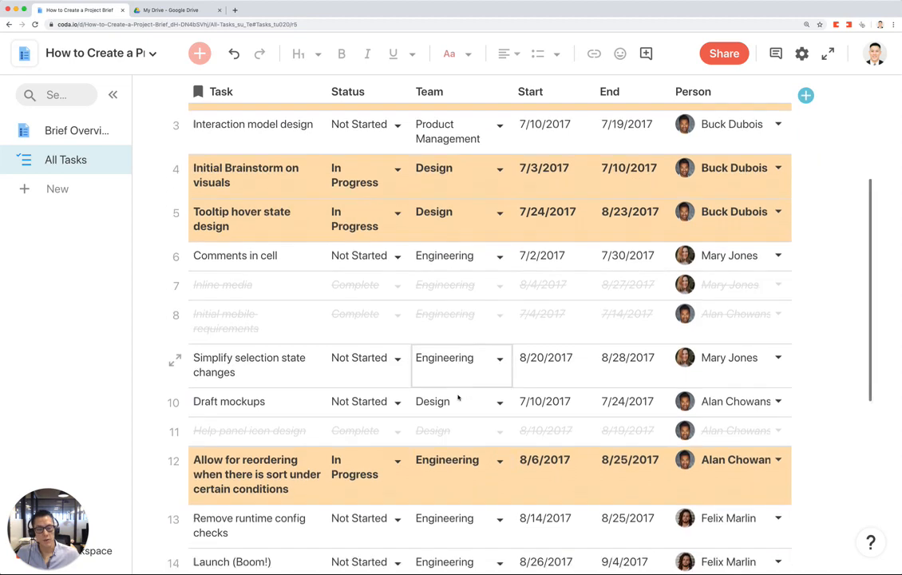
scroll(458, 397, up, 5)
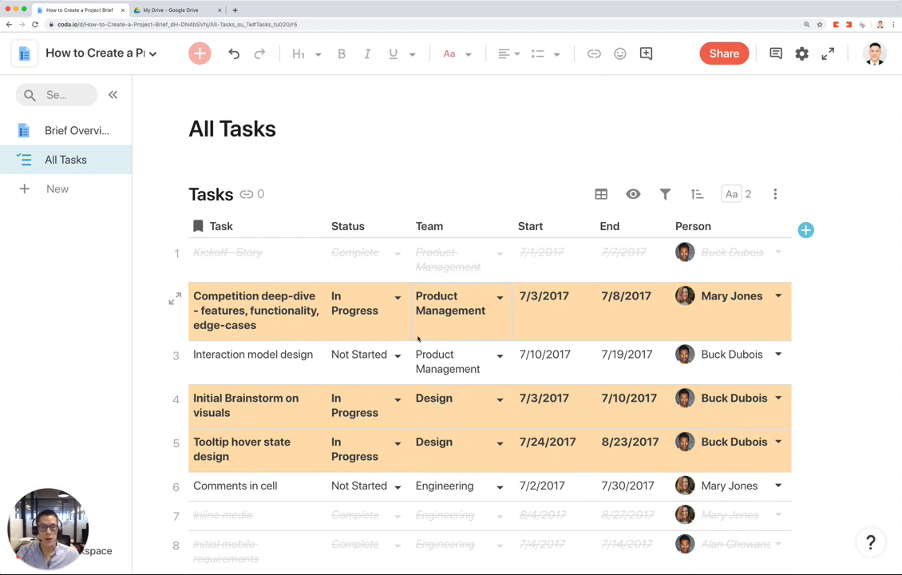
scroll(408, 339, down, 3)
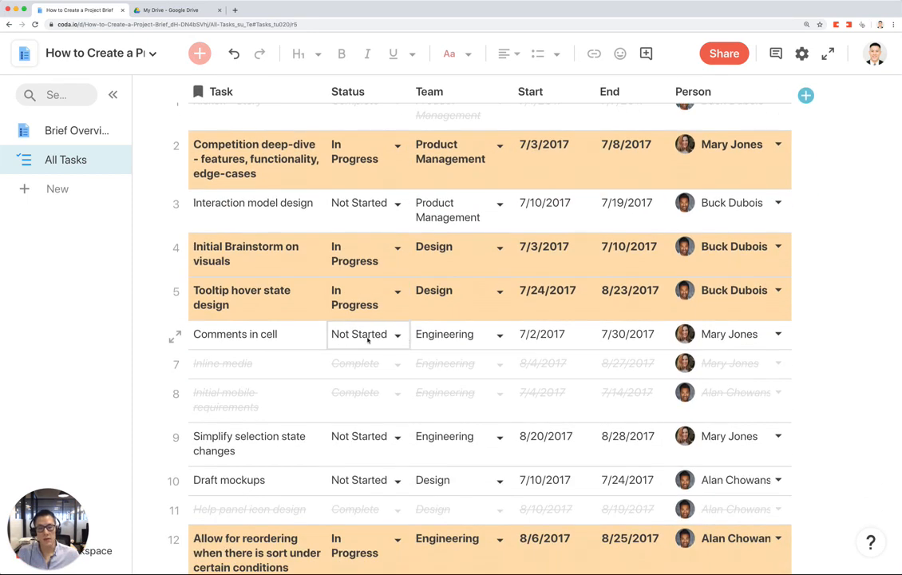
scroll(402, 337, up, 3)
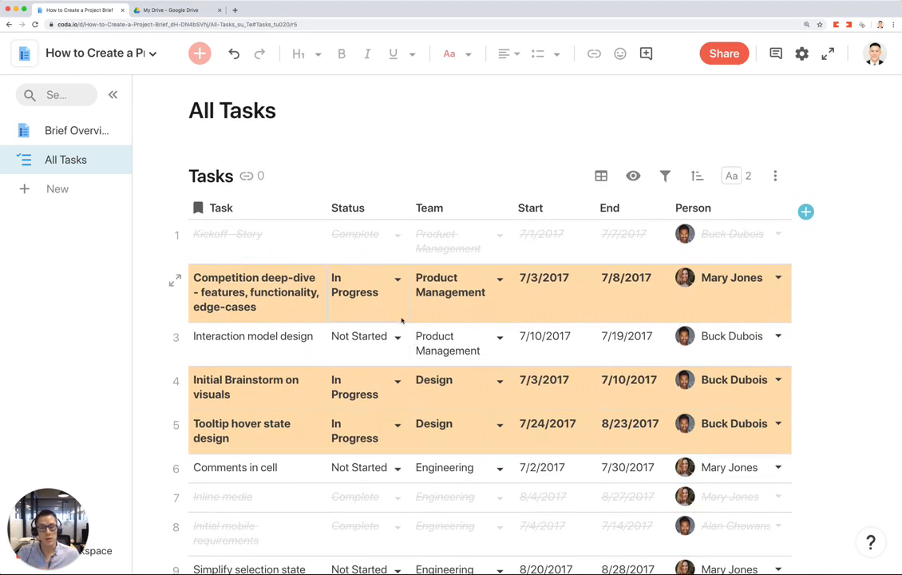
Insert a button between the All Tasks title and the Tasks table, and name it "Add Task"
click(212, 138)
click(199, 53)
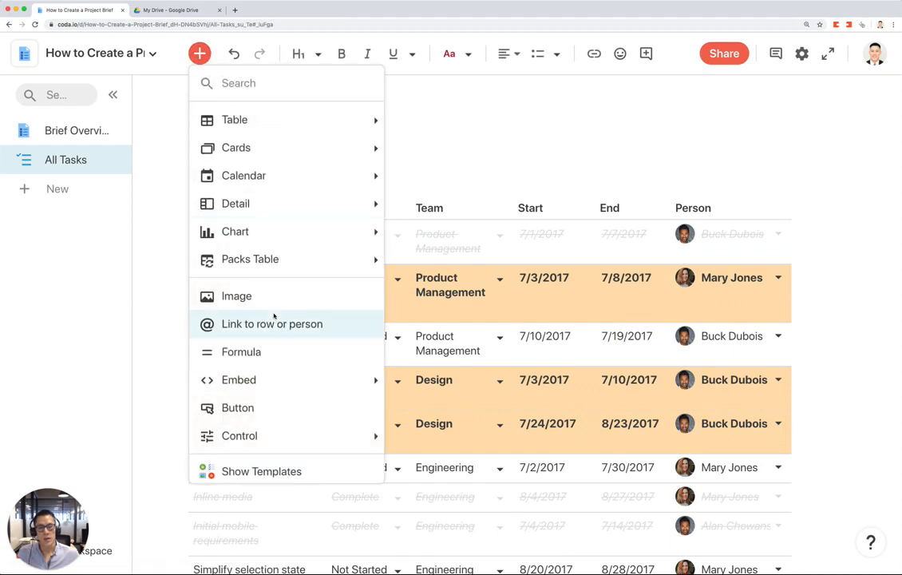
click(270, 407)
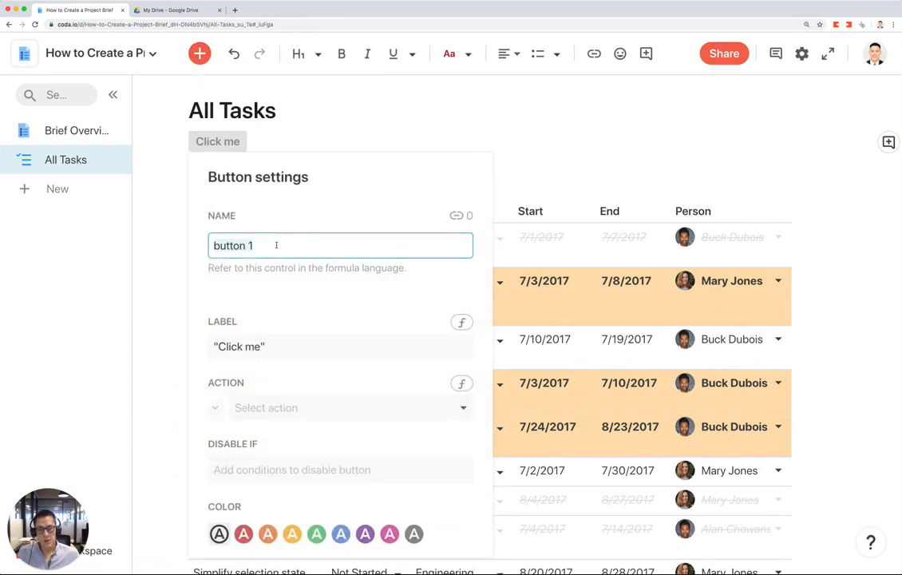
text(Add Task)
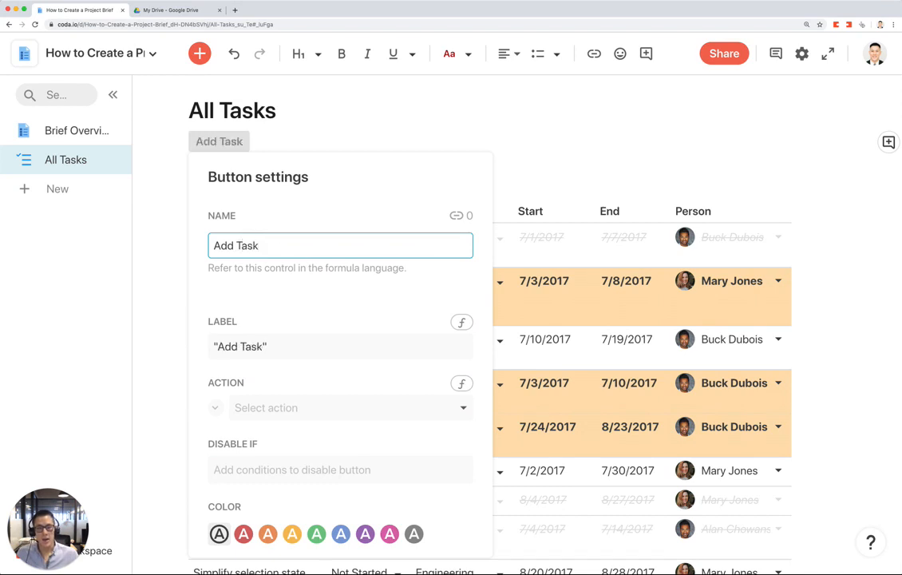
Set the Add Task button's action to Add row with the Tasks table as its target
click(281, 406)
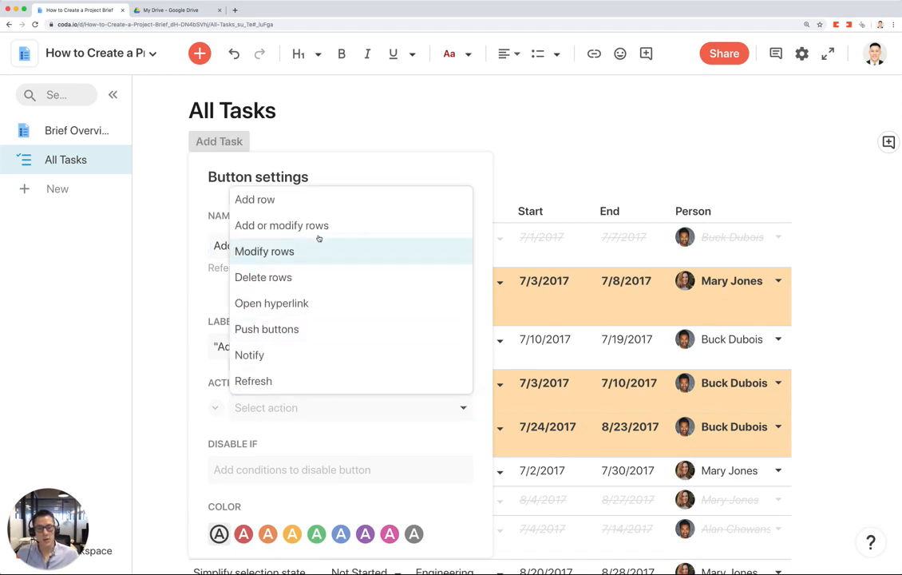
click(318, 201)
scroll(336, 308, down, 3)
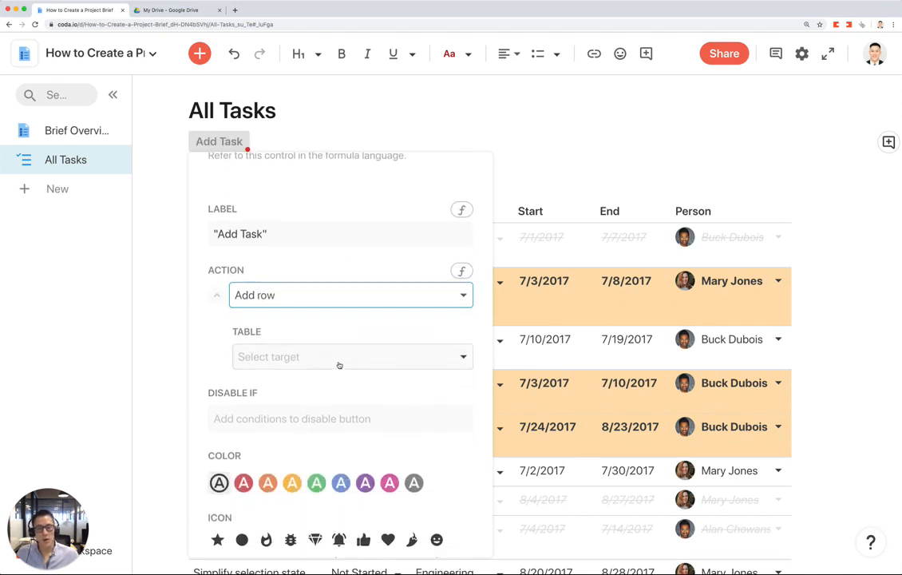
click(335, 356)
click(319, 382)
Make the Add Task button set each new row's Status to "Not Started"
scroll(354, 354, down, 3)
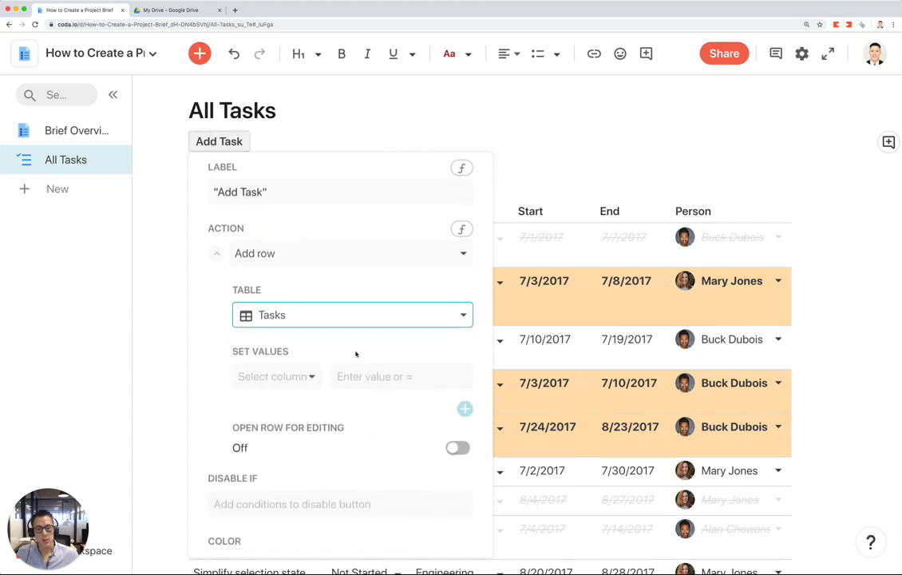
click(304, 316)
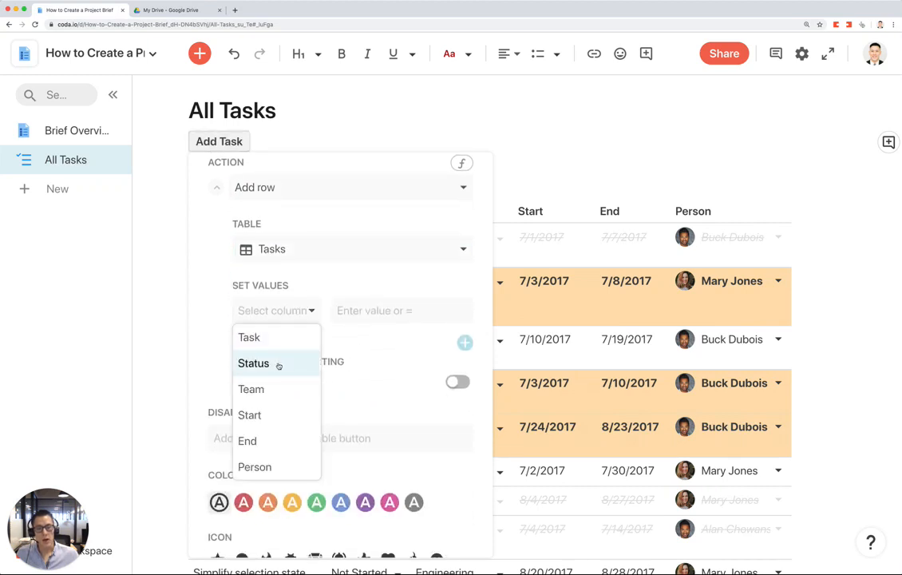
click(278, 362)
click(375, 311)
text("Not Started)
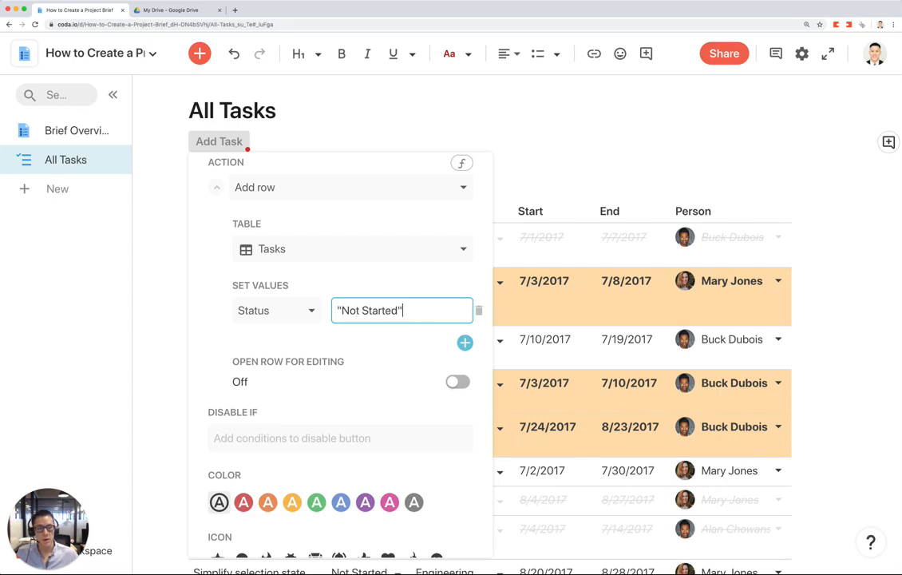
key(Return)
Style the Add Task button in green with a check mark icon, and enable opening the new row for editing
scroll(356, 331, down, 3)
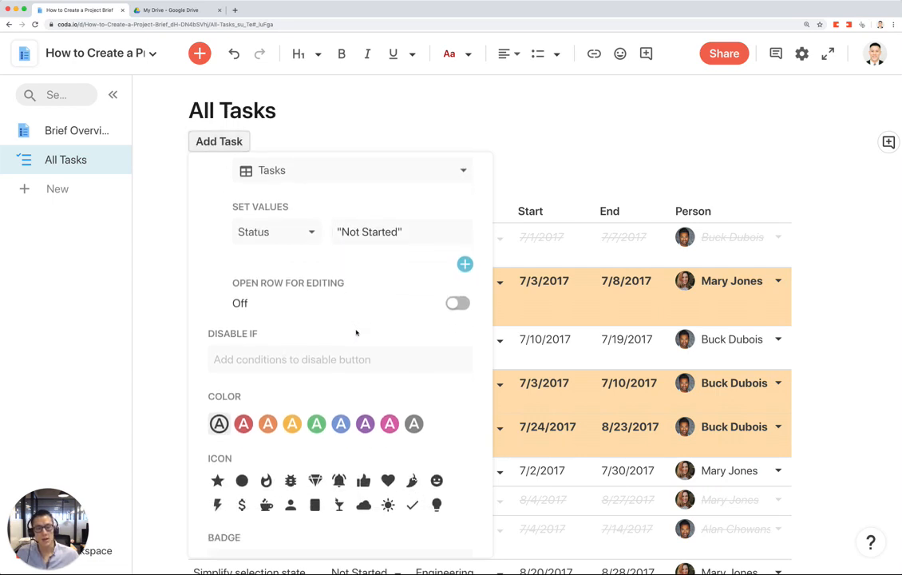
click(316, 409)
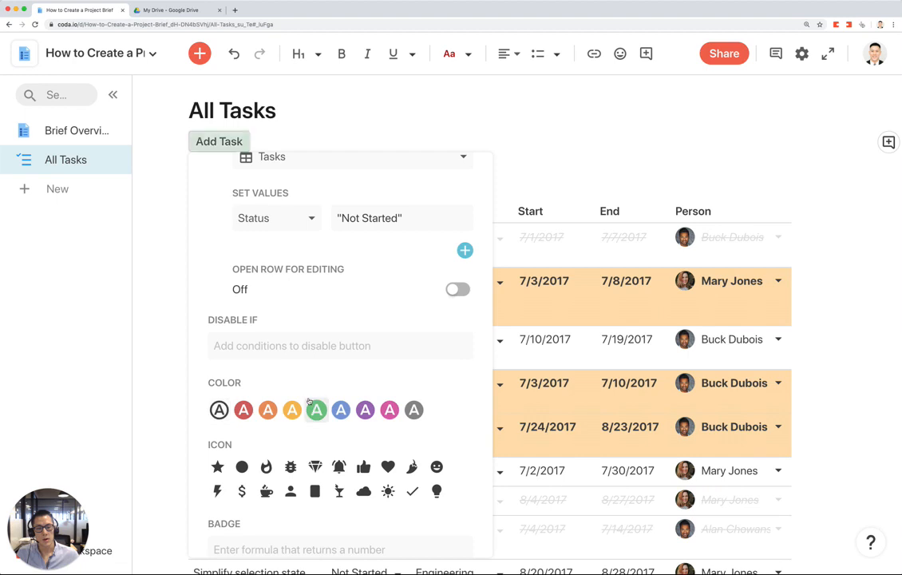
click(412, 490)
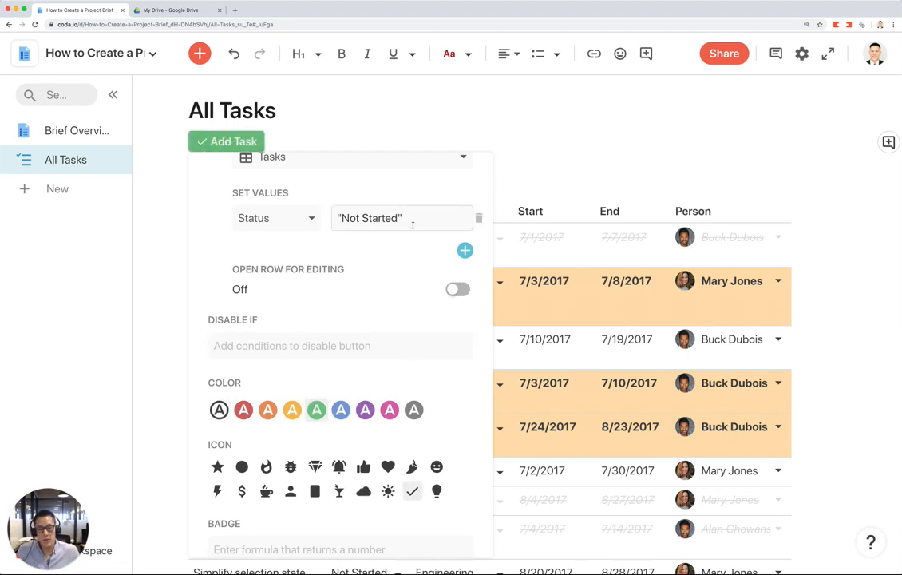
click(455, 291)
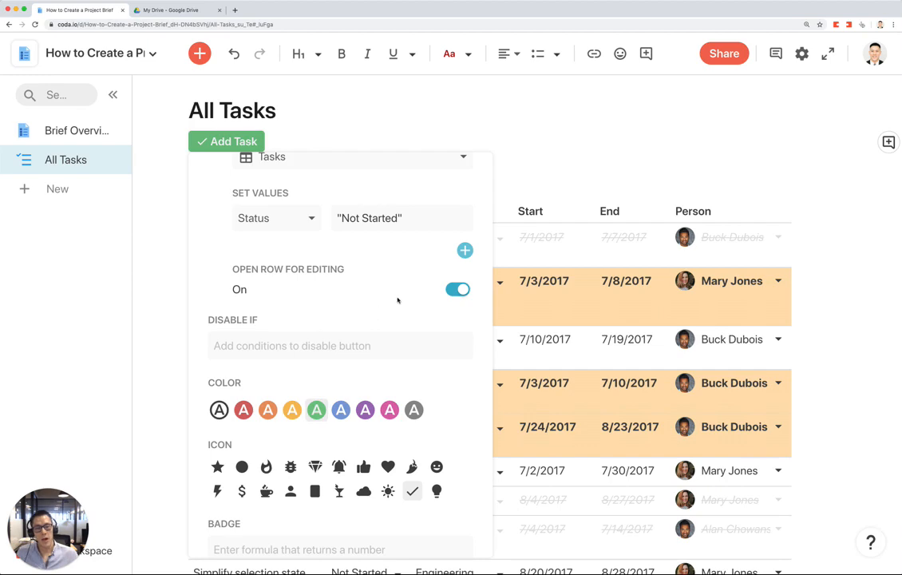
click(627, 132)
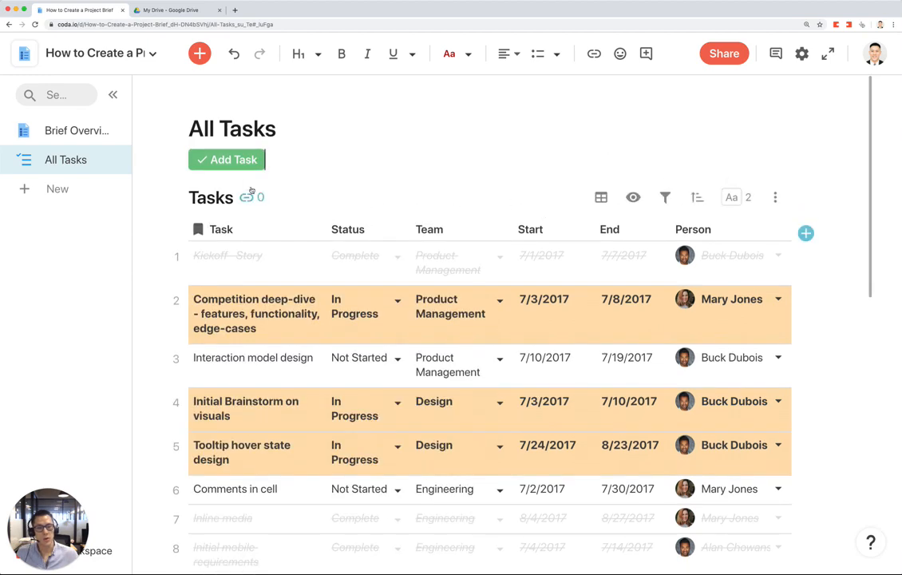
Add a row using the Add Task button, entering "Write project spec" as the task and Product Management as the team
click(236, 162)
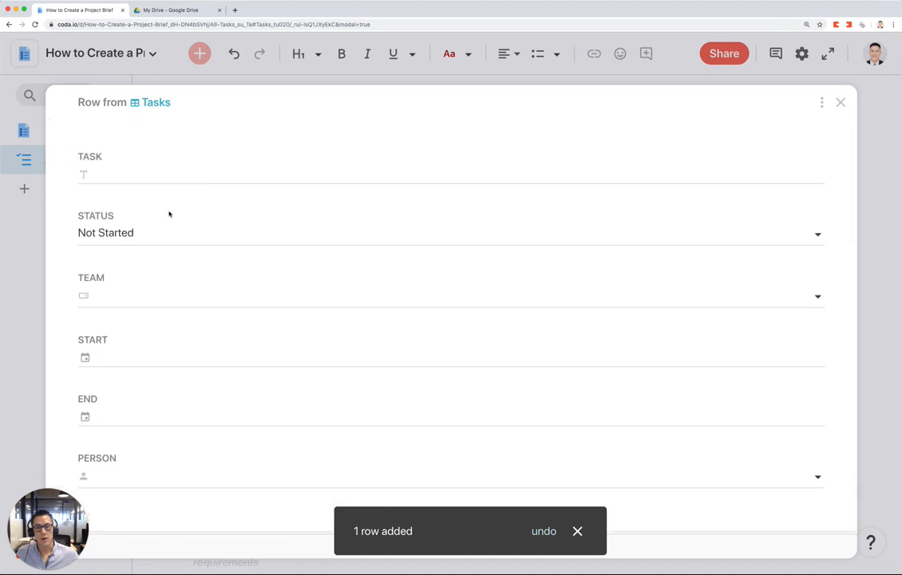
click(142, 171)
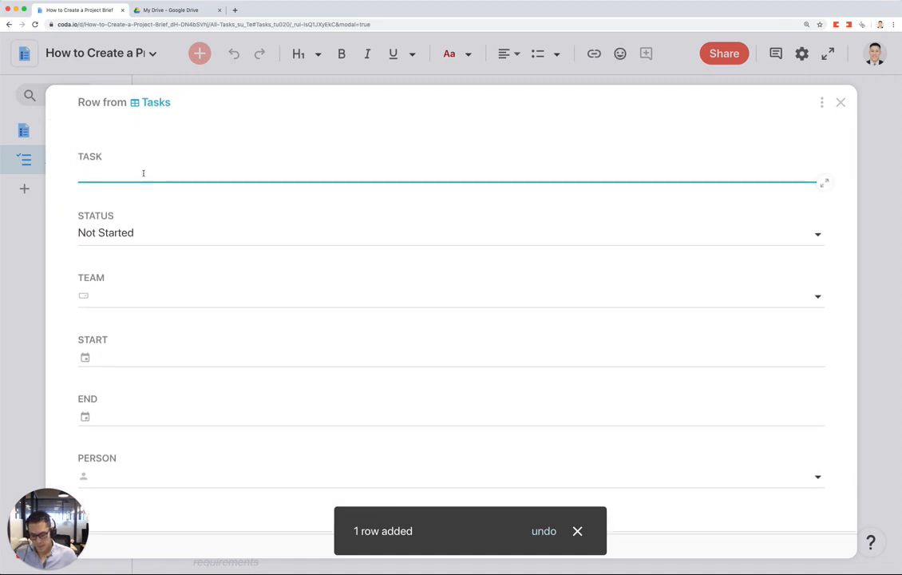
text(Wr)
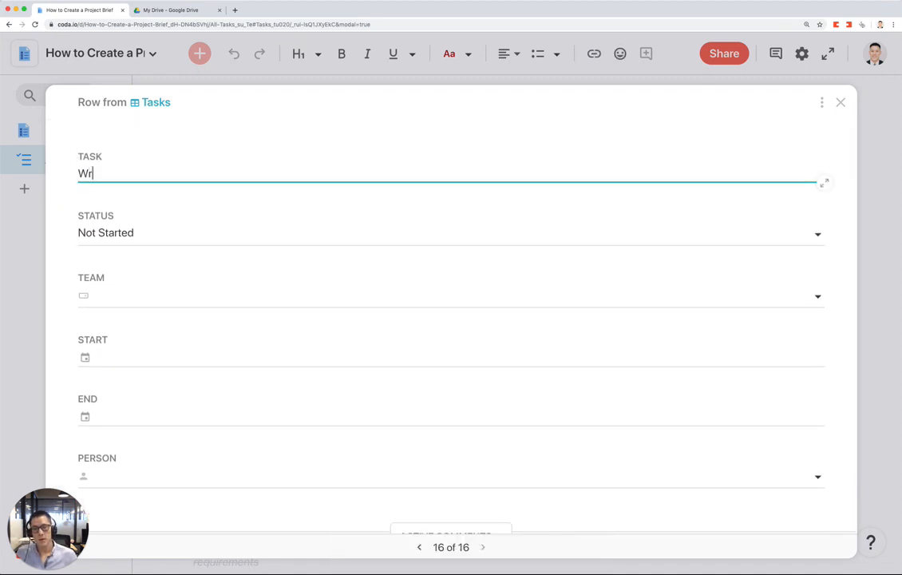
text(ite project spec)
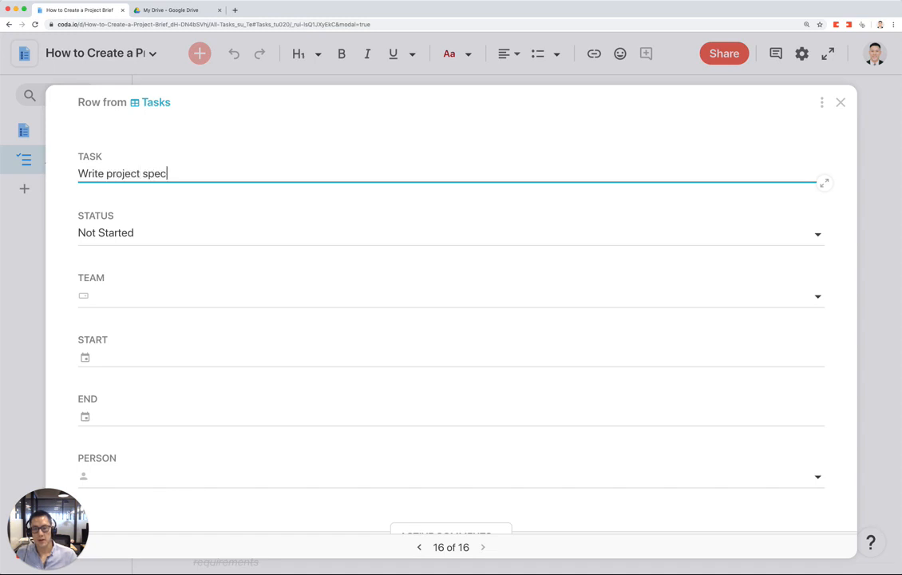
click(171, 294)
click(162, 316)
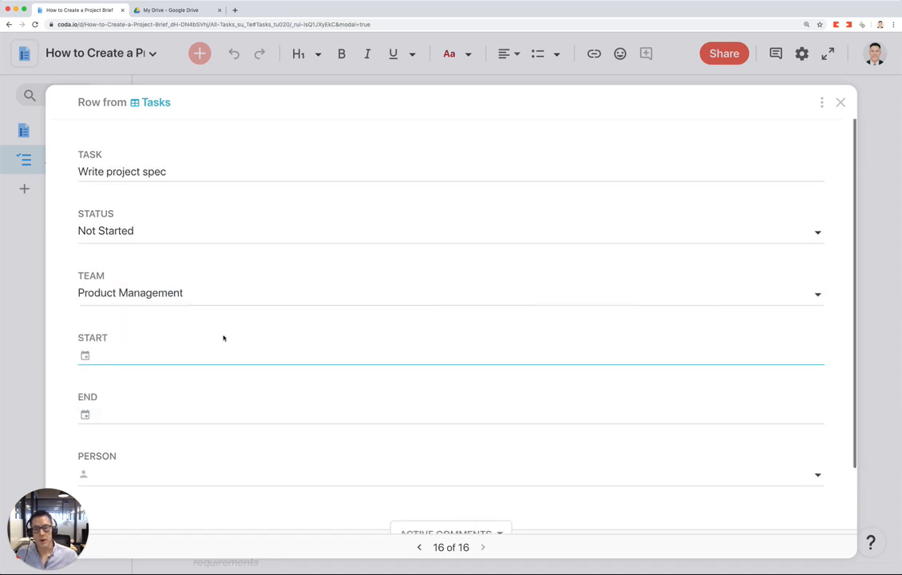
Set the new task's dates from 9/6/2019 to 9/25/2019, assign a person, and close the row
scroll(178, 351, down, 1)
click(147, 321)
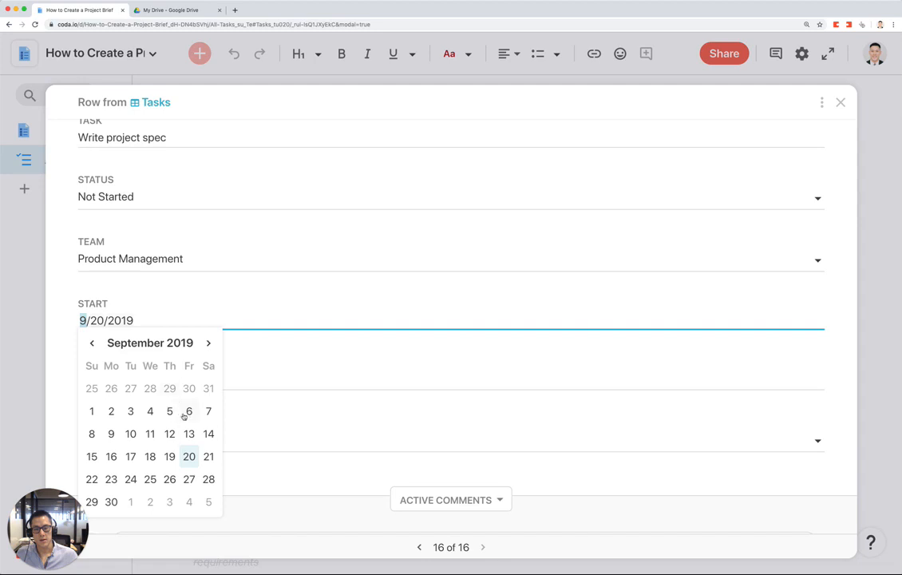
click(189, 411)
click(121, 382)
click(152, 333)
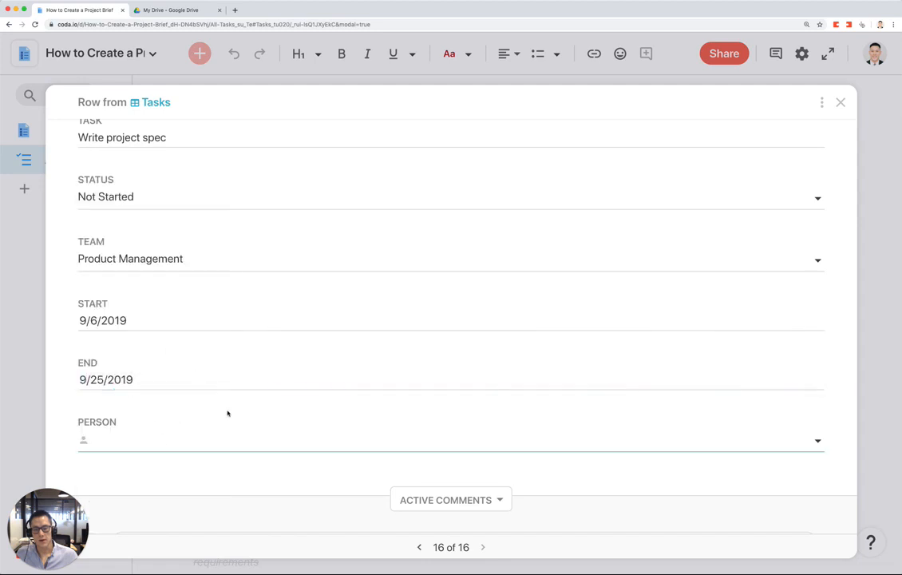
click(185, 295)
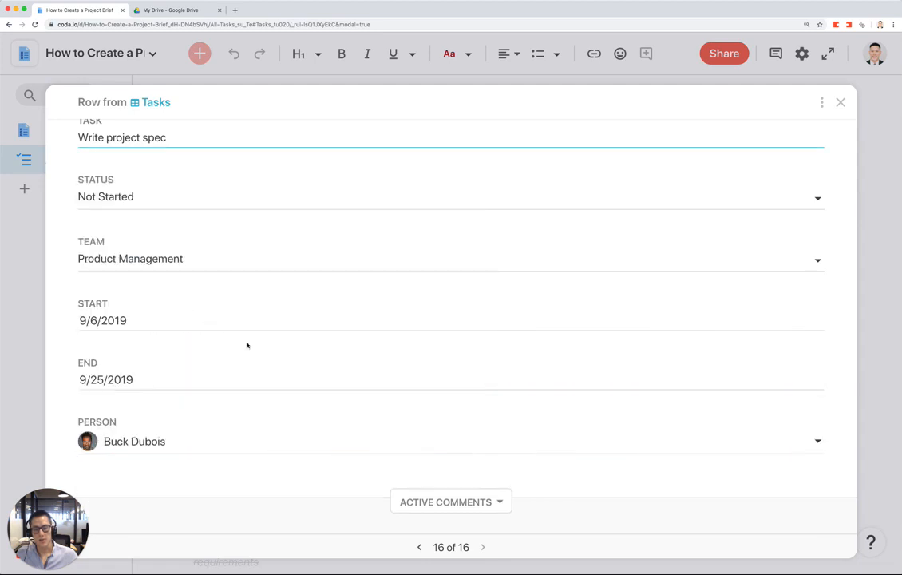
scroll(244, 418, up, 1)
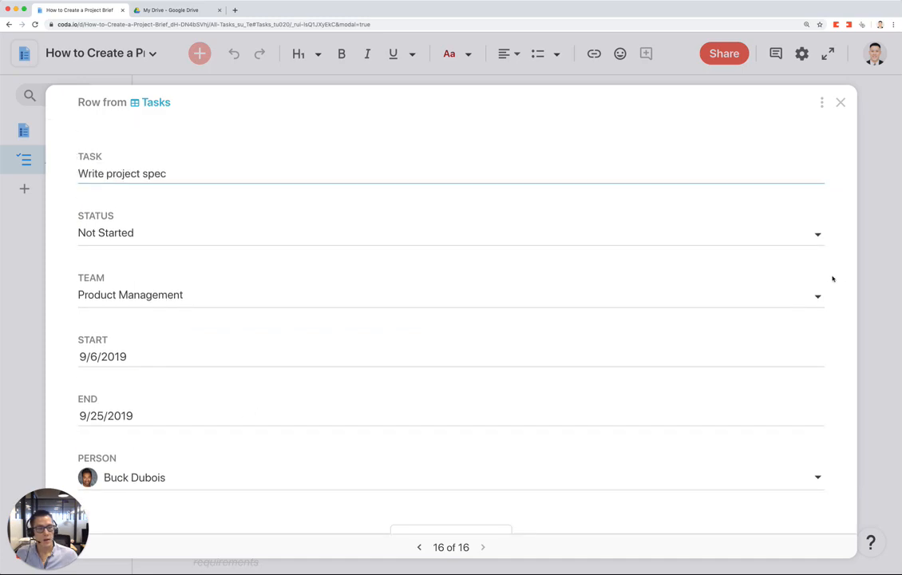
key(BackSpace)
Check the Write project spec row at the end of the Tasks table
scroll(469, 316, down, 10)
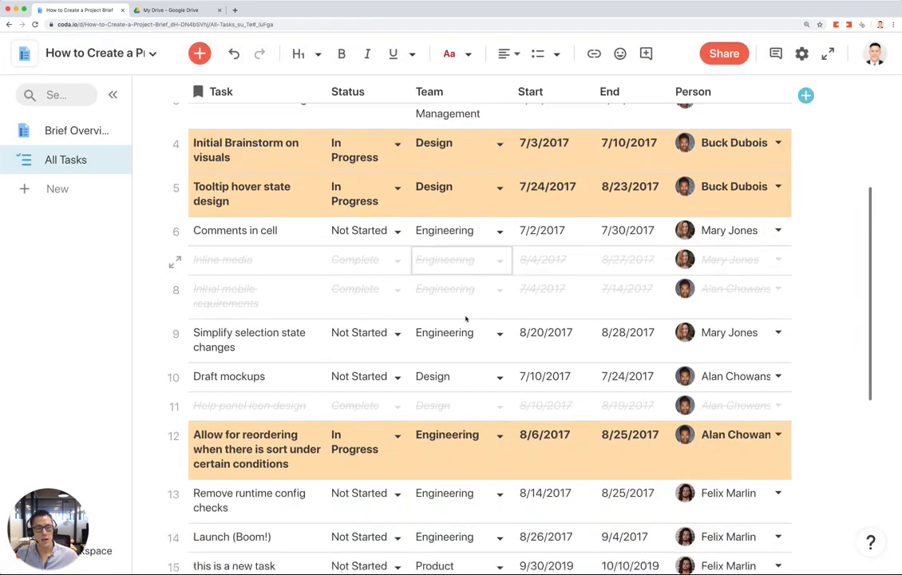
scroll(466, 319, down, 3)
click(257, 264)
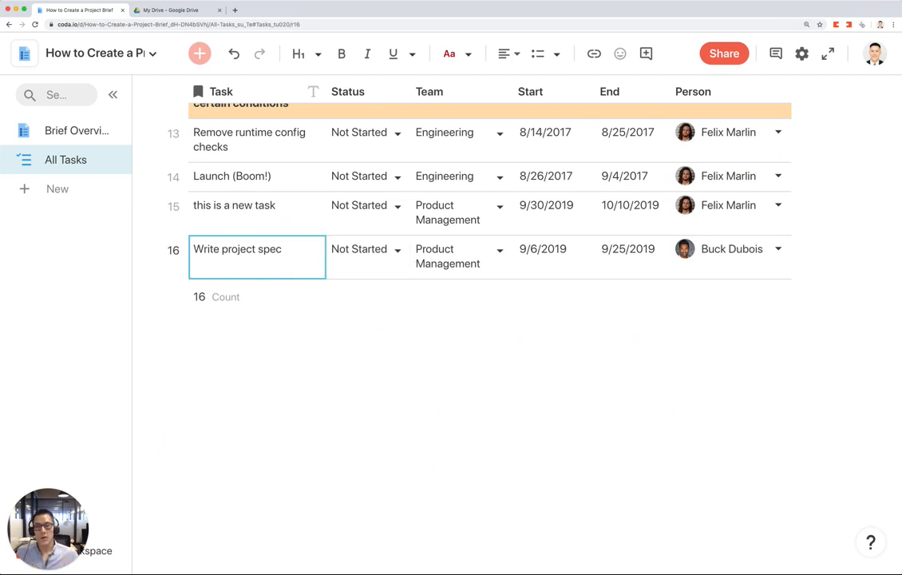
Review the Design Tasks and My Tasks sketches in Google Drive, and return to the Coda doc
click(159, 11)
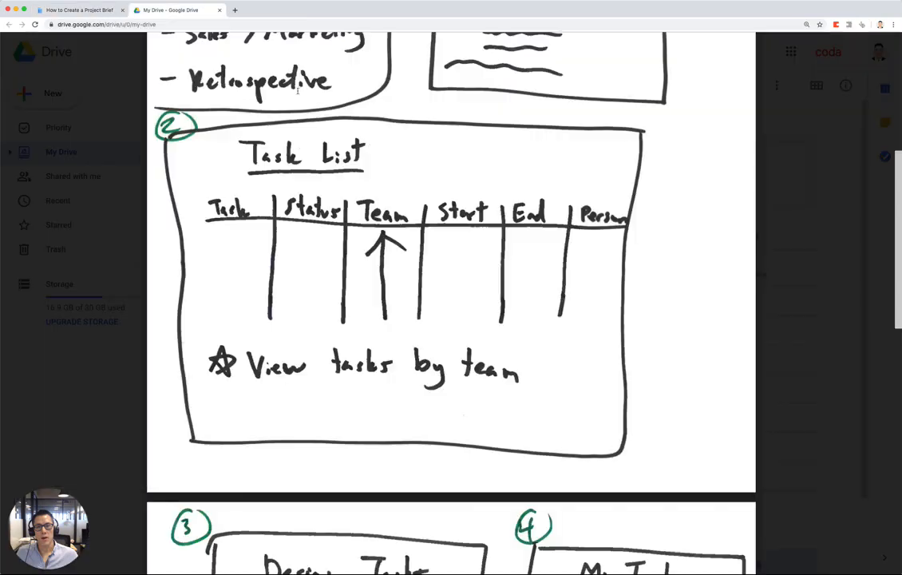
scroll(453, 279, down, 5)
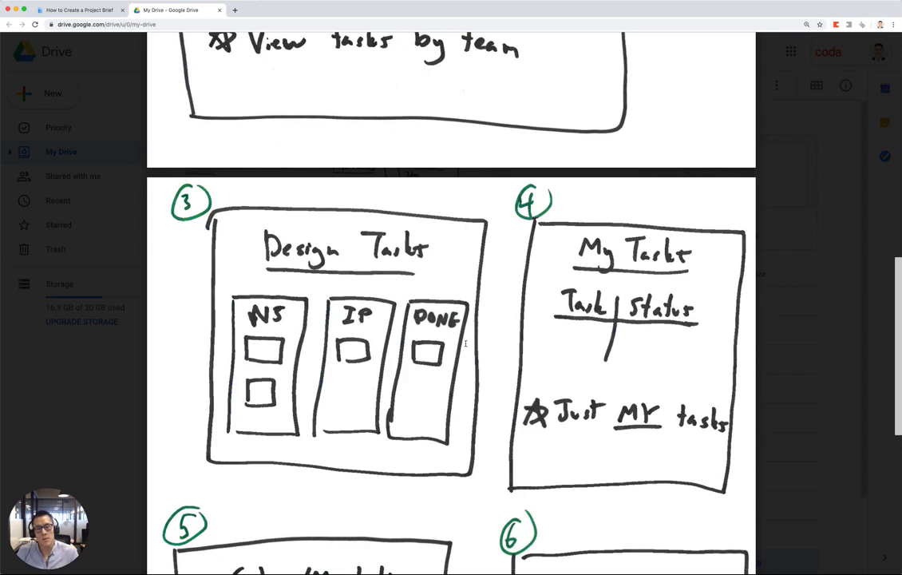
key(ctrl+shift+Tab)
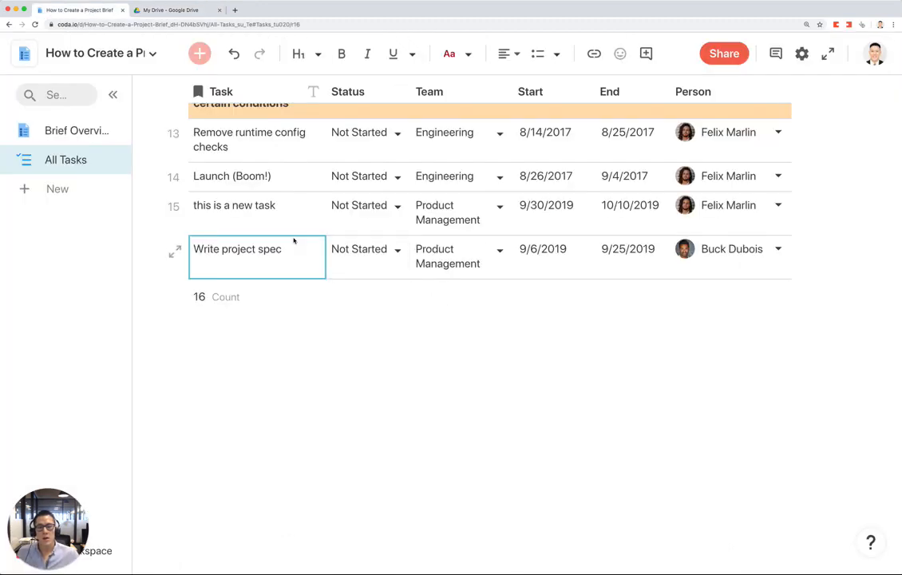
Add a section named Design and give it a blue and orange crossed design tools icon
click(59, 190)
click(67, 222)
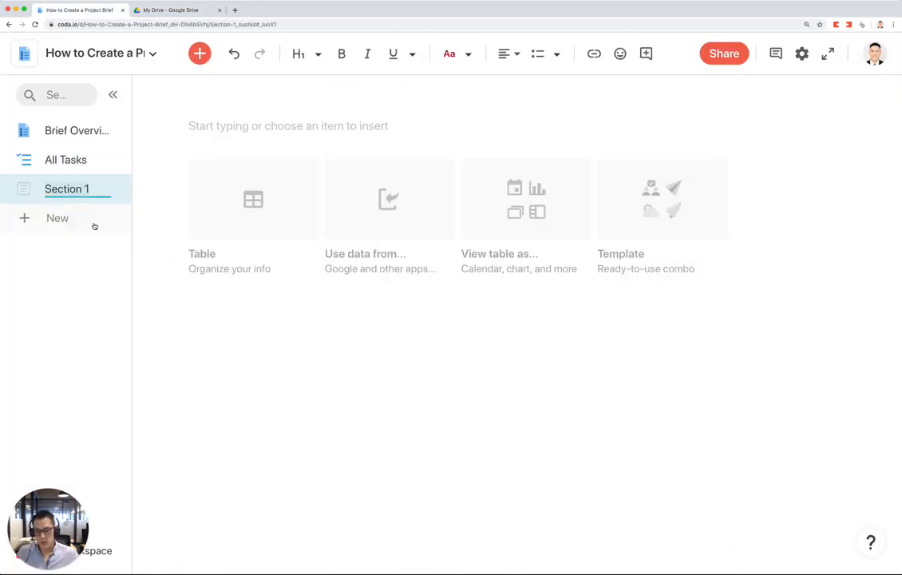
text(Design)
key(Return)
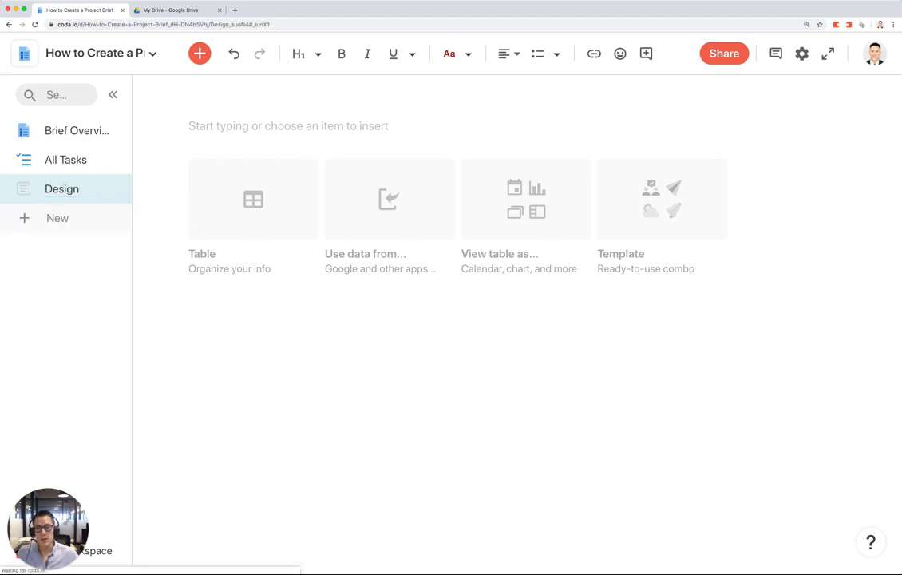
click(25, 190)
click(86, 244)
Create a folder named Tasks in the doc's section list
click(64, 222)
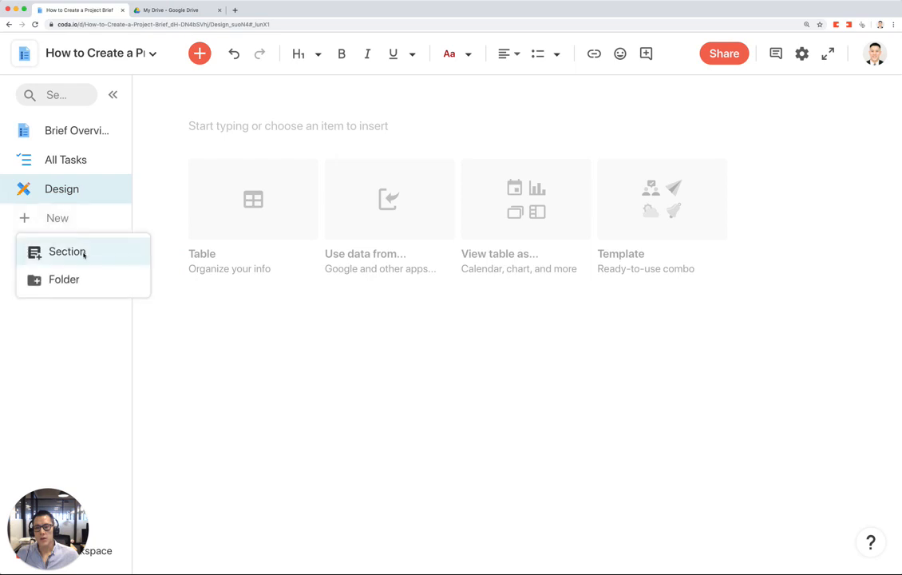
click(83, 275)
text(Tasks)
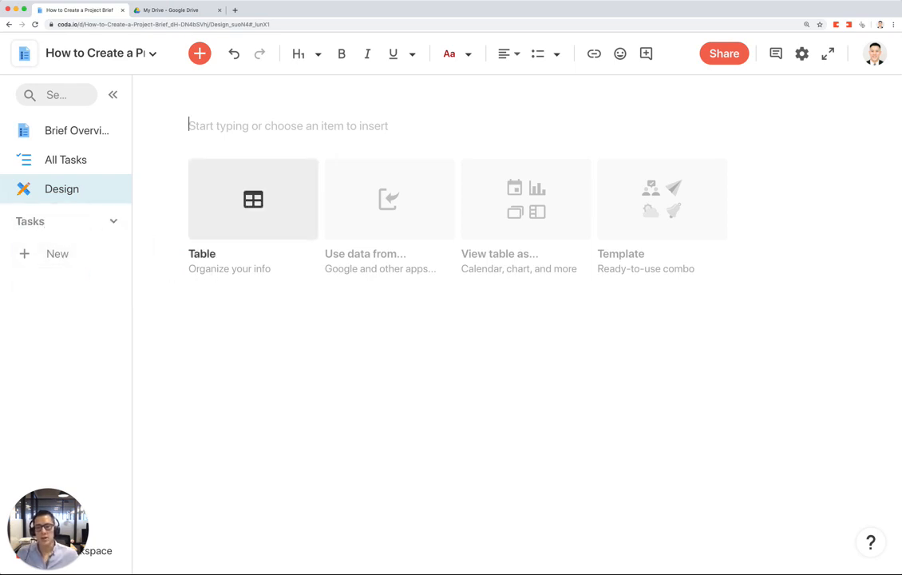
Look over the Brief Overview section, and move the All Tasks and Design sections into the Tasks folder
click(67, 132)
scroll(362, 319, down, 10)
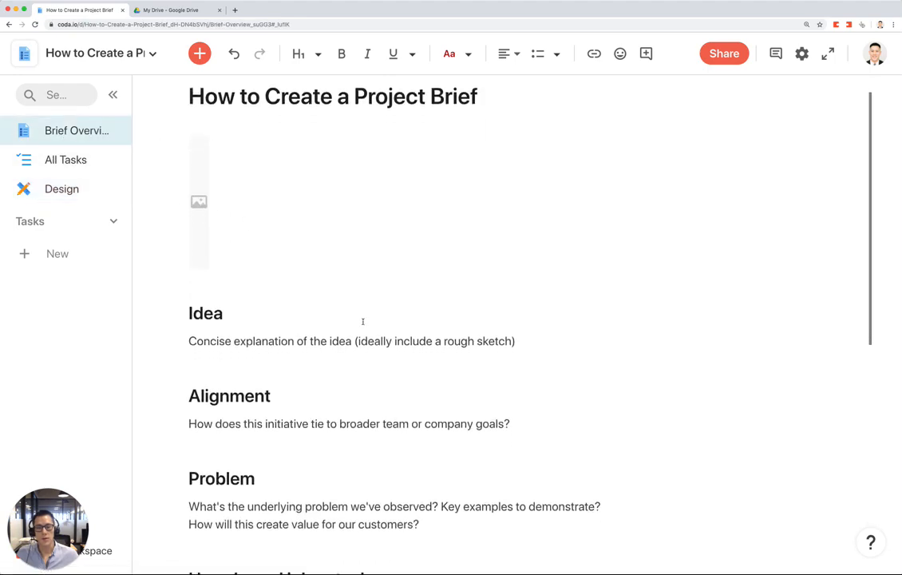
scroll(137, 206, up, 10)
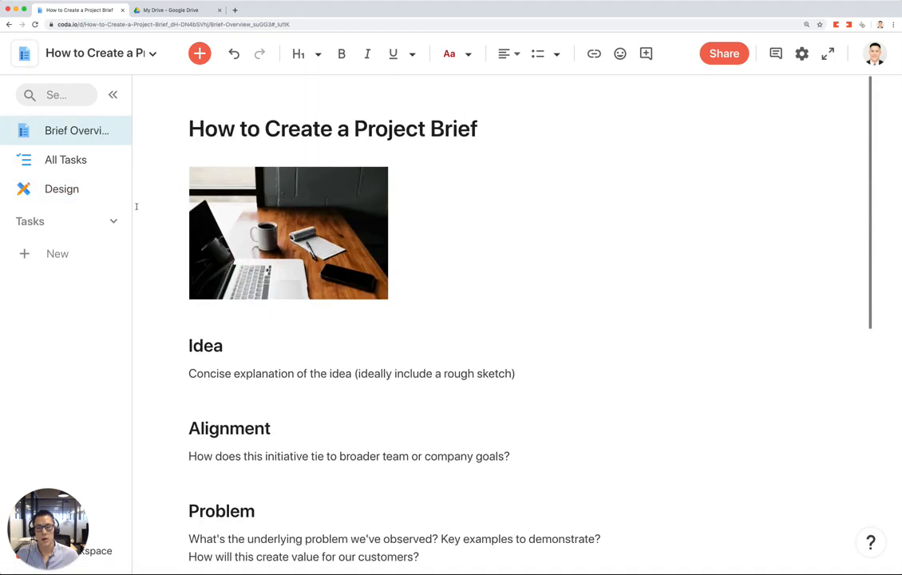
click(57, 222)
drag(57, 164, 101, 228)
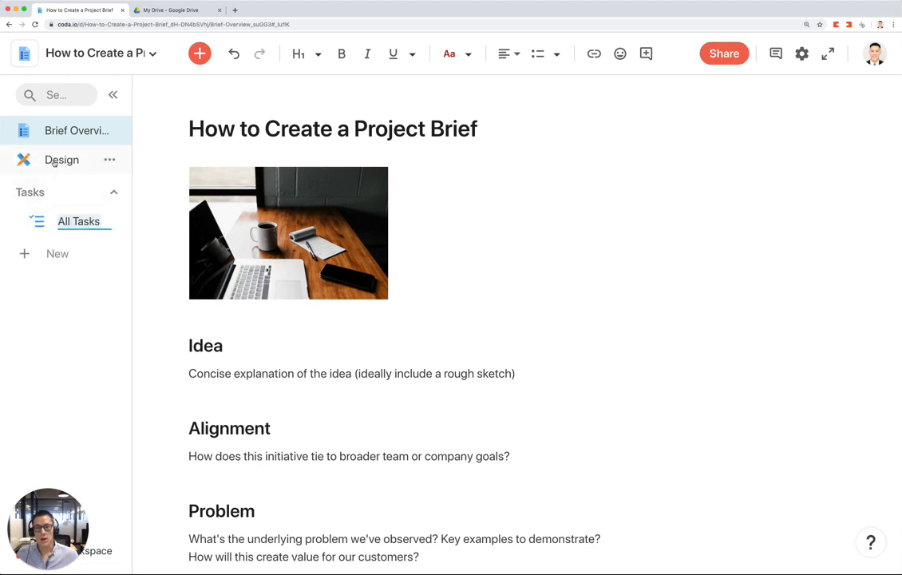
drag(53, 163, 111, 233)
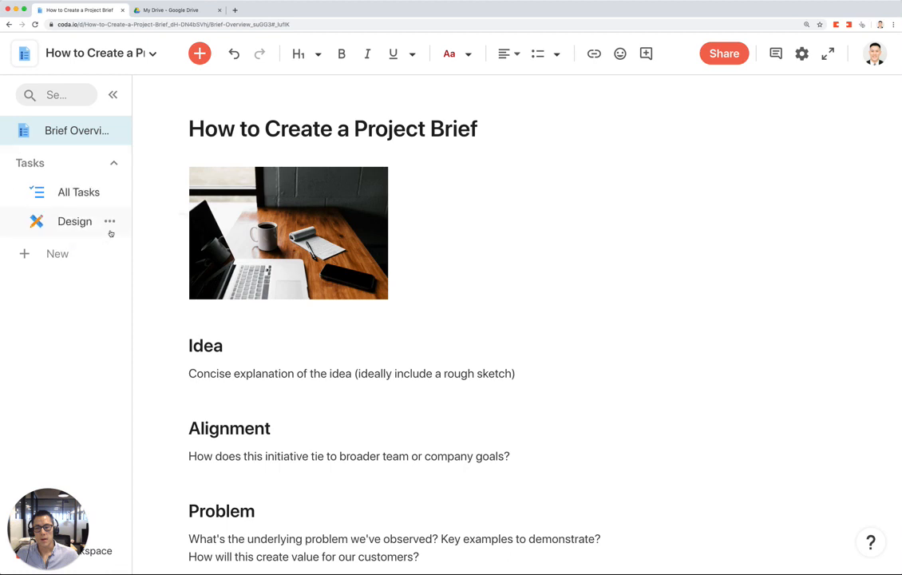
Add a section named Engineering and place it below Design in the Tasks folder
click(65, 252)
click(83, 284)
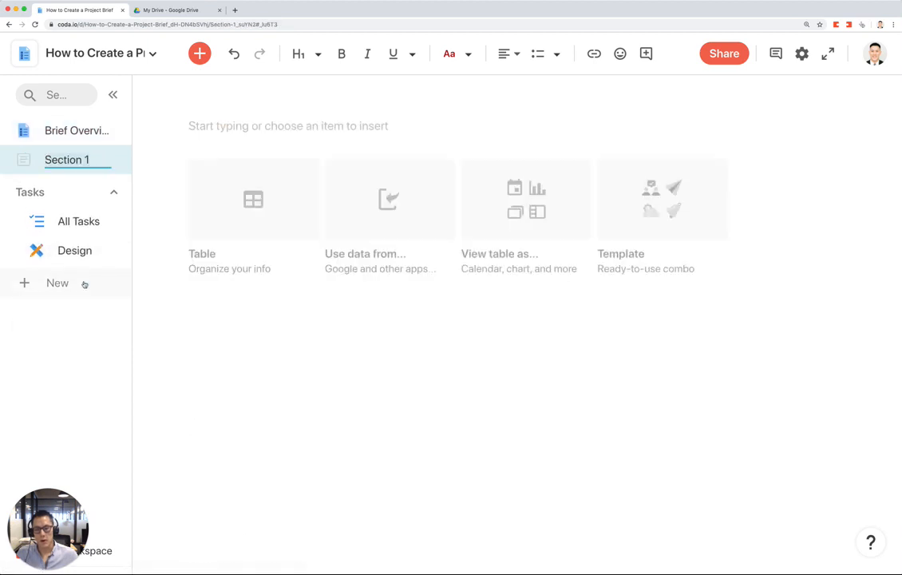
text(Engineering)
key(Return)
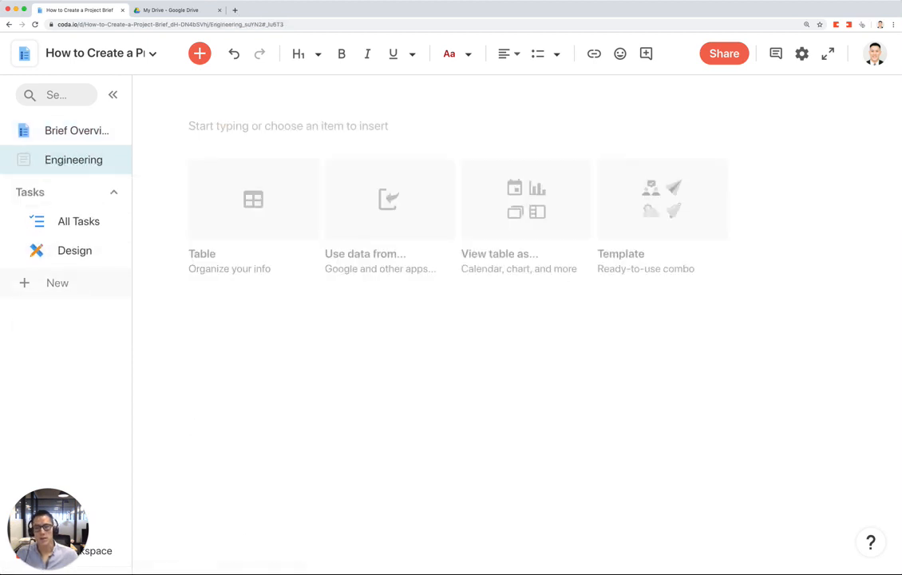
drag(69, 169, 99, 266)
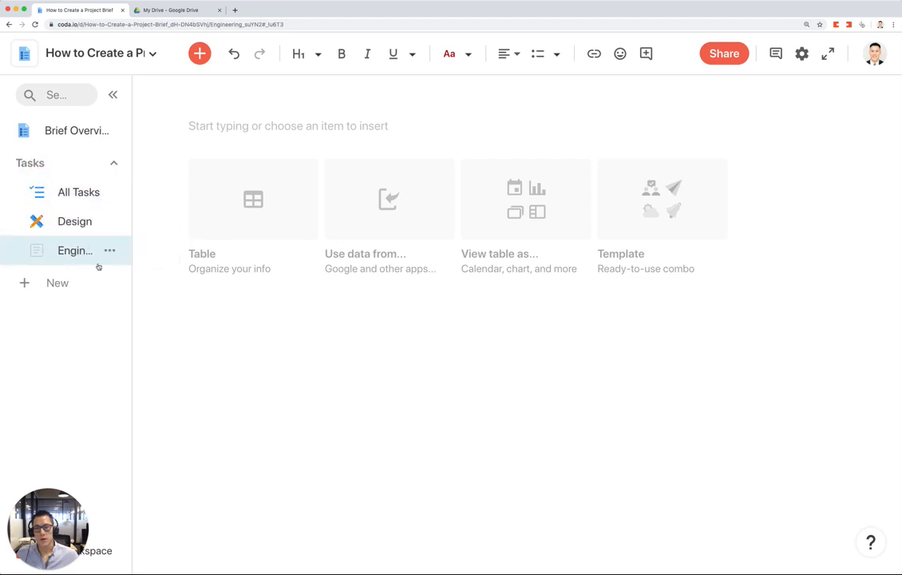
Give the Engineering section an orange gear icon, and widen the section list with the Design section open
click(40, 252)
click(86, 309)
click(60, 222)
click(90, 250)
click(67, 222)
drag(129, 217, 141, 191)
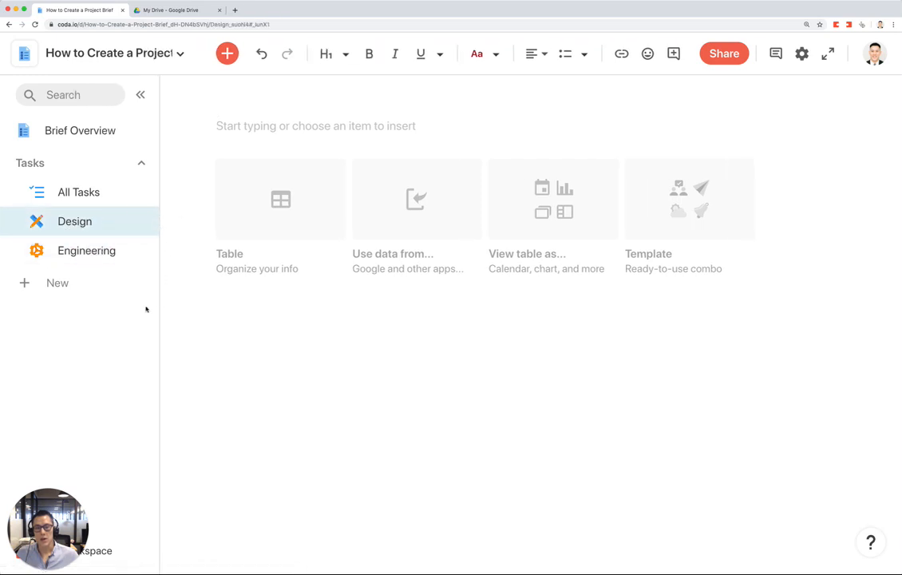
Narrow the sidebar that lists the document's pages and open the Design page
click(118, 195)
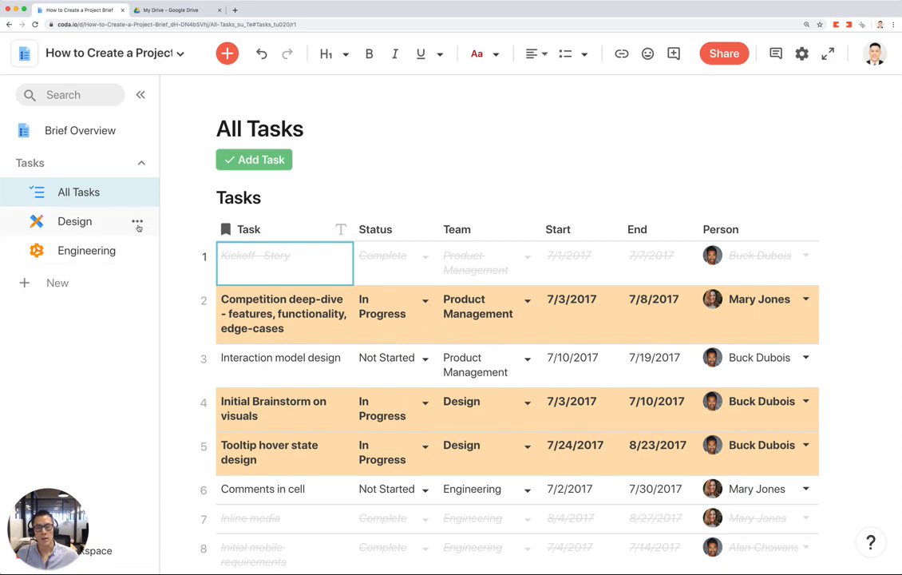
drag(158, 213, 134, 213)
click(72, 220)
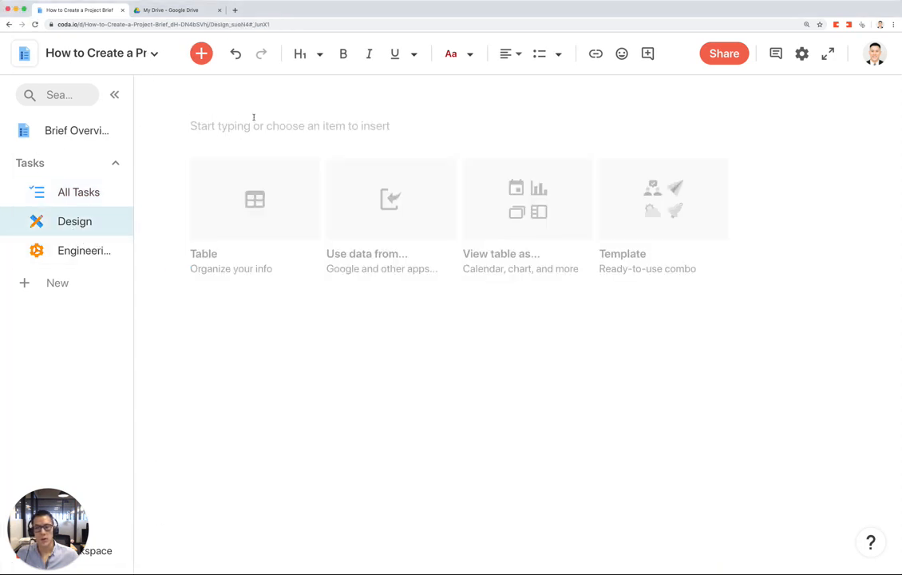
Add the top-level heading "Design Team Tasks" to the empty Design page
text(# Ds)
key(BackSpace)
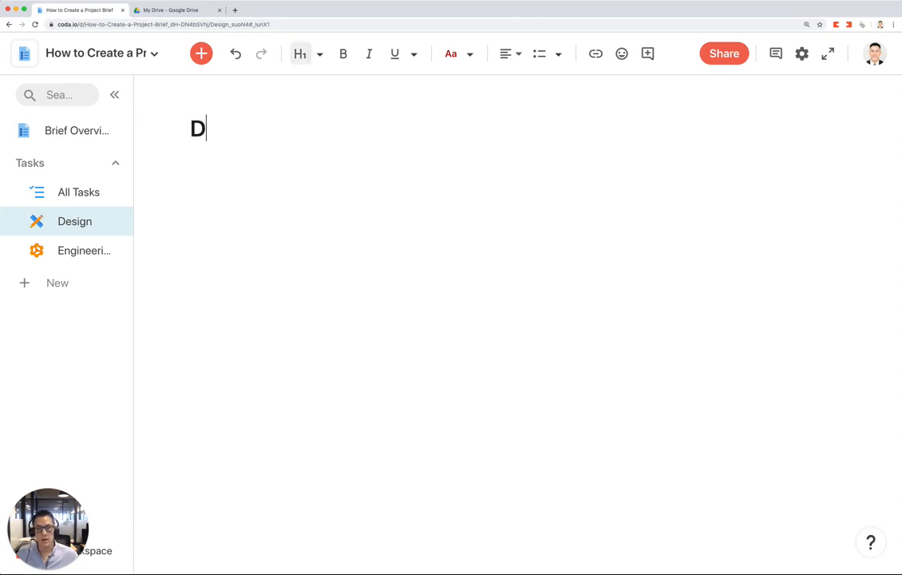
text(esign Team Tasks)
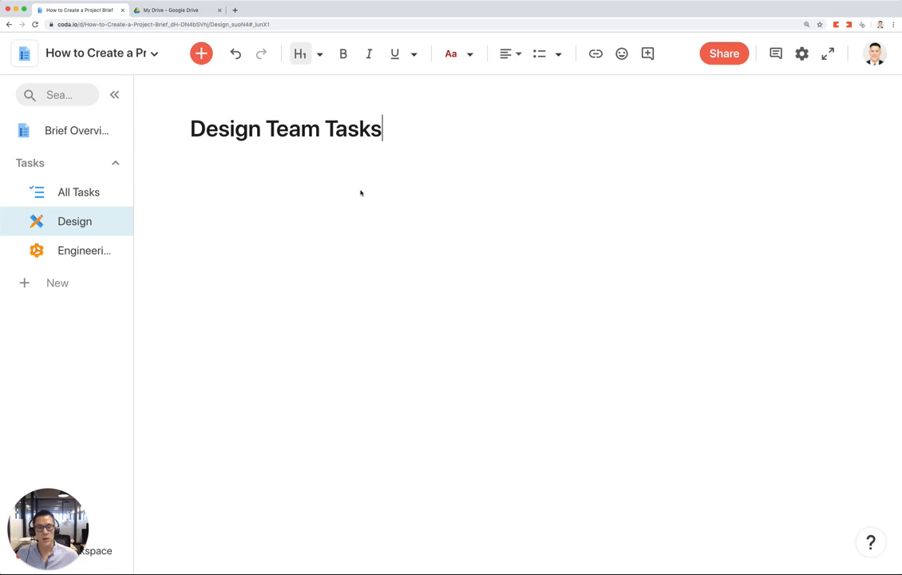
key(Return)
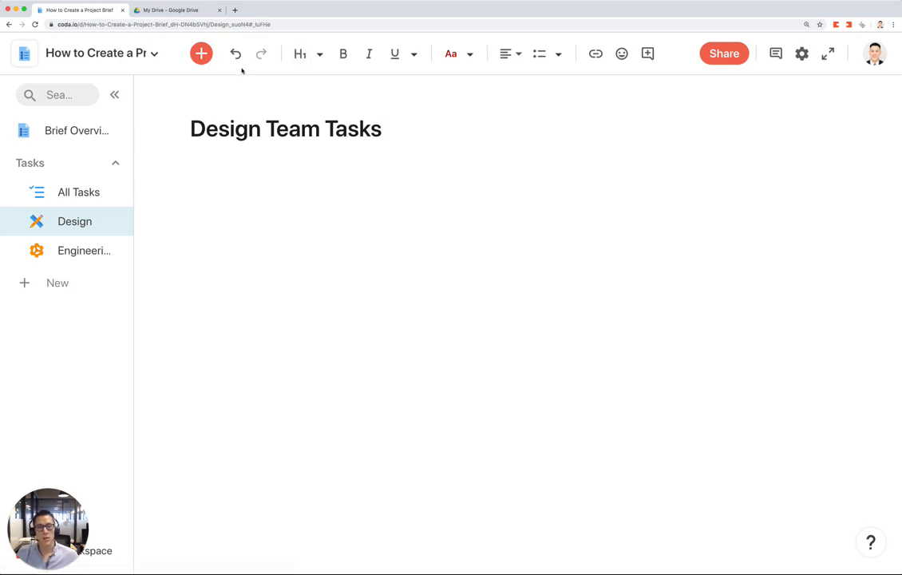
Insert a table view of the existing Tasks table below the Design Team Tasks heading
click(203, 56)
mouse_move(288, 117)
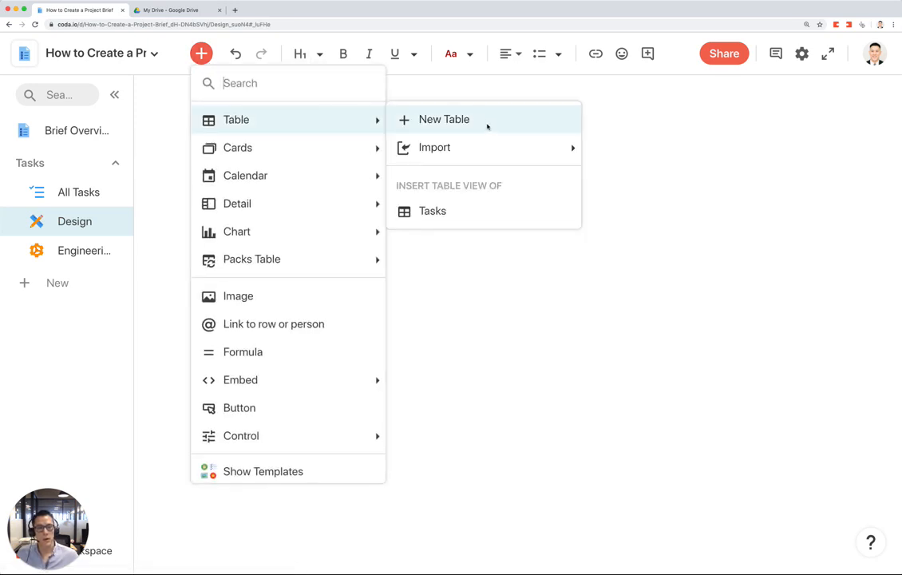
click(449, 212)
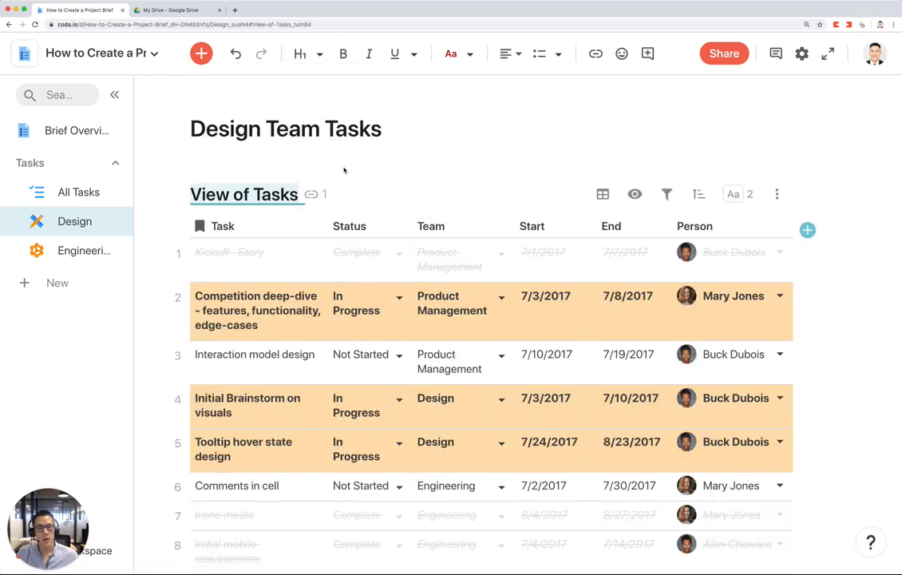
scroll(485, 254, down, 5)
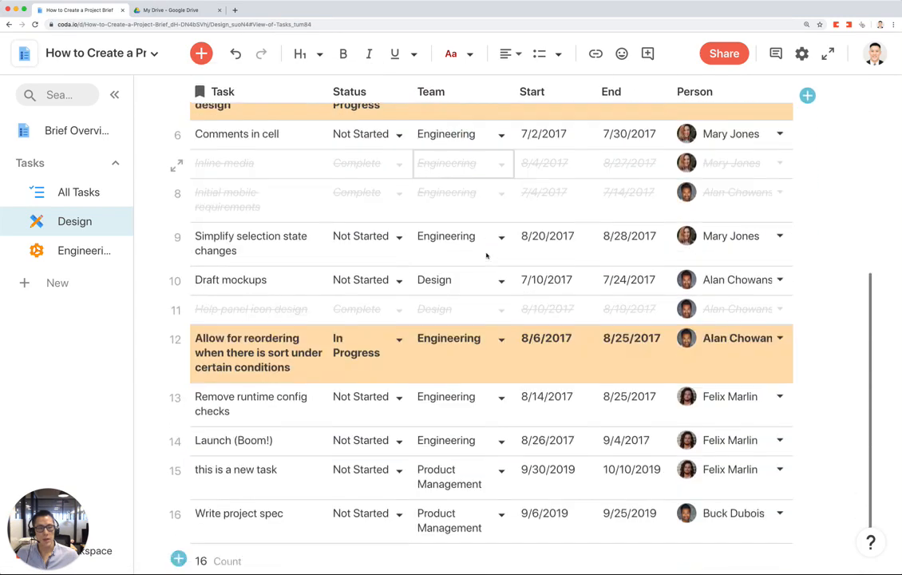
scroll(483, 254, up, 5)
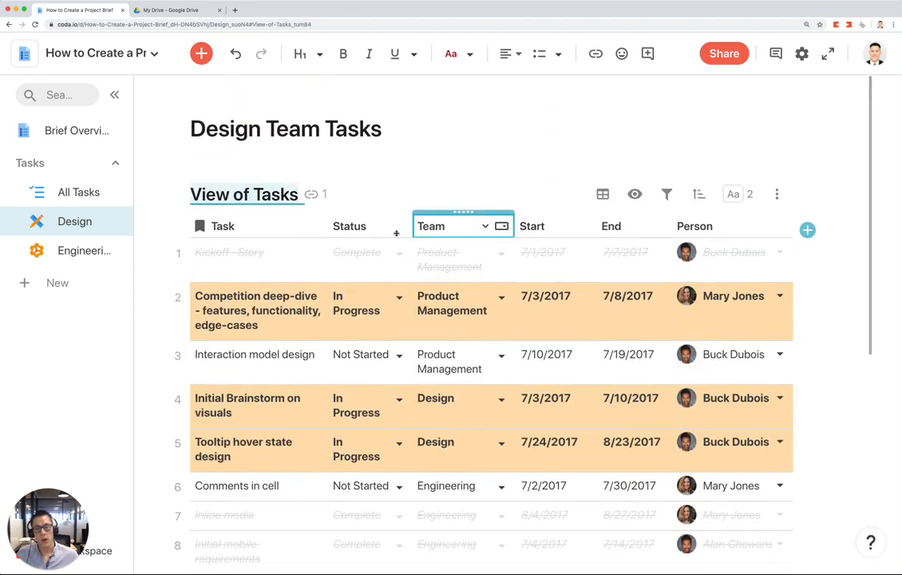
Rename the inserted table view as "Design Tasks"
triple_click(261, 199)
text(Des)
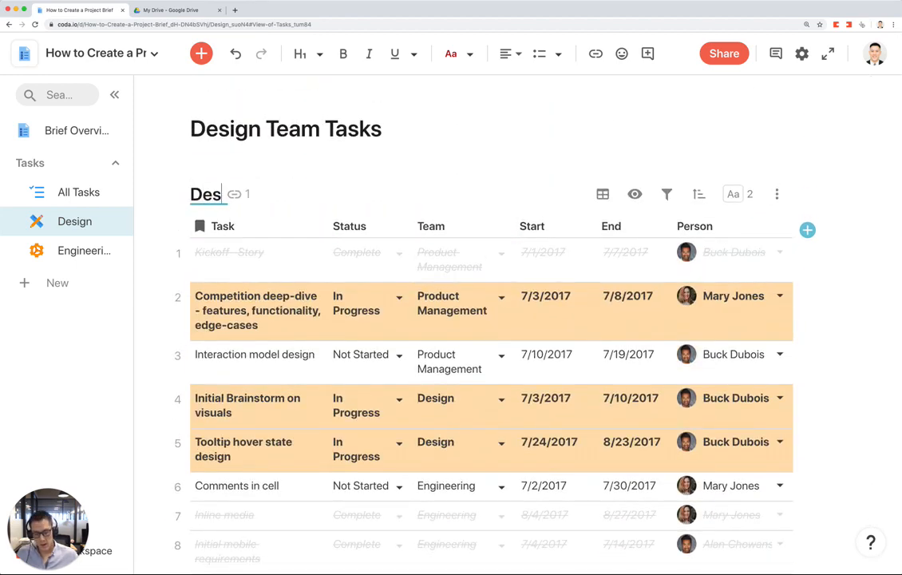
text(ign Tasks)
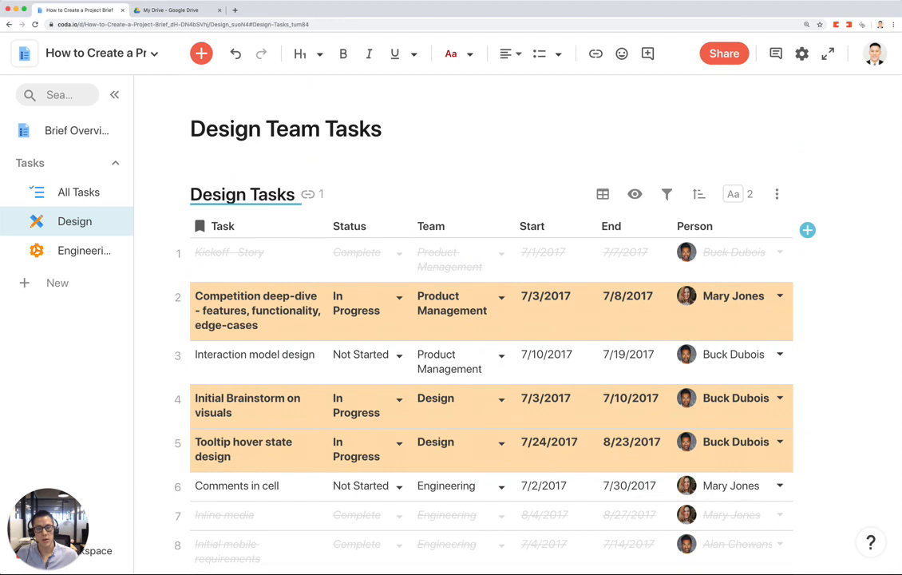
key(Return)
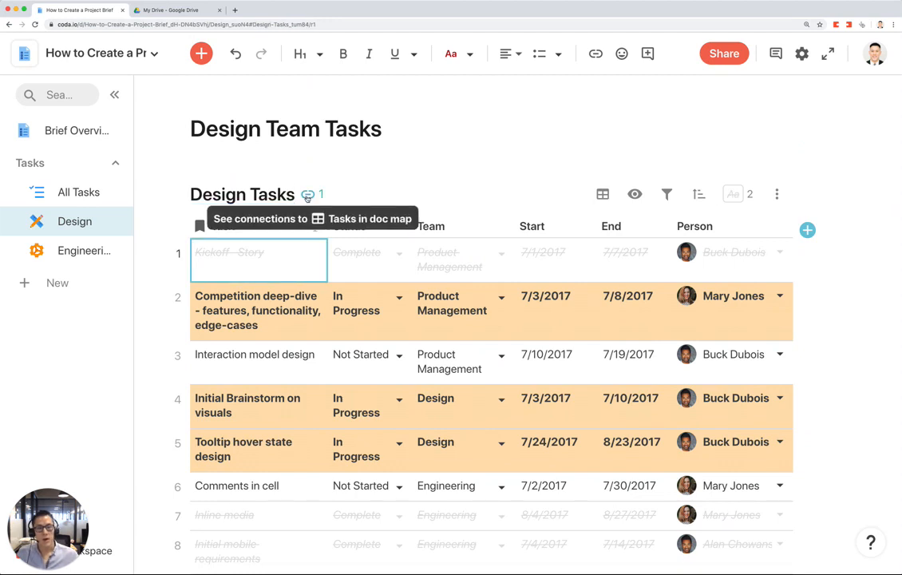
Examine how the Design Tasks view is connected to the Tasks table in the doc map
click(307, 198)
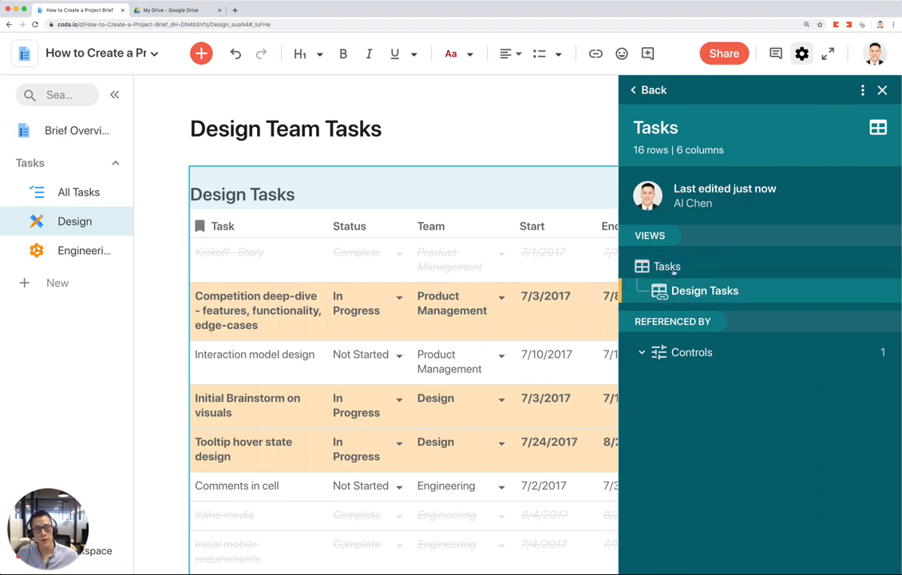
click(883, 91)
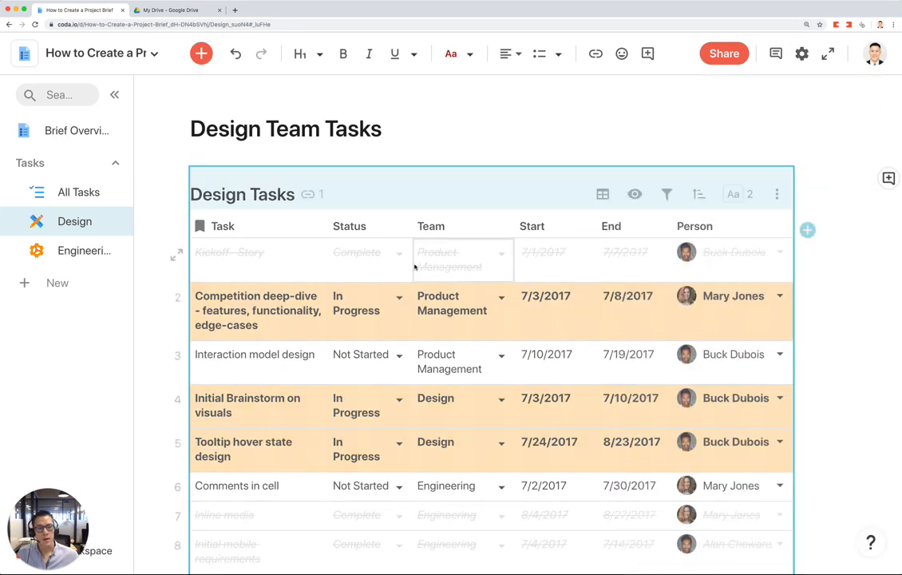
click(2, 319)
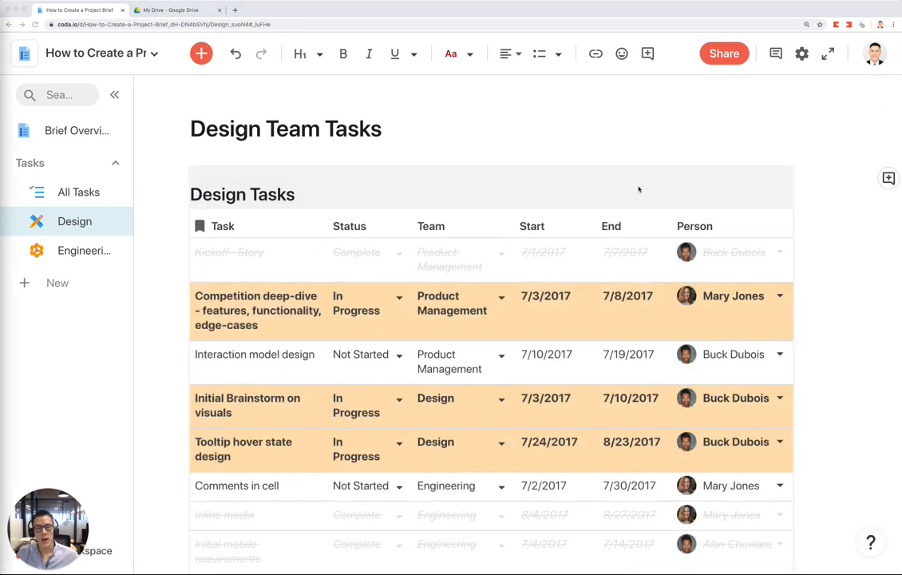
Filter the Design Tasks view to show only rows whose Team is Design
click(695, 190)
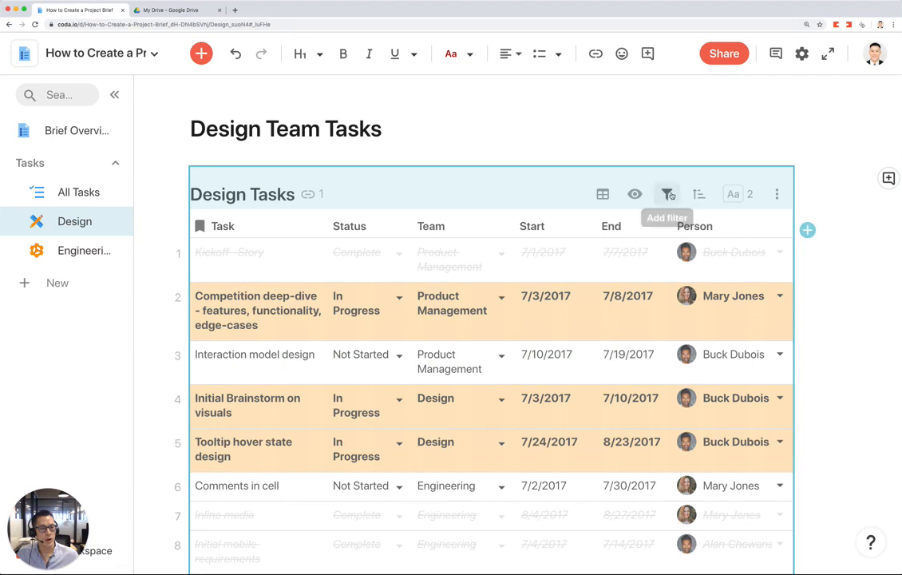
click(666, 194)
click(438, 320)
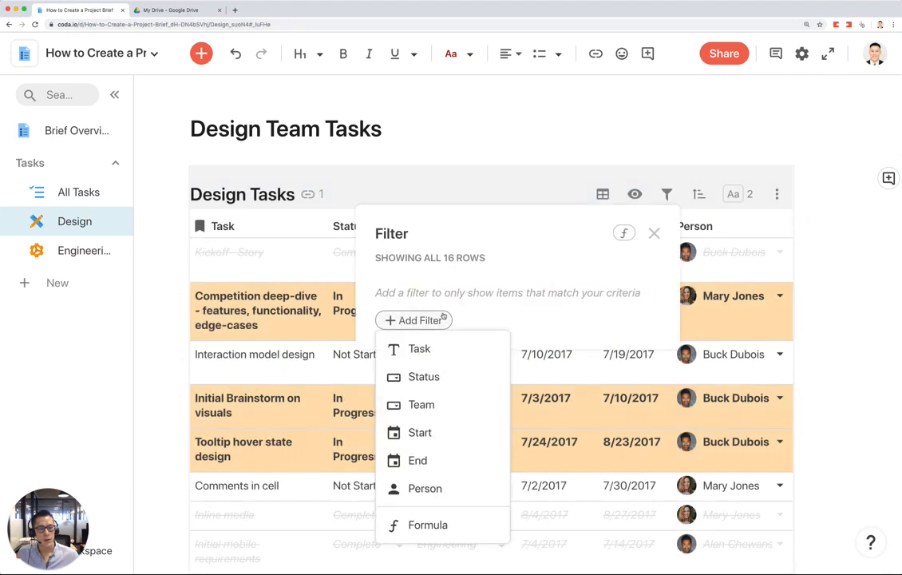
click(431, 403)
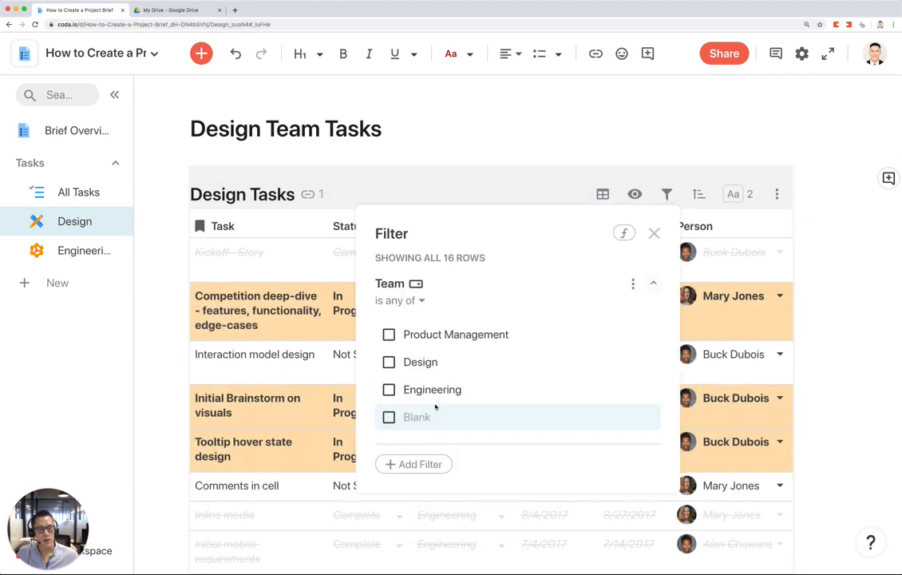
click(388, 361)
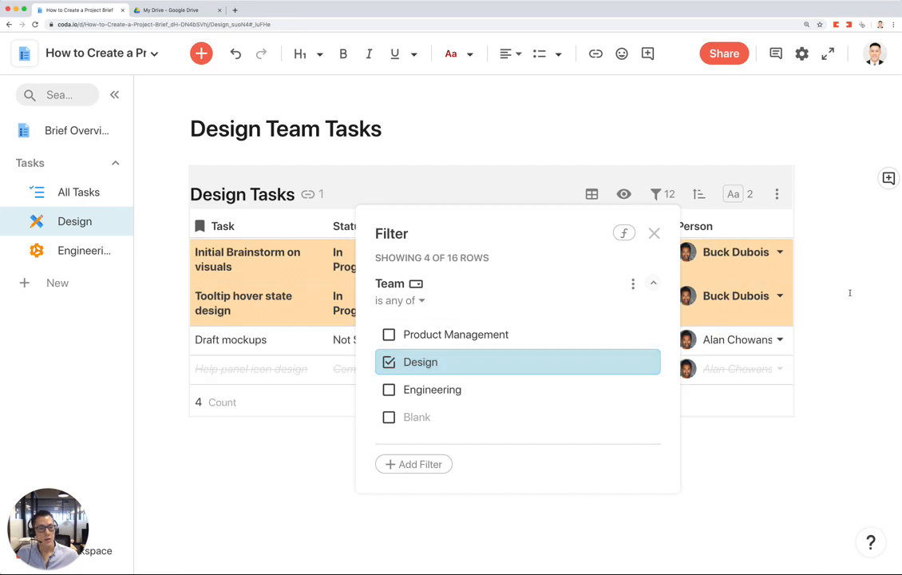
click(849, 293)
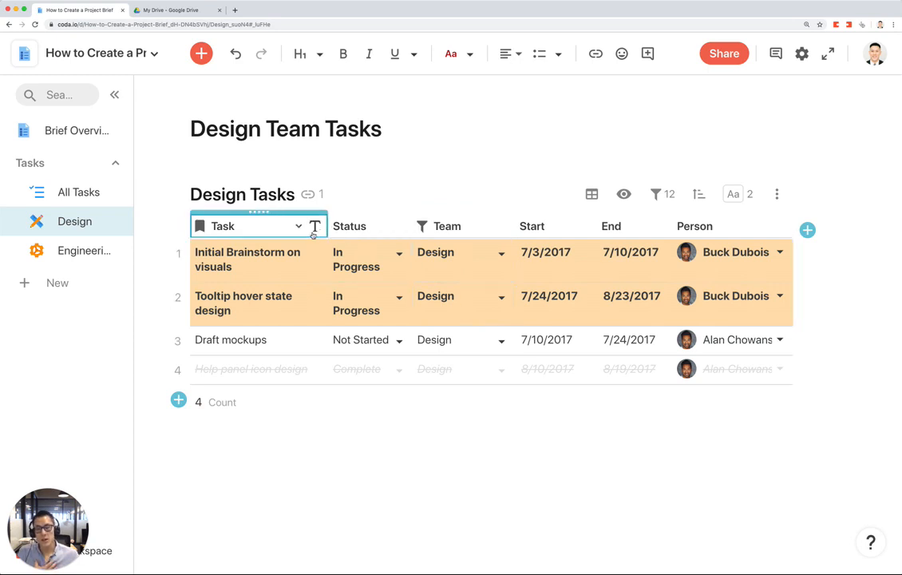
Compare the full Tasks table on the All Tasks page with the filtered view on the Design page
click(64, 193)
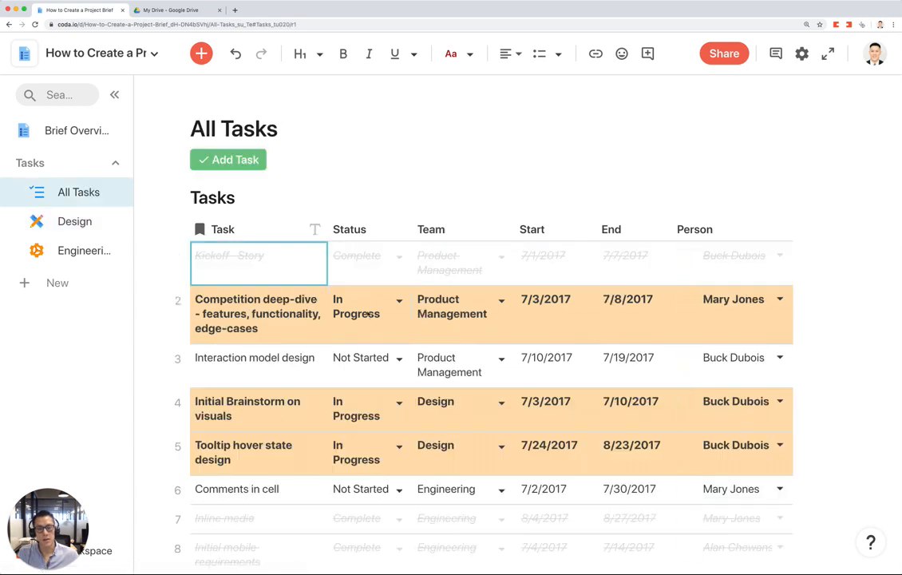
click(60, 224)
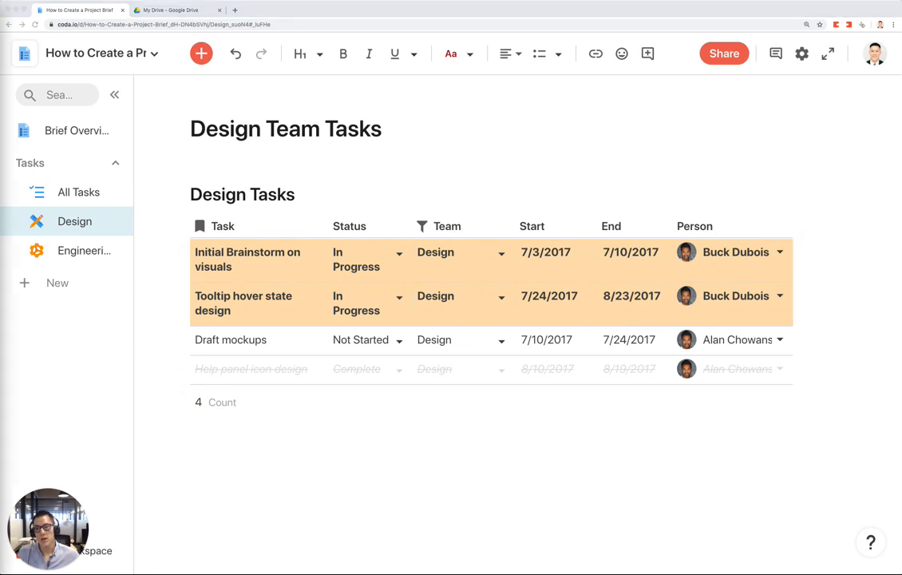
click(464, 308)
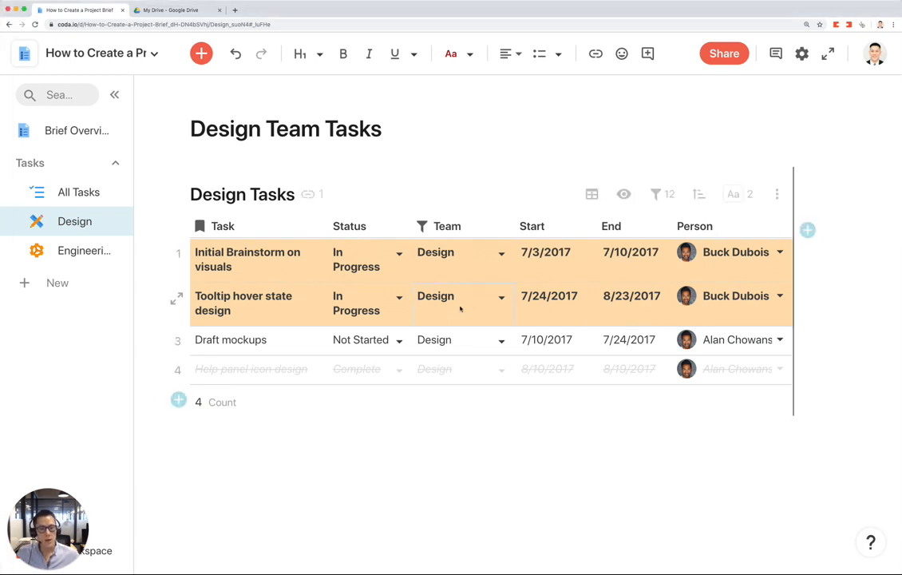
key(ctrl+Up)
click(496, 364)
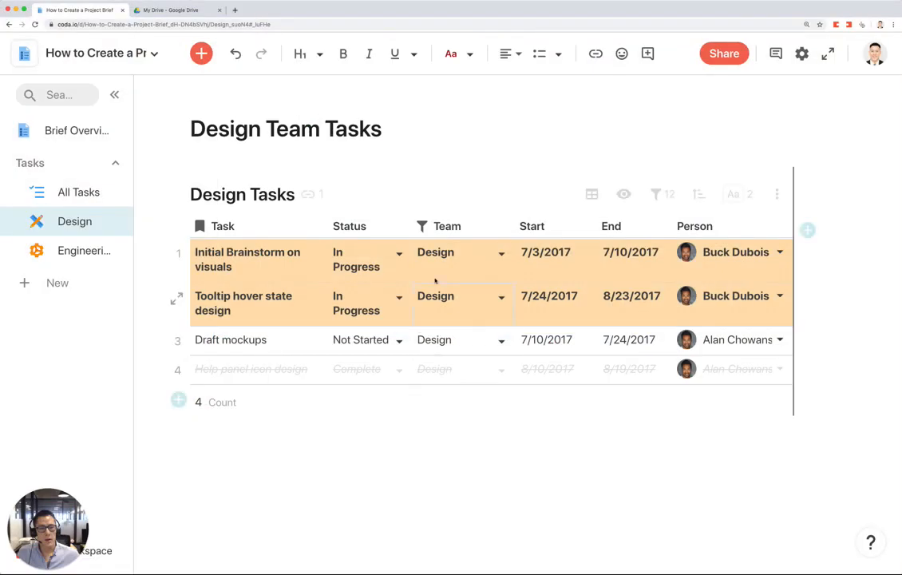
Hide the Team column in the Design Tasks view
click(448, 226)
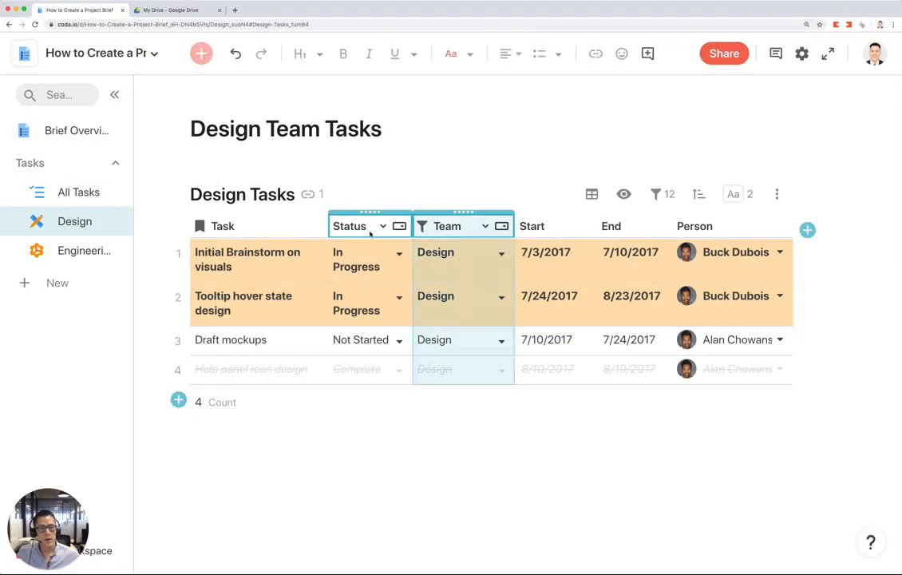
right_click(459, 232)
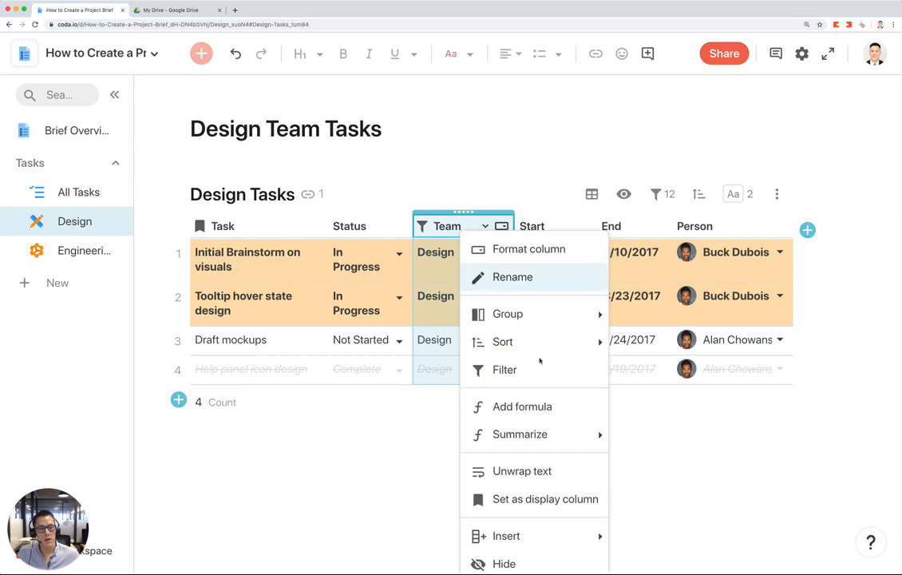
scroll(555, 491, down, 1)
click(536, 526)
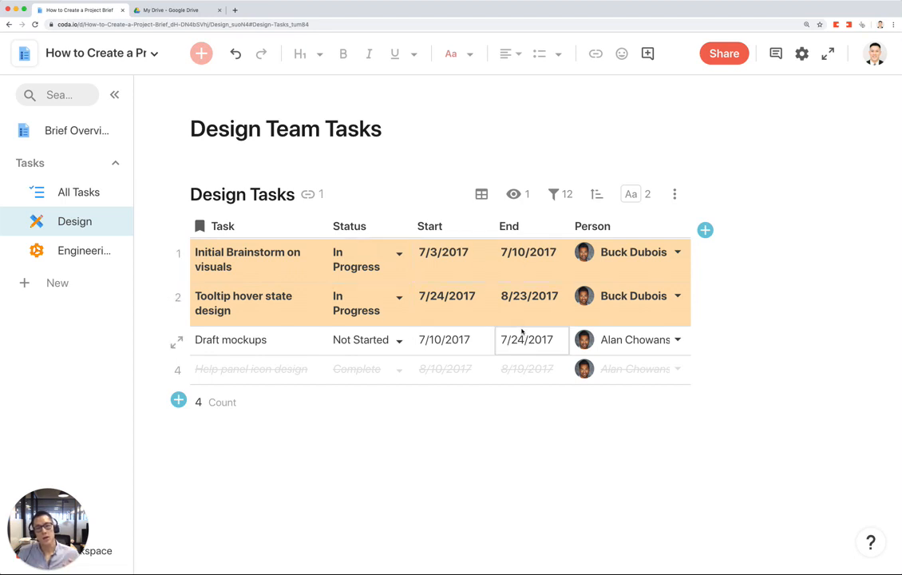
Check the Design Tasks sketch in Google Drive and group the Design Tasks view in Coda by Status across the top
key(ctrl+Tab)
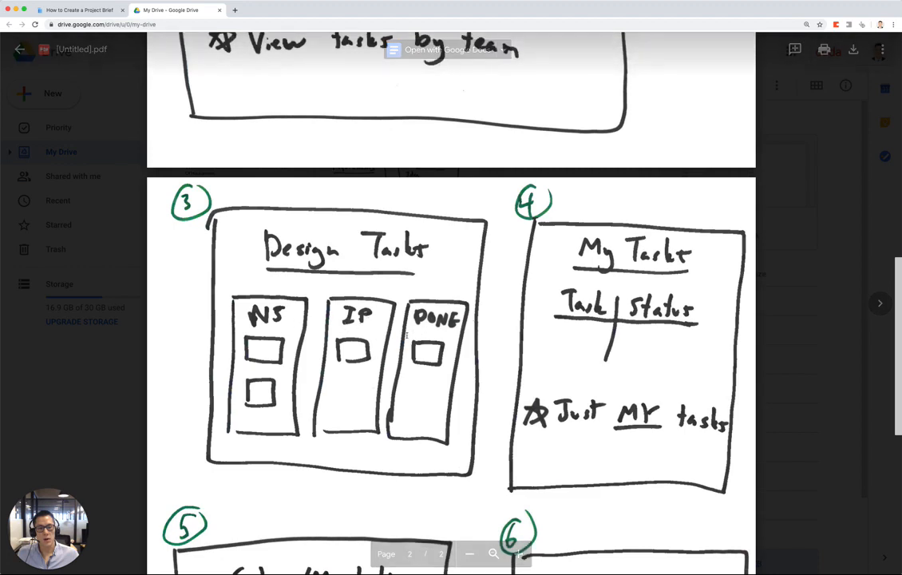
key(ctrl+shift+Tab)
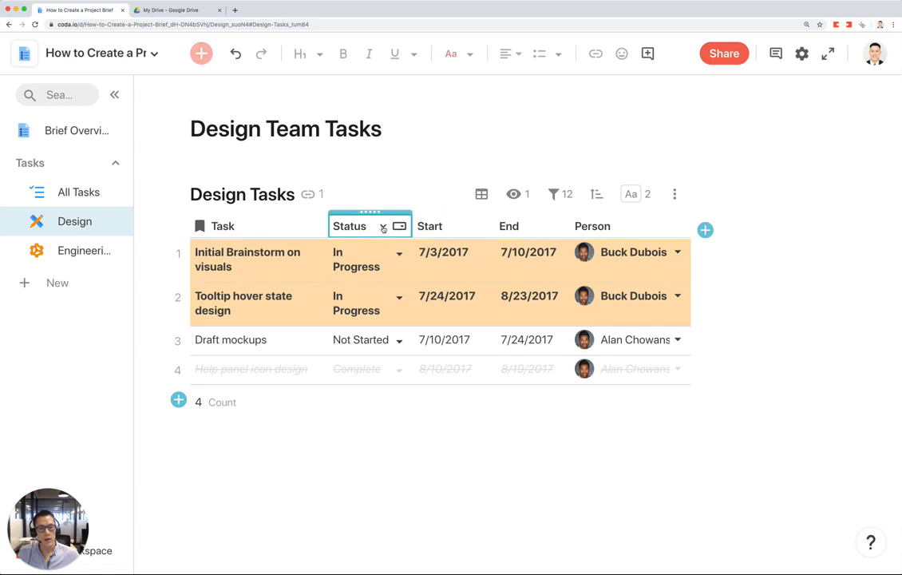
click(382, 228)
mouse_move(435, 317)
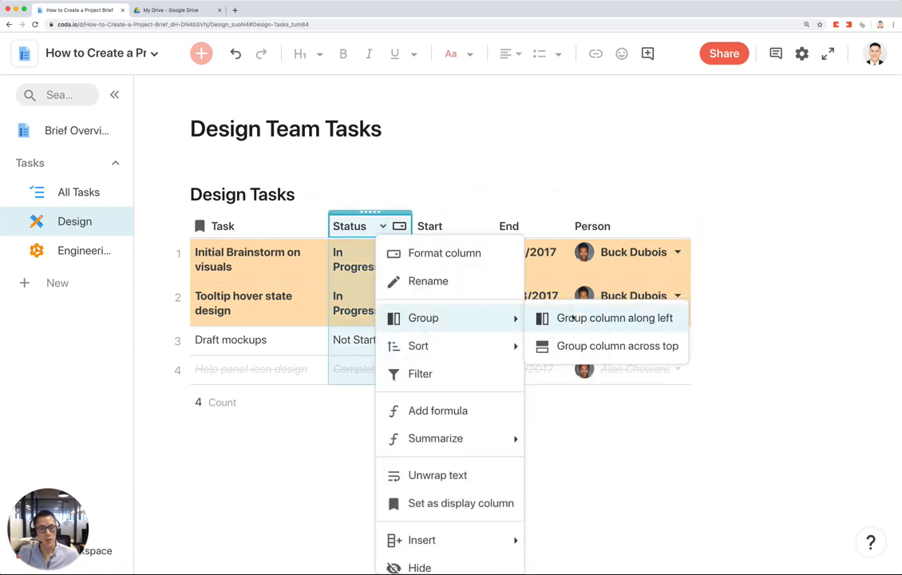
click(563, 345)
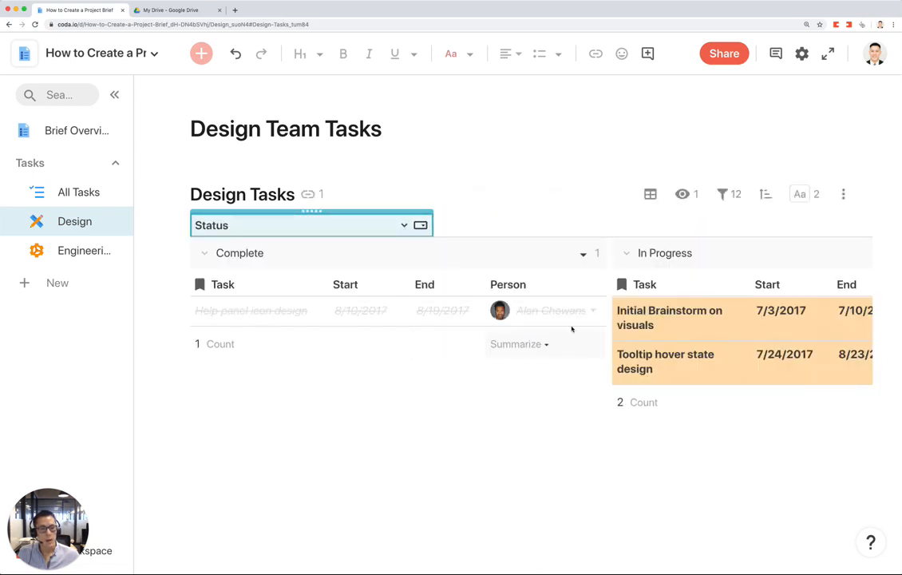
scroll(678, 295, right, 10)
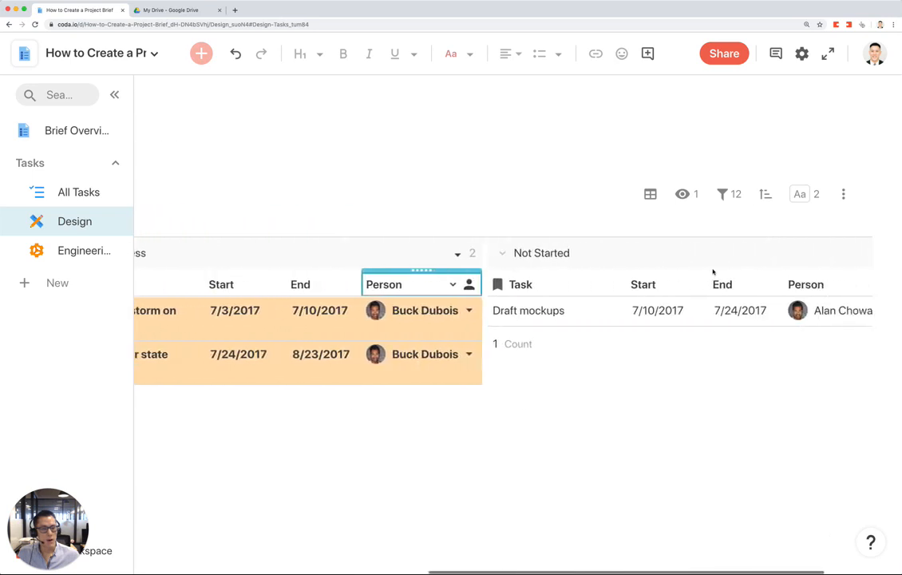
scroll(713, 272, left, 10)
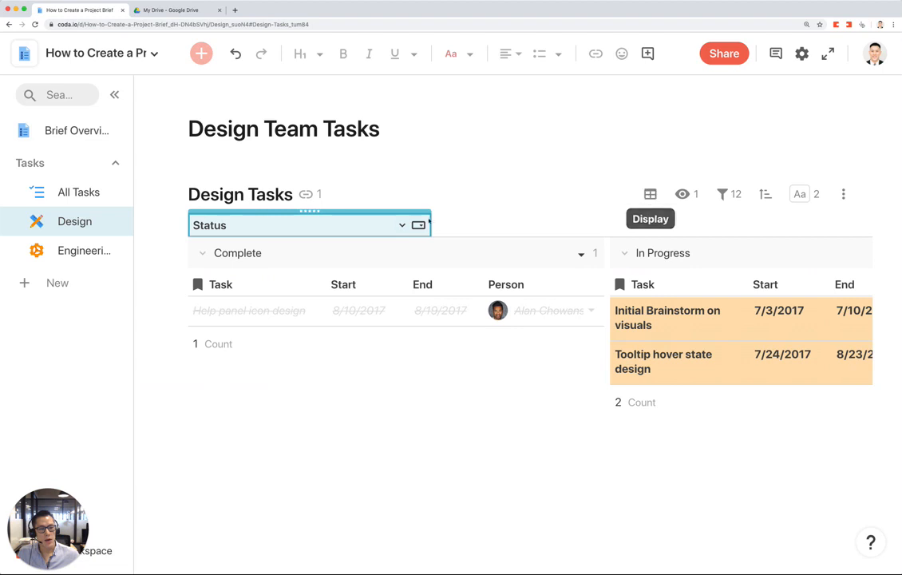
Pin the Complete, In Progress and Not Started groups of the Status column so they always show in Design Tasks
click(401, 225)
mouse_move(453, 317)
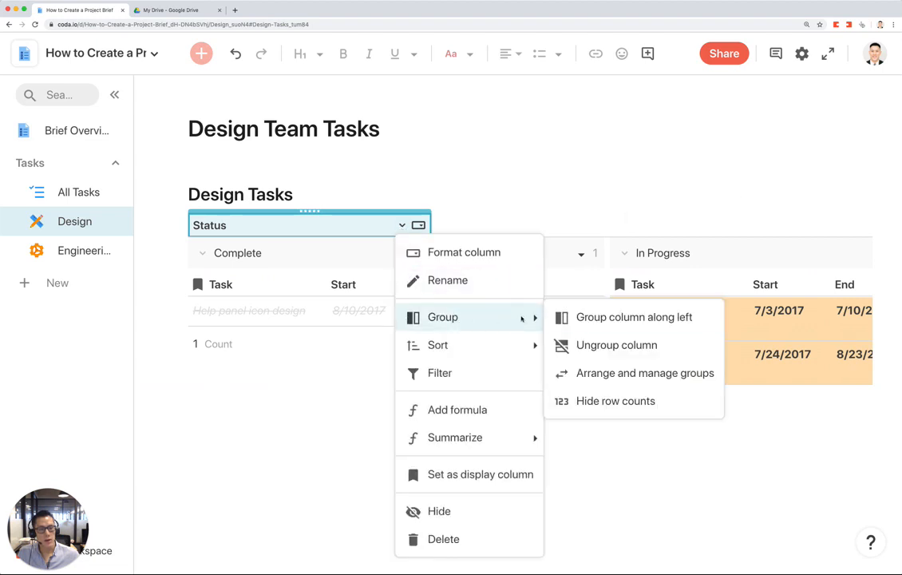
click(620, 371)
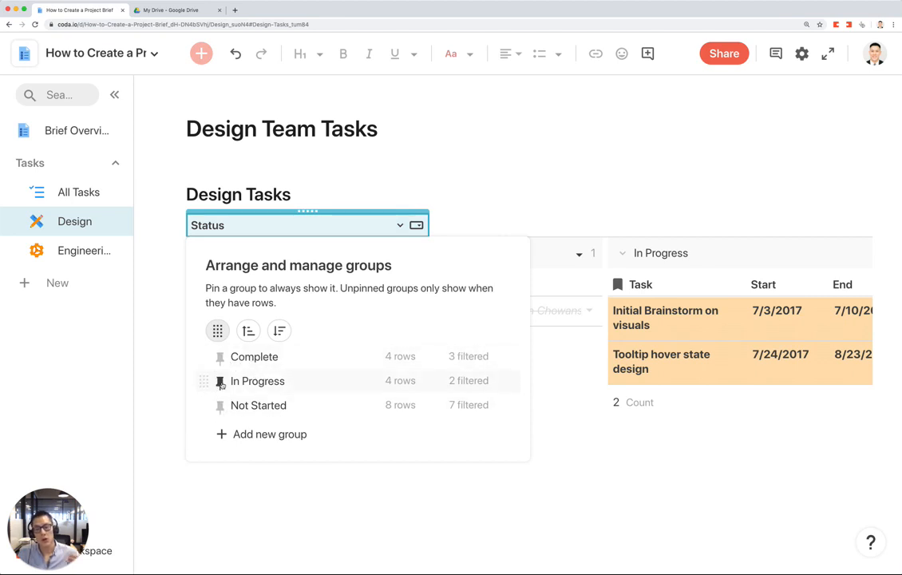
click(219, 357)
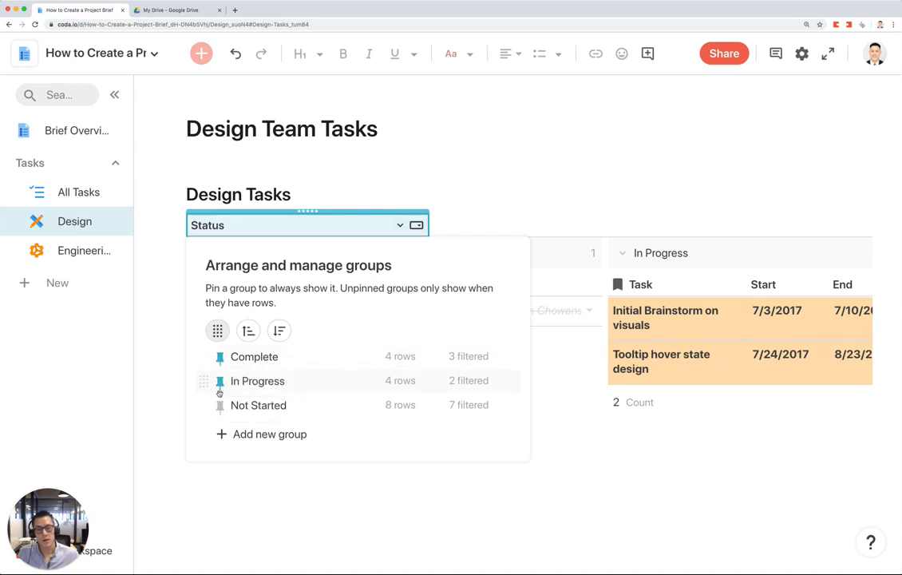
click(220, 405)
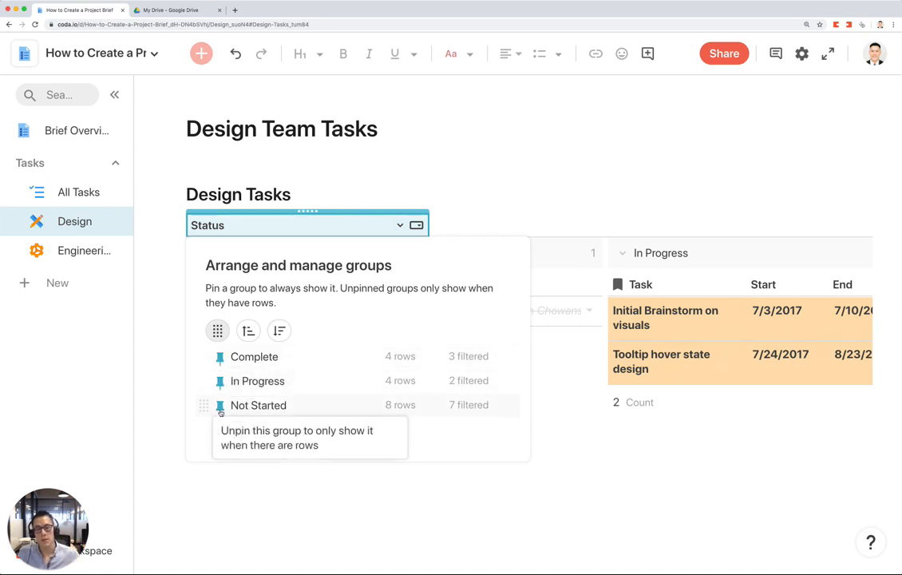
click(638, 204)
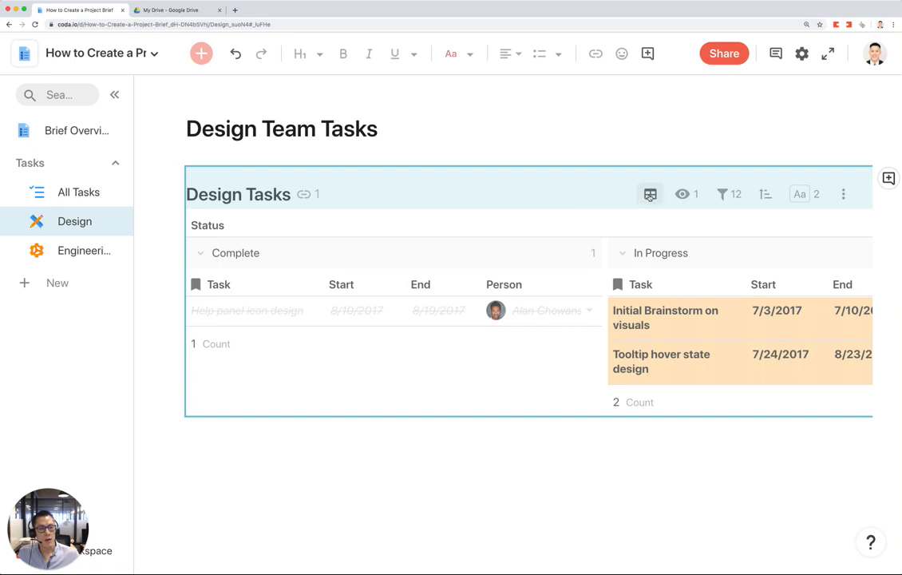
Change the display of the Design Tasks view from table to cards
click(650, 194)
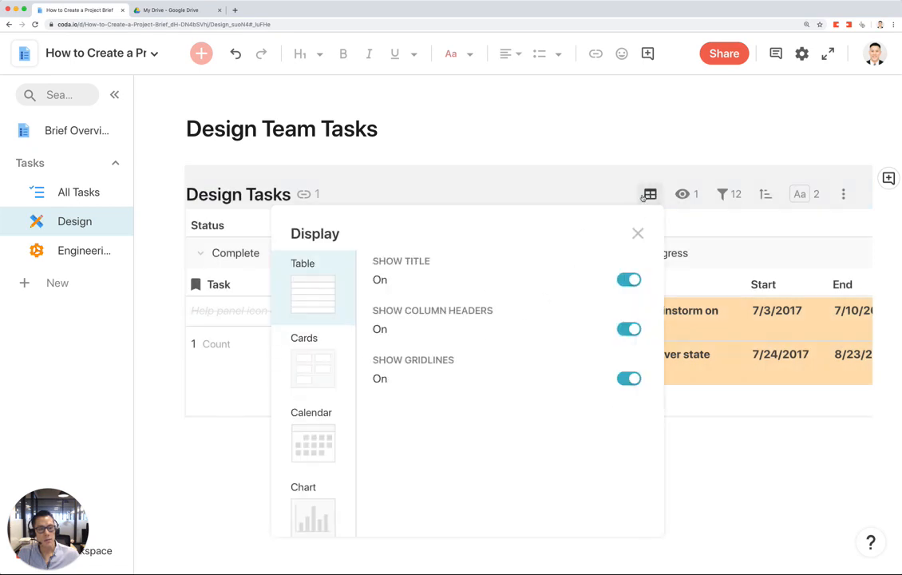
click(319, 370)
scroll(802, 346, down, 1)
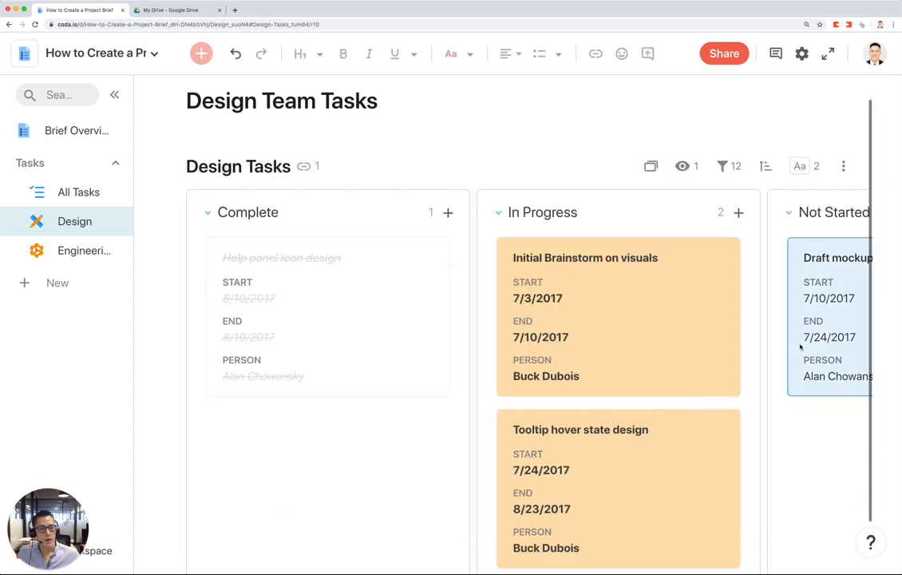
Reorder the card groups as Not Started, In Progress, Complete and collapse the page list to give the board more room
drag(803, 207, 191, 205)
drag(785, 193, 471, 195)
scroll(467, 294, right, 3)
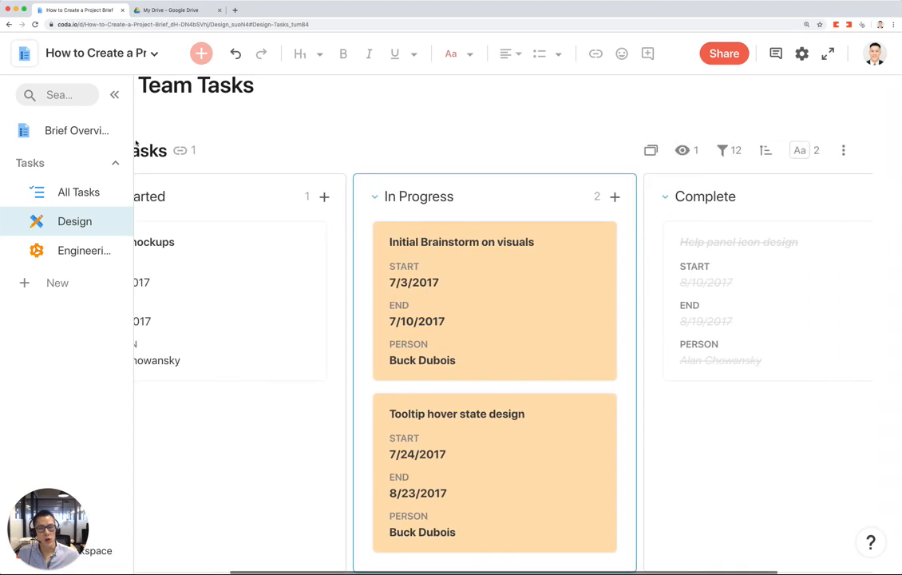
click(115, 96)
scroll(297, 226, left, 3)
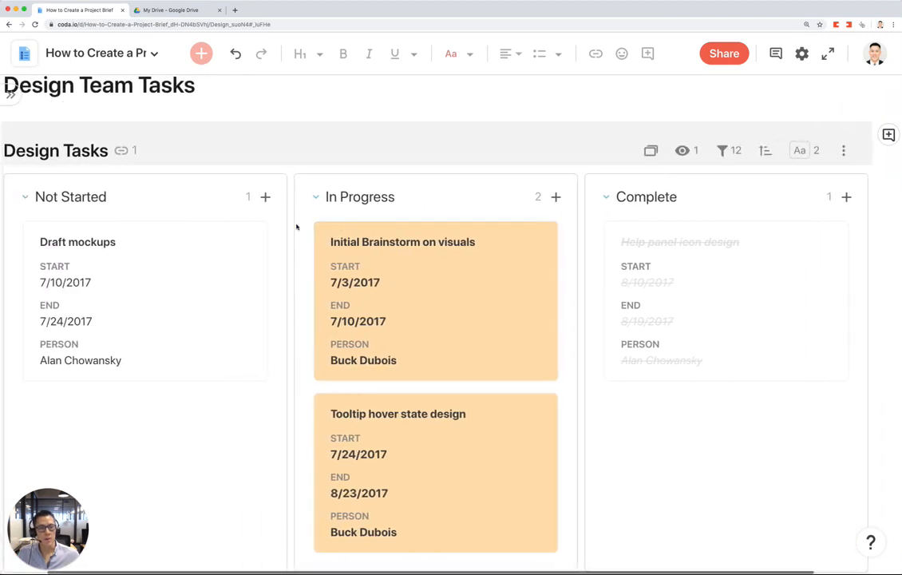
scroll(418, 311, down, 1)
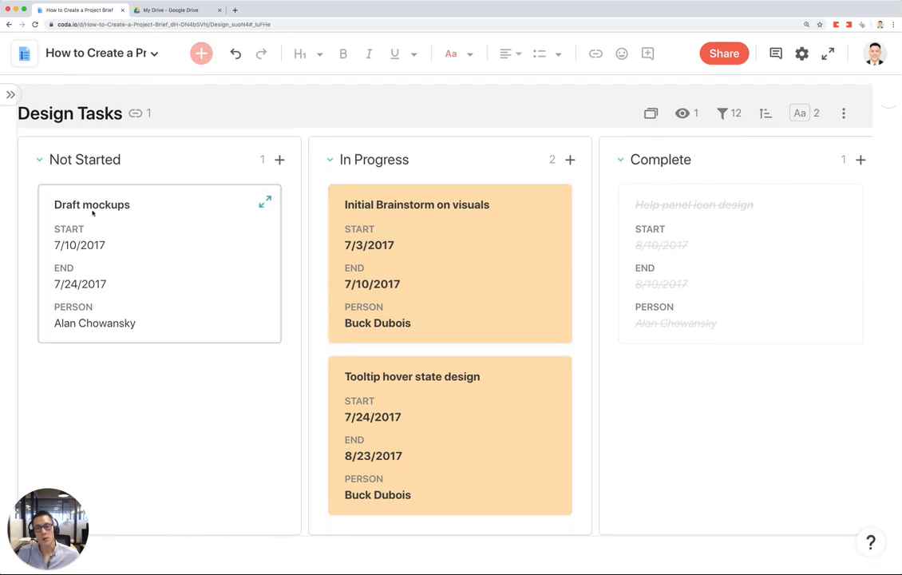
Move the Draft mockups card from Not Started to In Progress and review the conditional formatting inherited from the Tasks table
drag(93, 212, 403, 337)
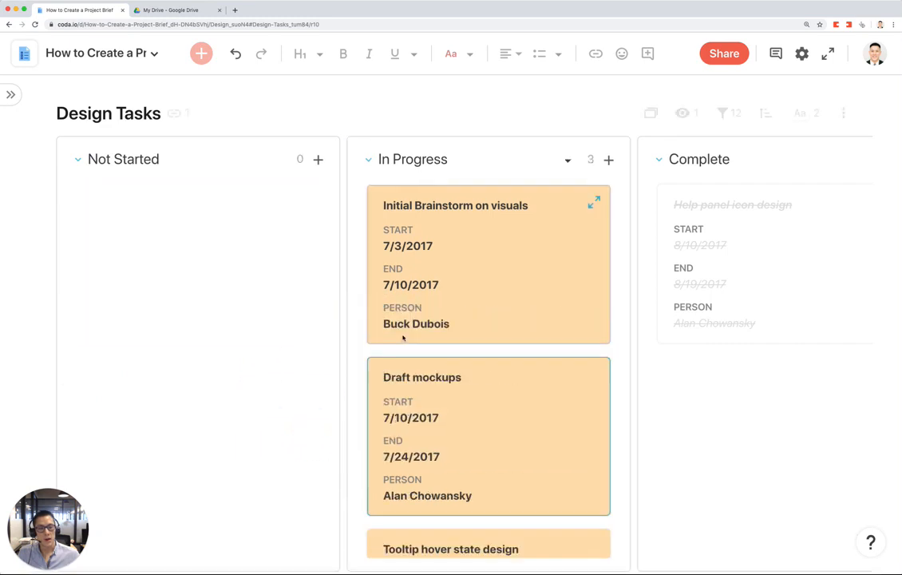
scroll(440, 340, down, 2)
scroll(441, 340, up, 2)
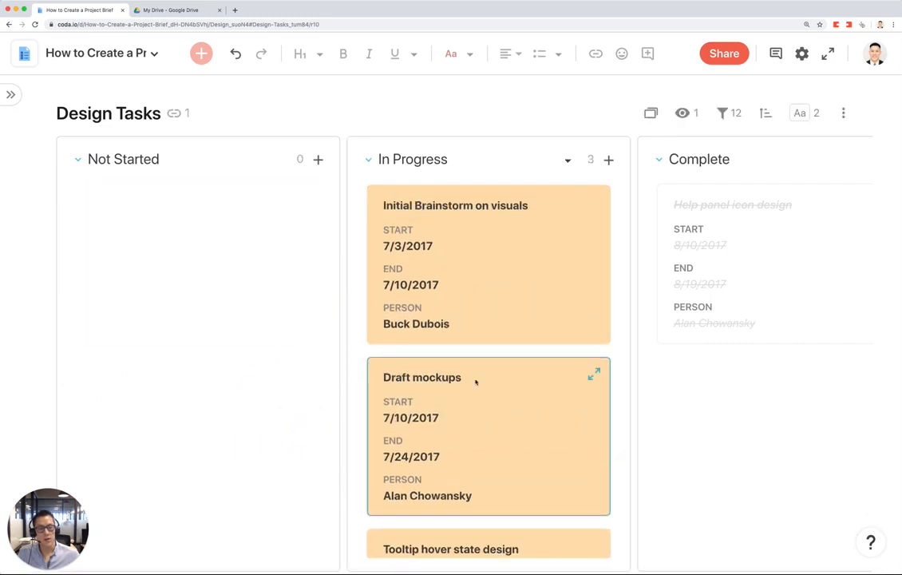
click(798, 114)
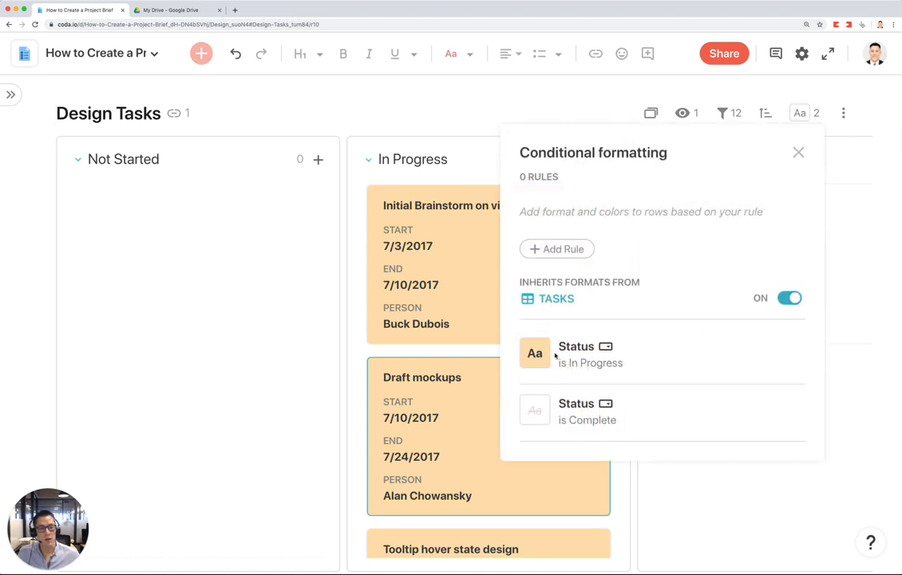
click(314, 280)
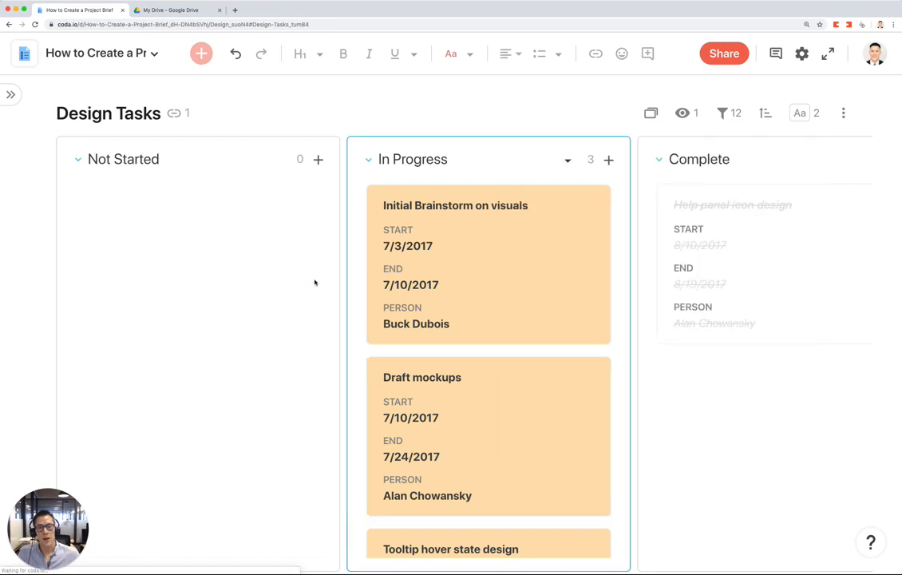
Set the Draft mockups status to Not Started in the All Tasks table and check the card on the Design board
click(10, 94)
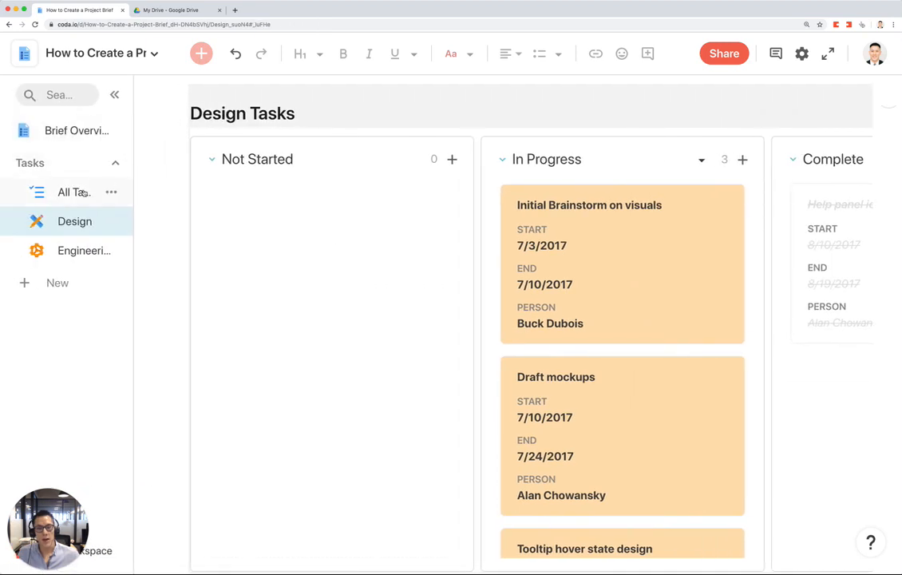
scroll(349, 380, down, 2)
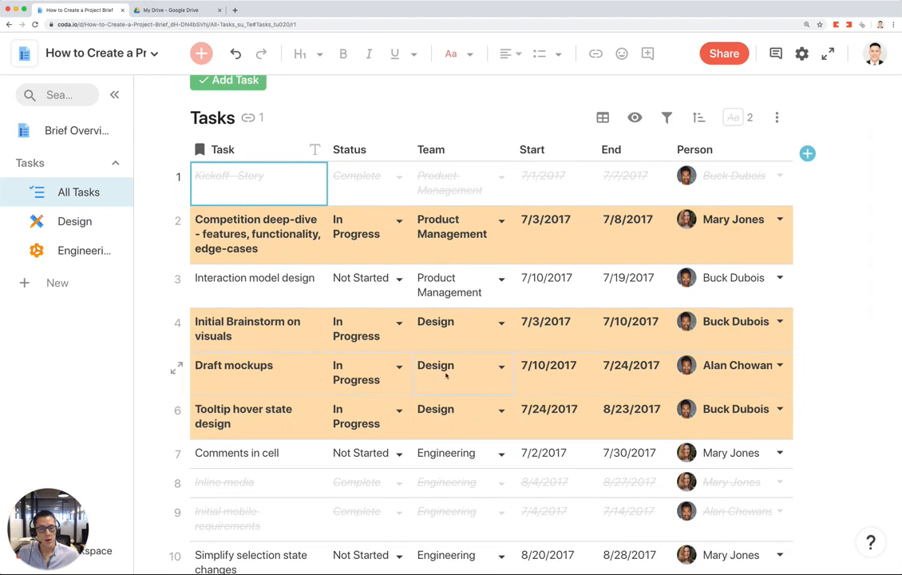
click(398, 367)
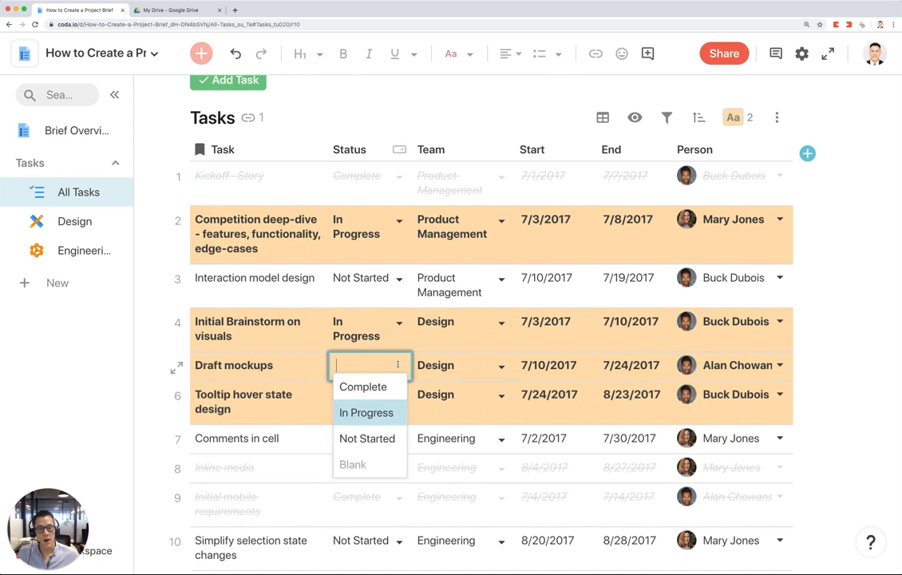
click(374, 438)
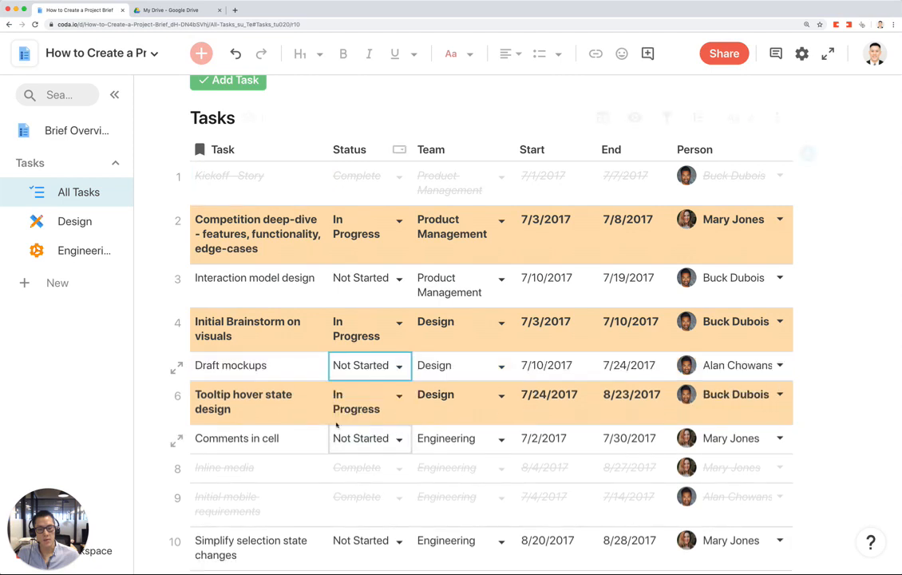
click(75, 222)
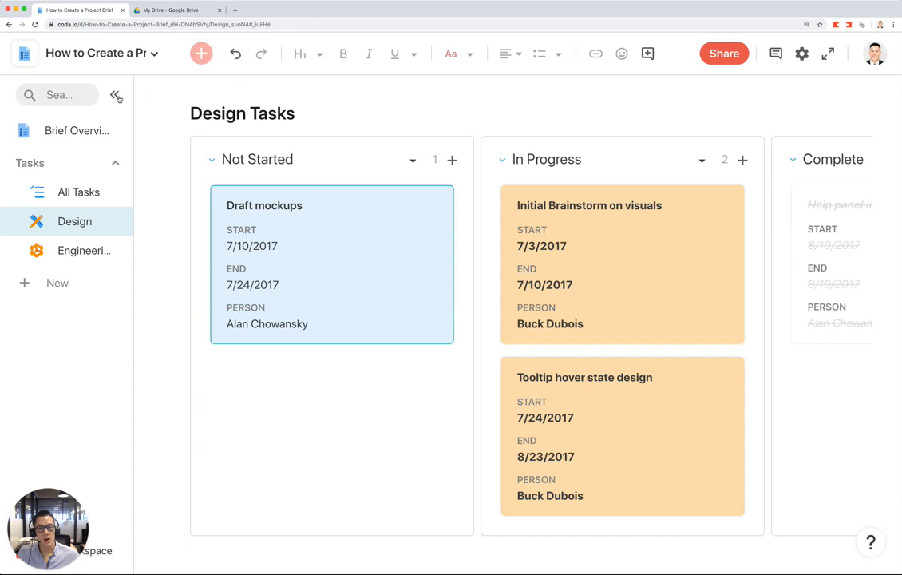
click(114, 94)
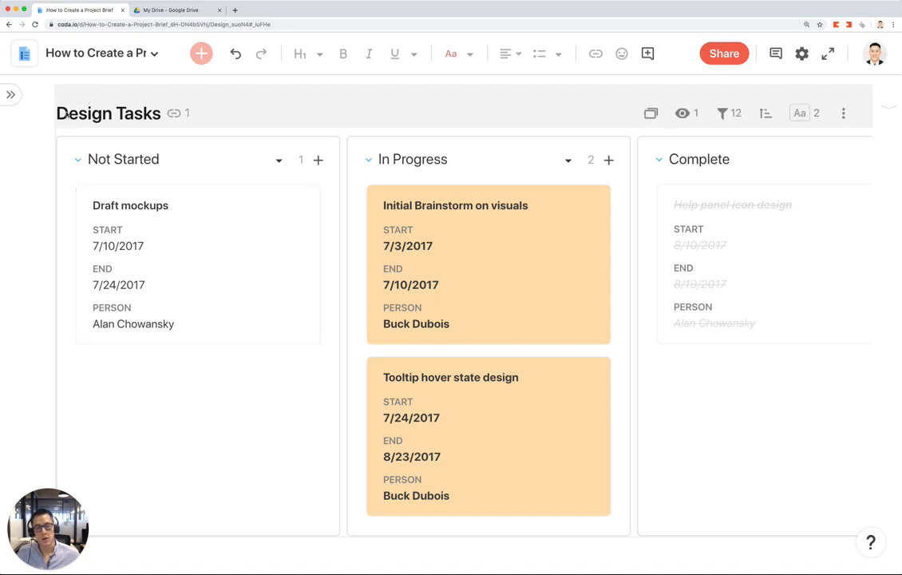
Add the heading "Engineering" to the empty Engineering page
click(11, 95)
click(75, 251)
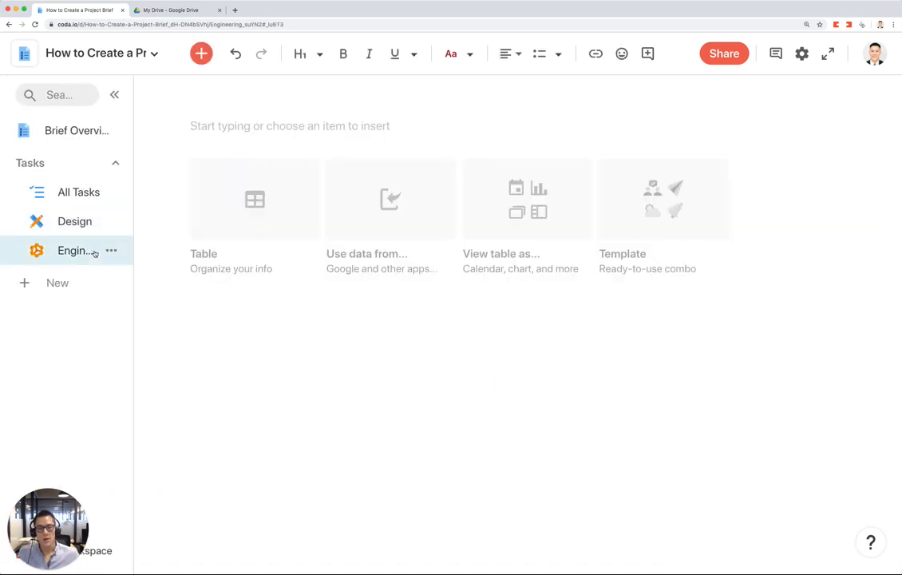
text(Engineering)
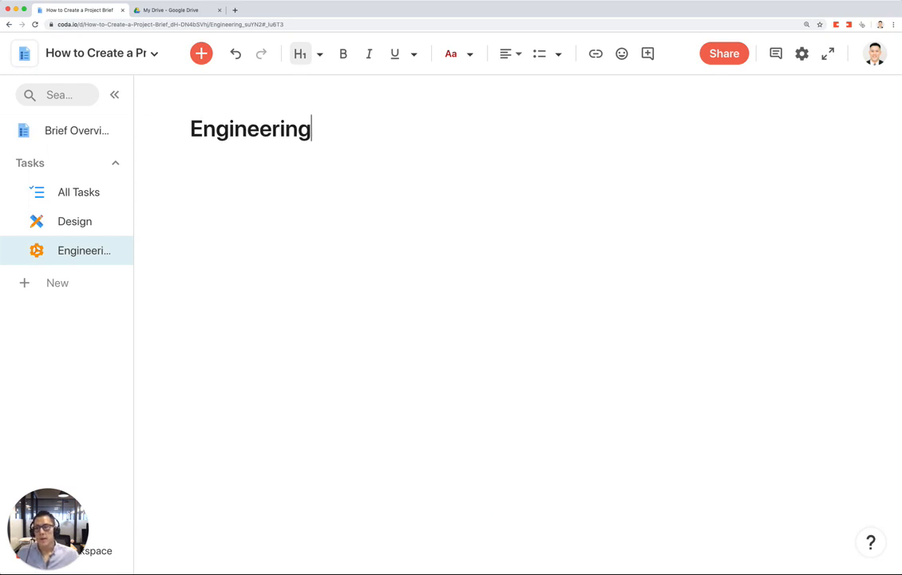
key(super+Tab)
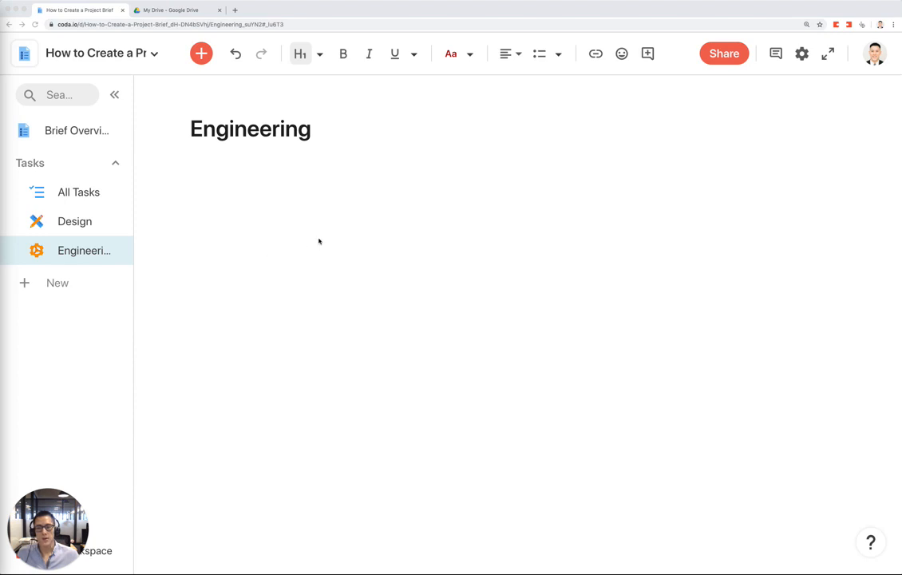
Insert a table view of Tasks below the Engineering heading and name it Engineering Tasks
click(333, 216)
key(Return)
click(204, 55)
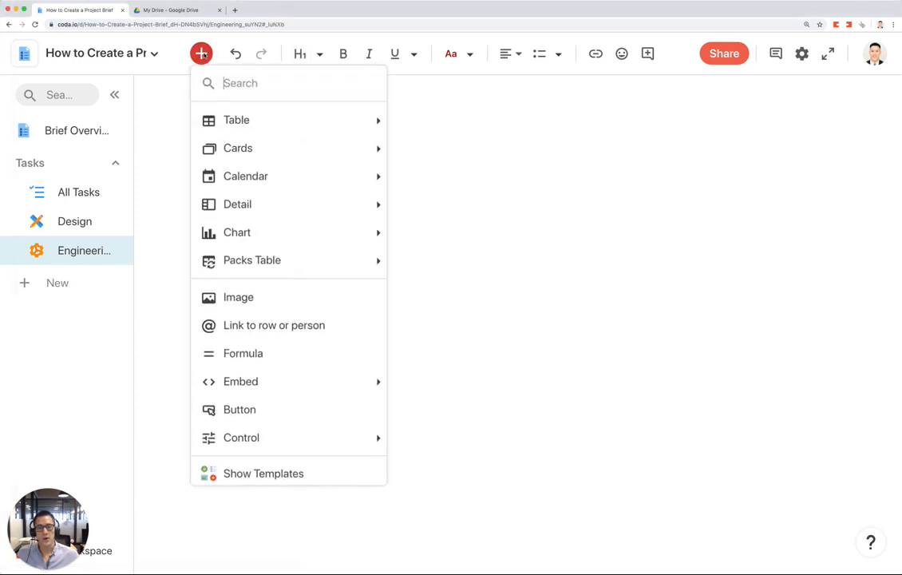
mouse_move(336, 111)
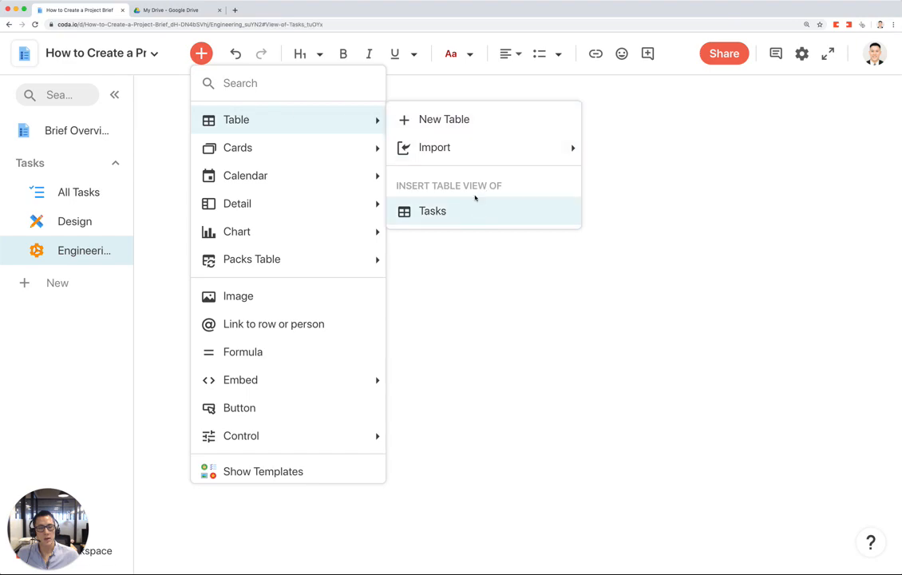
click(475, 199)
text(Engine)
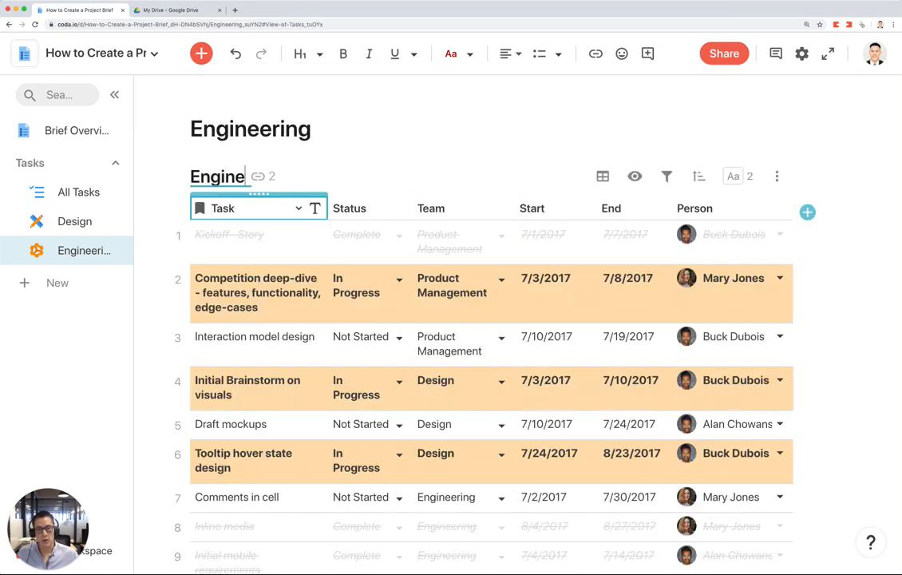
text(ering Tasks)
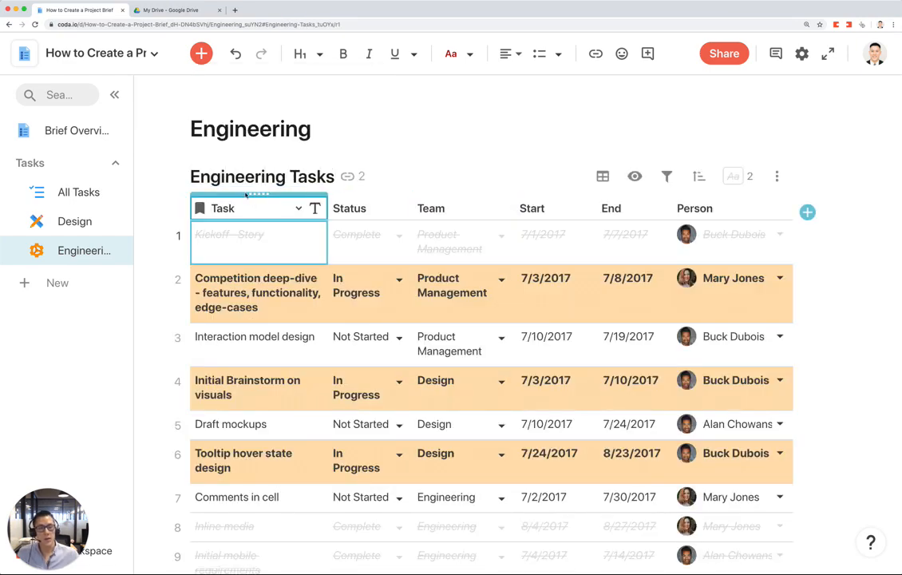
key(Return)
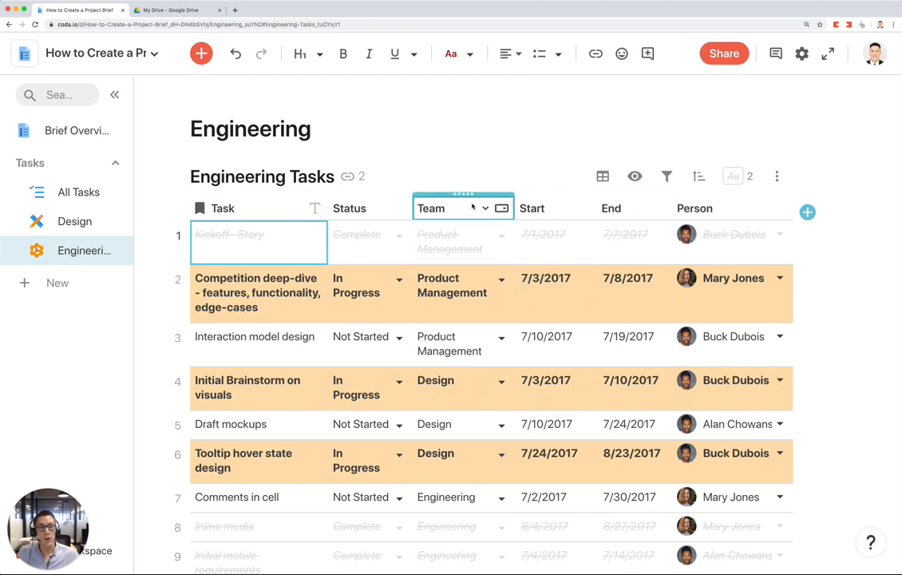
Filter the Engineering Tasks view to show only rows whose Team is Engineering
click(667, 175)
click(427, 303)
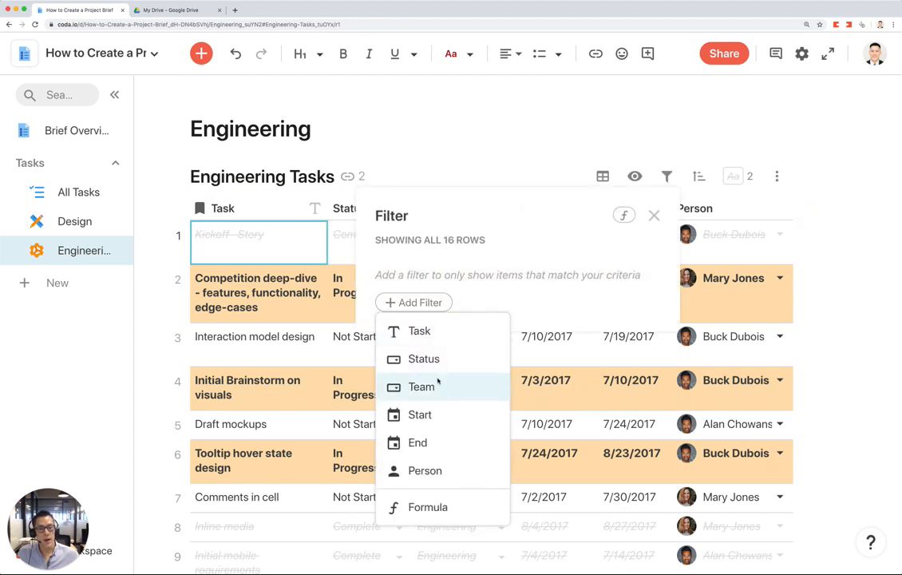
click(438, 378)
click(389, 372)
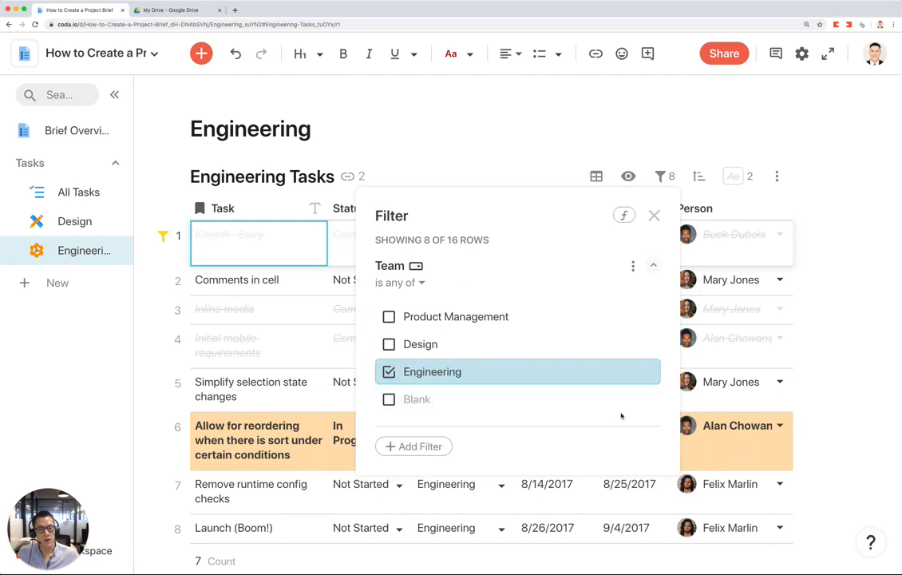
click(734, 361)
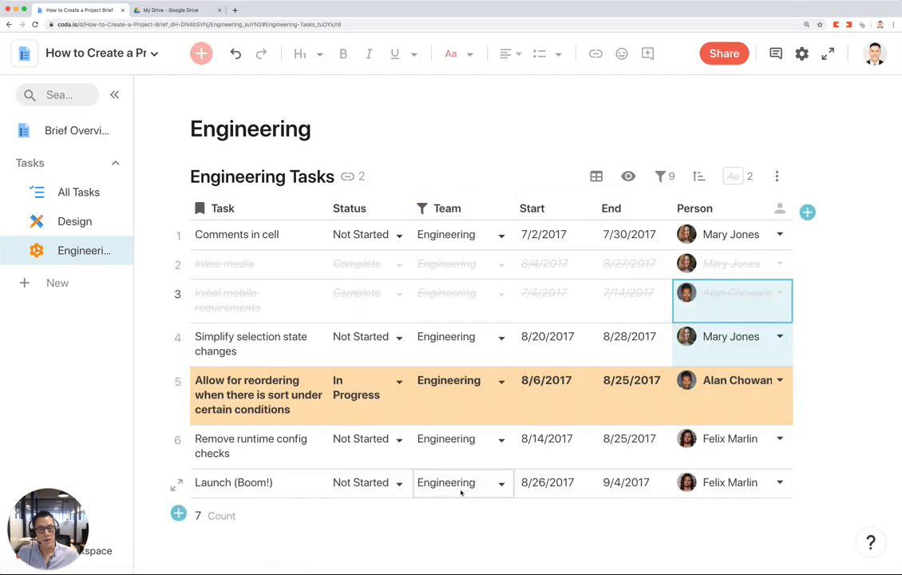
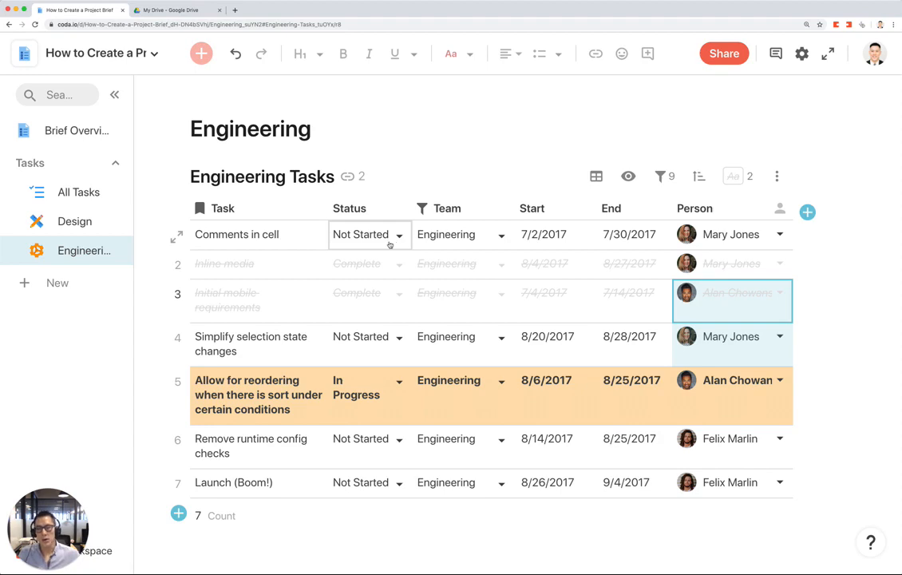
Group the Engineering Tasks view by Status along the left and widen the Status column to fit the group names
click(74, 222)
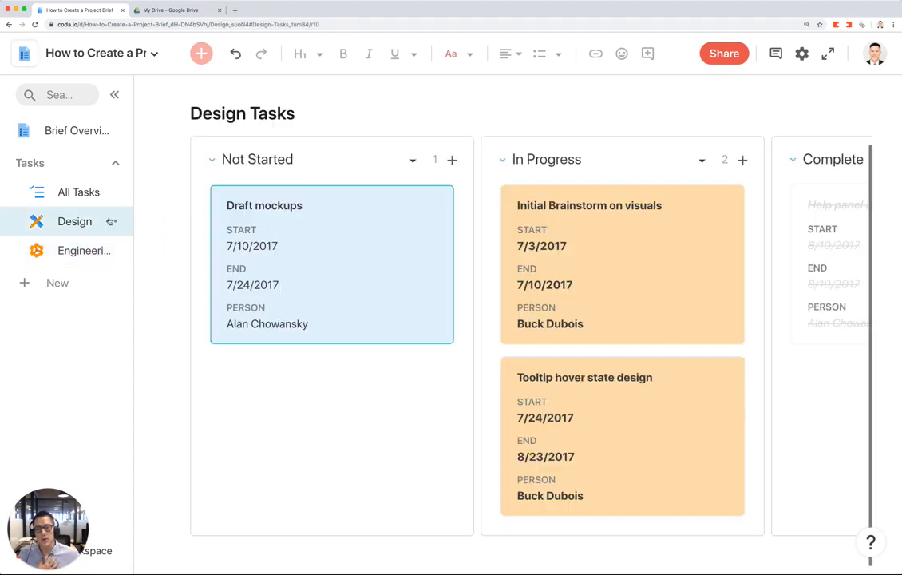
click(80, 252)
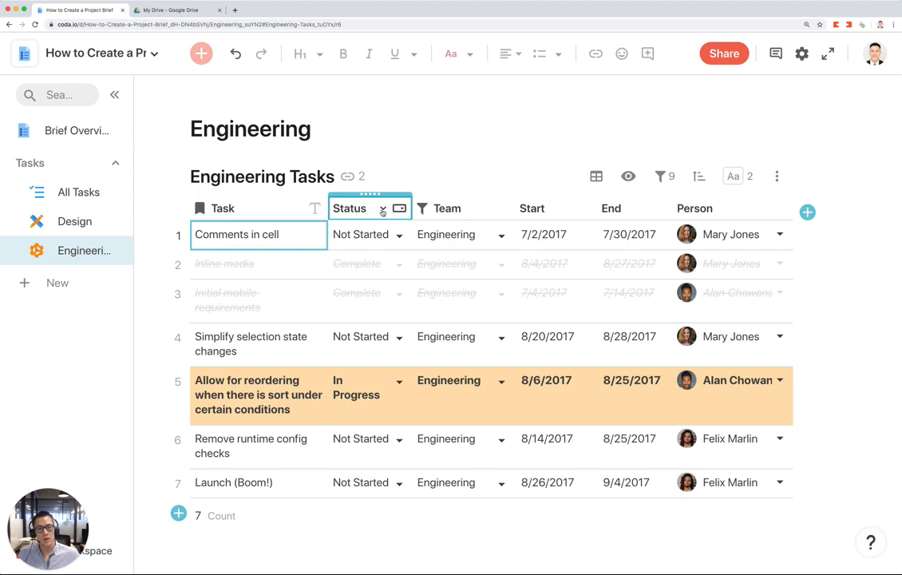
click(382, 209)
mouse_move(463, 306)
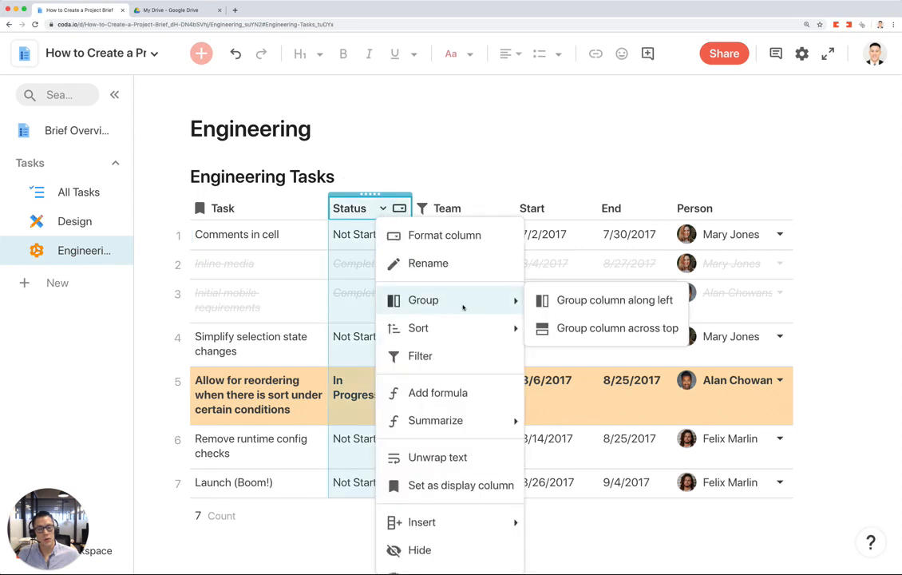
click(569, 301)
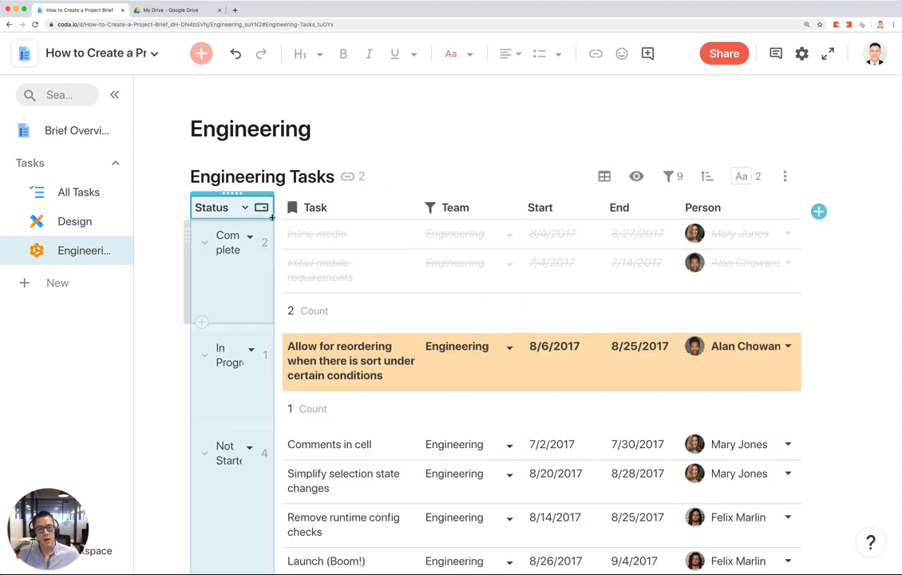
drag(274, 209, 316, 208)
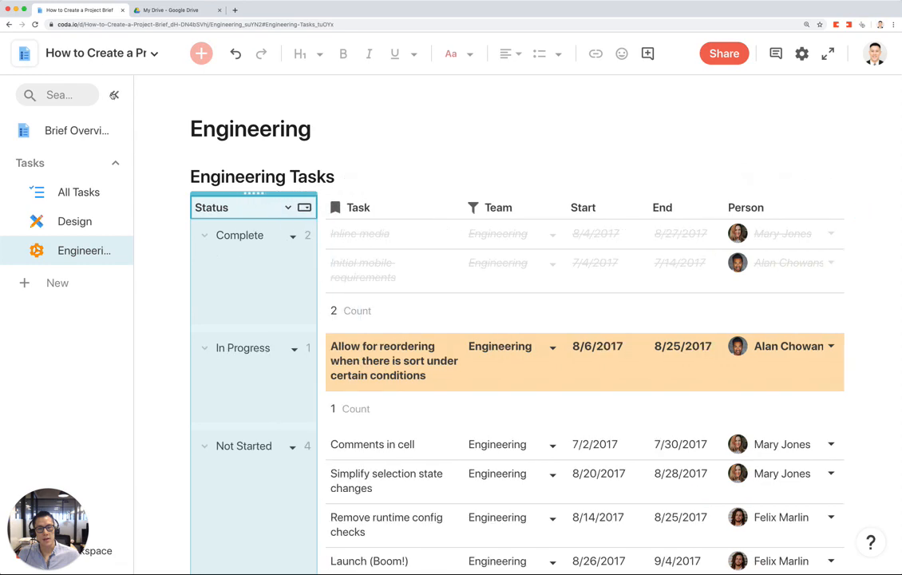
Reorder the status groups in Engineering Tasks to Not Started, In Progress, Complete
click(114, 95)
key(super+plus)
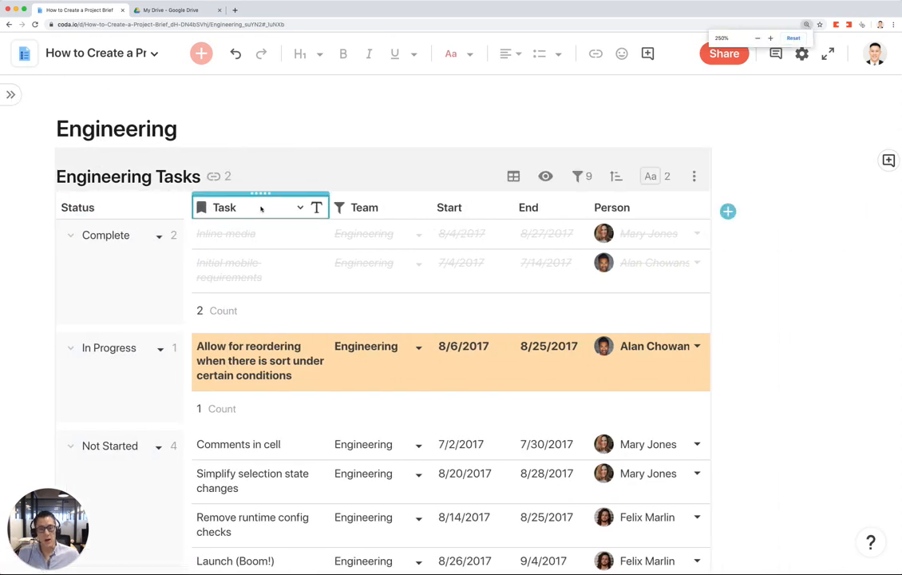
scroll(291, 232, down, 5)
scroll(292, 233, up, 2)
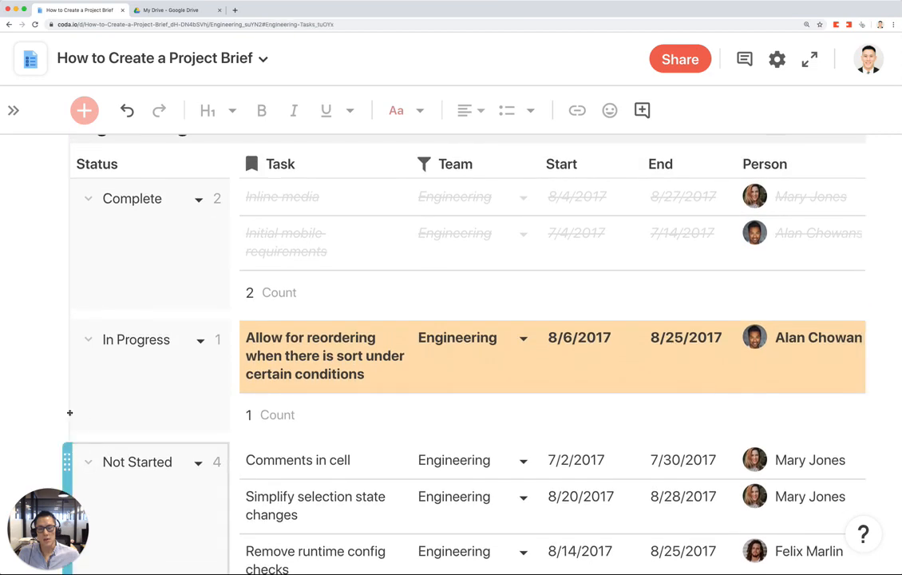
drag(70, 412, 77, 213)
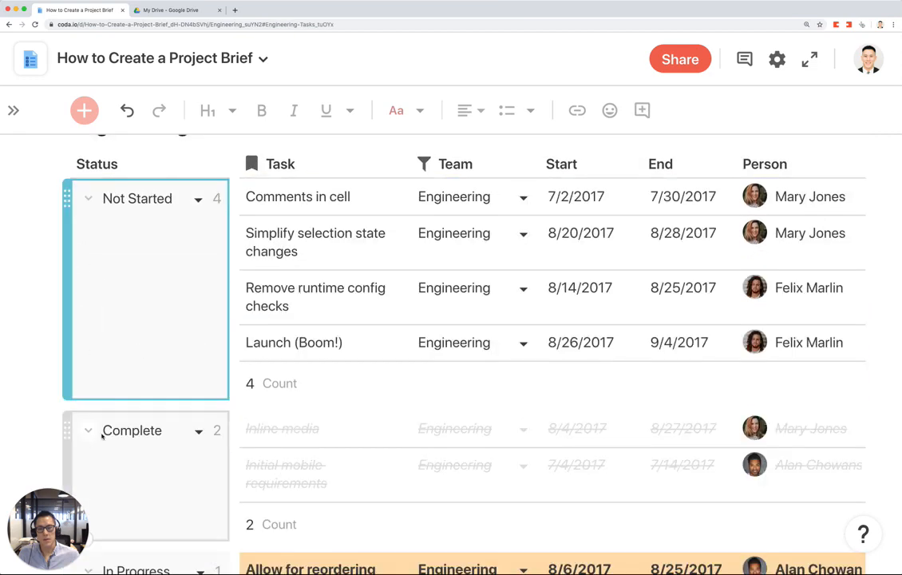
scroll(101, 435, down, 3)
drag(68, 468, 80, 332)
scroll(303, 359, up, 4)
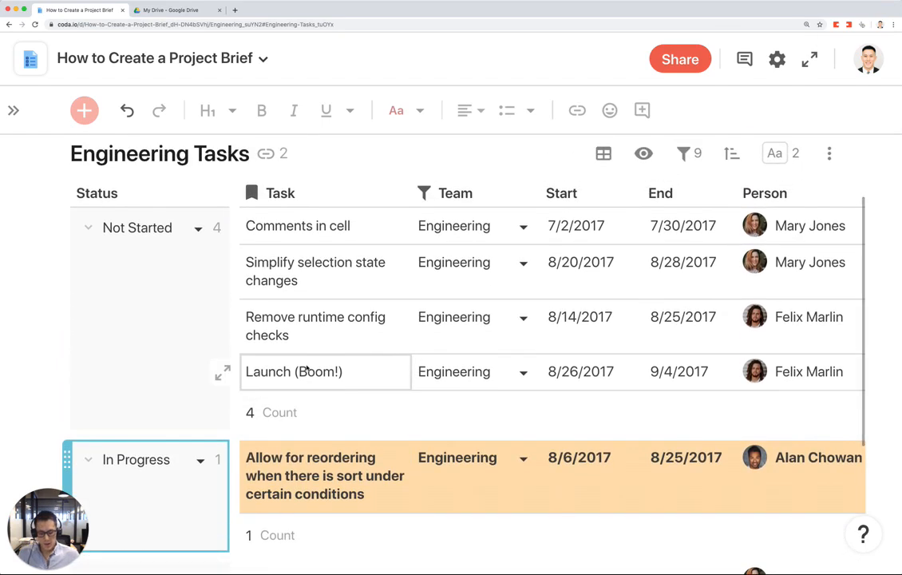
Move the "Comments in cell" task from the Not Started group to the end of the In Progress group
key(ctrl+minus)
key(ctrl+minus)
scroll(417, 372, up, 2)
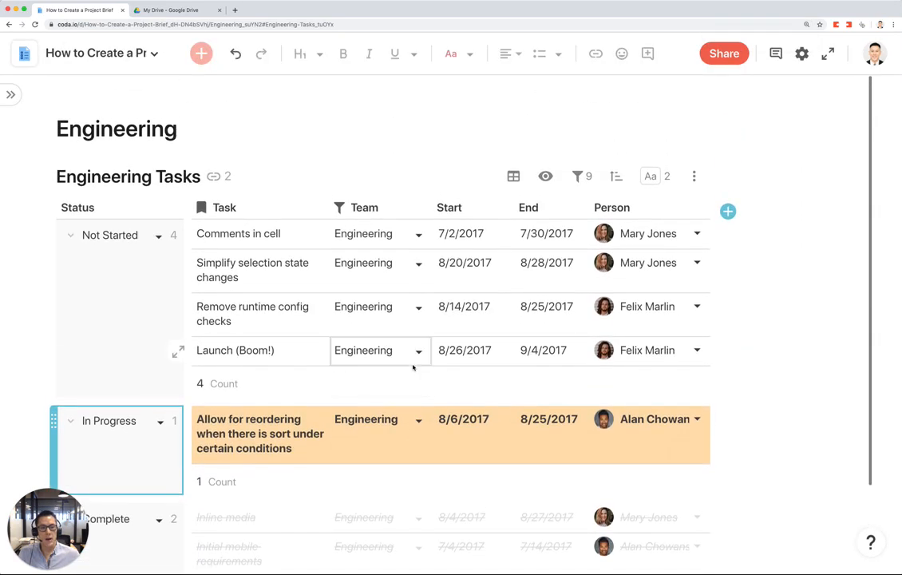
scroll(413, 367, down, 1)
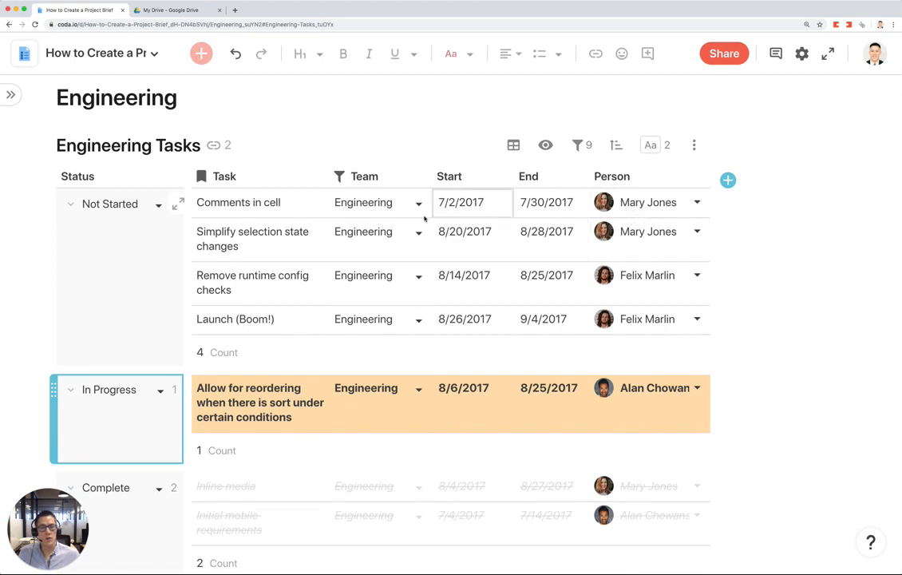
click(274, 210)
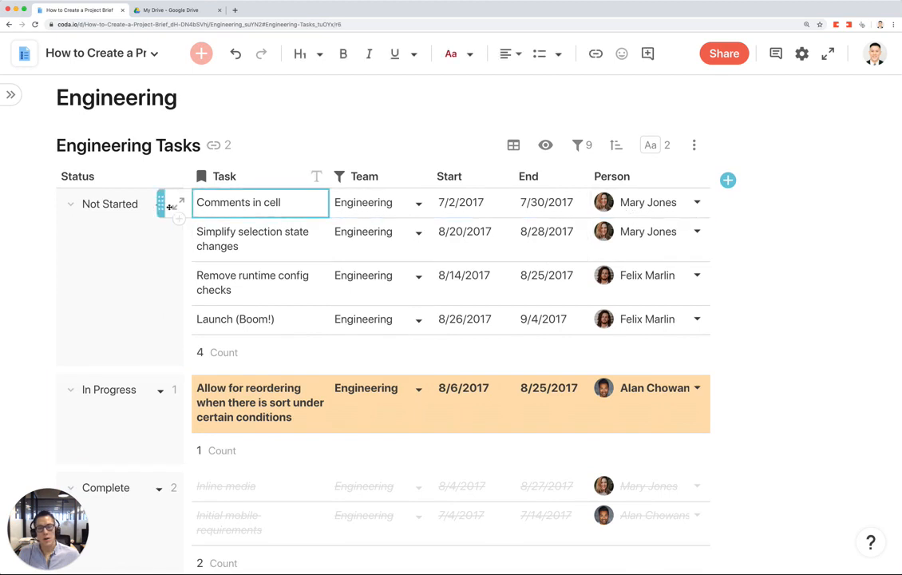
drag(159, 202, 187, 363)
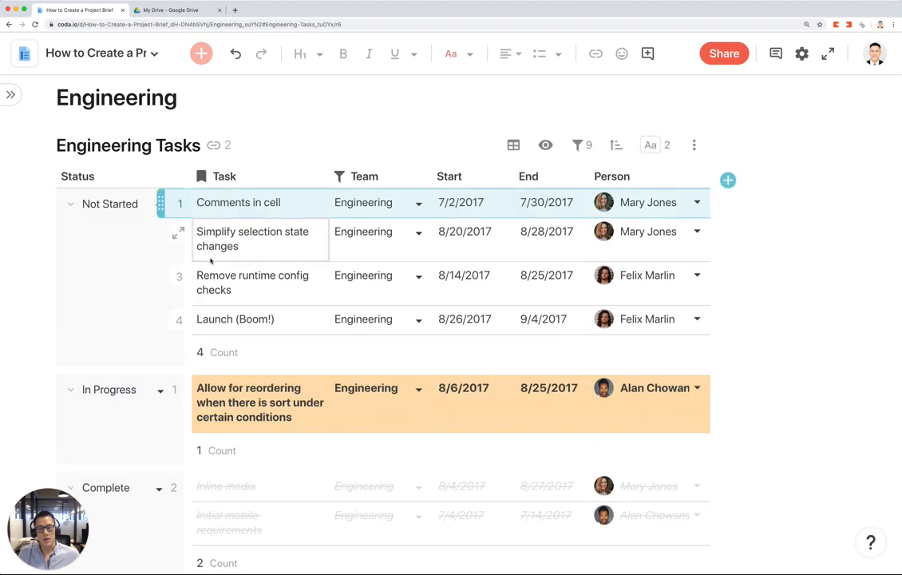
drag(160, 202, 196, 403)
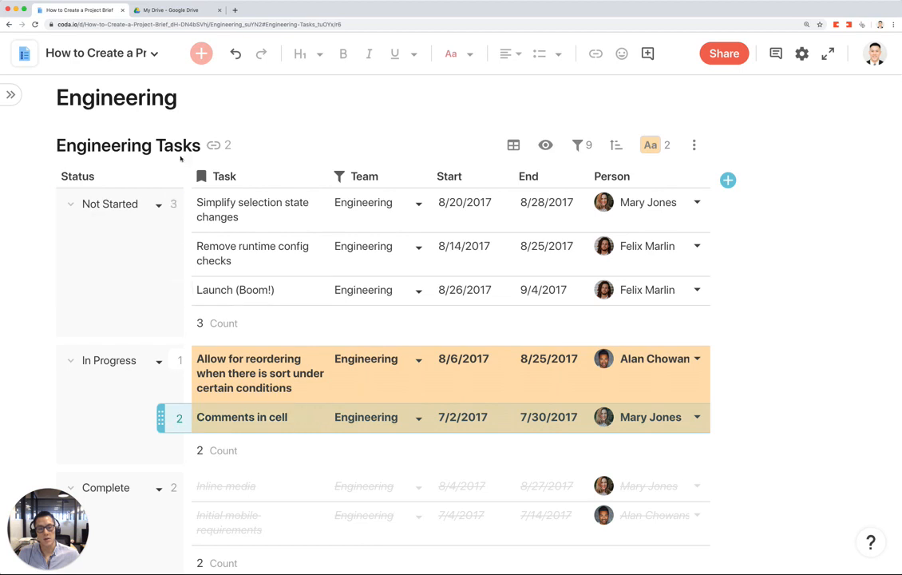
Insert a second table view of Tasks on the empty line below the Engineering Tasks table
click(10, 95)
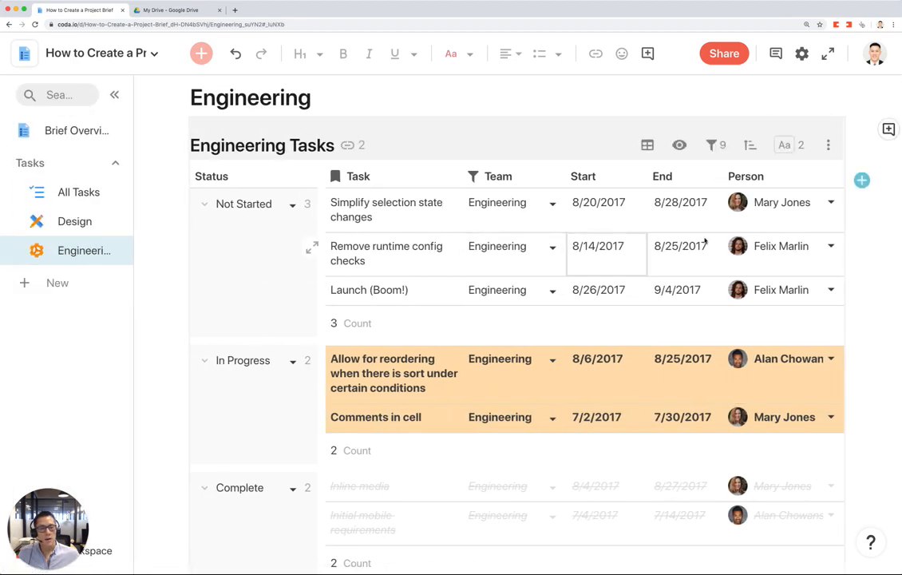
scroll(863, 302, down, 1)
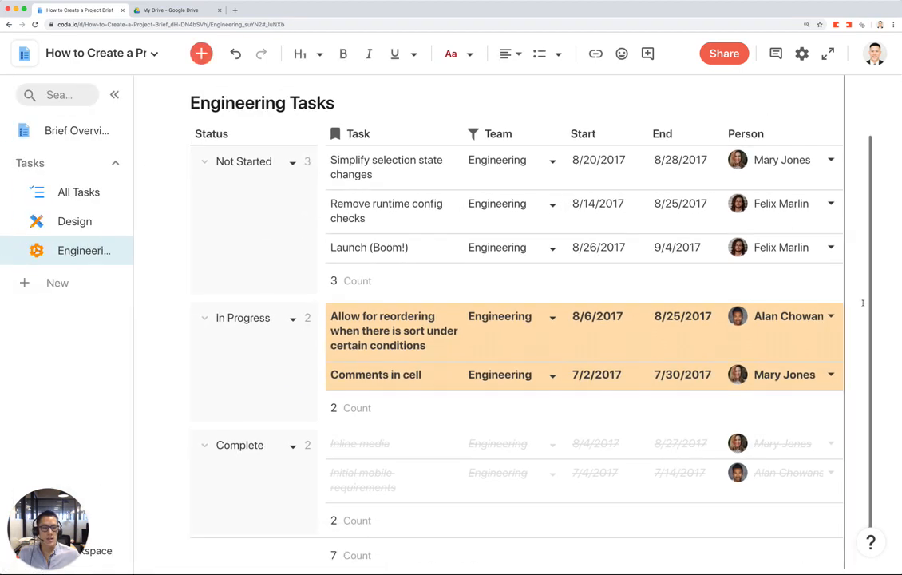
scroll(705, 306, up, 2)
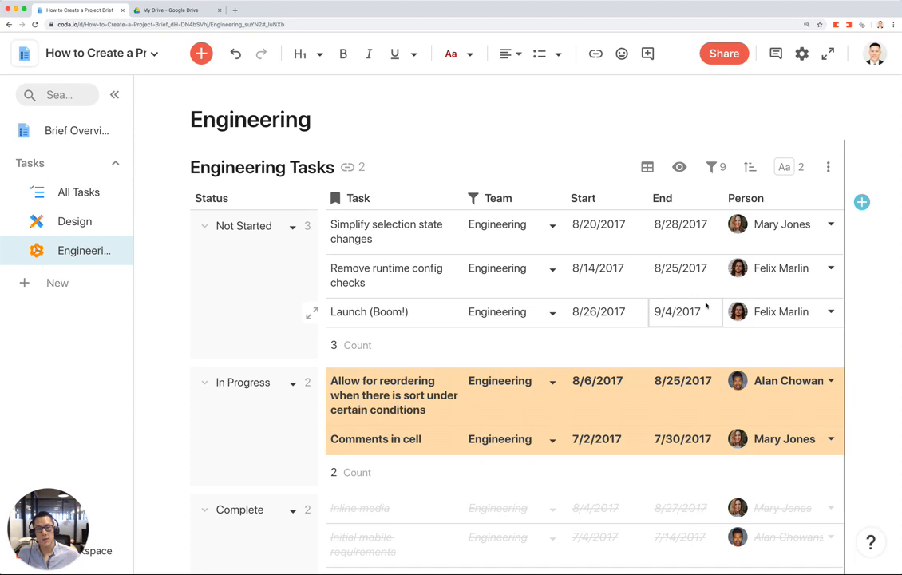
scroll(706, 305, down, 5)
scroll(518, 319, down, 5)
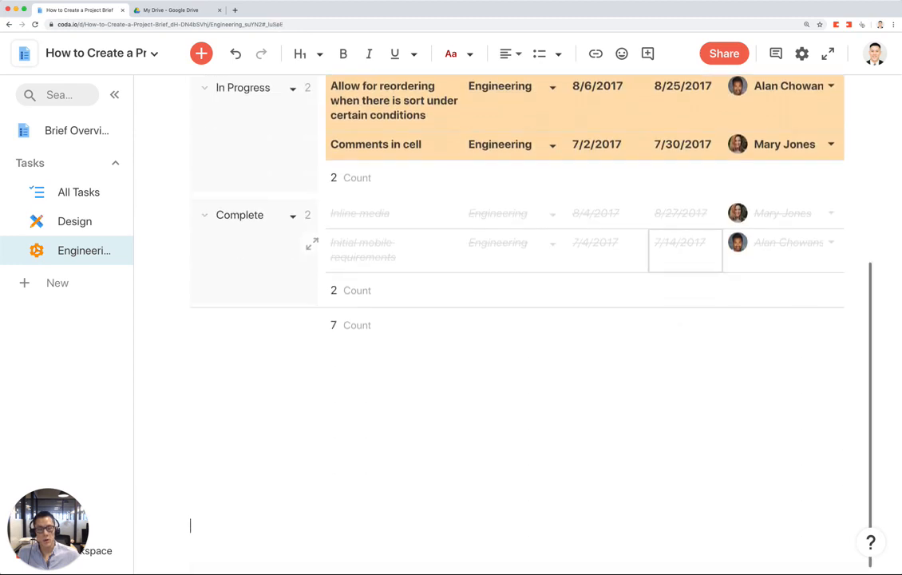
key(Return)
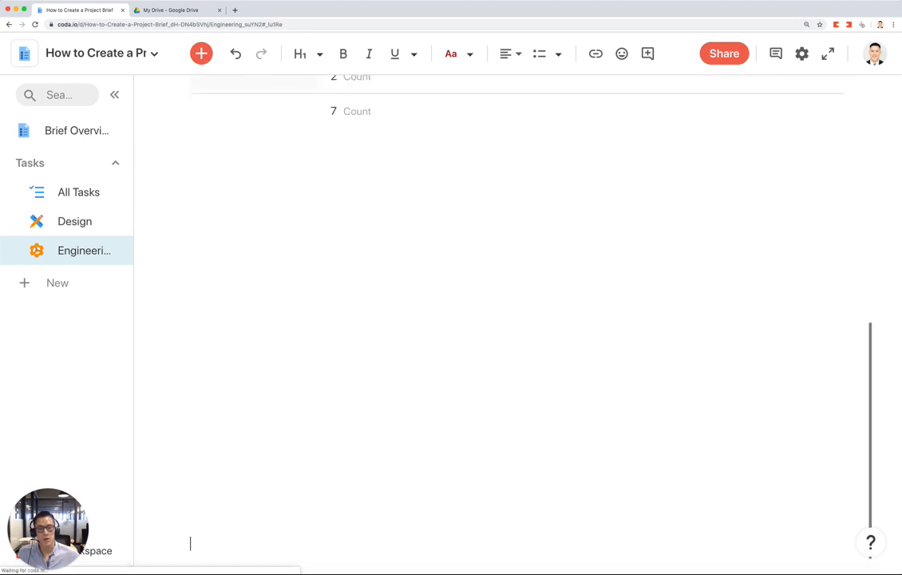
click(208, 151)
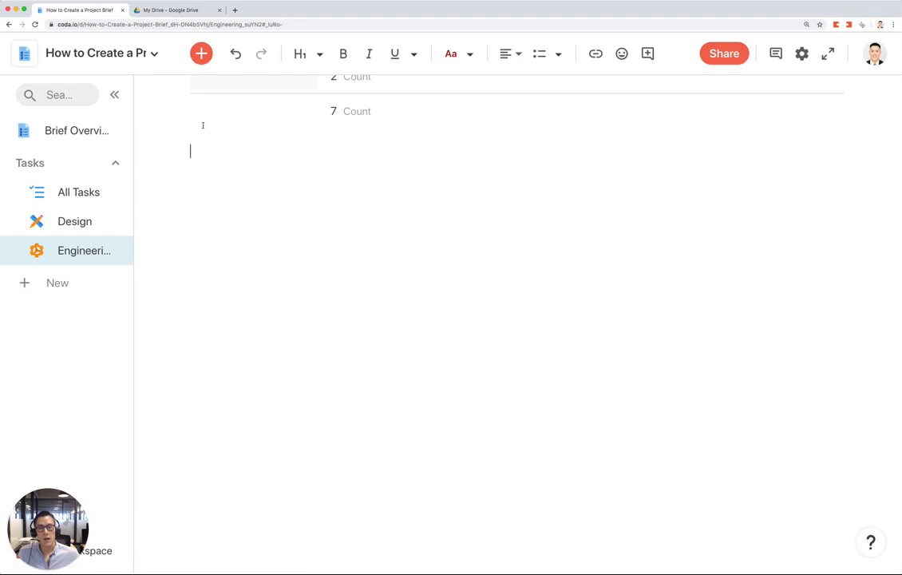
click(202, 54)
mouse_move(240, 124)
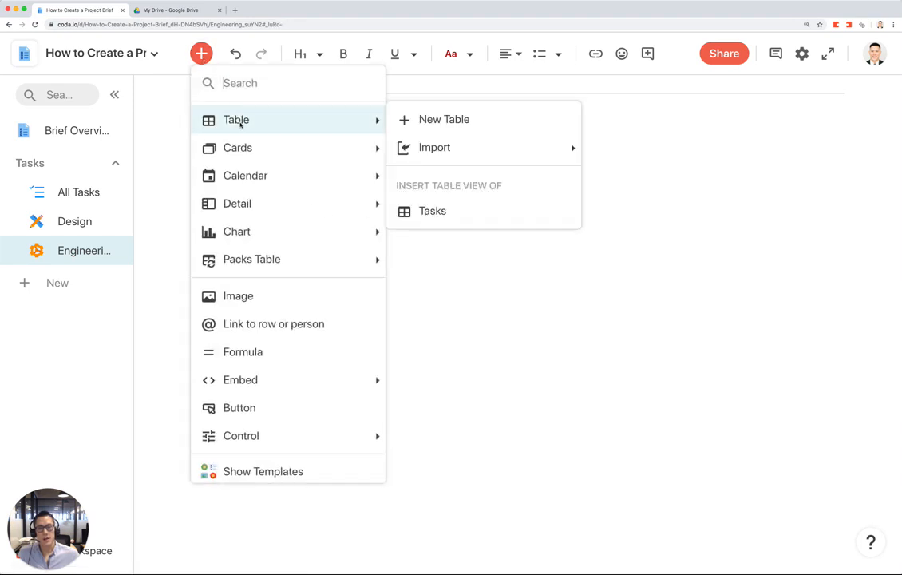
click(471, 210)
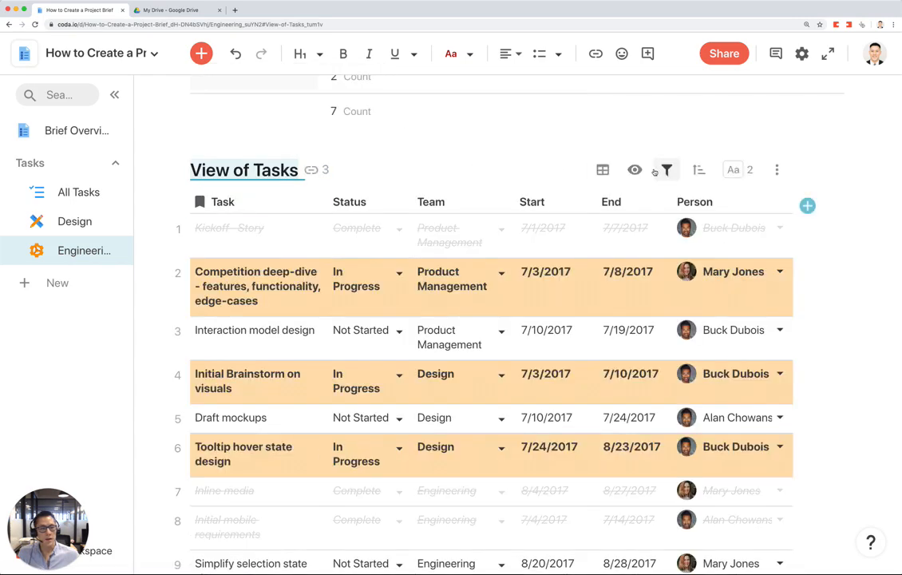
Filter the new view of Tasks to show only rows whose Team is Engineering
click(666, 169)
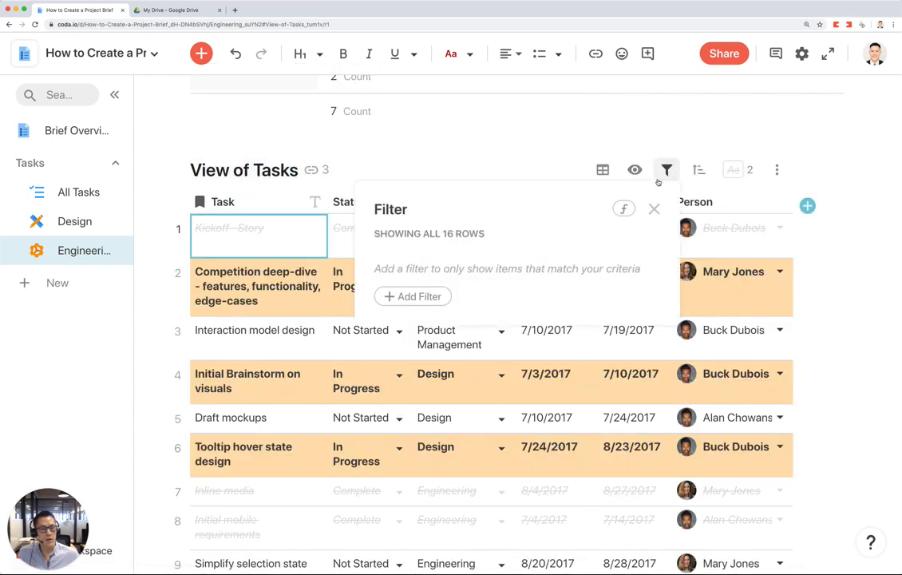
click(436, 302)
click(421, 380)
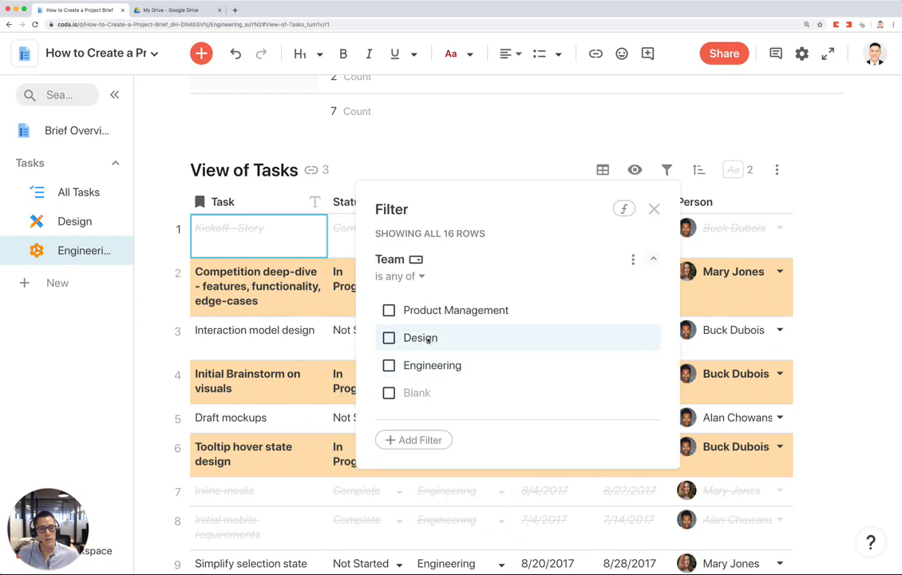
click(594, 365)
click(815, 308)
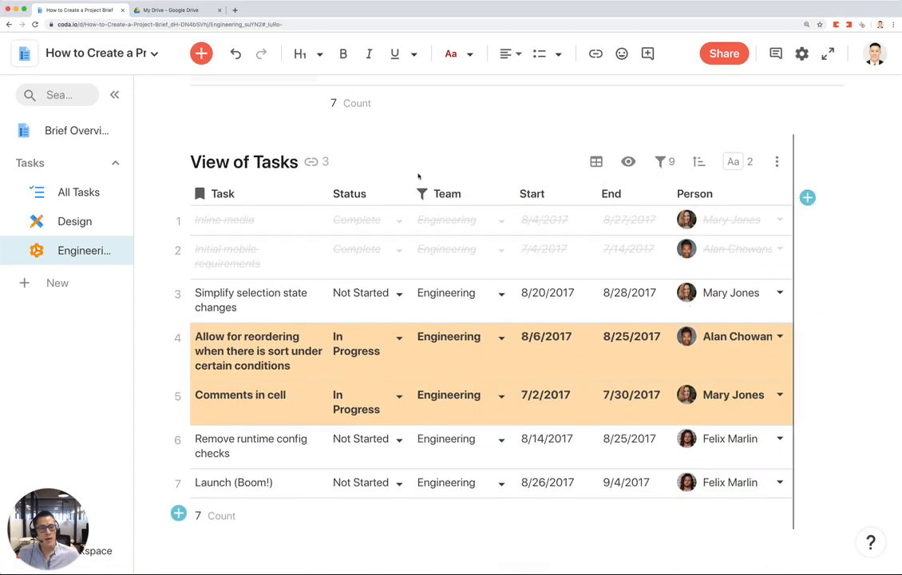
Rename the new view of Tasks to "Engineering Tasks - Timeline View"
triple_click(252, 164)
text(Engin)
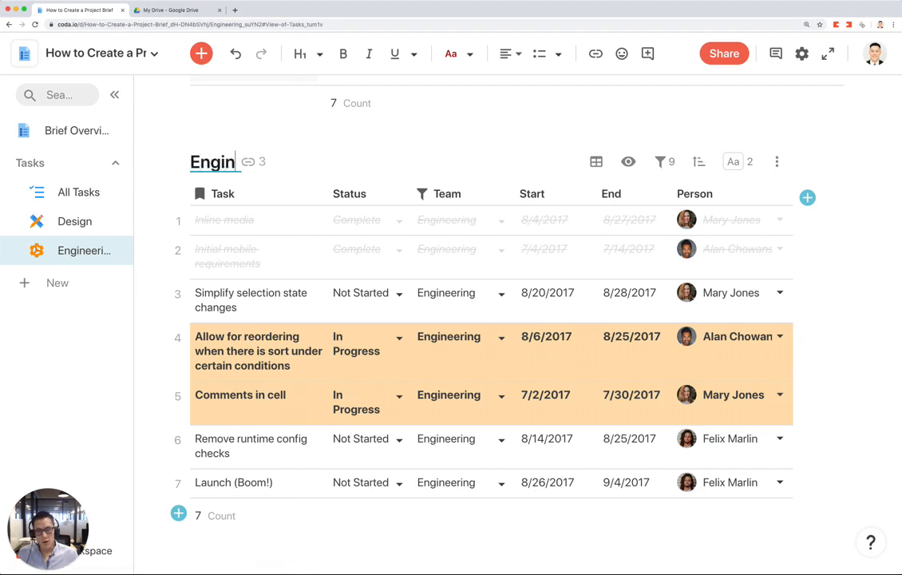
text(eering Tasks -)
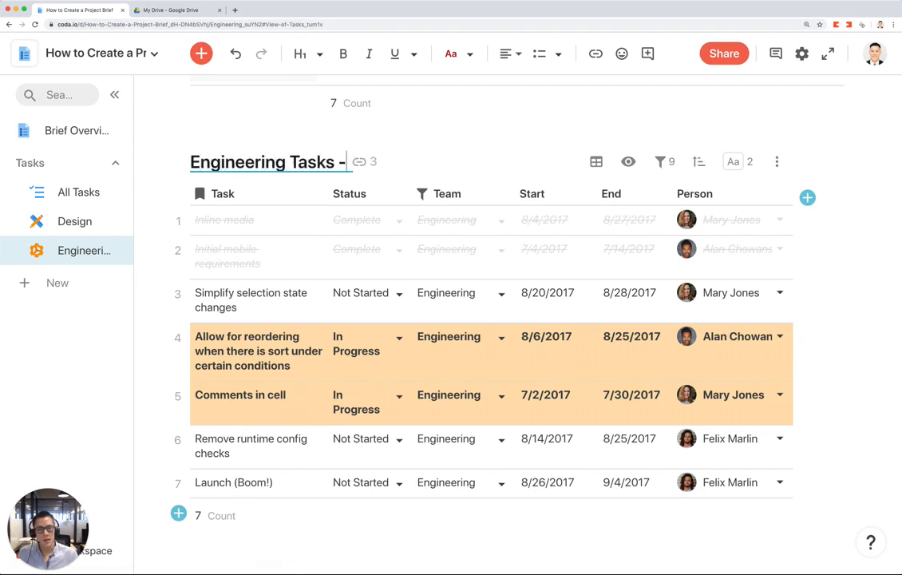
text( Timeline View)
key(Return)
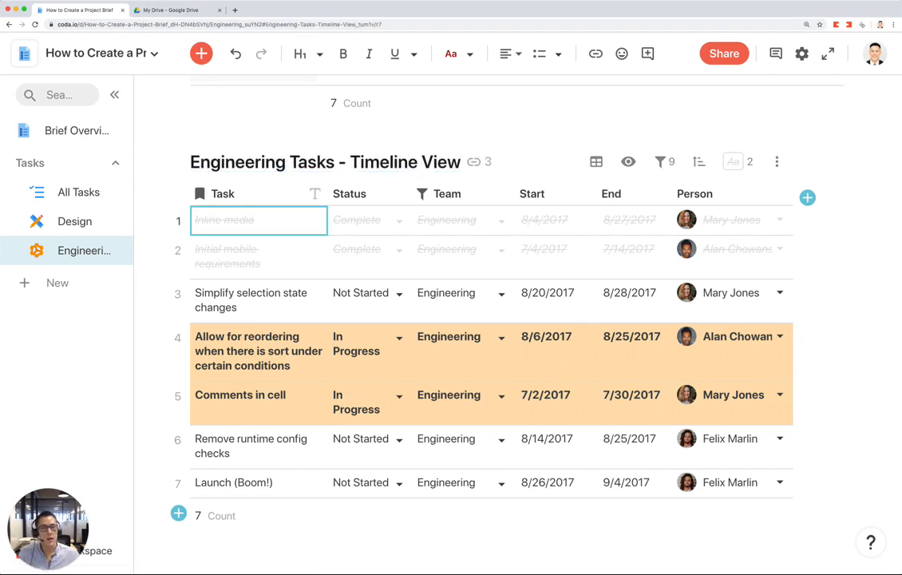
Display the Engineering Tasks - Timeline View as a Gantt chart and give it the full page width
scroll(582, 152, down, 1)
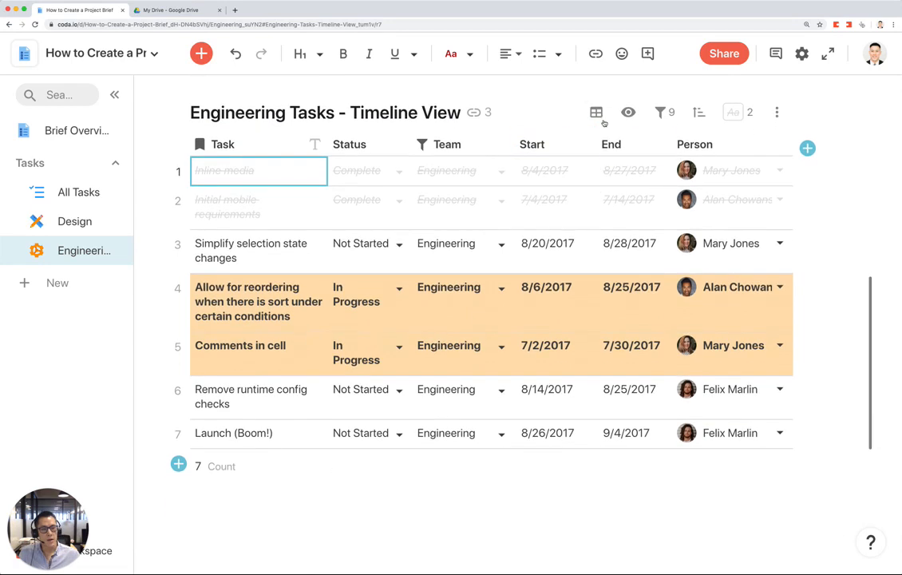
click(599, 114)
scroll(271, 370, down, 3)
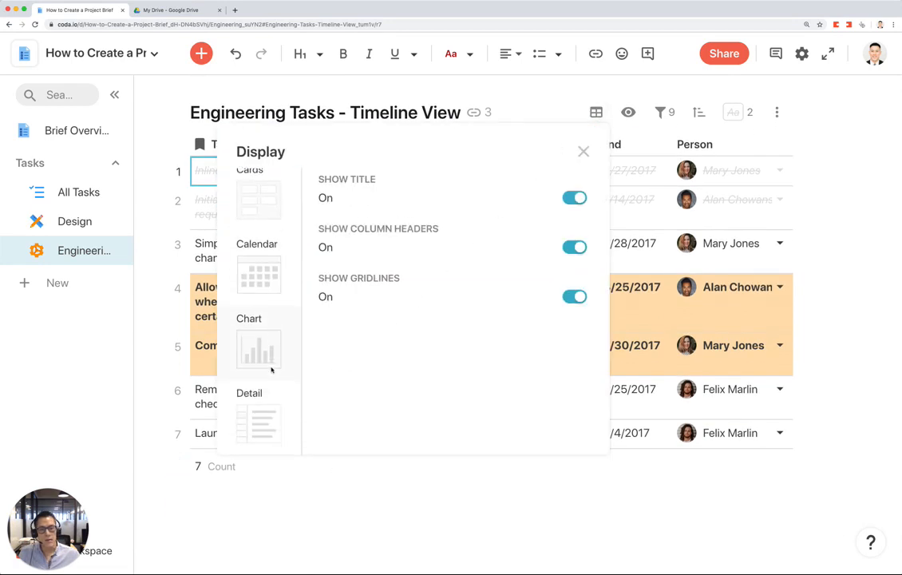
click(270, 355)
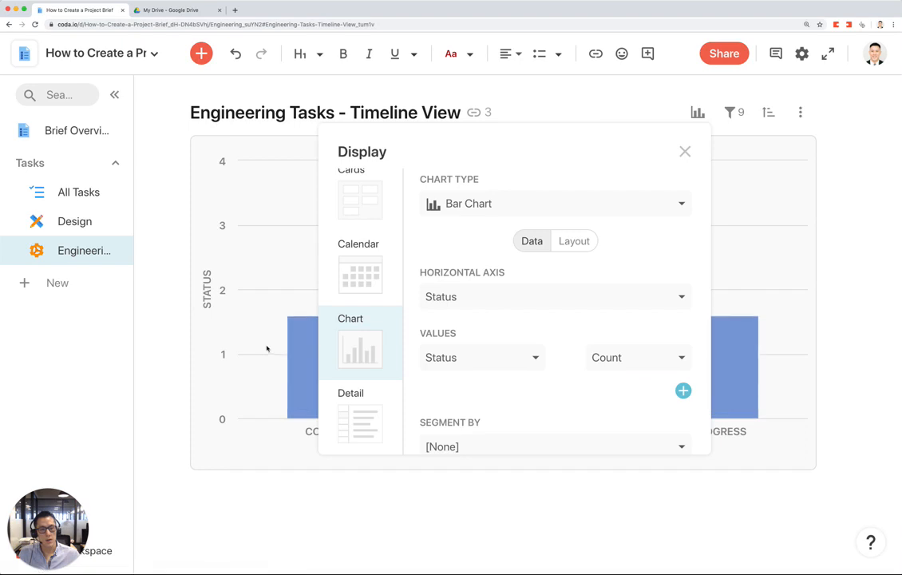
click(486, 207)
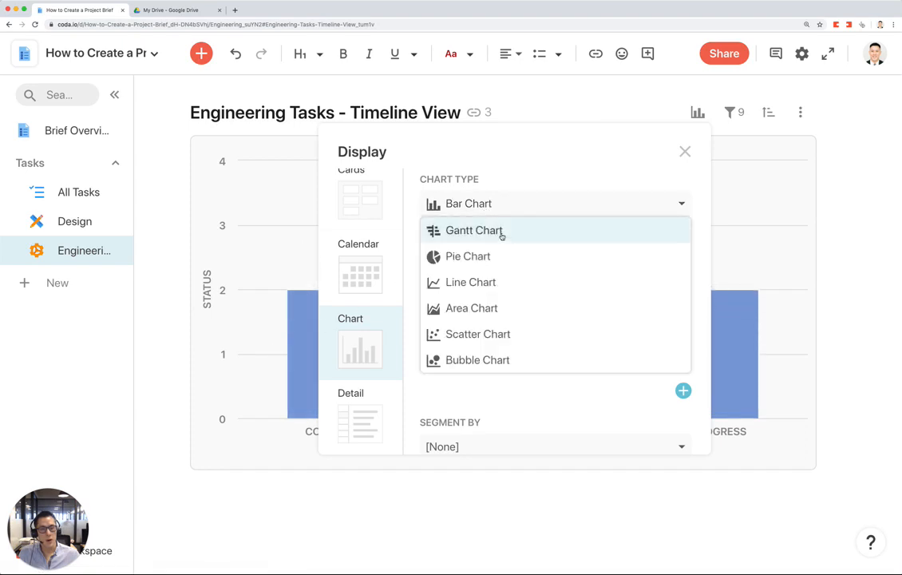
click(482, 232)
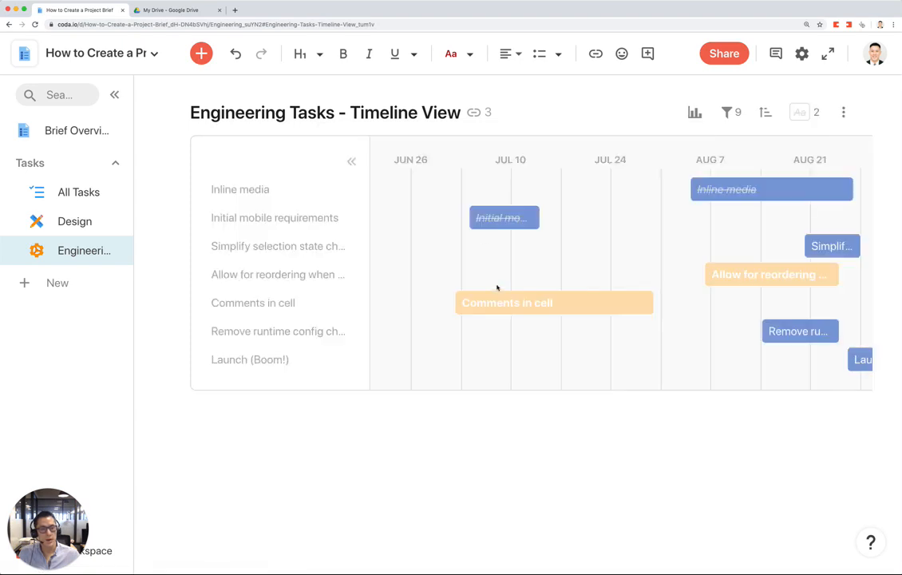
click(114, 94)
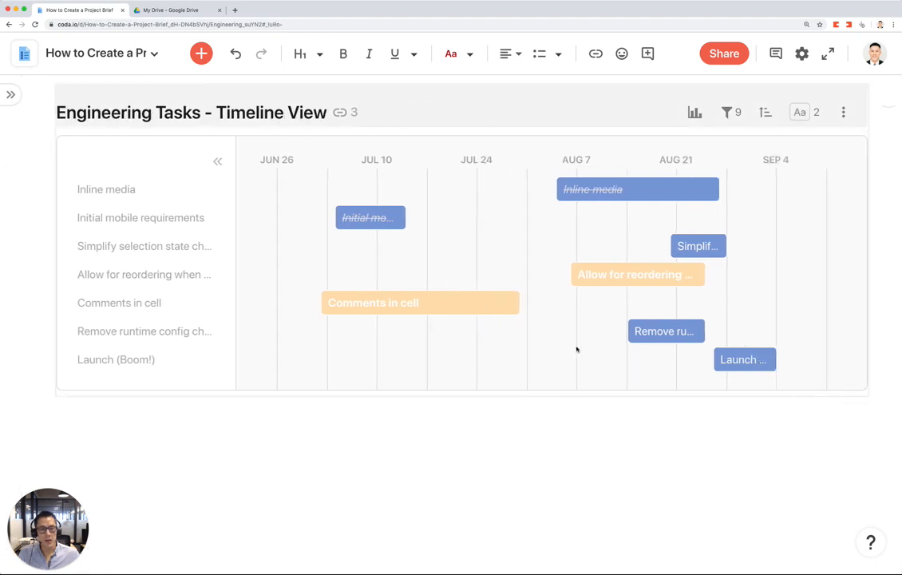
scroll(619, 351, up, 3)
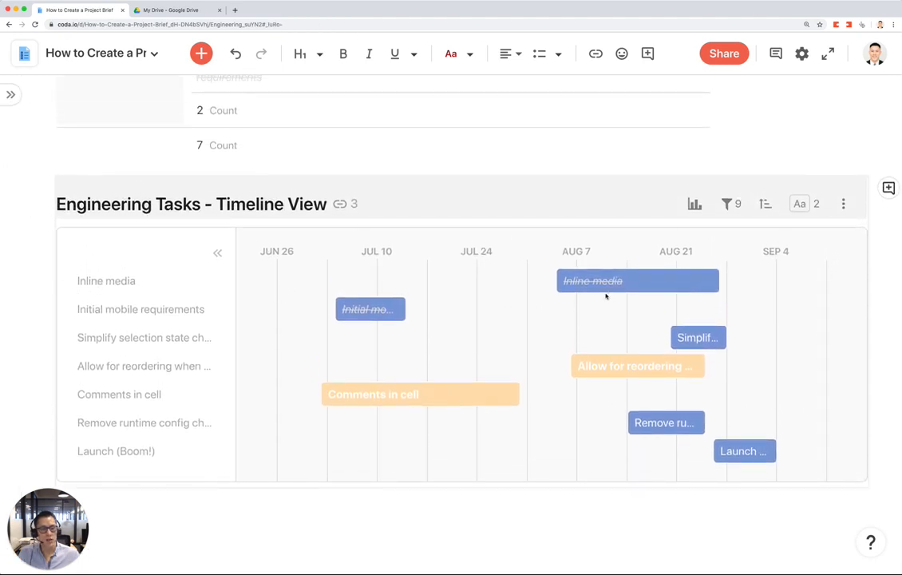
Compare the Engineering Tasks table with the Gantt timeline and examine the details of individual task bars
scroll(464, 289, up, 10)
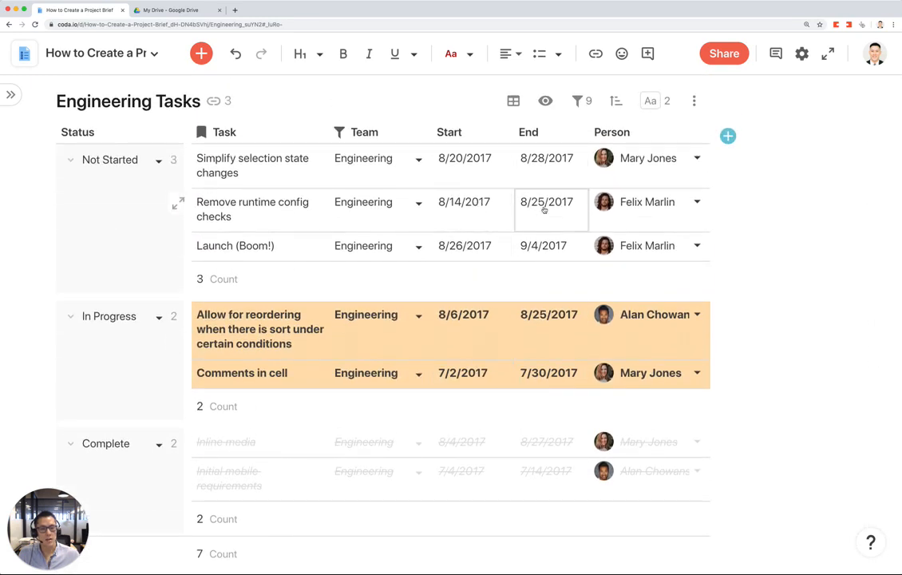
scroll(540, 298, down, 10)
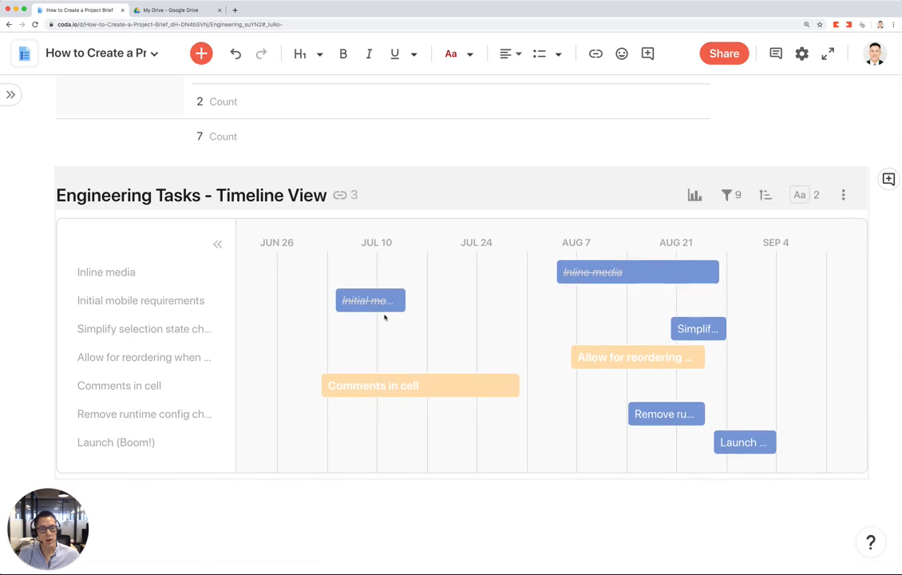
mouse_move(389, 311)
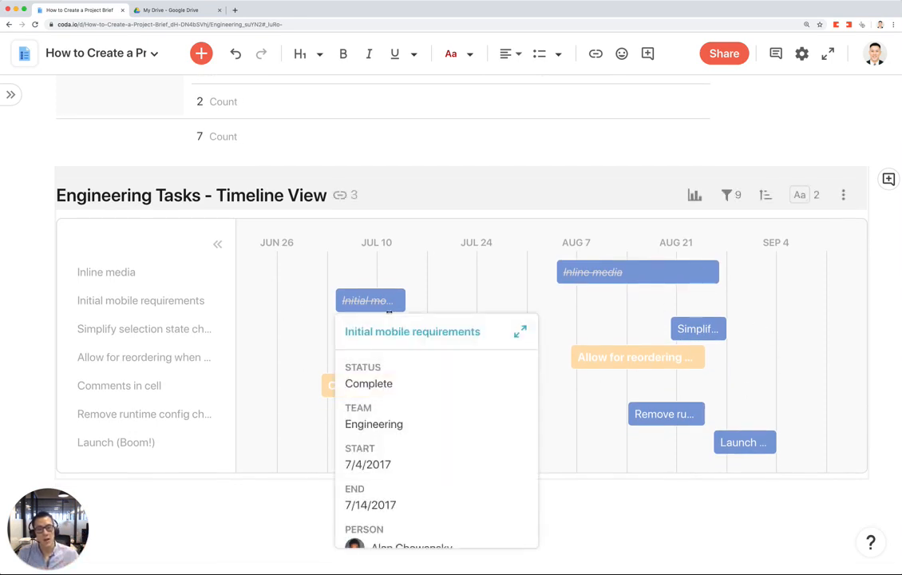
mouse_move(574, 272)
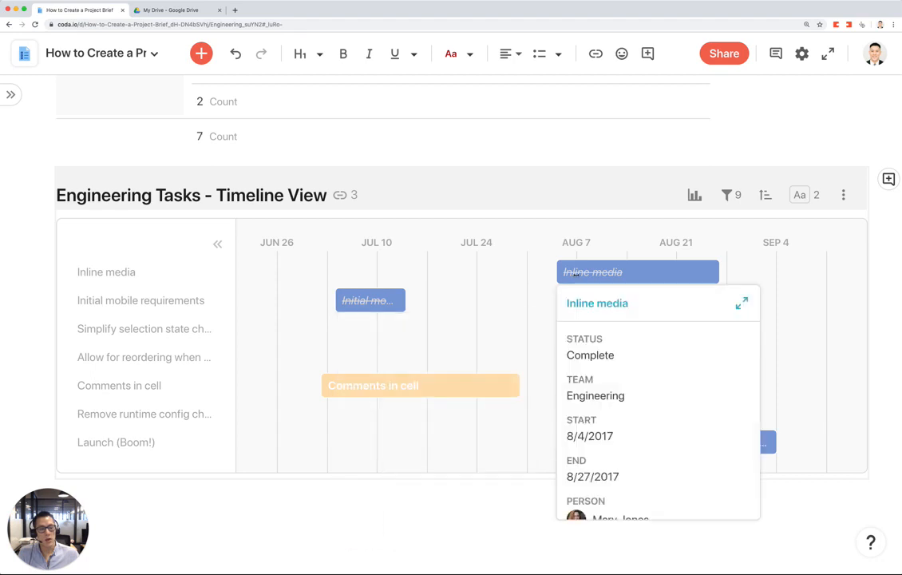
mouse_move(454, 383)
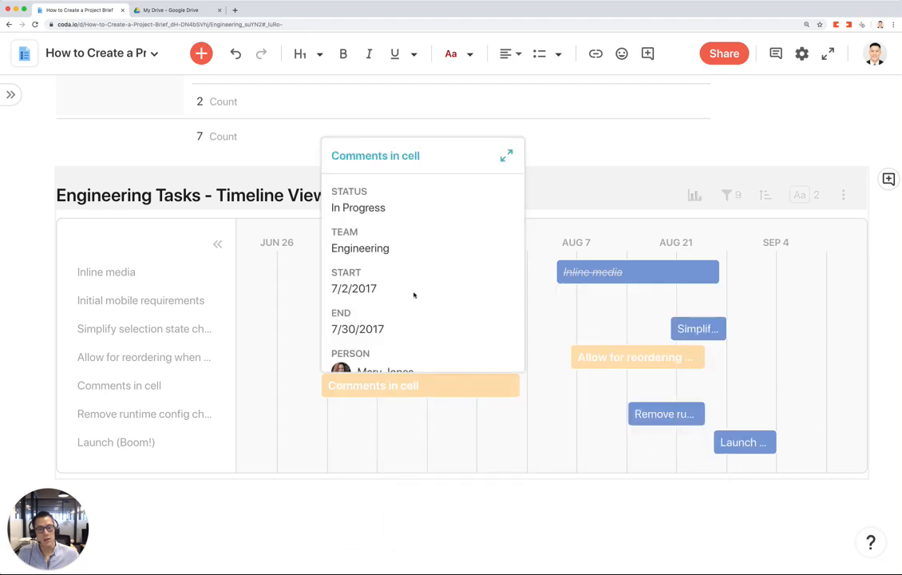
scroll(414, 296, down, 1)
scroll(413, 295, up, 1)
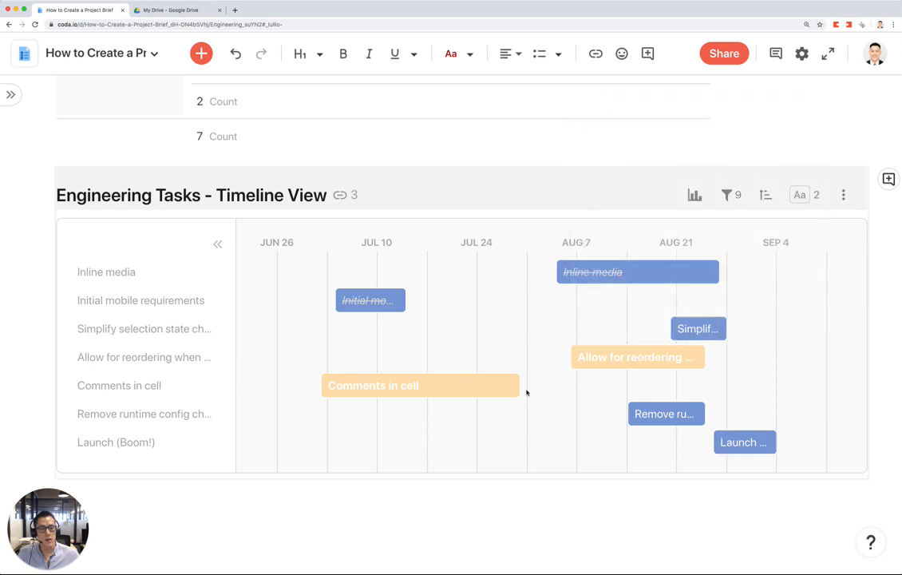
mouse_move(628, 361)
mouse_move(694, 327)
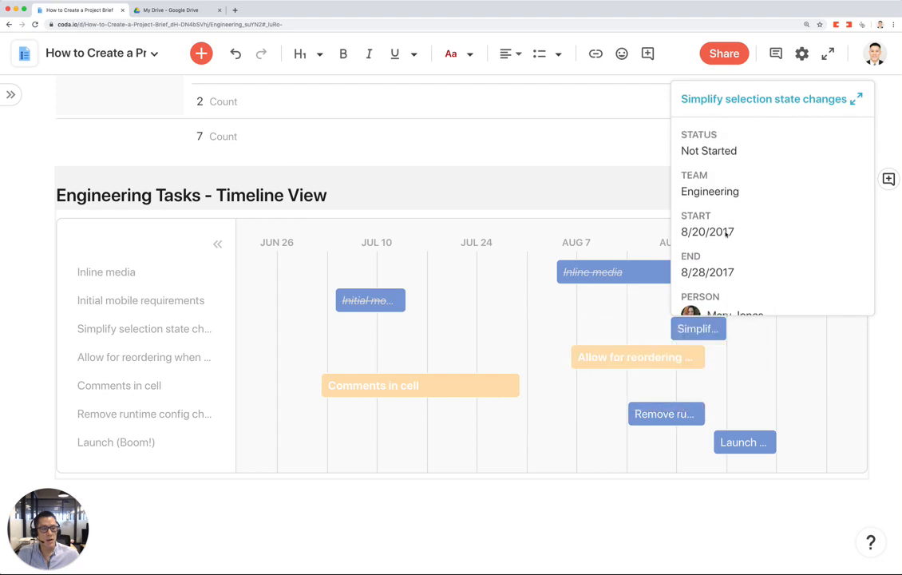
mouse_move(688, 363)
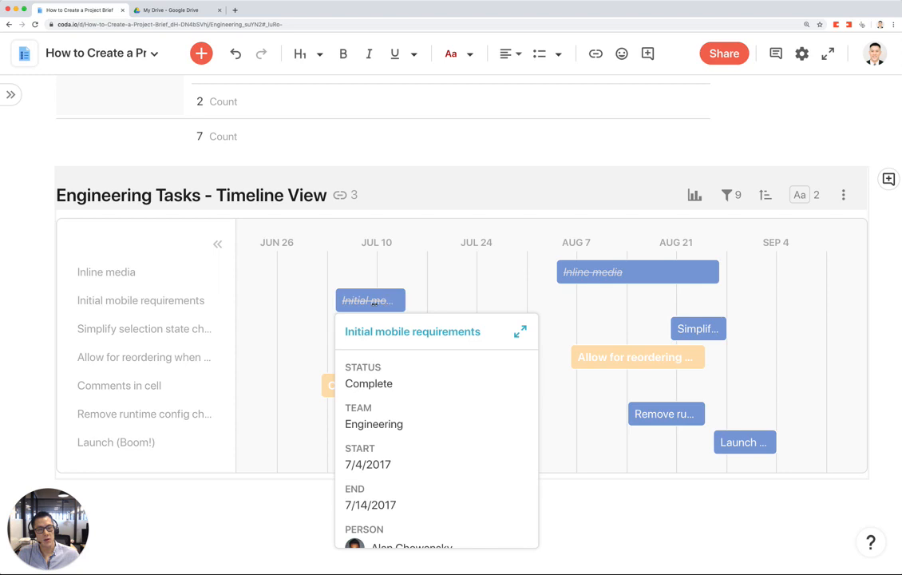
mouse_move(602, 274)
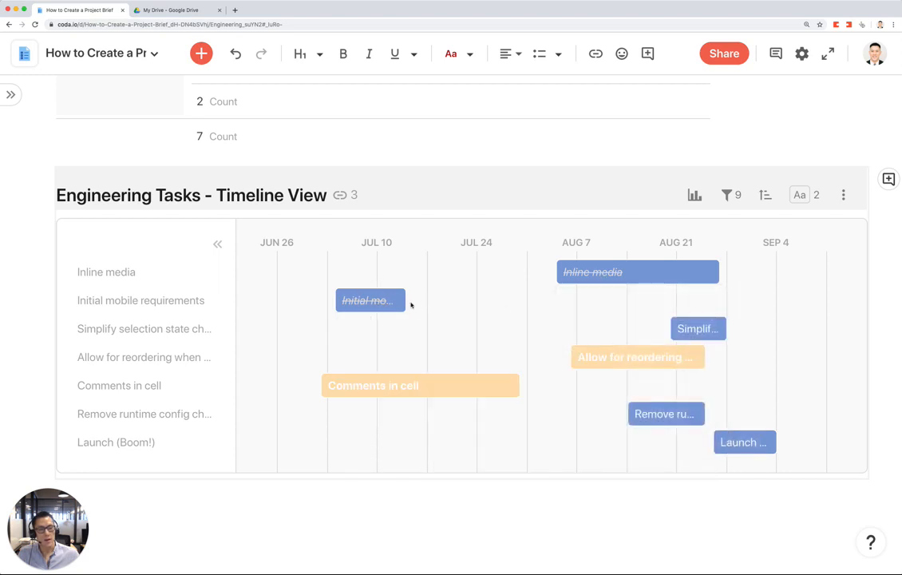
On the timeline, reschedule Initial mobile requirements to 7/7/2017–7/17/2017 and Inline media to 8/1/2017–8/24/2017
drag(411, 304, 431, 304)
mouse_move(597, 274)
mouse_down()
mouse_move(555, 273)
mouse_move(595, 274)
mouse_up()
scroll(581, 272, up, 10)
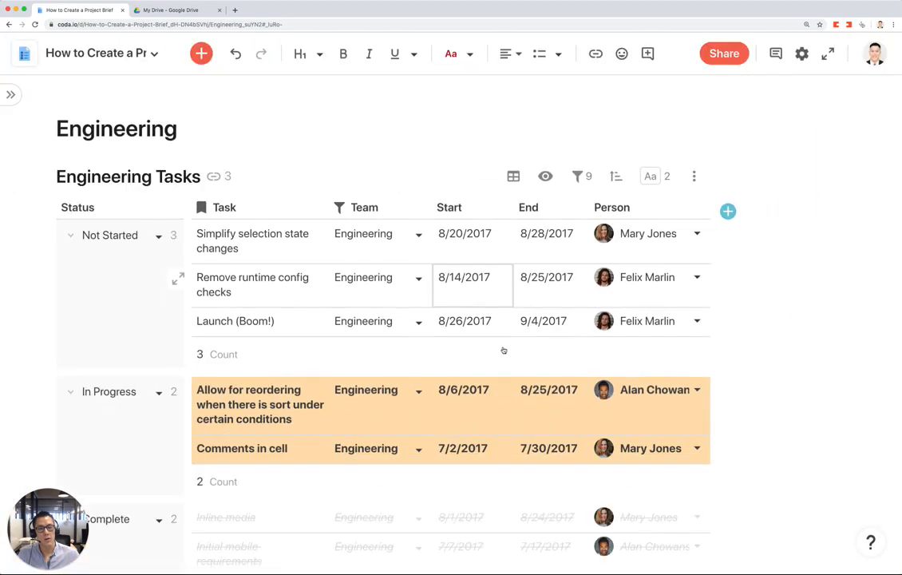
Expand the doc's section list and check the My Tasks sketch in Google Drive, returning to the Coda doc
click(10, 94)
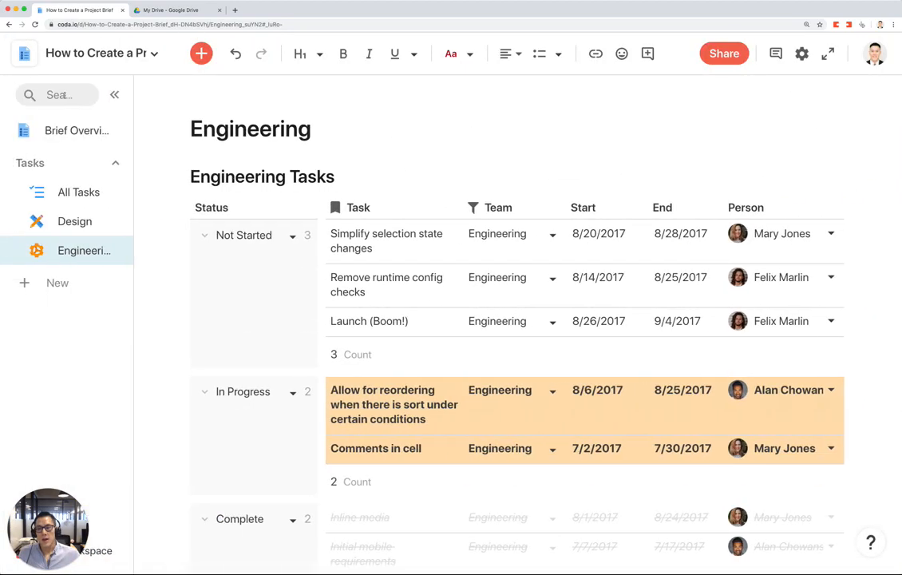
click(180, 10)
scroll(494, 355, down, 1)
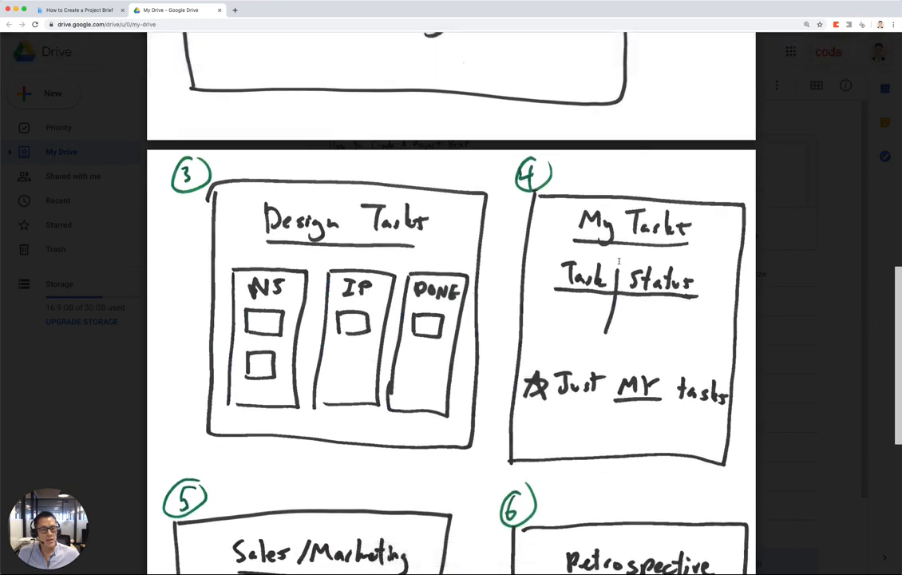
key(ctrl+shift+Tab)
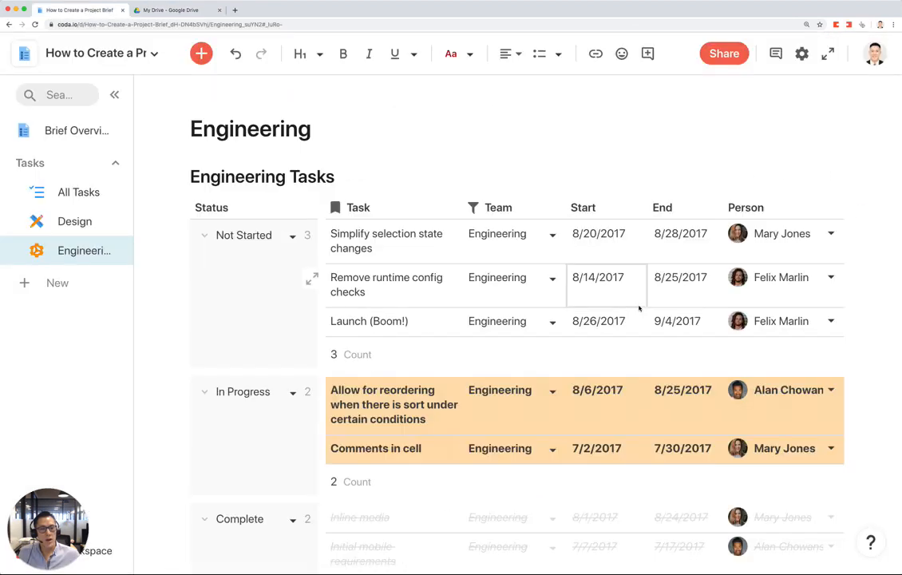
In All Tasks, assign Interaction model design, Initial mobile requirements and Simplify selection state changes to the signed-in user
click(79, 191)
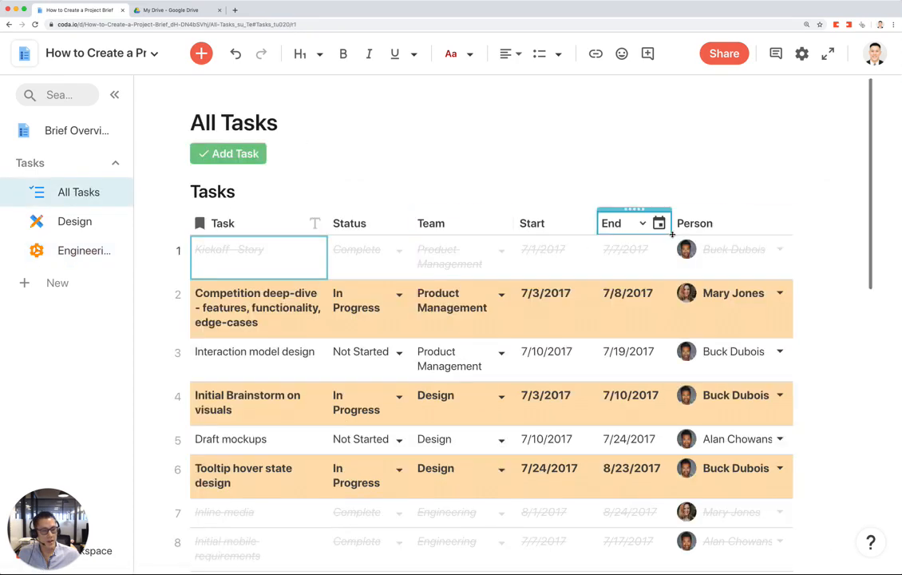
click(779, 351)
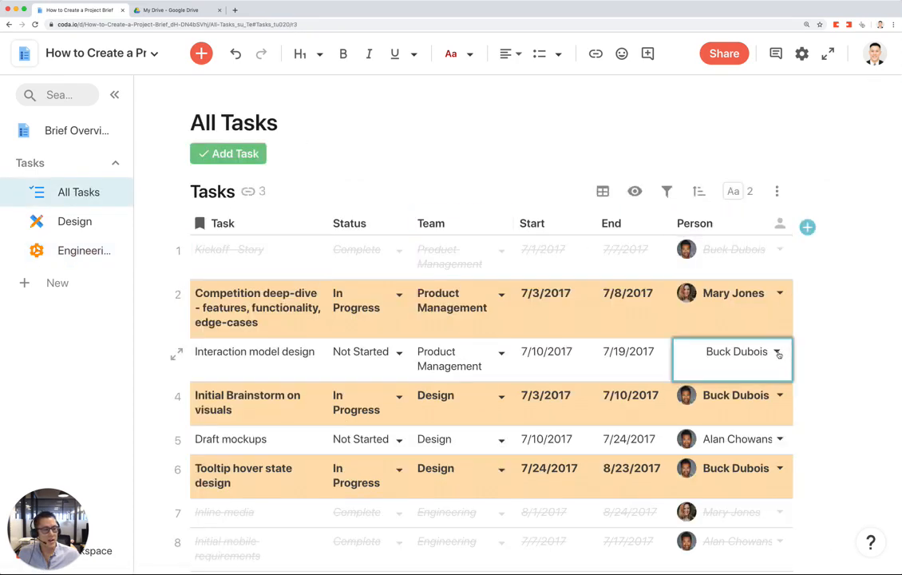
click(719, 375)
scroll(777, 431, down, 3)
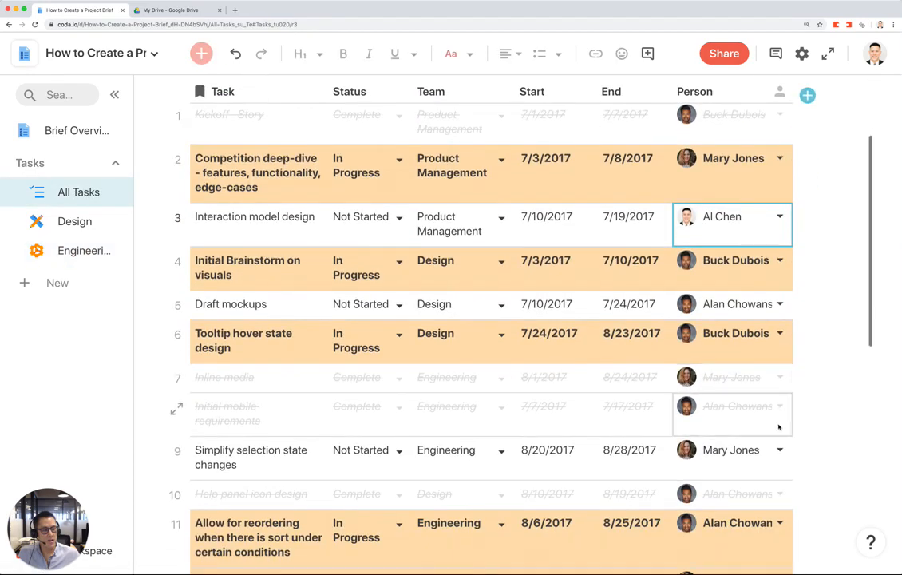
click(782, 410)
click(646, 201)
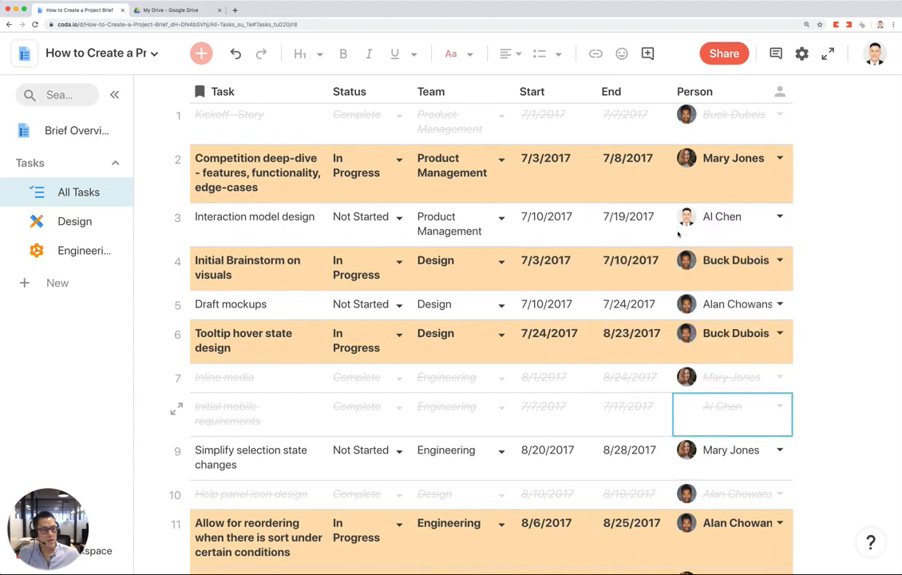
scroll(735, 362, down, 3)
click(779, 342)
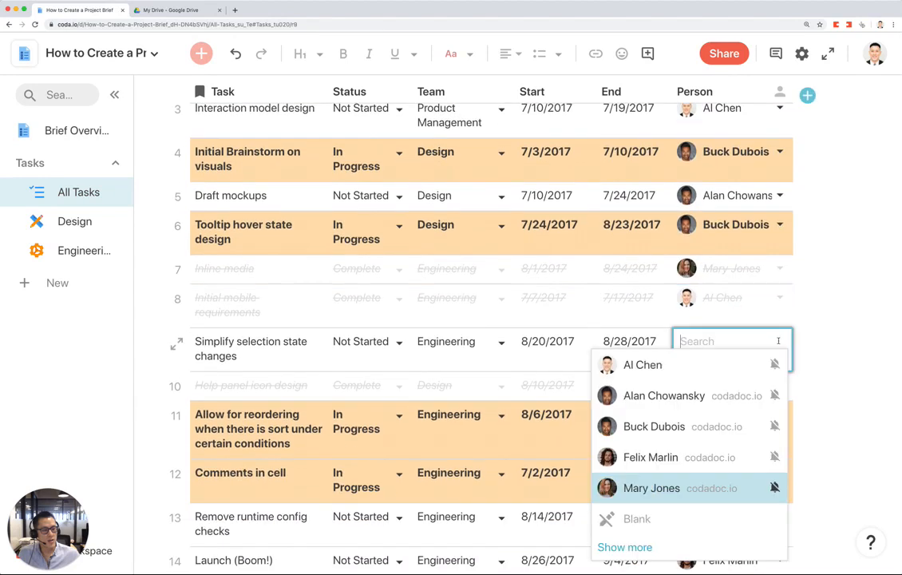
click(718, 365)
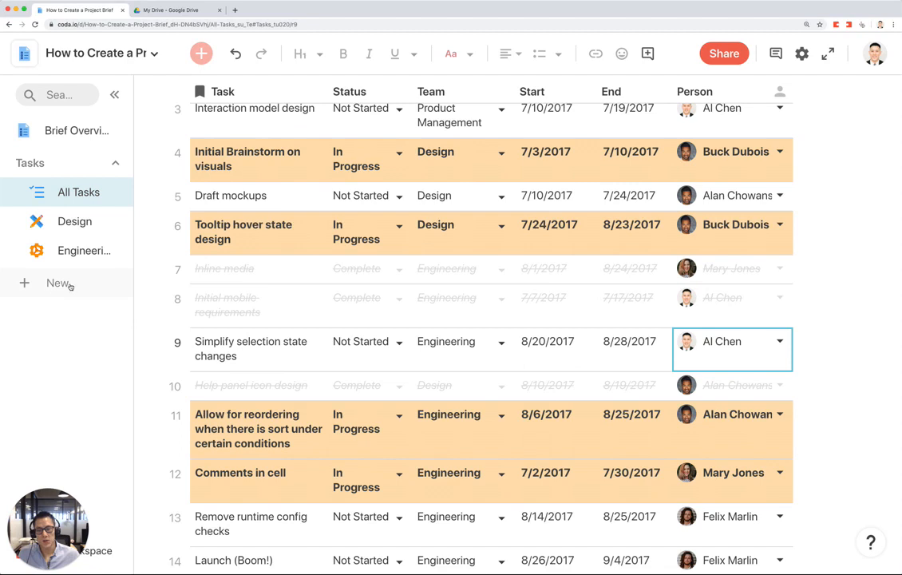
Add a section named "My Tasks" to the Tasks folder and give it a hierarchy diagram icon
click(100, 163)
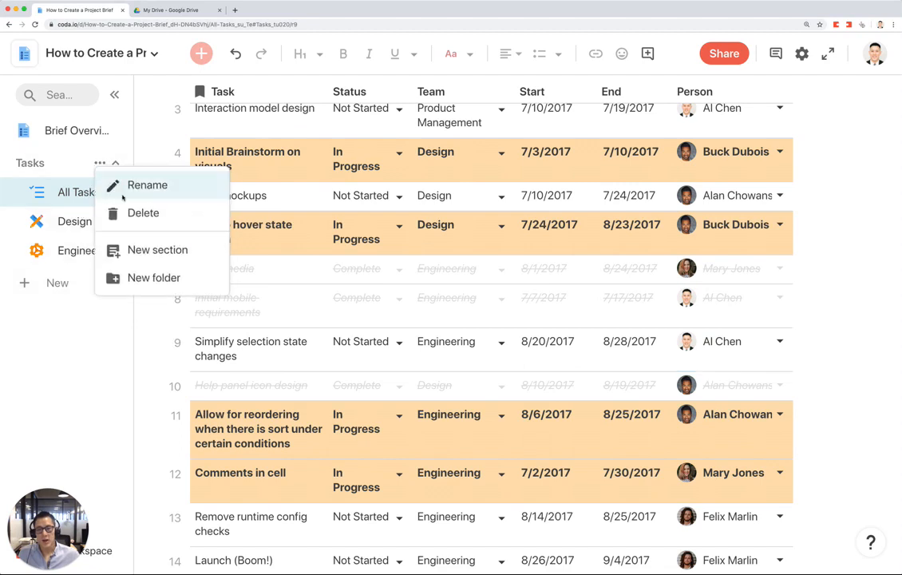
click(136, 250)
text(My )
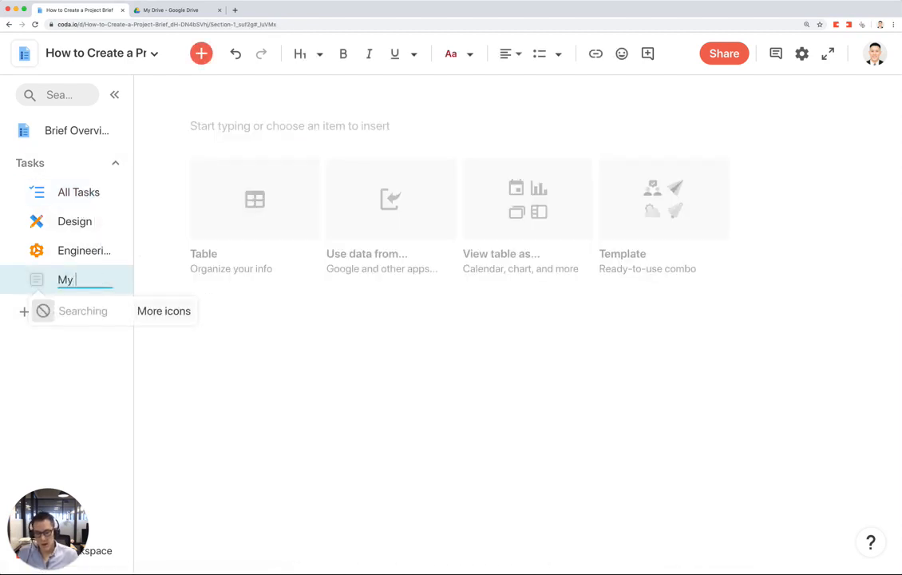
text(Tasks)
key(Return)
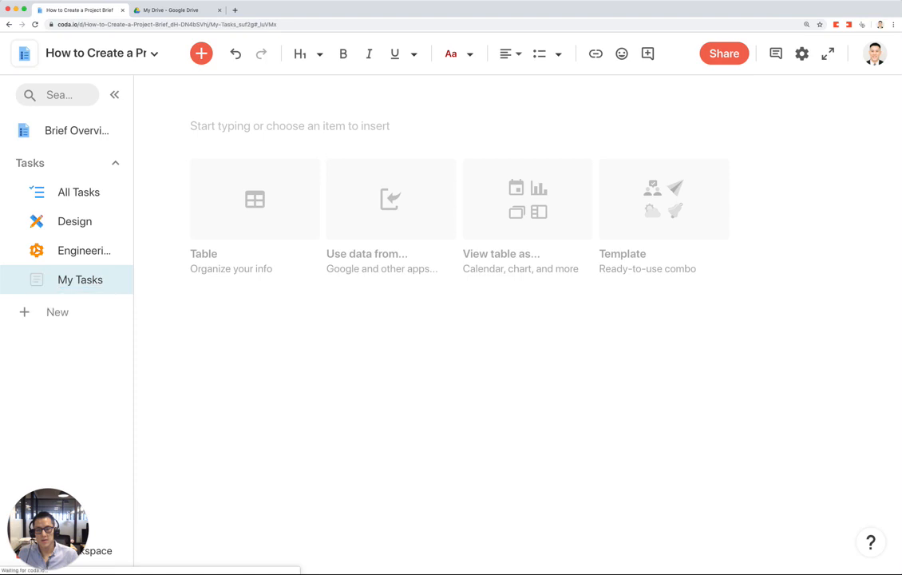
click(38, 281)
click(72, 362)
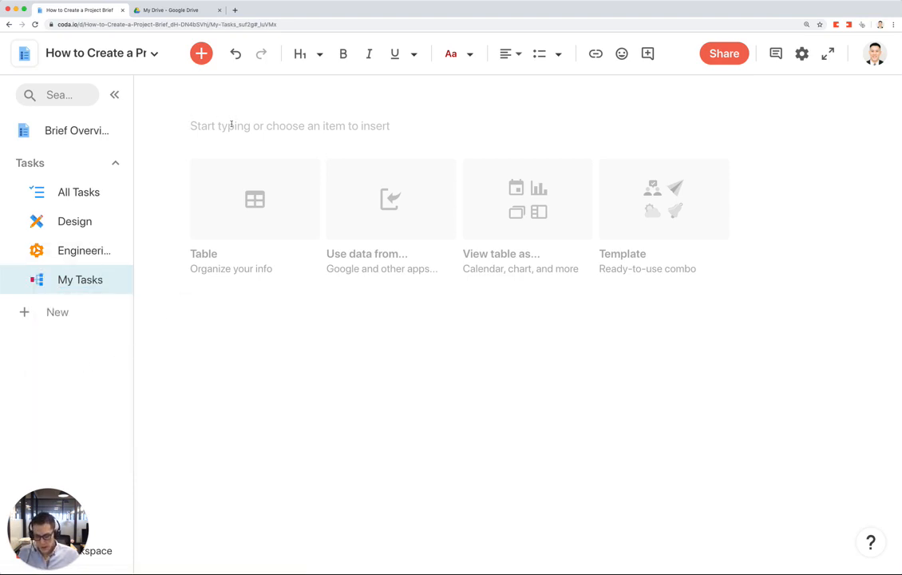
Add the level 1 heading "My Tasks" to the empty section and insert a table view of Tasks below it
text(# My Tasks)
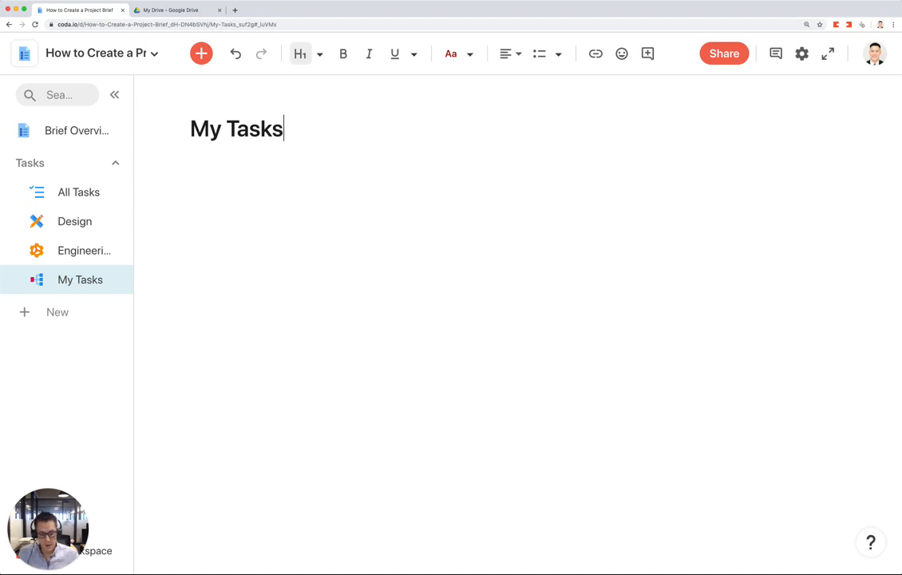
key(Return)
click(201, 54)
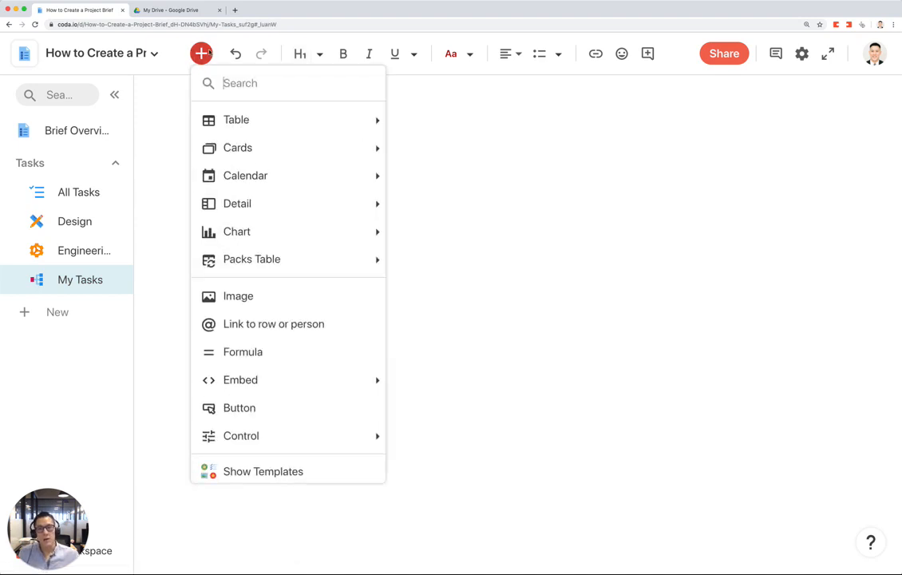
mouse_move(247, 119)
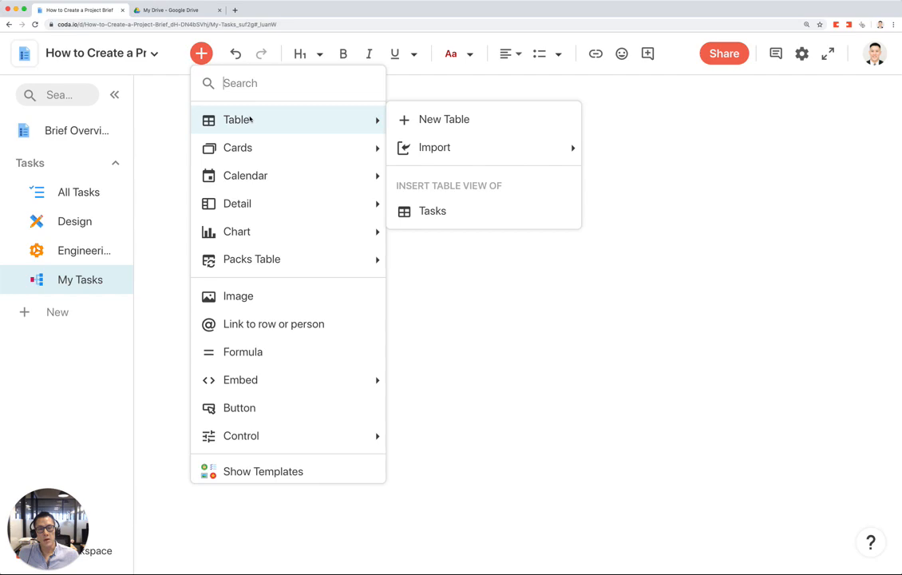
click(460, 211)
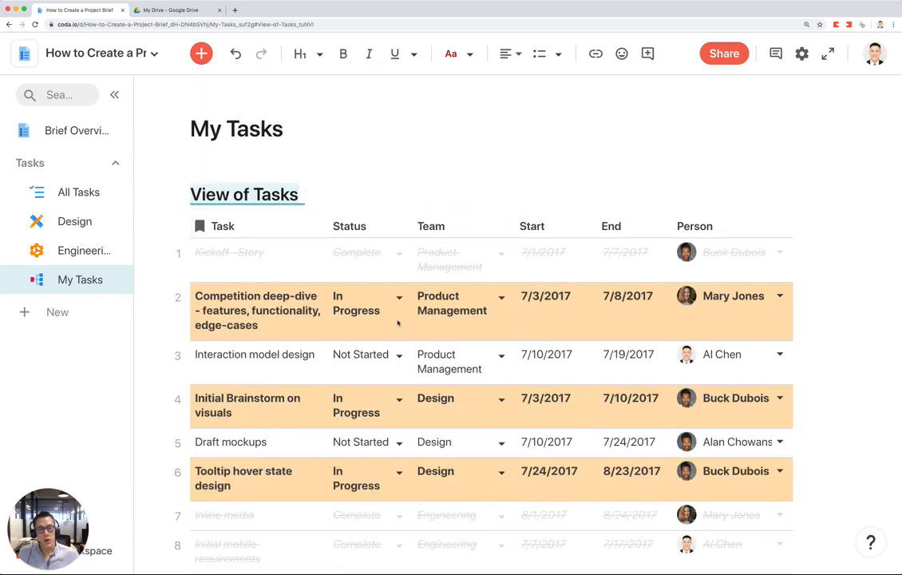
Look over the rows of the new view of Tasks and rename it to "My Tasks Only!"
scroll(469, 387, down, 5)
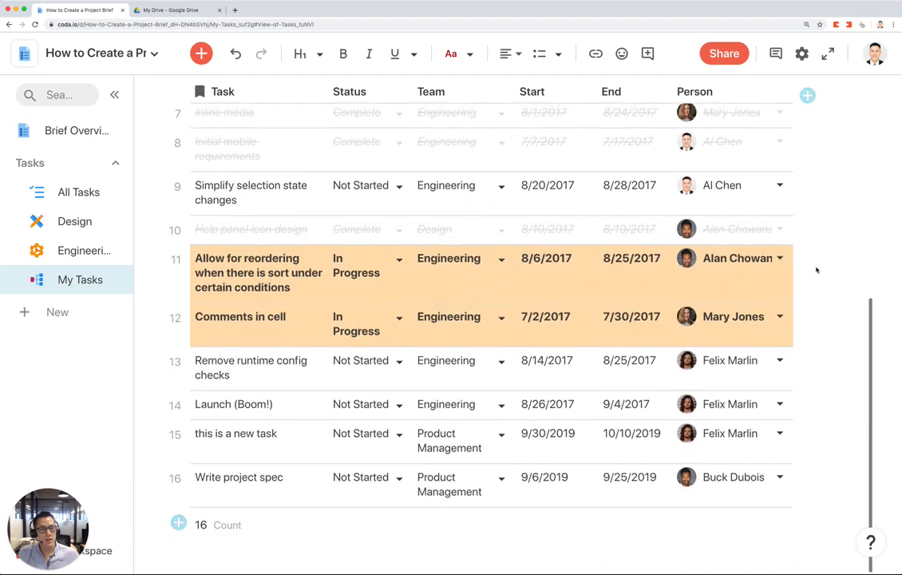
scroll(766, 303, up, 2)
scroll(722, 334, up, 3)
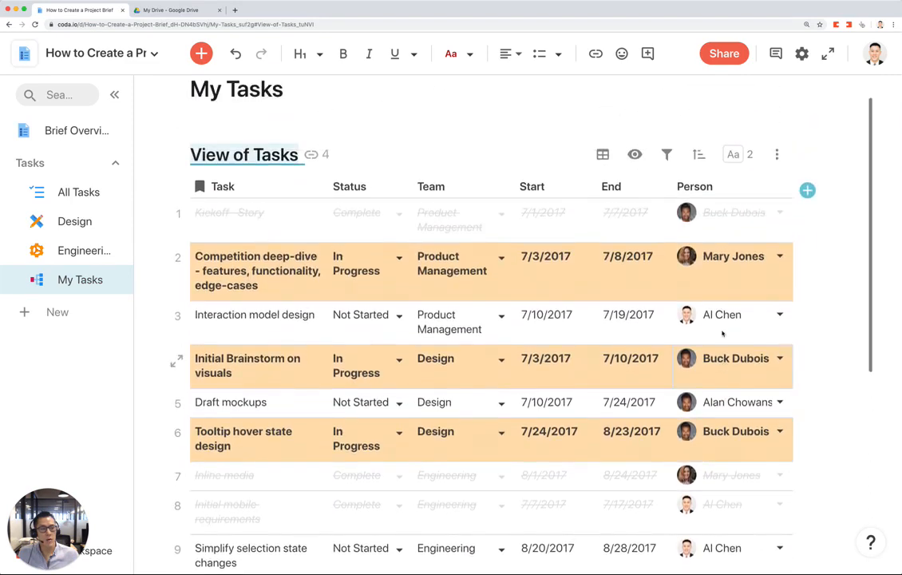
double_click(253, 200)
triple_click(253, 199)
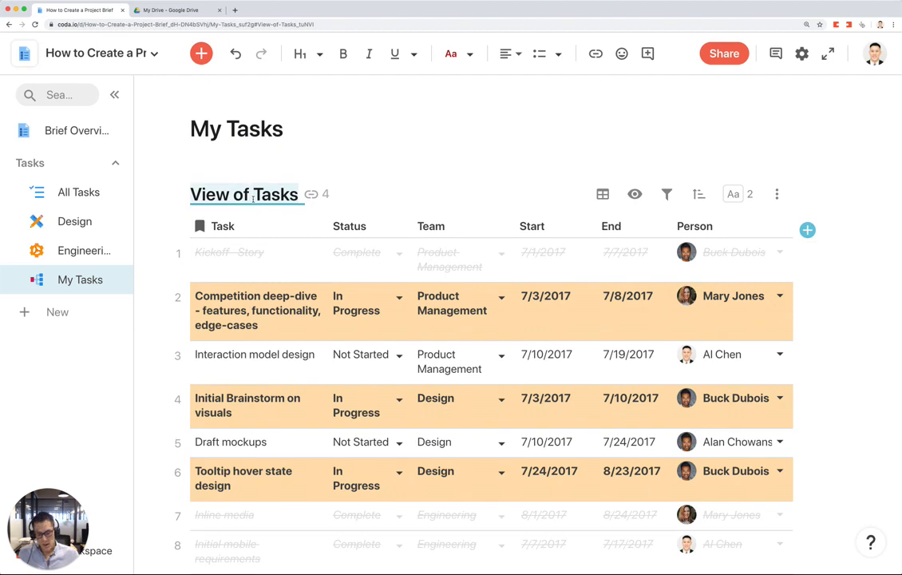
text(My Tasks Only)
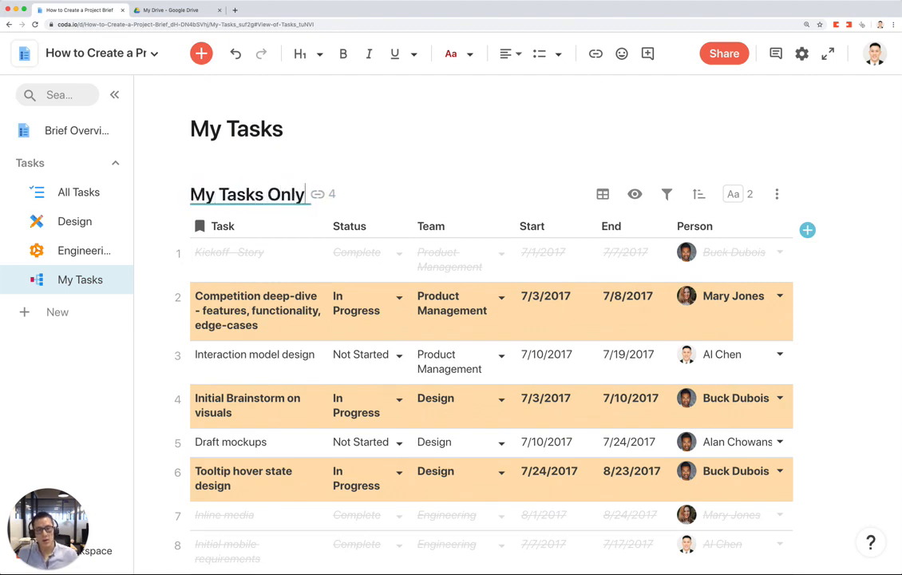
text(!)
key(Return)
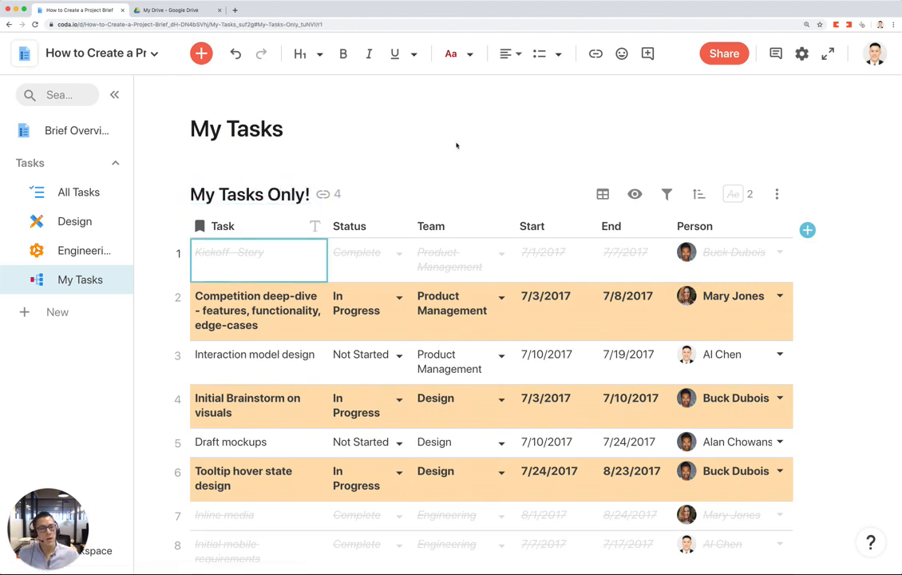
Filter the My Tasks Only! view by Person to show only the tasks assigned to the signed-in user's own name
click(667, 194)
click(434, 320)
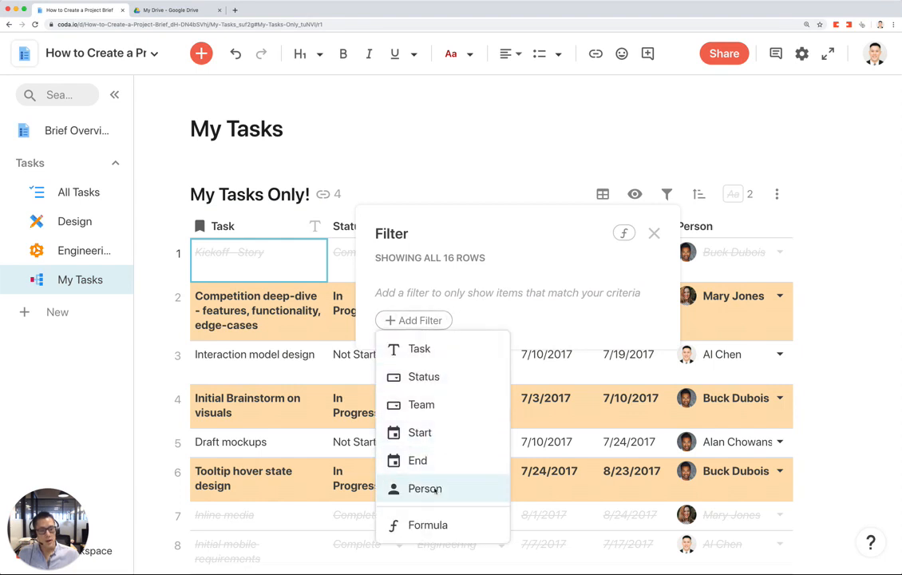
click(436, 488)
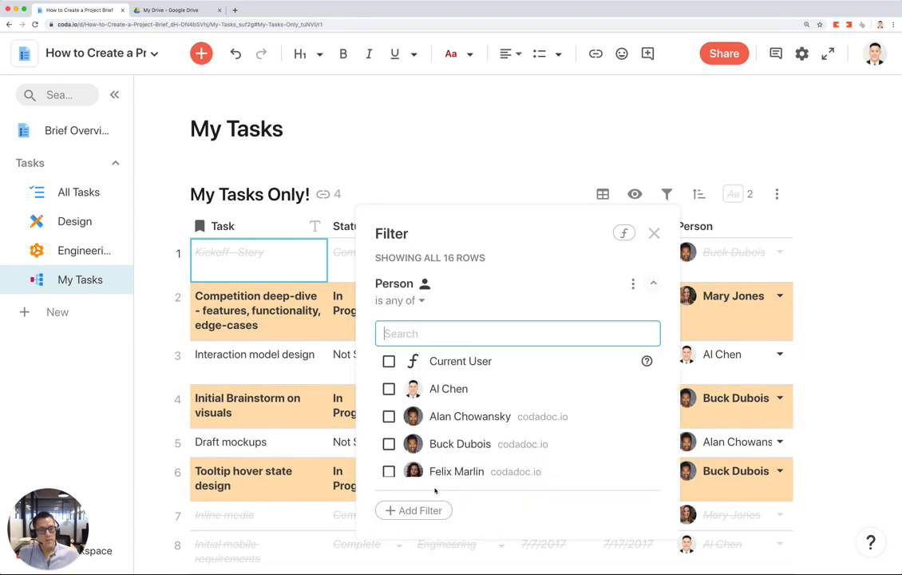
click(389, 389)
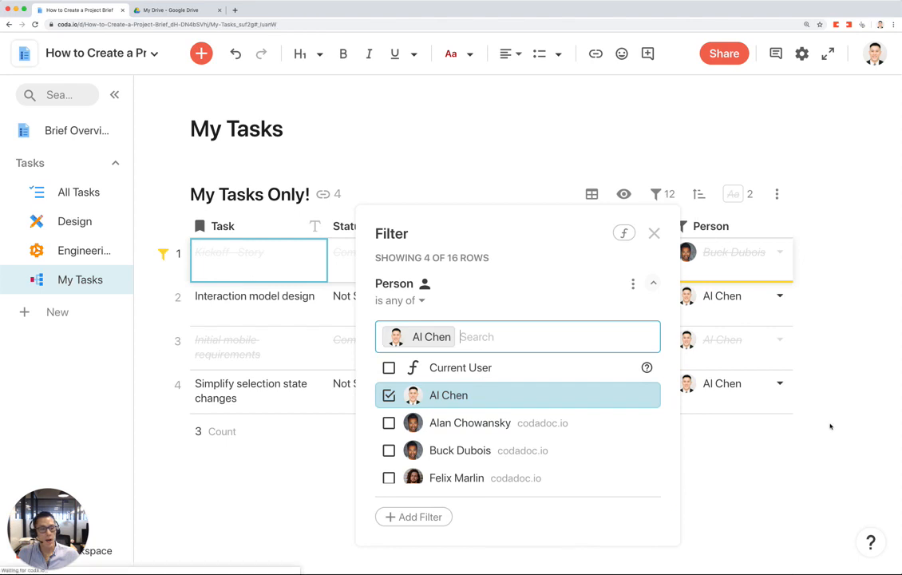
Switch the Person filter of the My Tasks Only! view from the named person to Current User
click(829, 424)
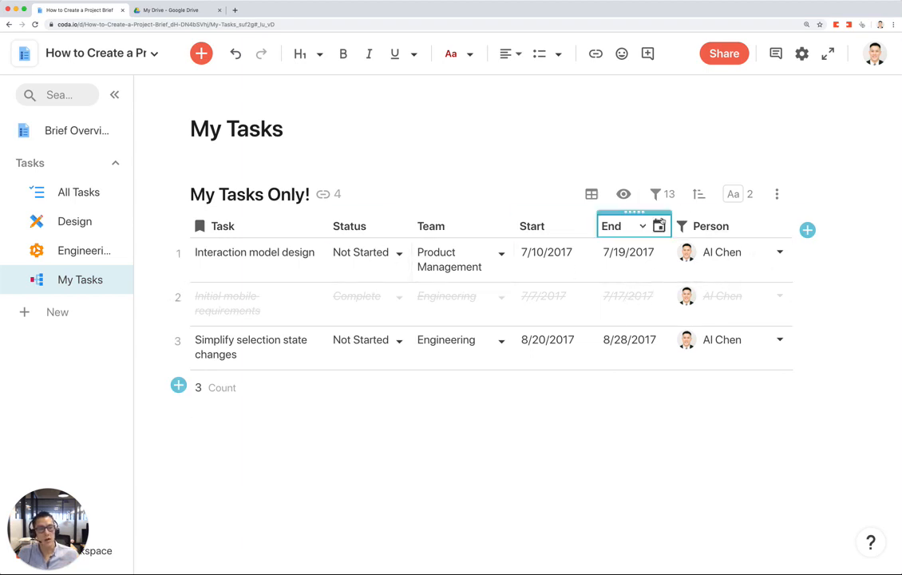
click(659, 194)
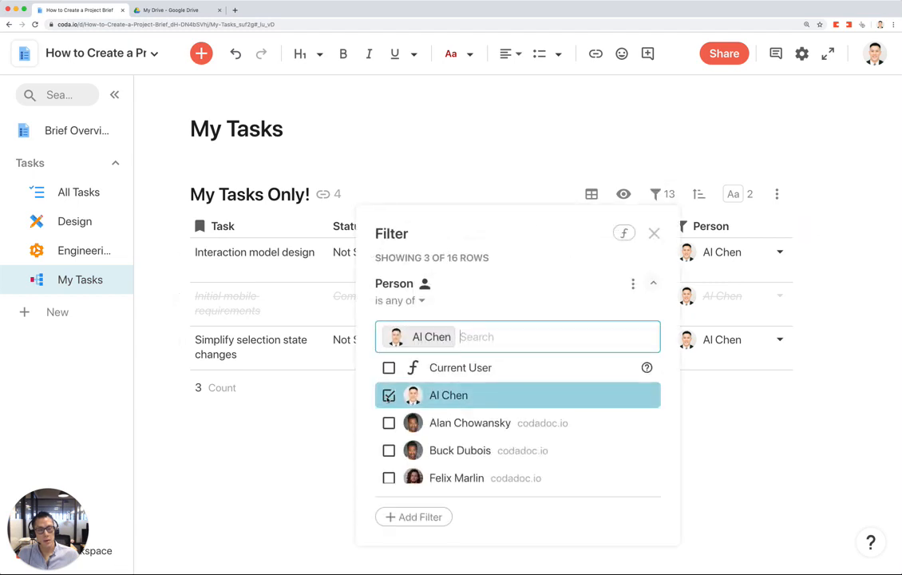
click(389, 396)
click(389, 362)
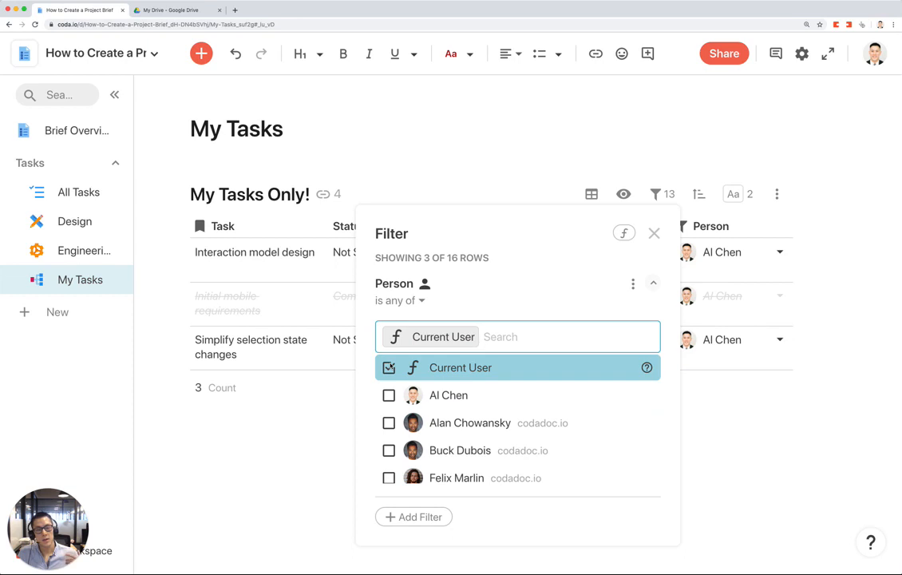
click(344, 327)
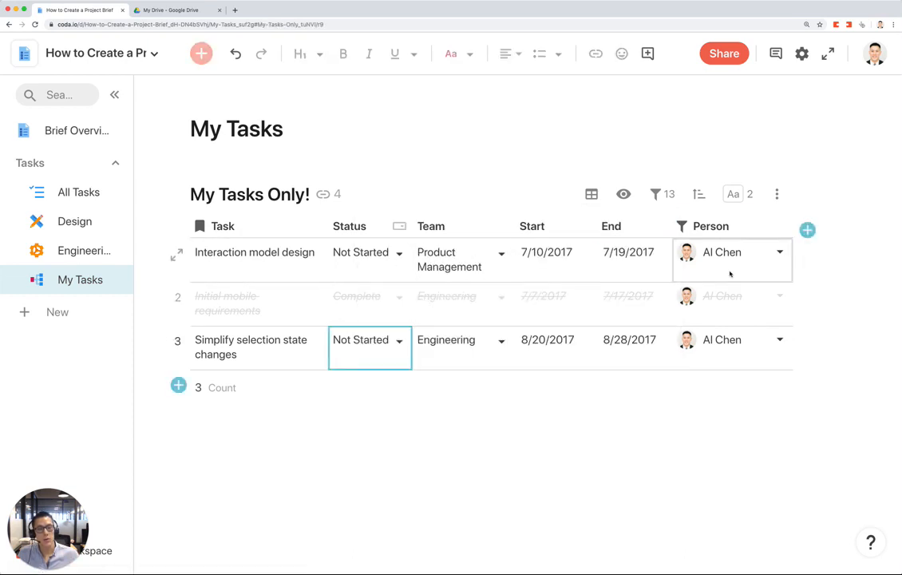
Hide the Team, Start and End columns of the My Tasks Only! view
click(771, 271)
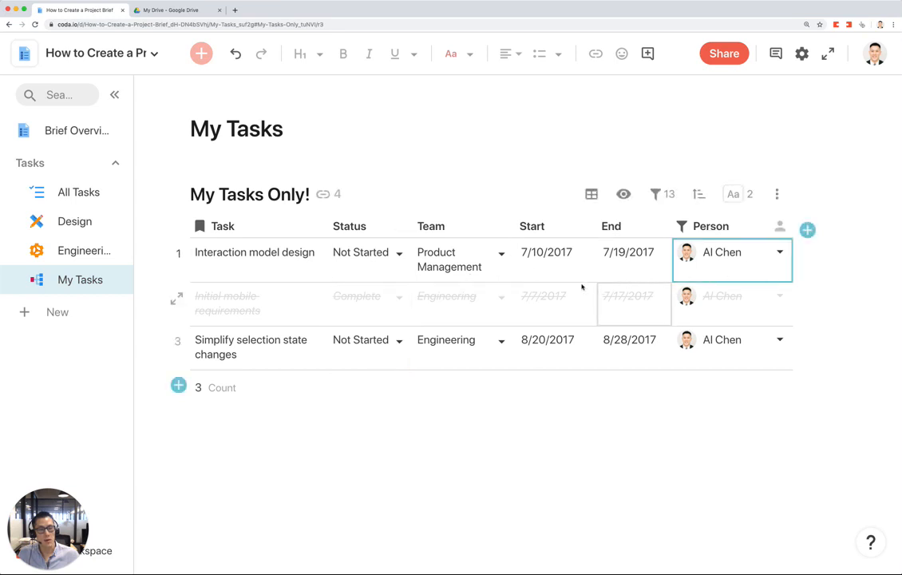
click(426, 225)
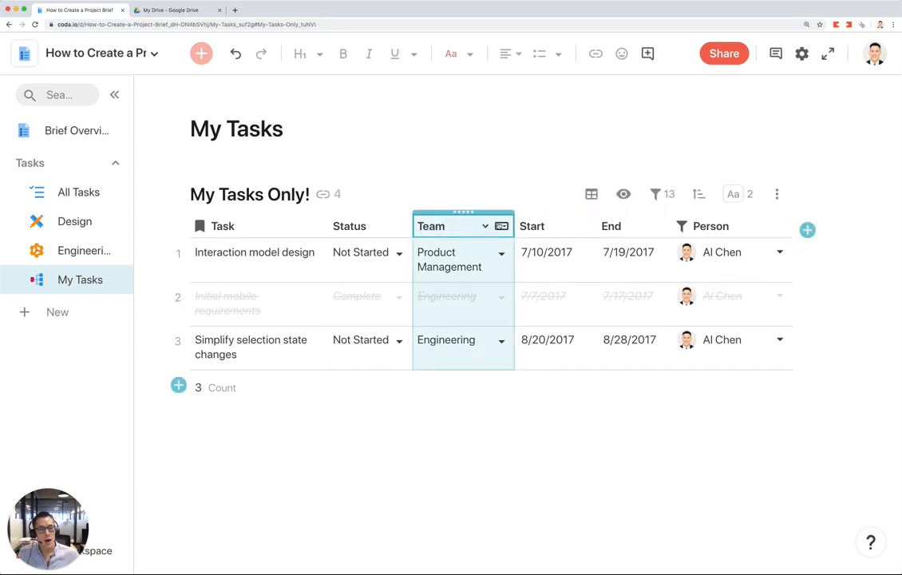
shift+click(617, 224)
right_click(617, 225)
click(655, 279)
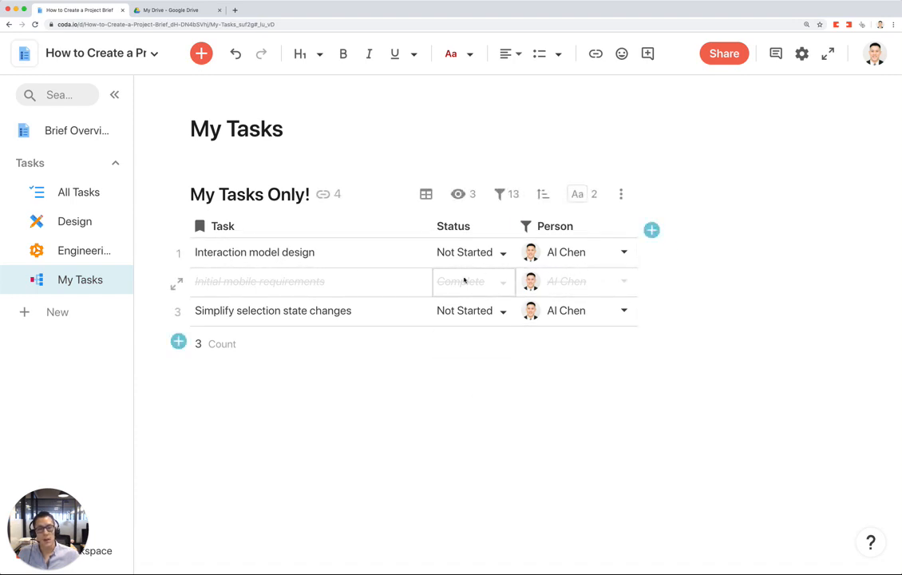
Reassign the Interaction model design task to another person and check the view's Current User filter
click(622, 251)
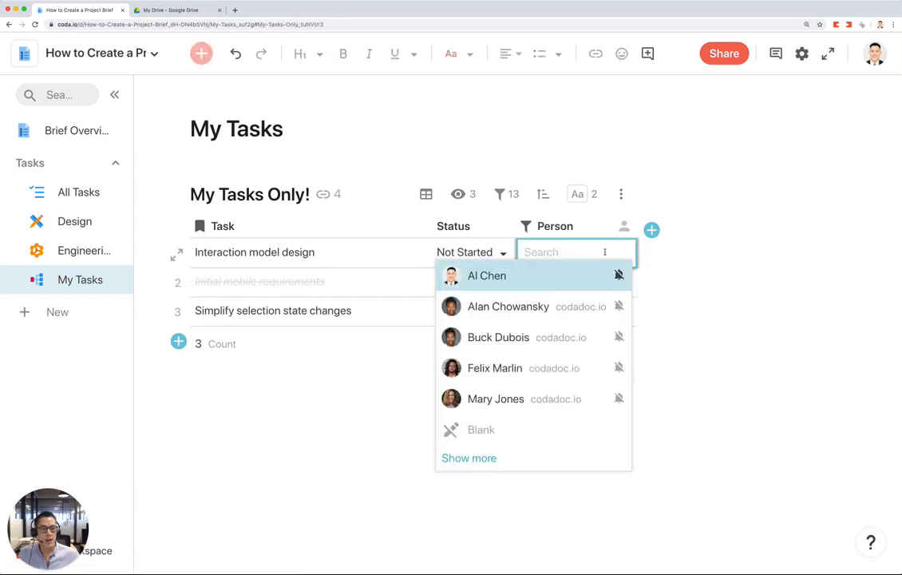
click(514, 338)
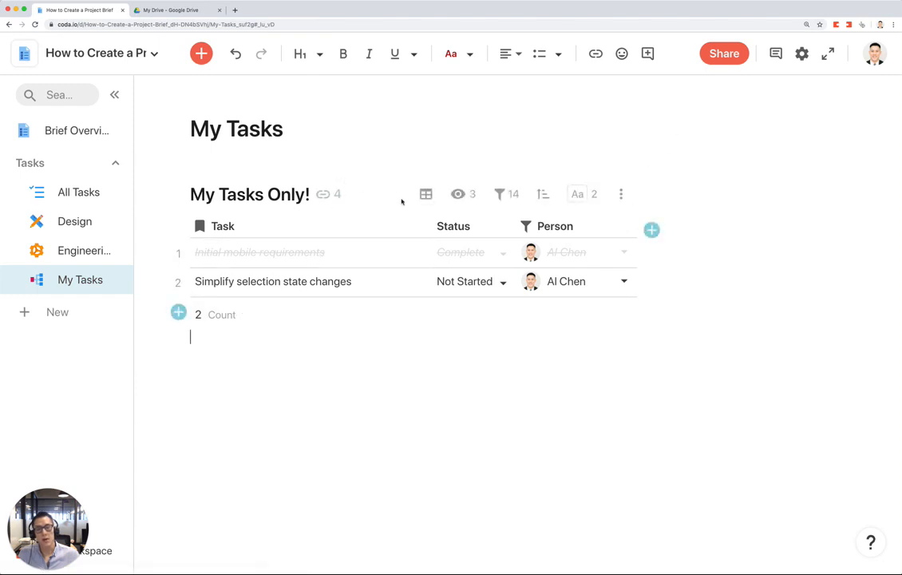
click(520, 197)
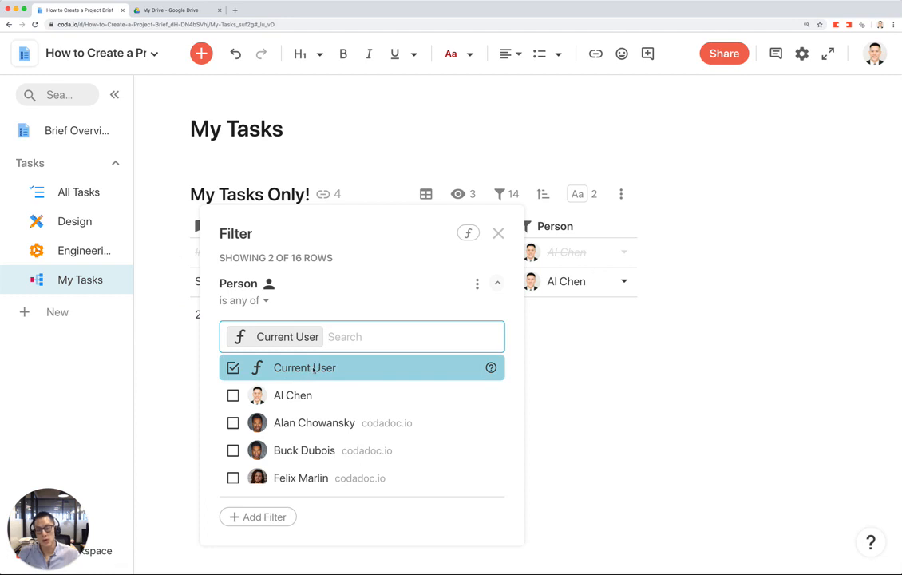
click(539, 346)
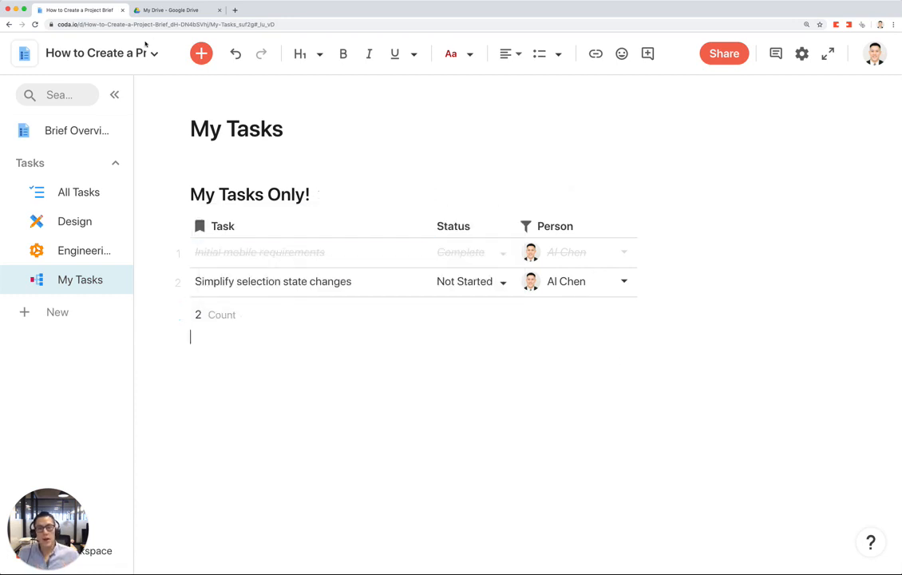
Widen the sidebar slightly, switch to the sketch PDF in Google Drive and compare its Task List, Design Tasks and My Tasks layouts
drag(132, 106, 149, 106)
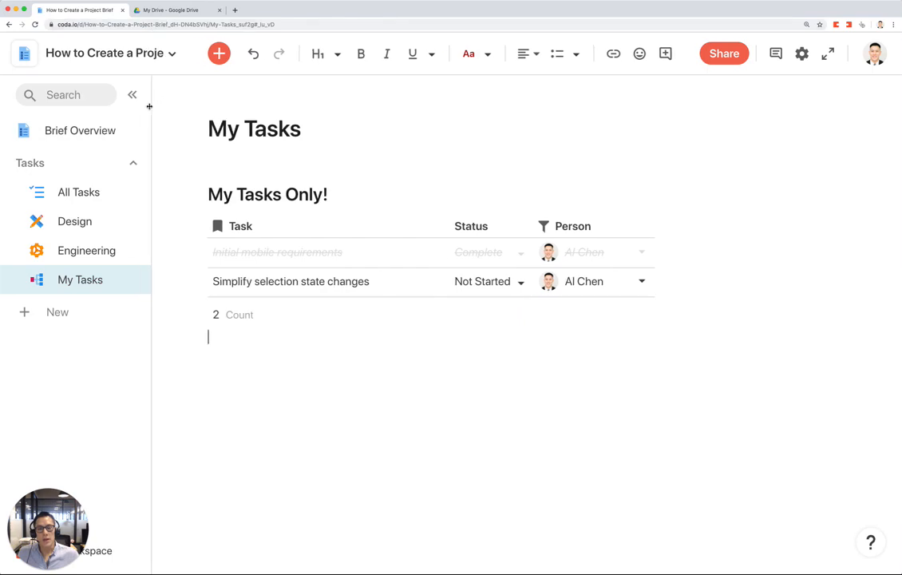
click(166, 11)
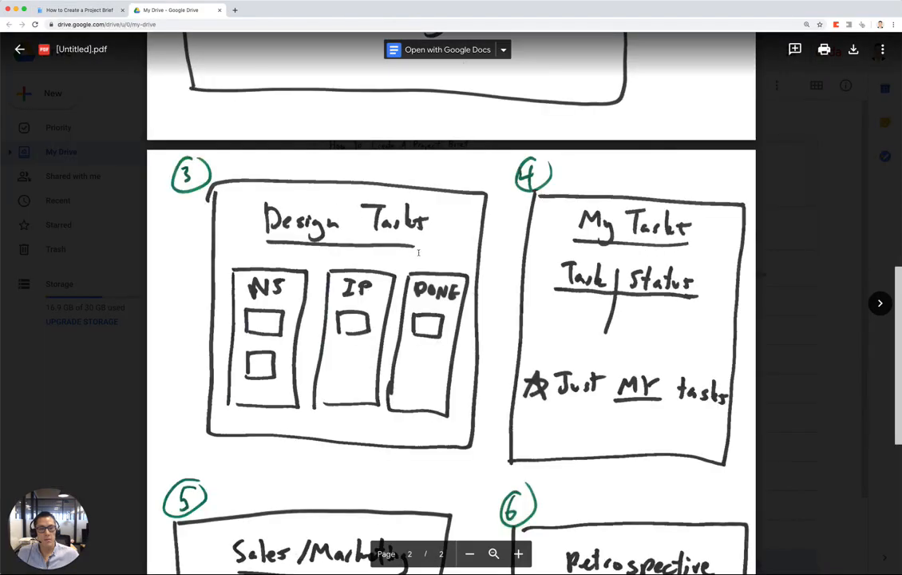
scroll(379, 278, up, 3)
scroll(379, 279, up, 3)
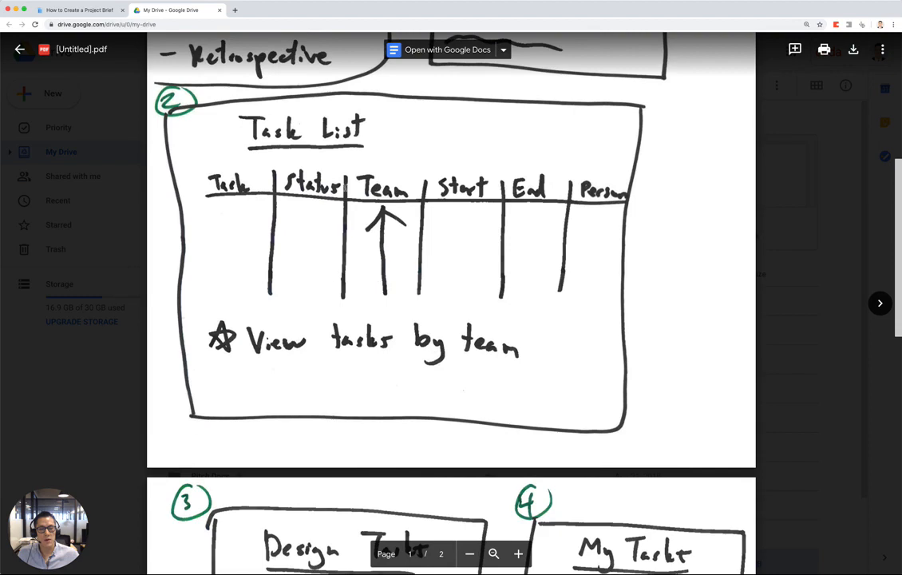
scroll(459, 229, down, 5)
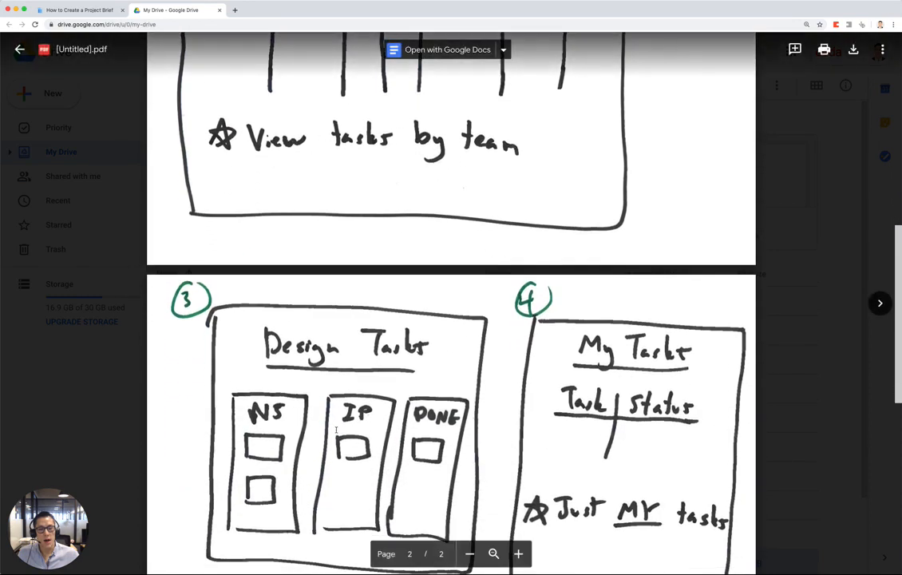
scroll(661, 391, down, 2)
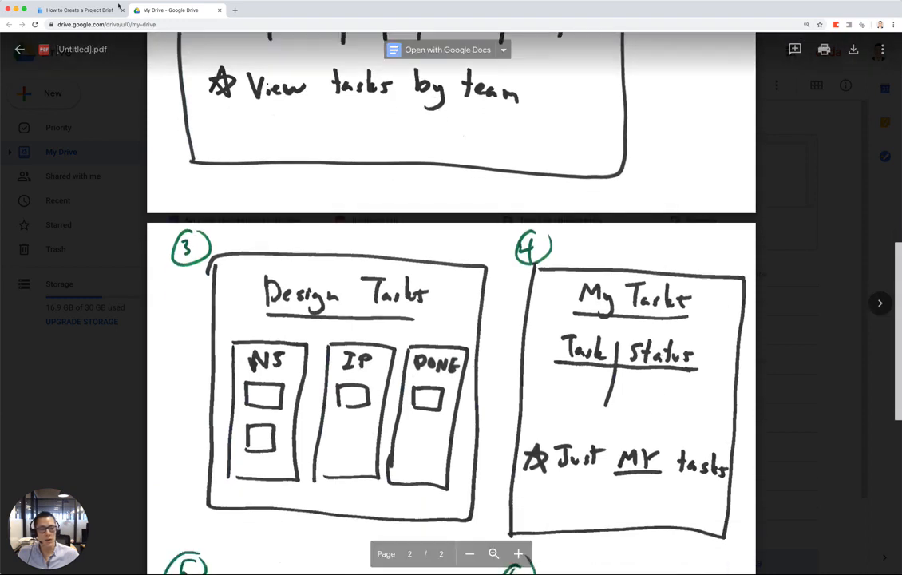
Return to the Coda doc, hide the Person column of My Tasks Only! and widen its Task column slightly
click(74, 10)
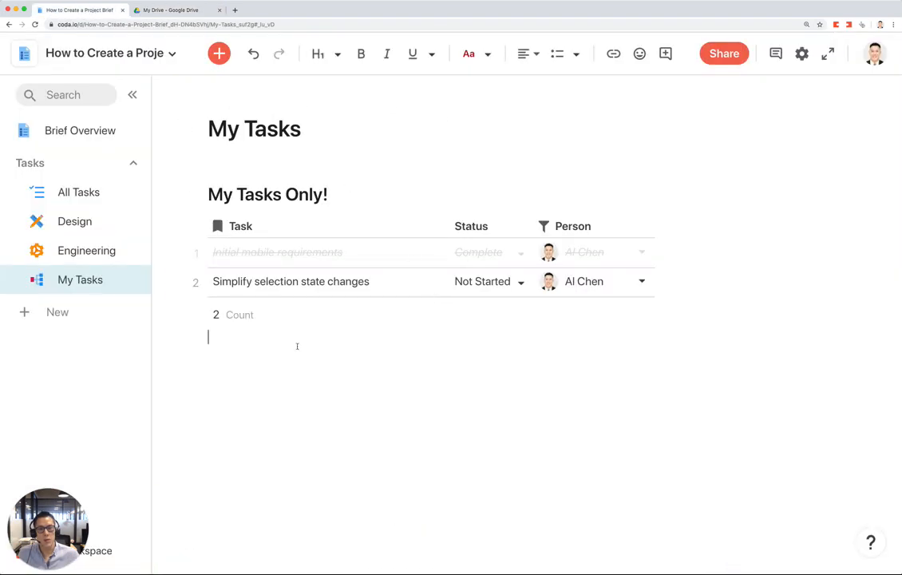
right_click(564, 226)
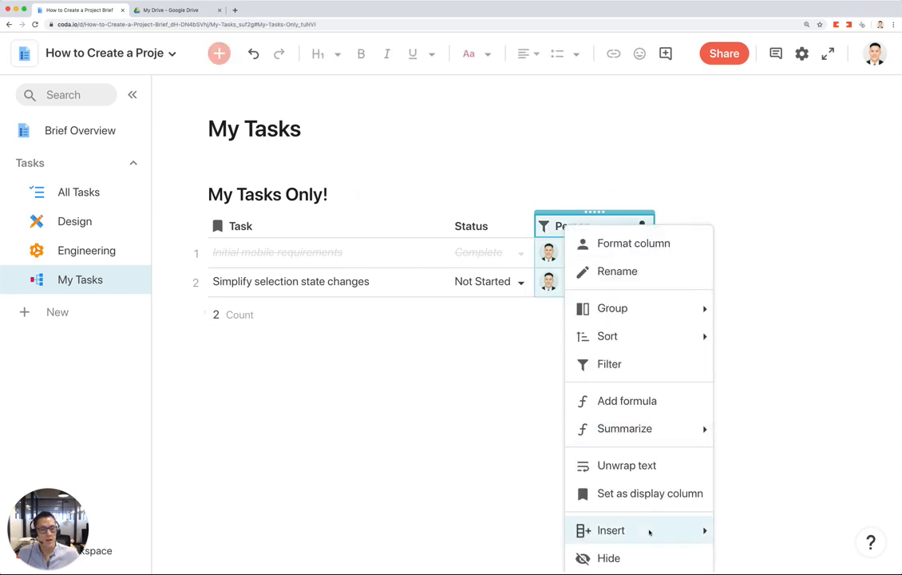
click(638, 558)
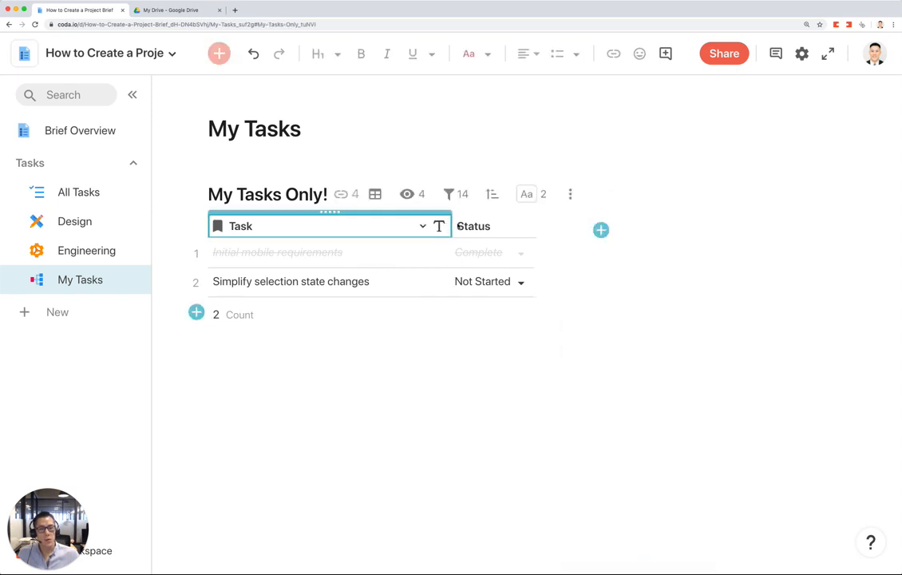
click(463, 383)
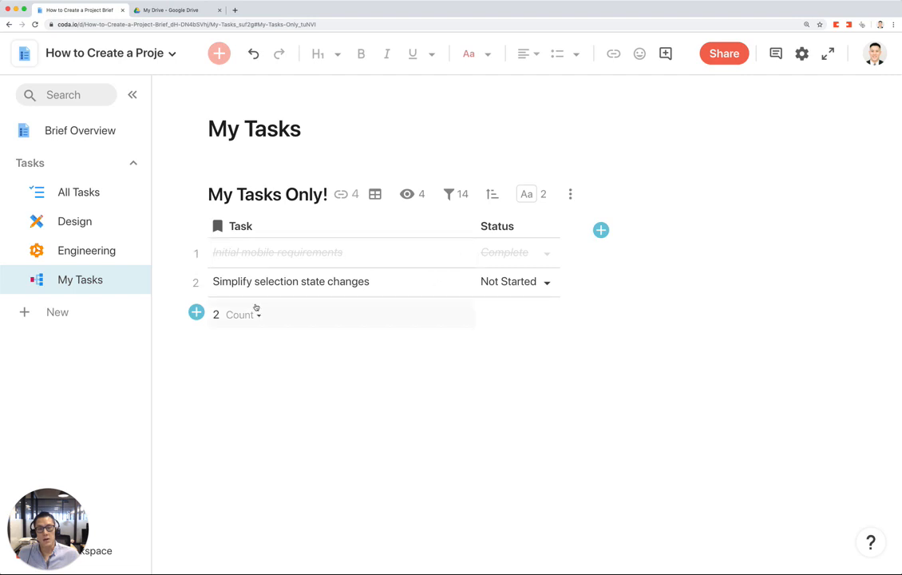
Switch to the sketch PDF in Google Drive and examine the Sales/Marketing and Retrospective page layouts
click(192, 10)
scroll(530, 267, down, 8)
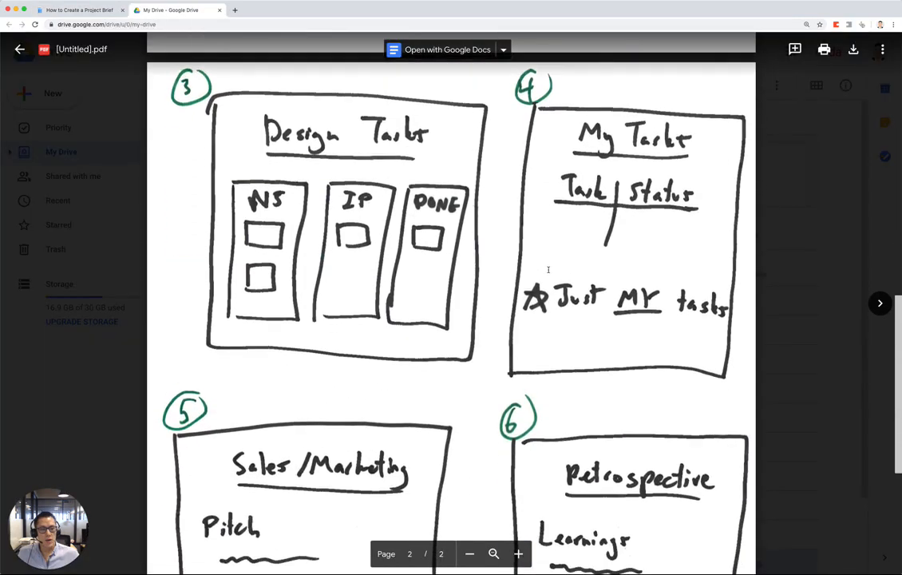
scroll(564, 408, down, 2)
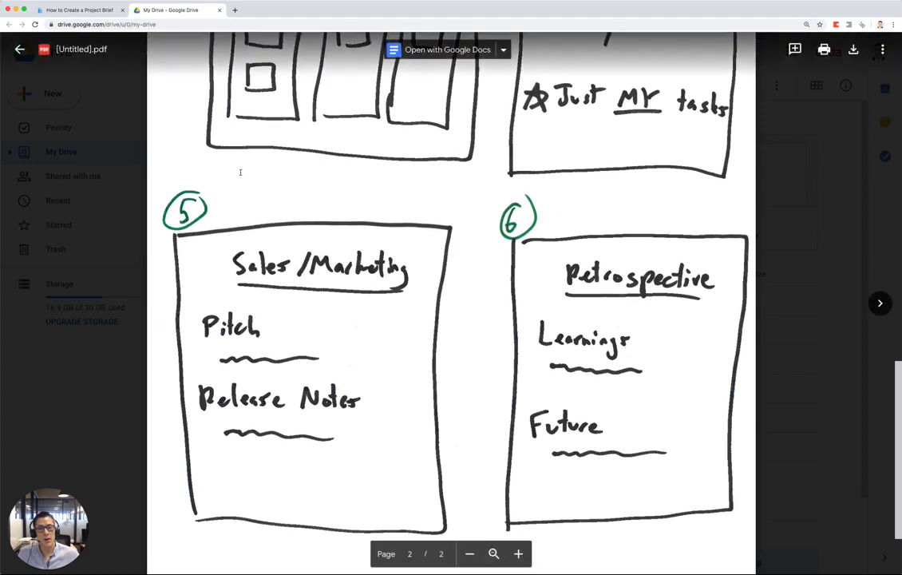
Return to the Coda doc and add a new section named "Sales & Marketing"
click(84, 10)
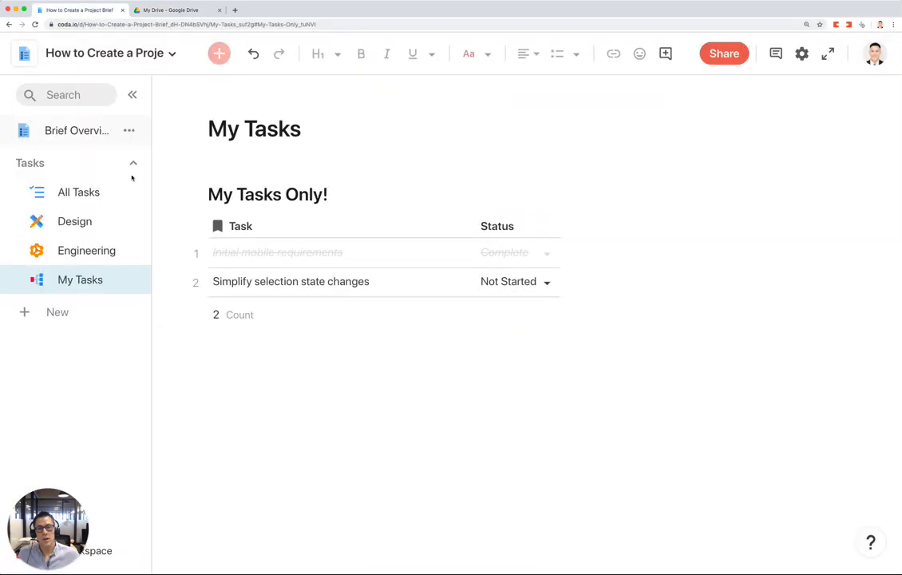
click(70, 312)
click(73, 345)
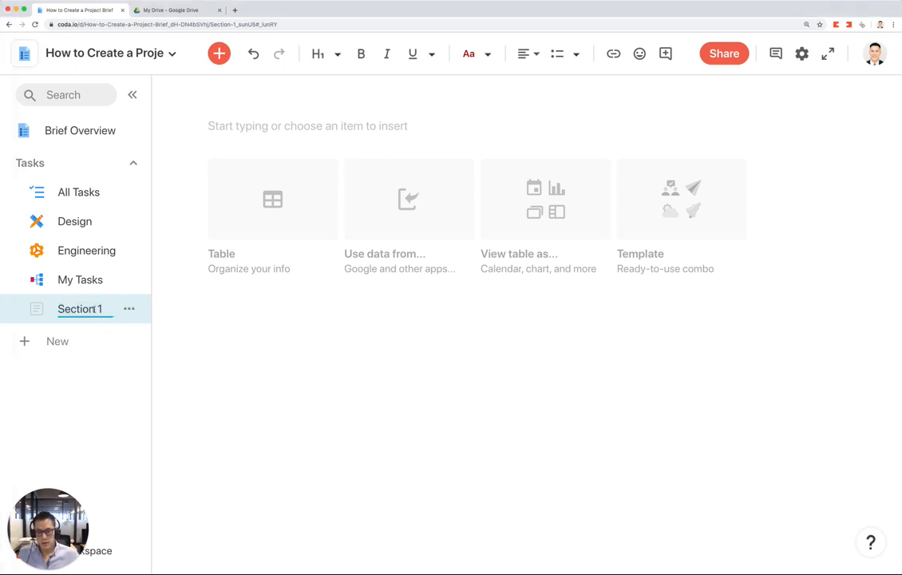
text(Sale)
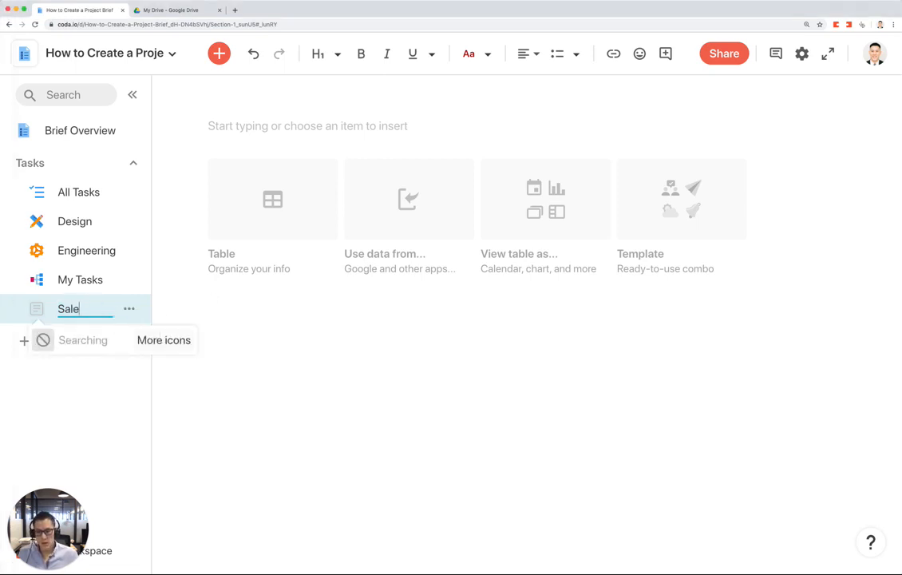
text(s & Marketing)
key(Return)
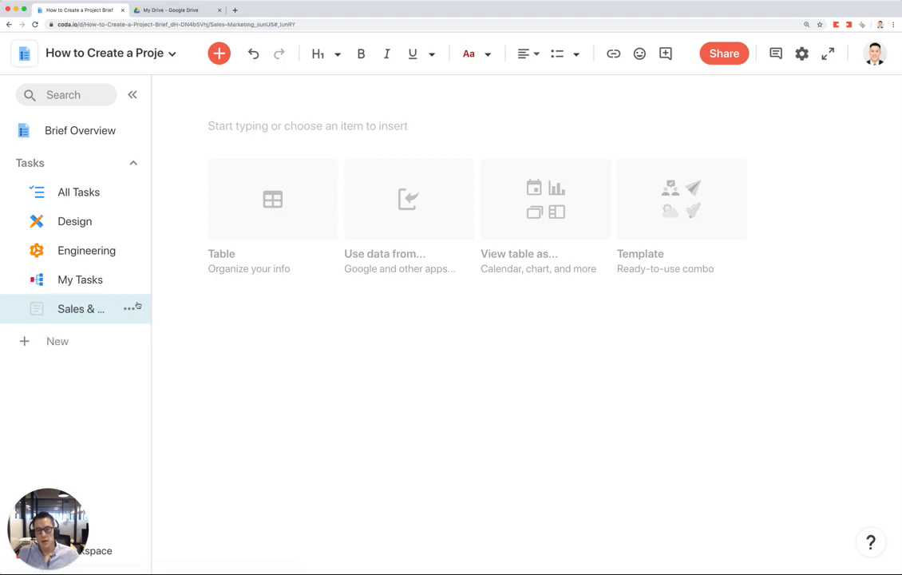
Widen the sidebar, collapse the Tasks folder and move the Sales & Marketing section out of it to just below the folder
drag(150, 295, 221, 320)
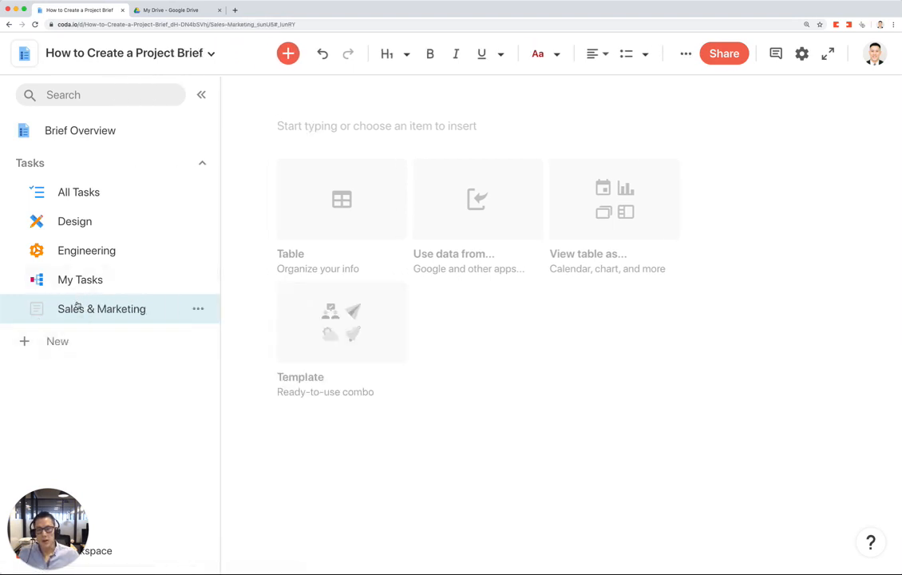
drag(77, 311, 59, 150)
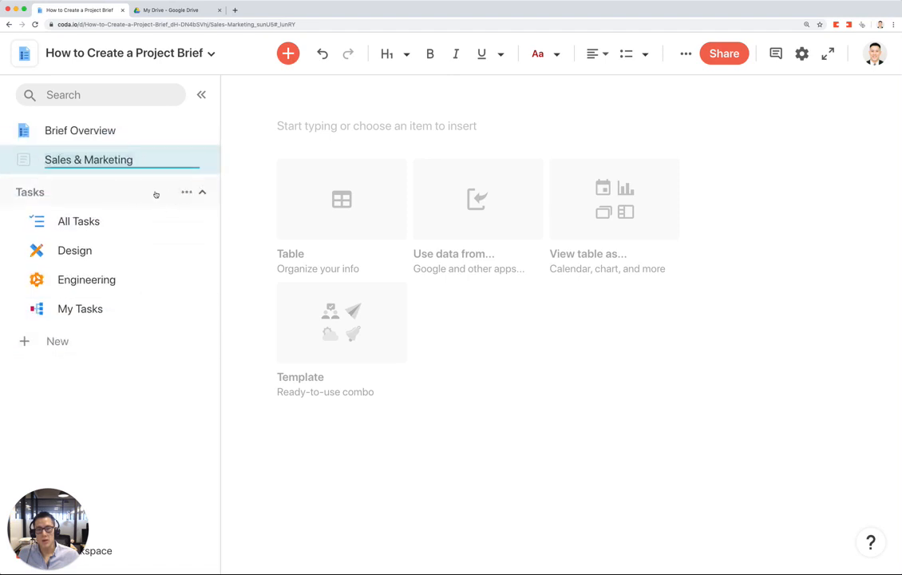
click(203, 192)
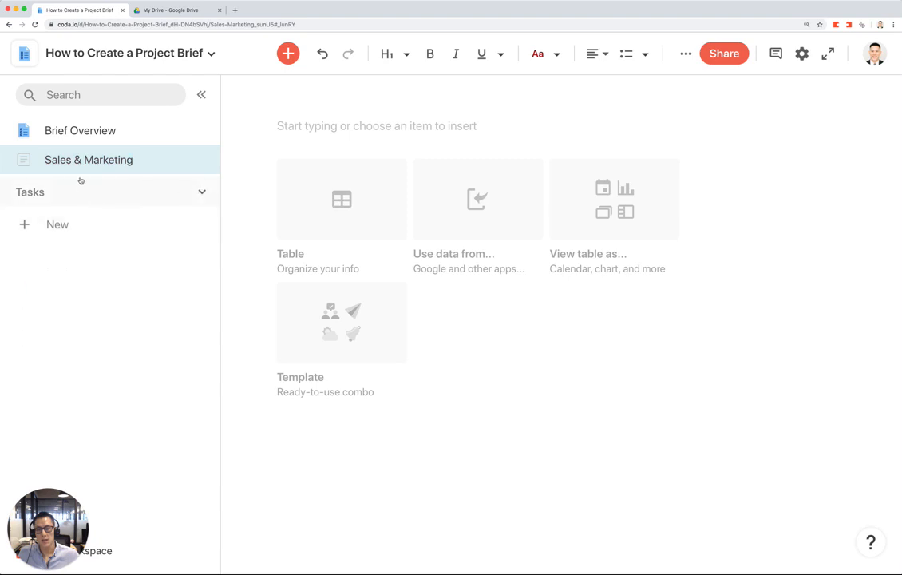
drag(70, 146, 71, 209)
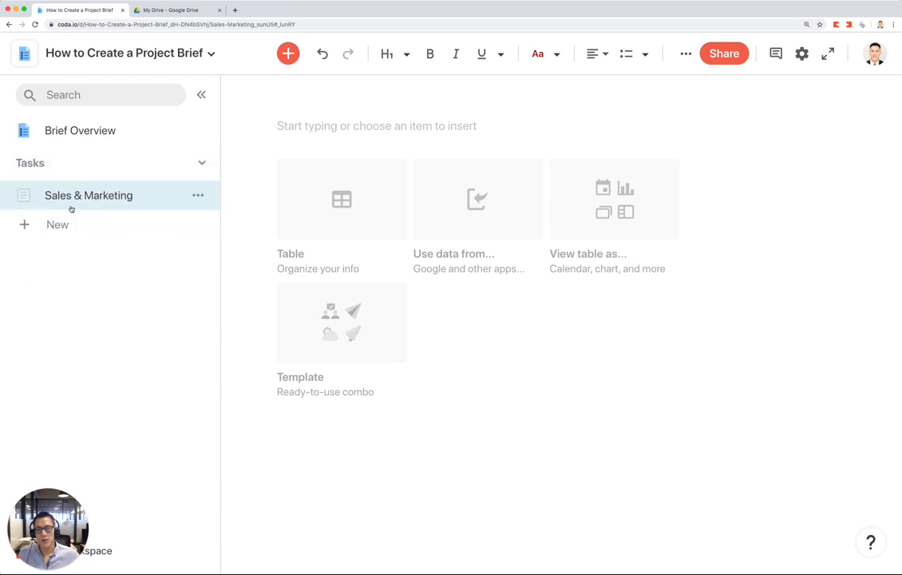
Give the Sales & Marketing section a rising green chart icon and add the level 1 heading "Sales and Marketing Plan"
click(20, 200)
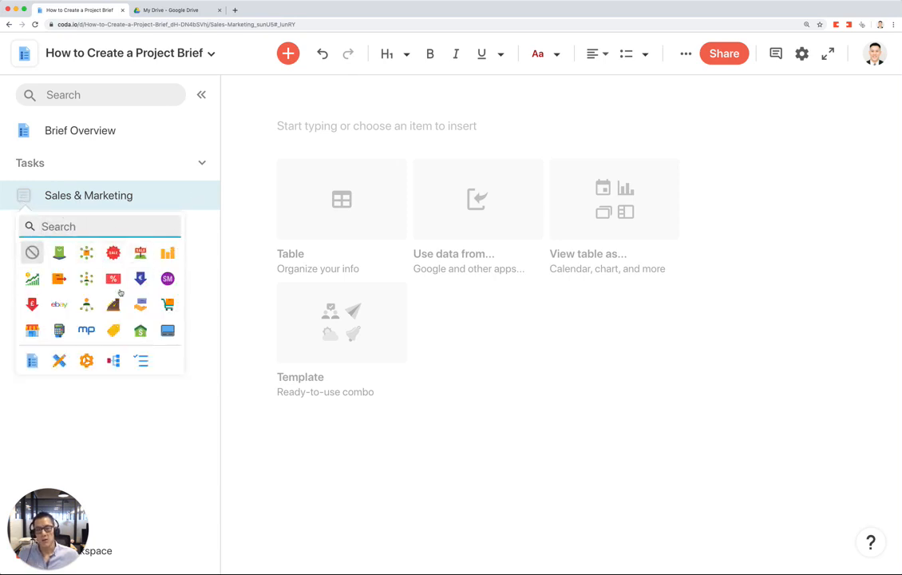
click(32, 278)
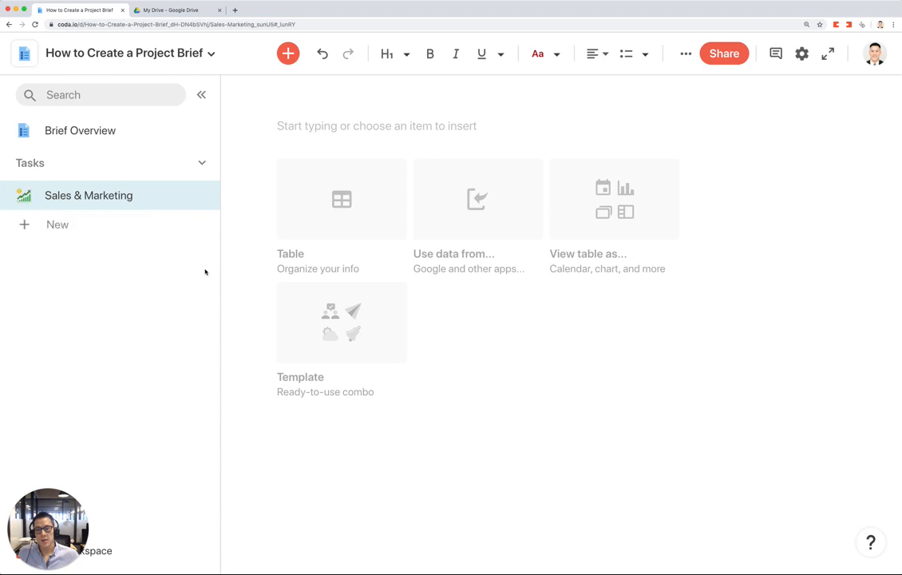
click(313, 125)
text(Sales )
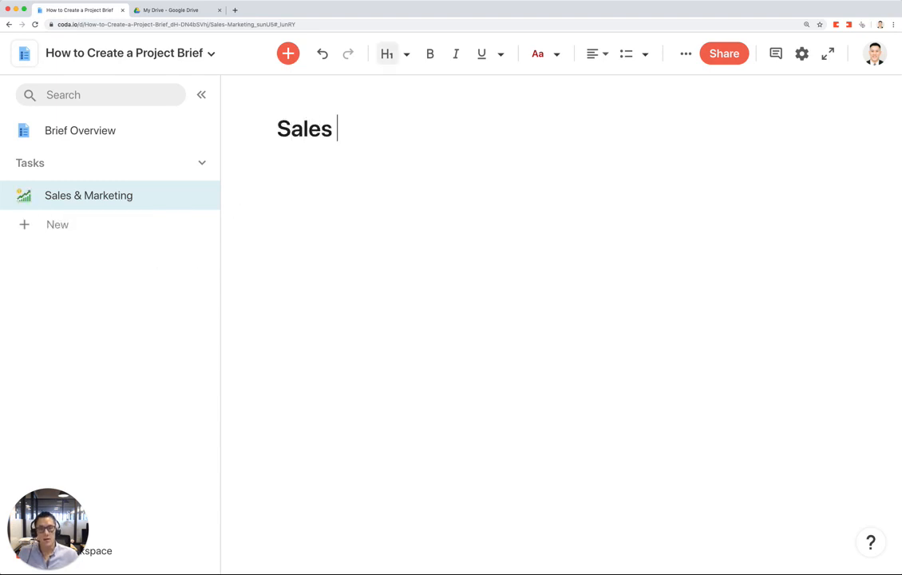
text(and Marketing Plan)
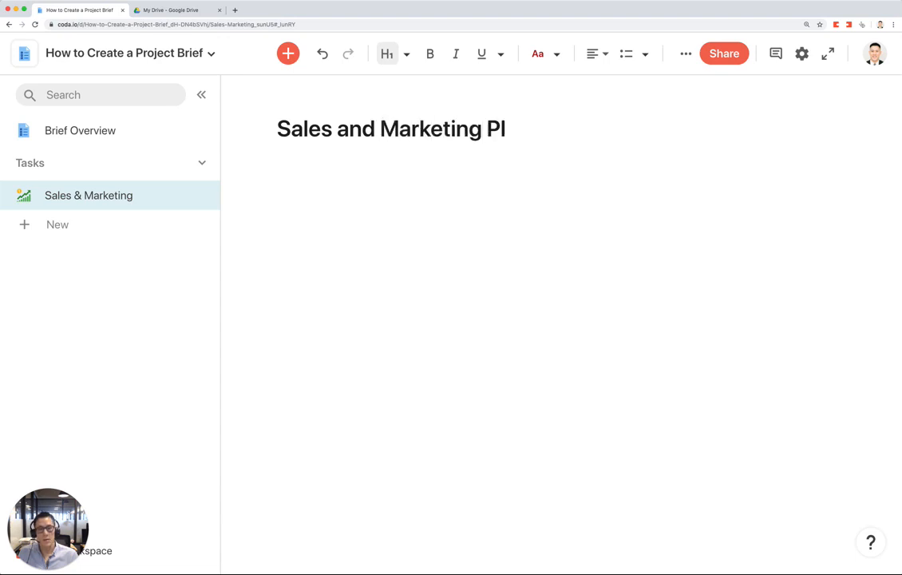
key(Return)
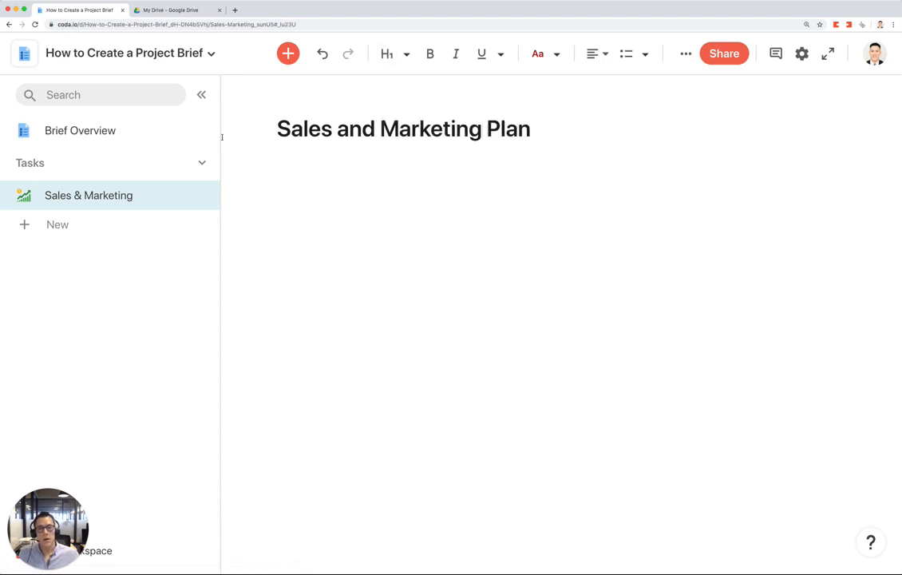
Narrow and hide the sidebar, and enlarge the Sales and Marketing Plan page to 250% zoom
drag(221, 138, 131, 108)
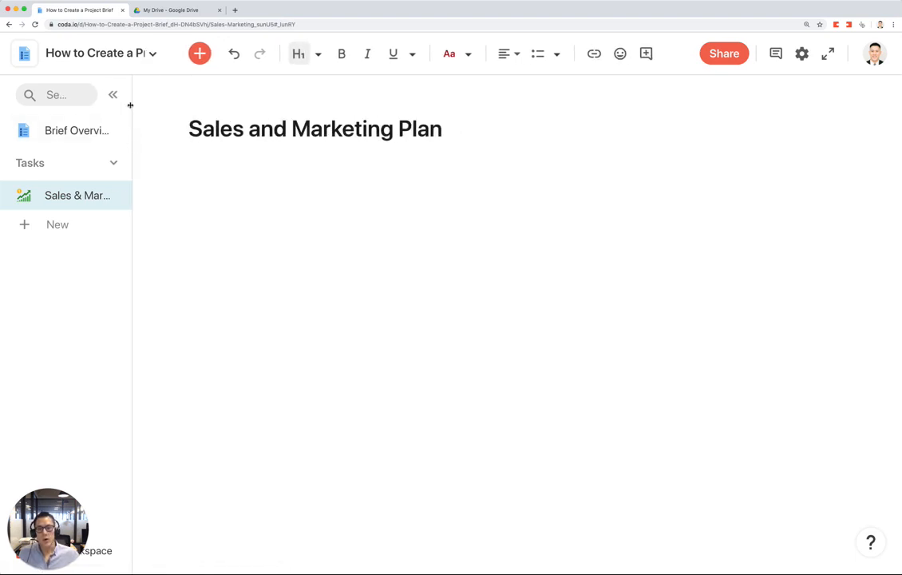
click(114, 97)
key(super+equal)
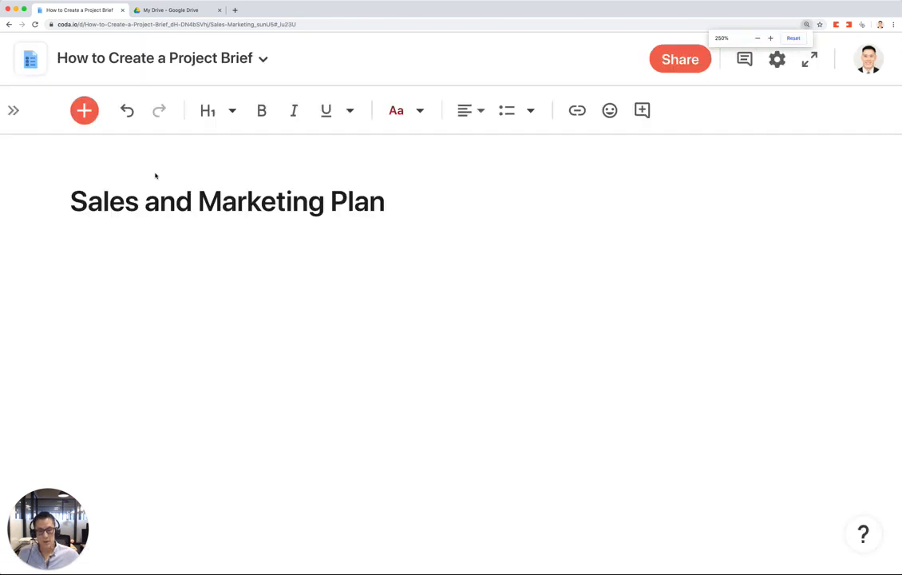
Add the level 2 heading "Pitch" below the Sales and Marketing Plan title
click(117, 271)
text(## Ptich)
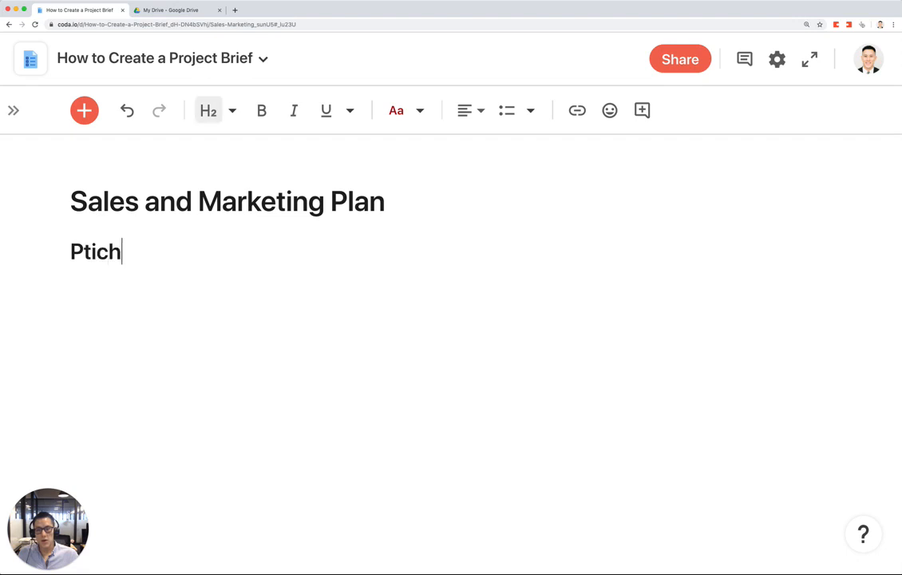
key(BackSpace)
key(BackSpace)
key(BackSpace)
key(BackSpace)
text(ithc)
key(BackSpace)
key(BackSpace)
text(ch)
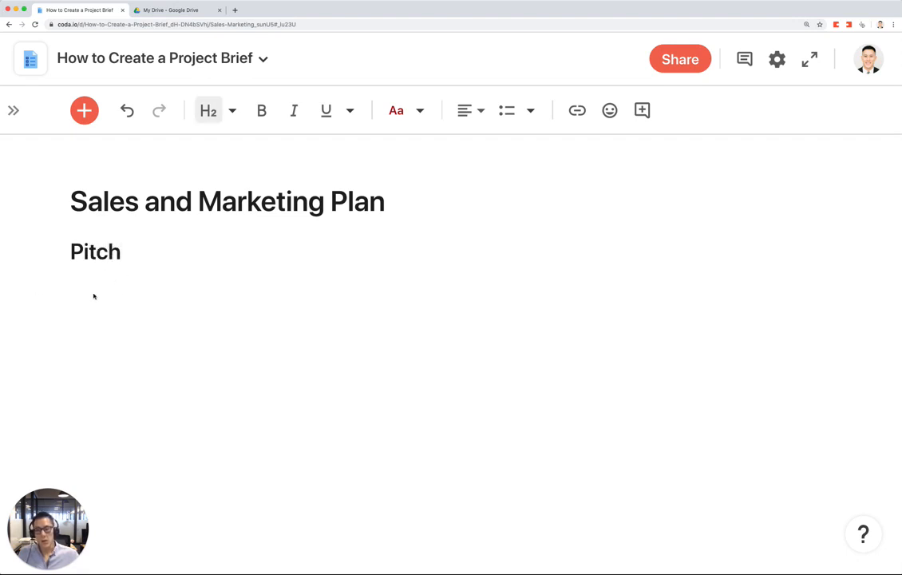
Add the level 2 heading "Help Center Articles" below the Pitch heading, leaving a blank line between them
key(Return)
text(## He)
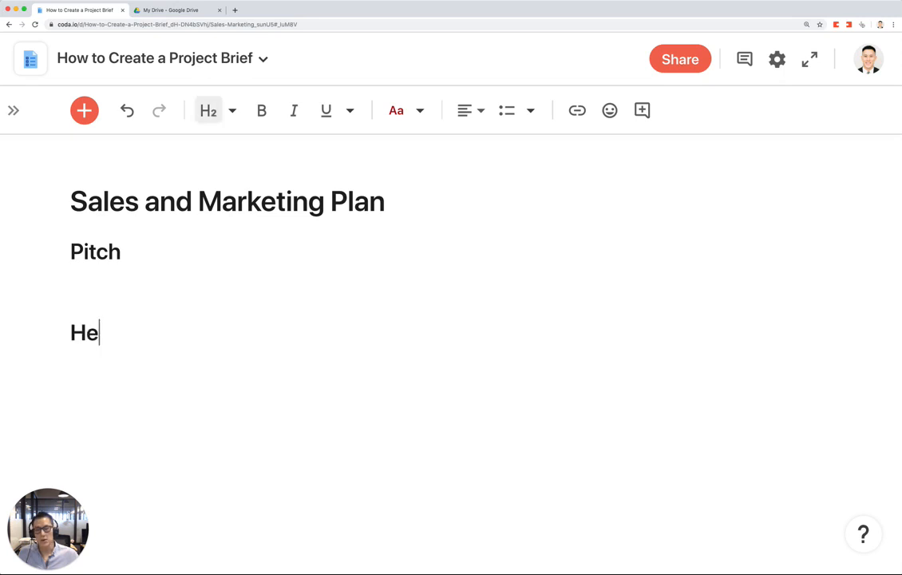
text(lp Center ari)
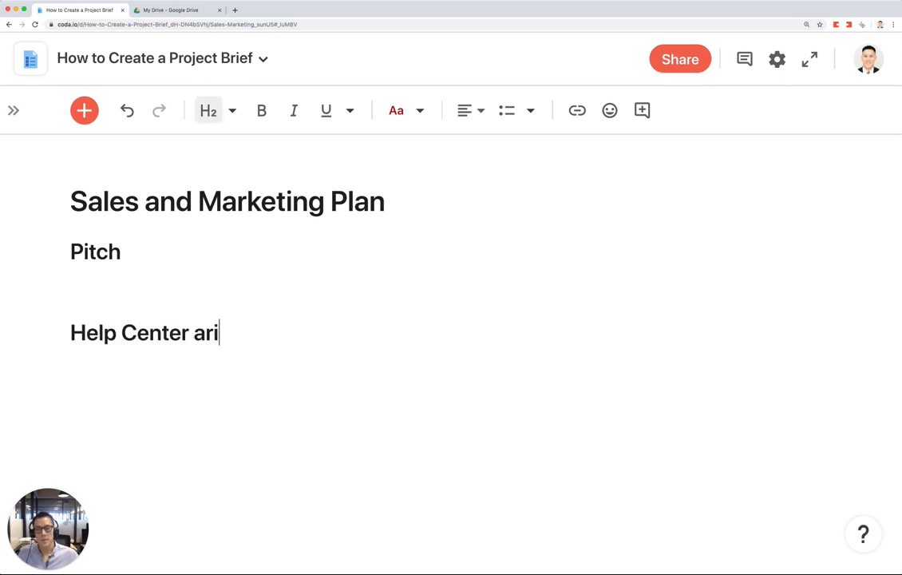
key(BackSpace)
key(BackSpace)
key(BackSpace)
text(ARtic)
key(BackSpace)
key(BackSpace)
key(BackSpace)
key(BackSpace)
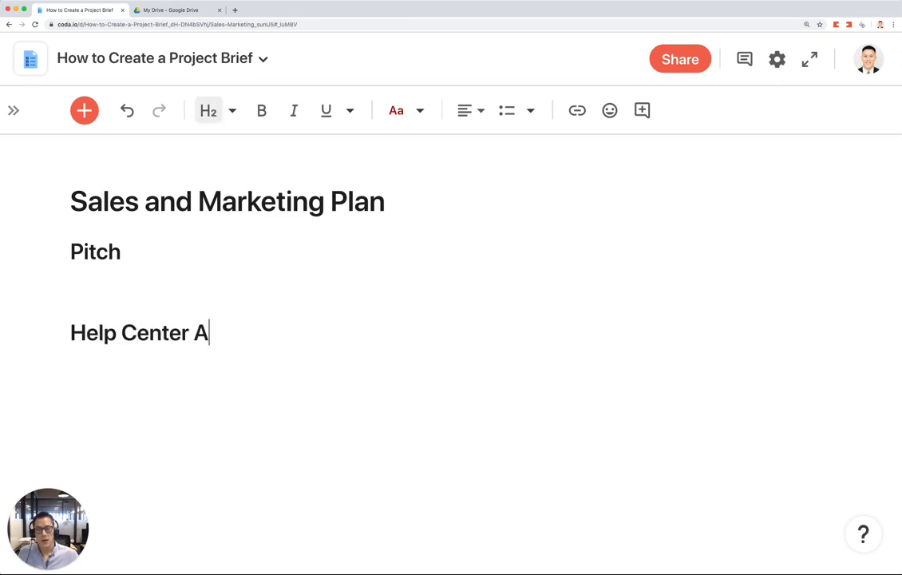
text(rticles)
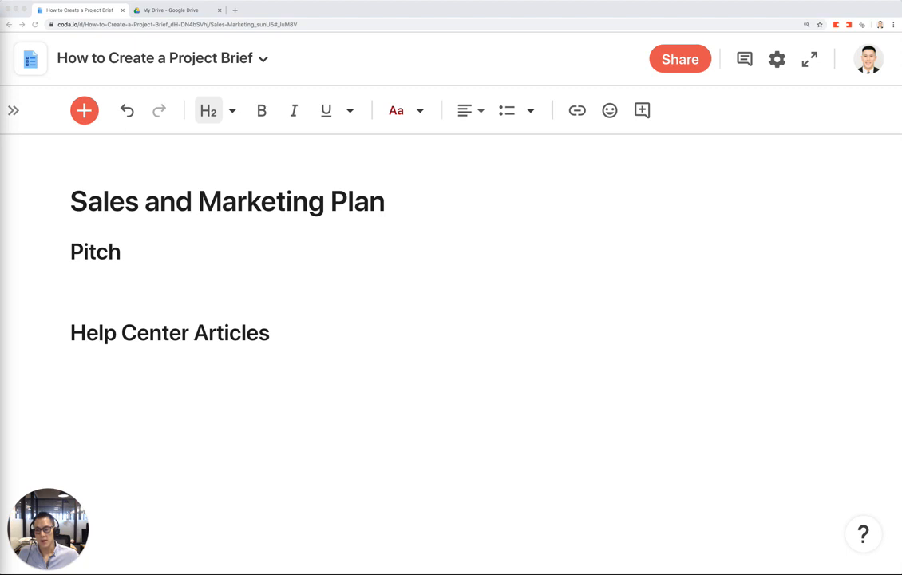
Replace both draft headings with the prepared outline of Pitch, Help Center, Release Note and Other Launches, each with its prompt question
click(168, 289)
drag(72, 252, 335, 324)
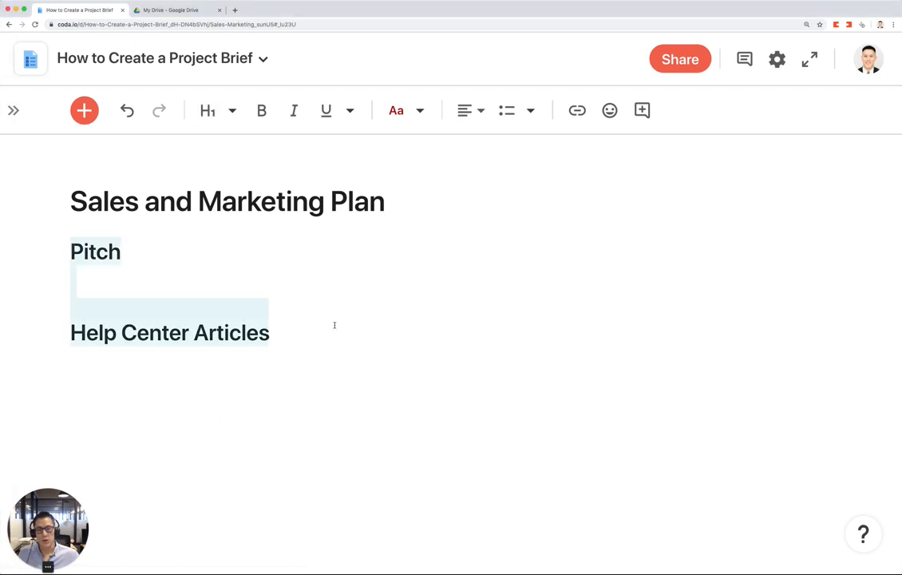
key(super+v)
scroll(335, 339, up, 3)
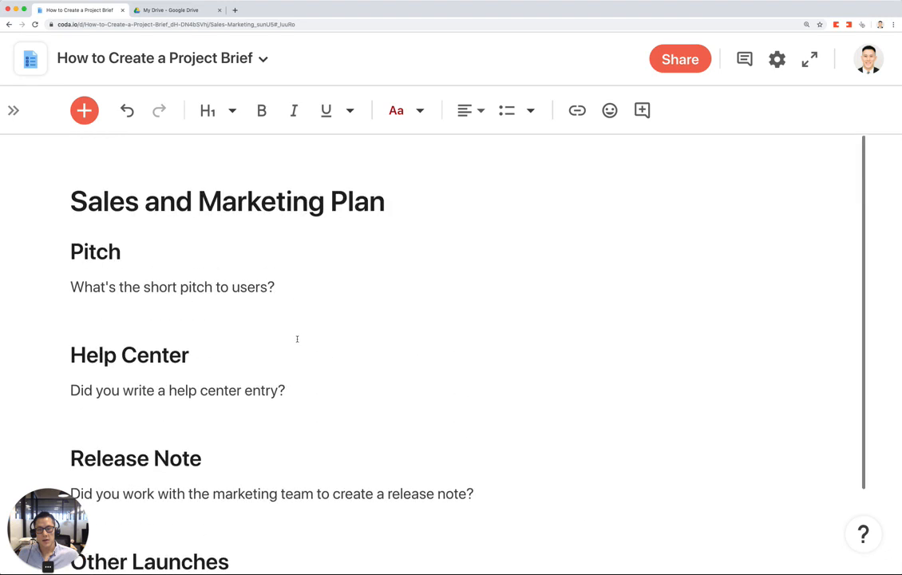
Review the headings and prompts of the Sales and Marketing Plan and check the sketch in Google Drive for the next page
click(123, 252)
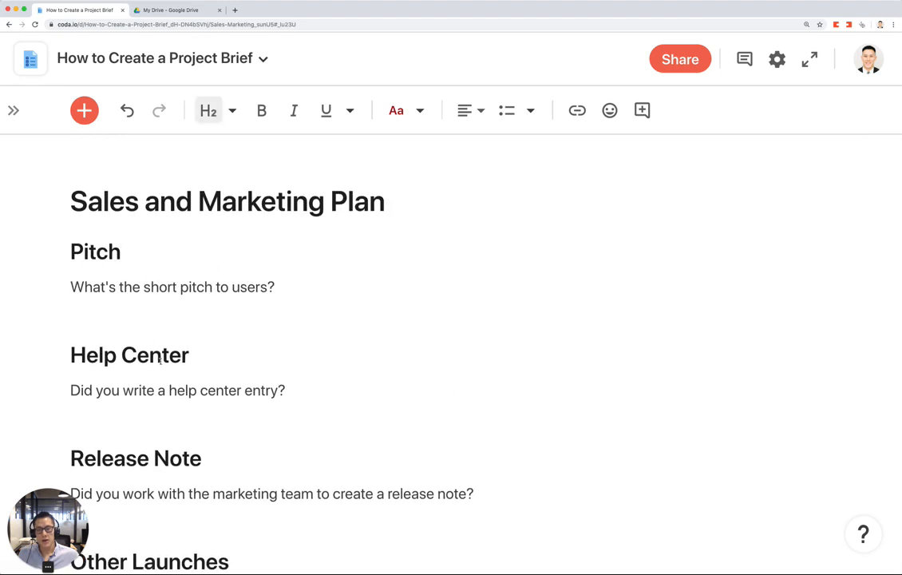
scroll(160, 360, down, 2)
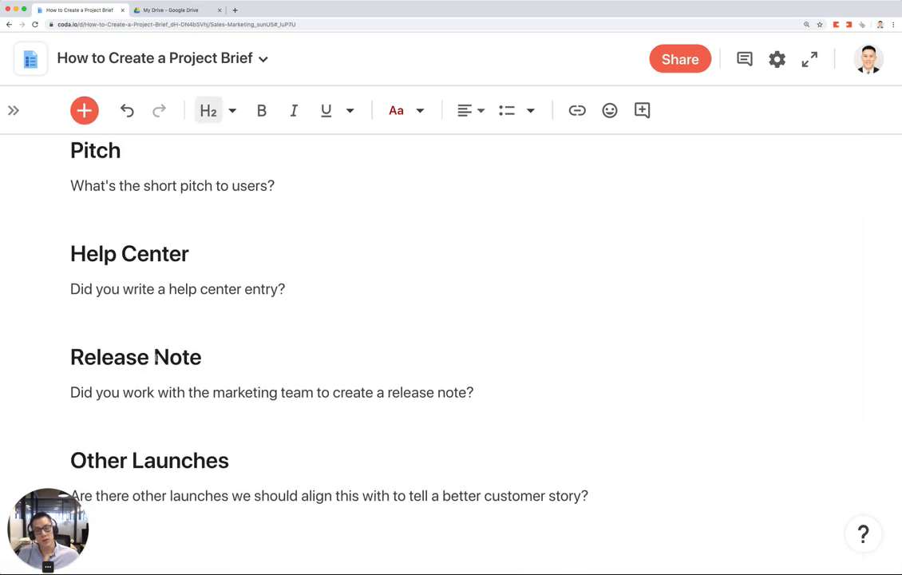
scroll(201, 355, down, 1)
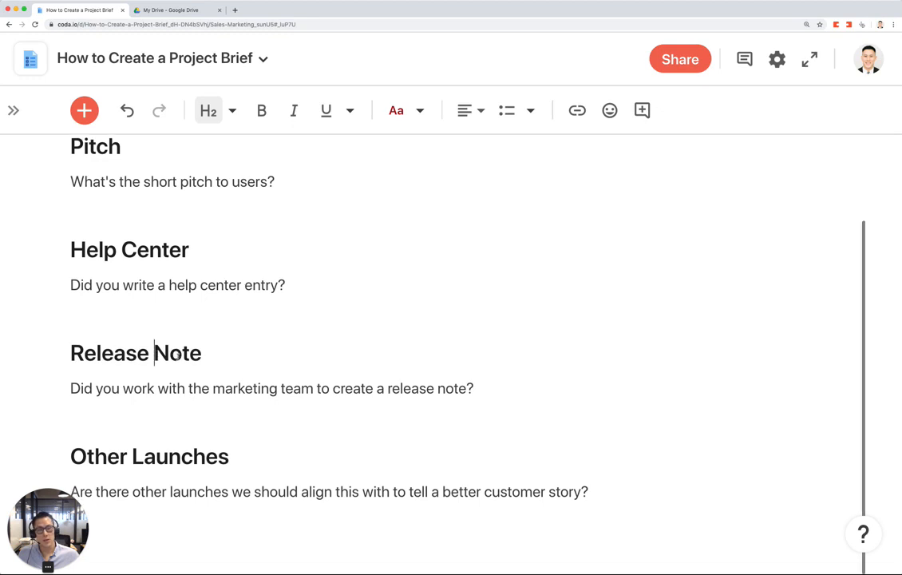
click(230, 456)
click(624, 490)
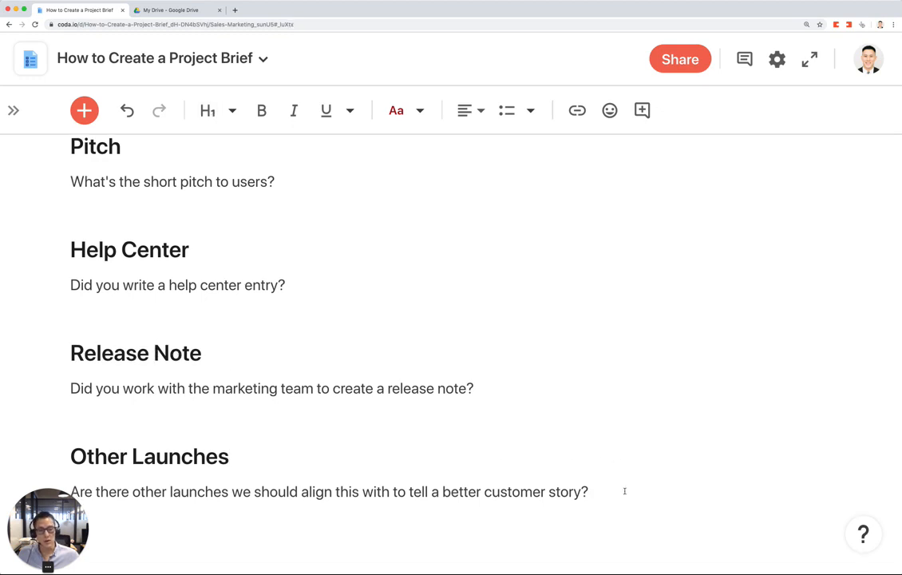
scroll(451, 319, down, 3)
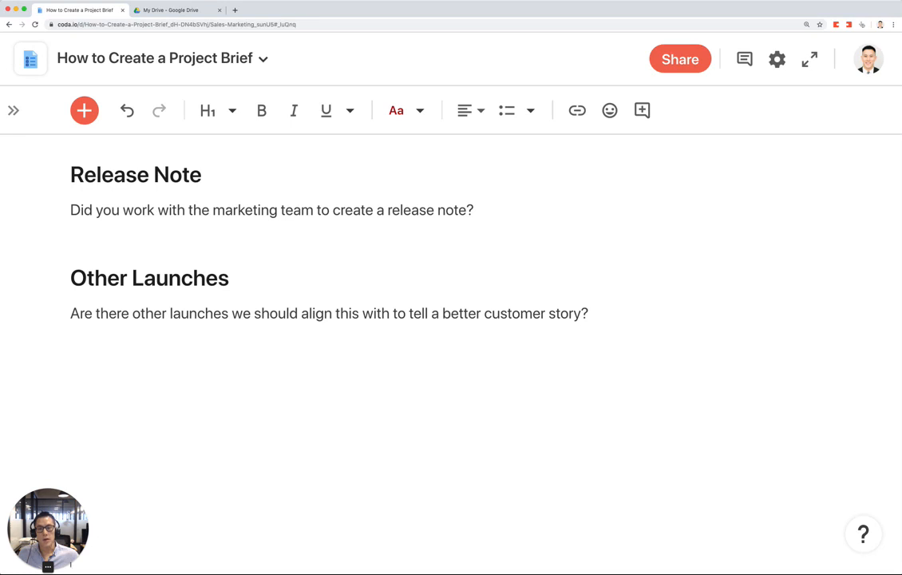
scroll(383, 381, up, 5)
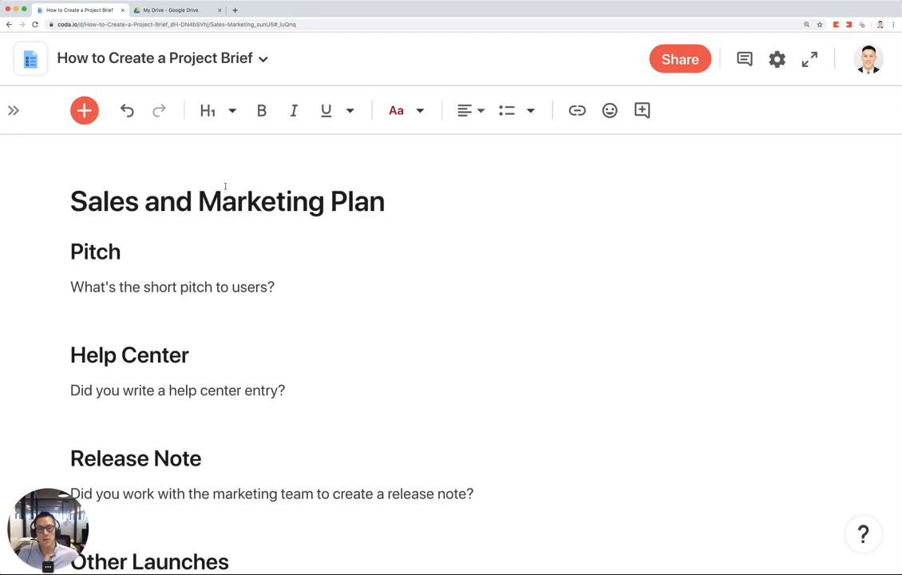
key(ctrl+Tab)
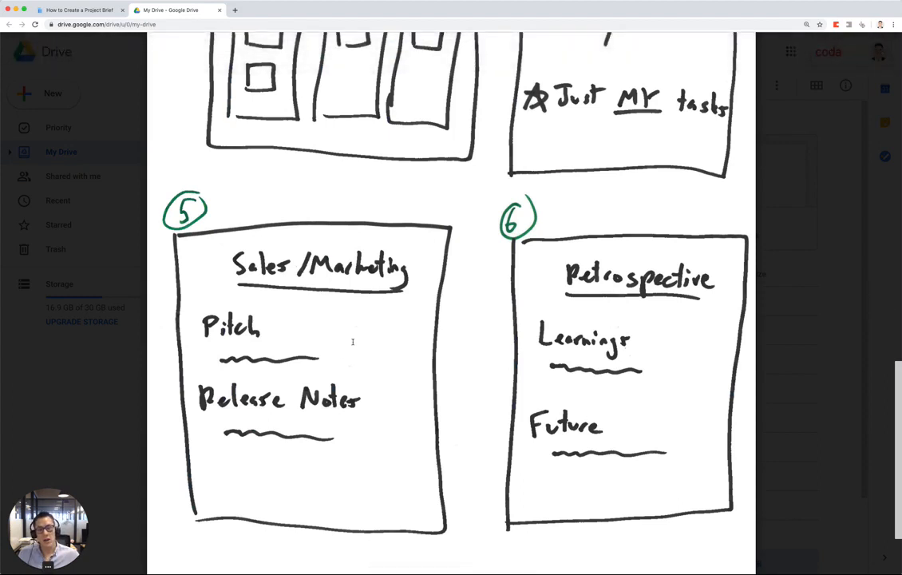
key(ctrl+shift+Tab)
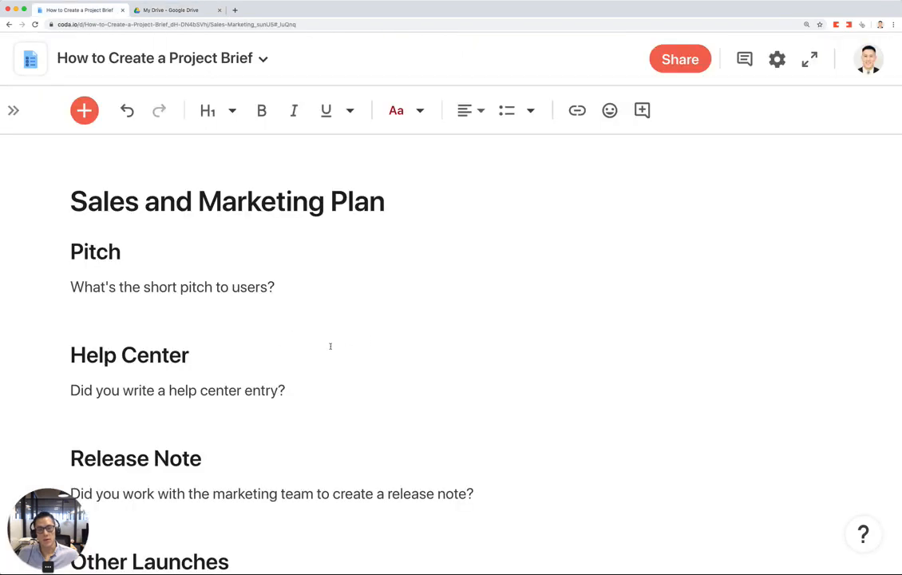
Show the sidebar again and add a new section named "Retrospective" below Sales & Marketing
click(13, 109)
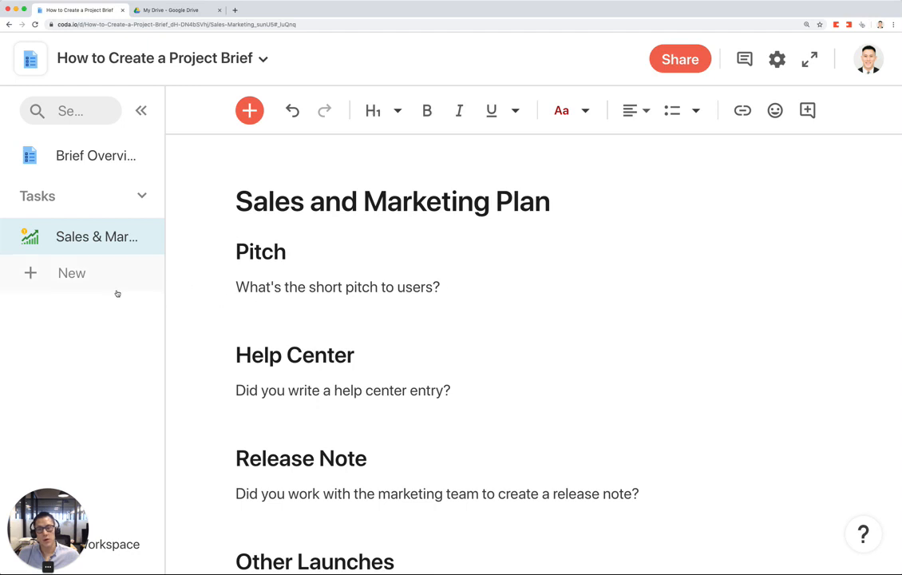
click(70, 279)
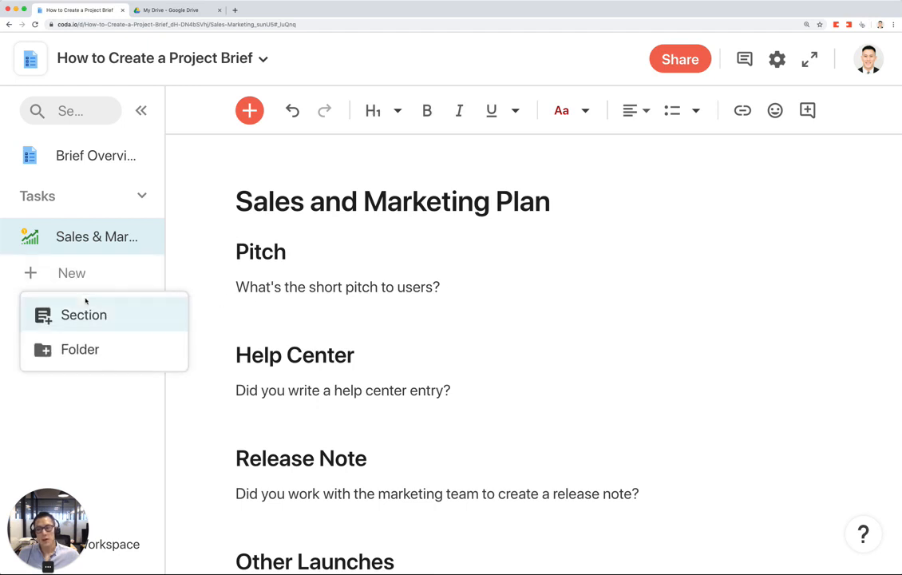
click(84, 313)
text(Ret)
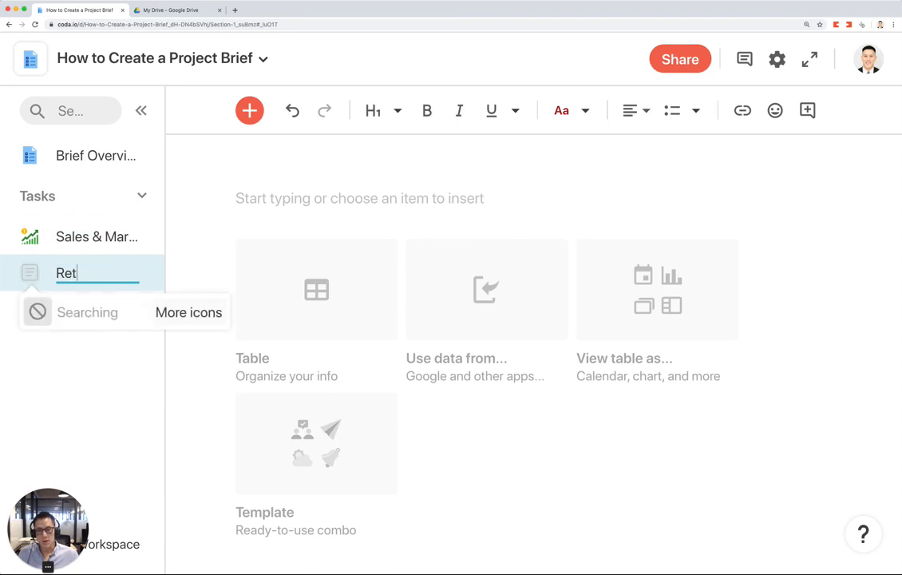
text(rospective)
key(Return)
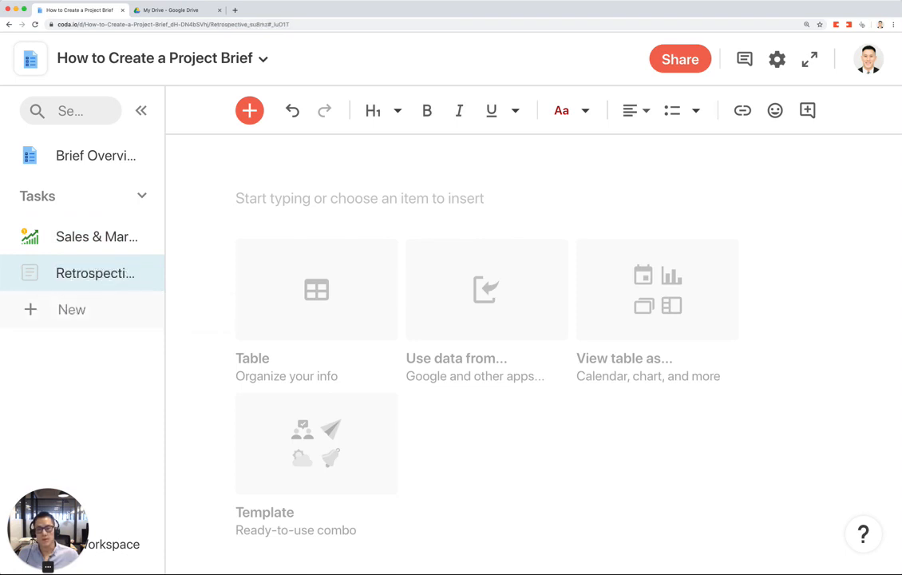
Give the Retrospective section a waving hand icon and add the level 1 heading "Retrospective" with an empty line below it
click(26, 269)
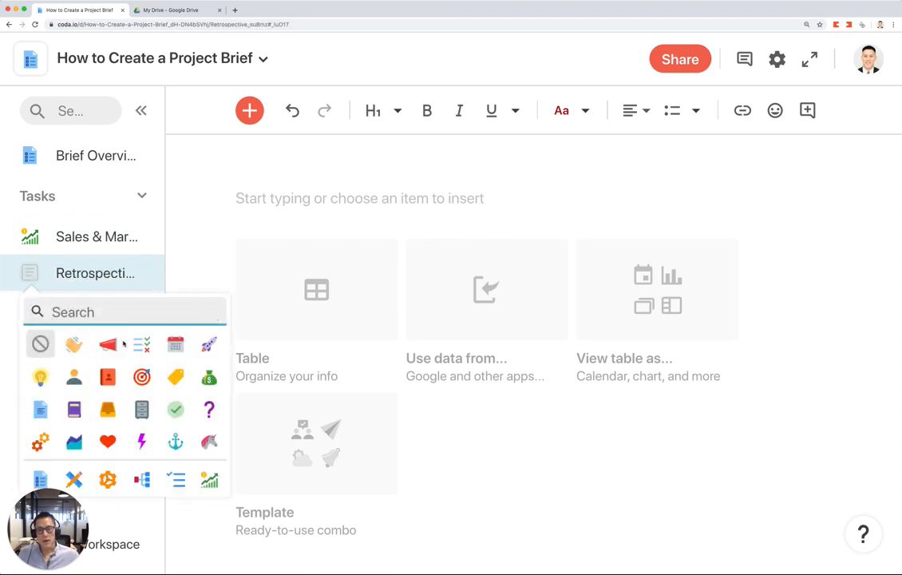
click(74, 344)
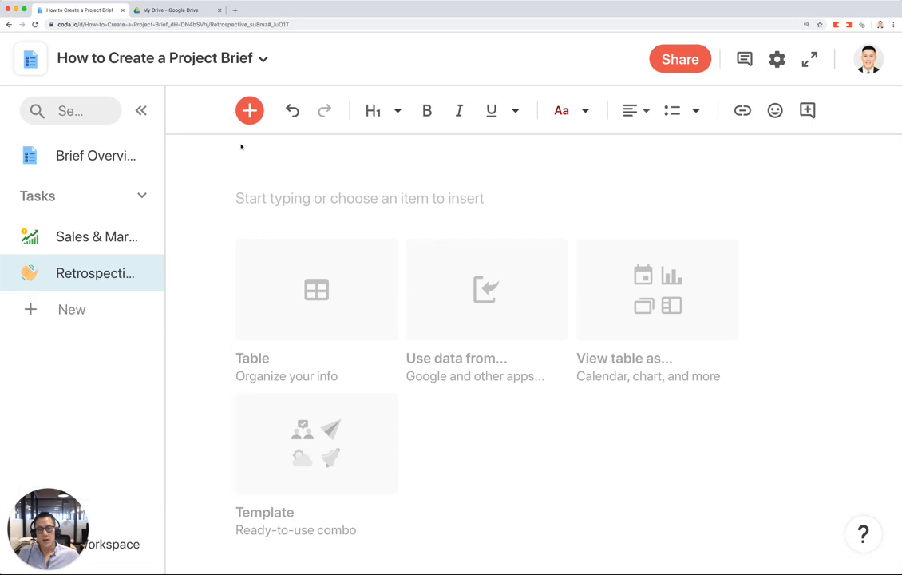
text(# Retrp)
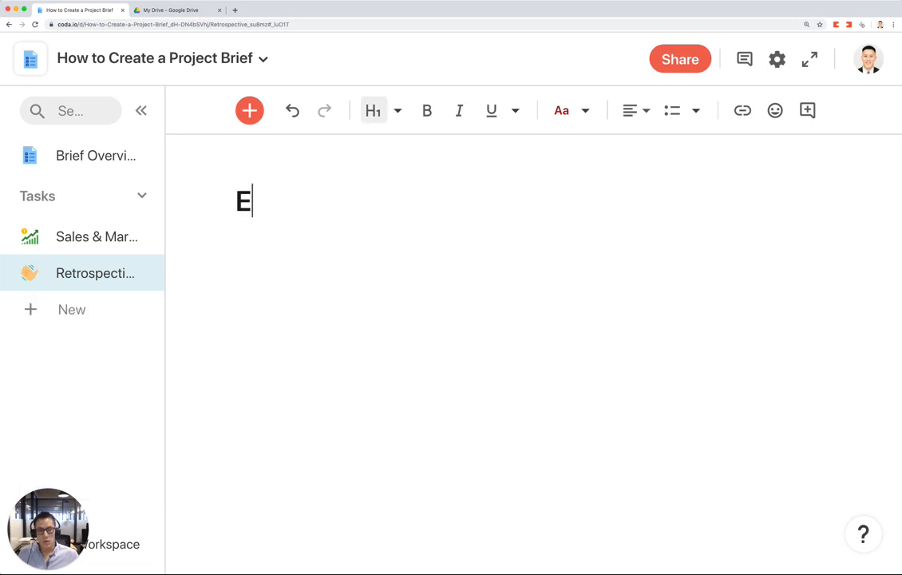
key(BackSpace)
text(ospective)
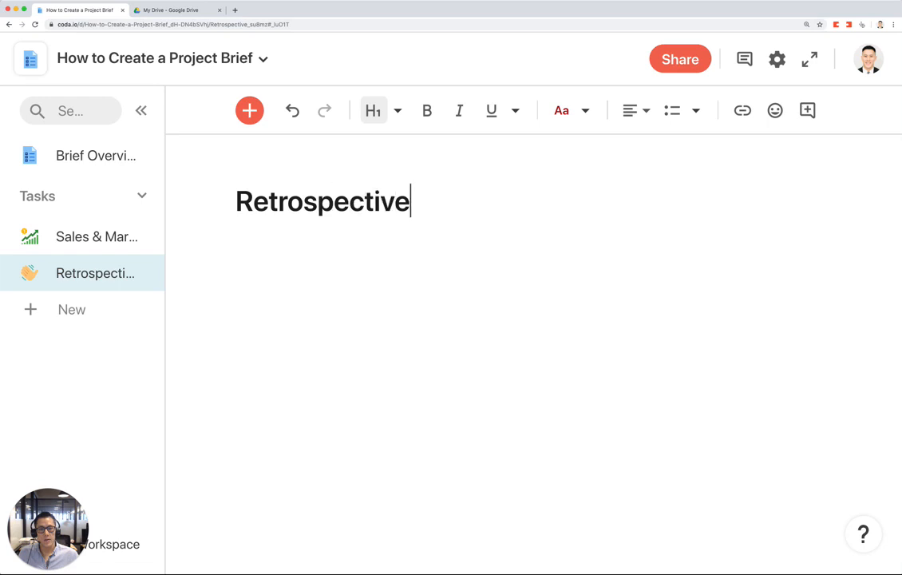
key(Return)
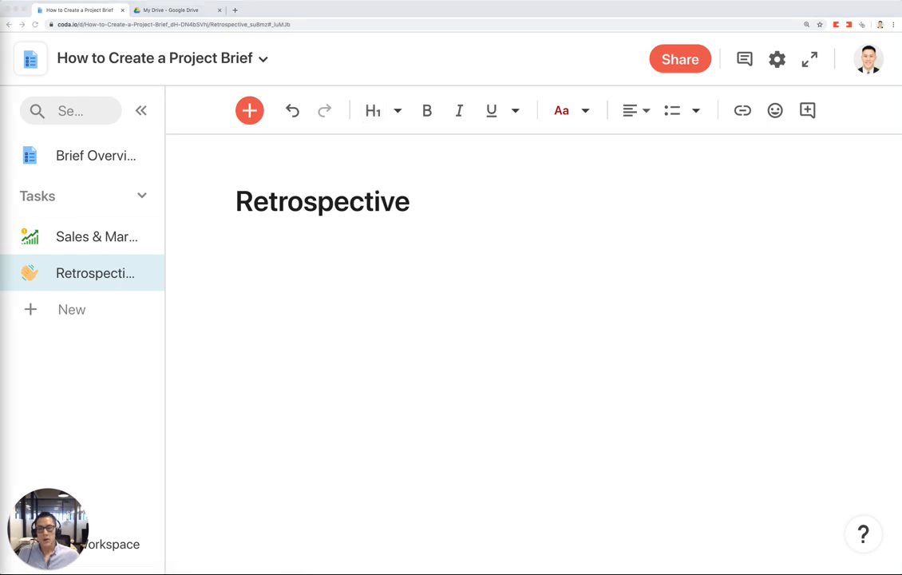
Insert the prepared outline under the Retrospective title, with bulleted questions under the level 2 headings "Learnings" and "Future Work"
click(293, 261)
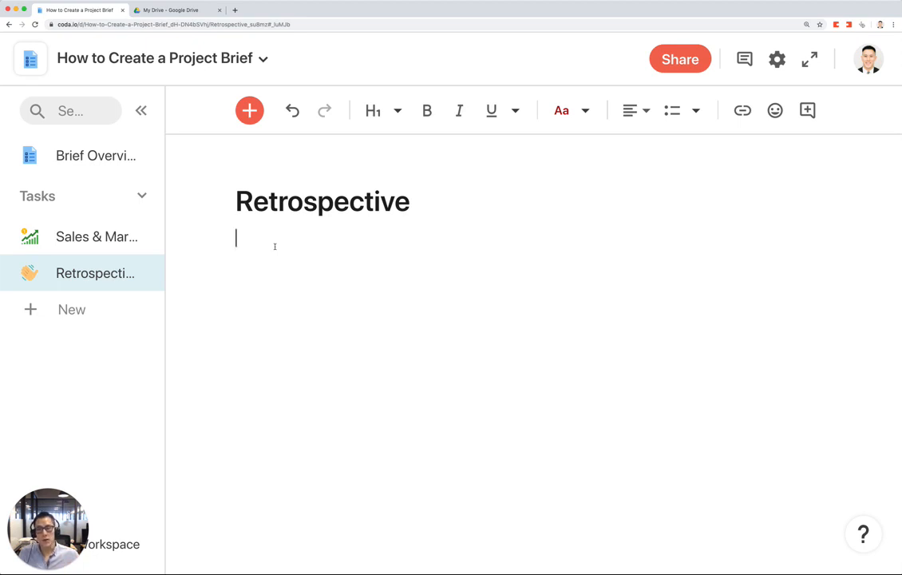
click(0, 238)
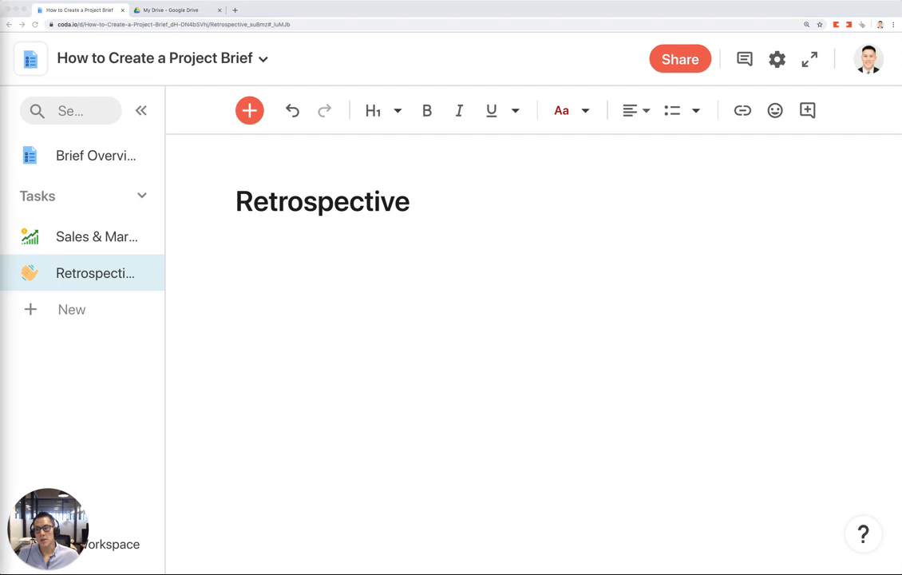
click(269, 254)
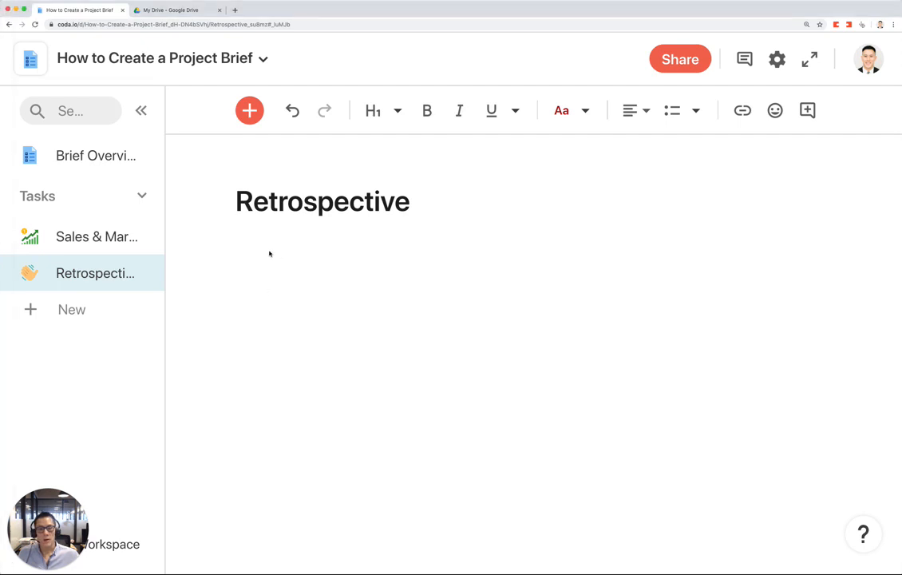
text(Learnings Did we set the right goal and stick to it? Could we have scoped our goals better? How? What did we learn? Both technical and product? What would we have done differently?  Future Work What work came out of this story? How and when should that work be prioritized?)
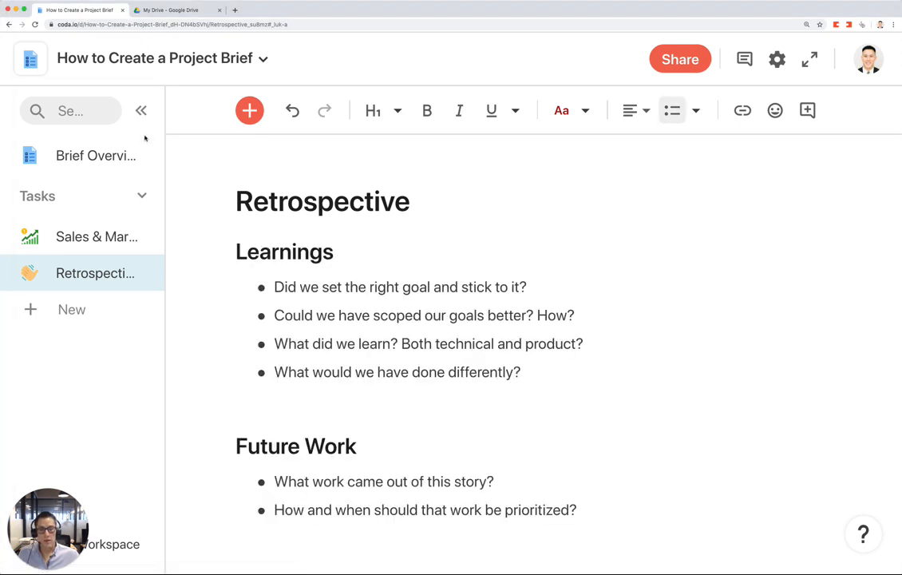
Hide the sidebar, enlarge the page to 300% and review the Learnings and Future Work questions
click(140, 111)
click(353, 279)
key(super+equal)
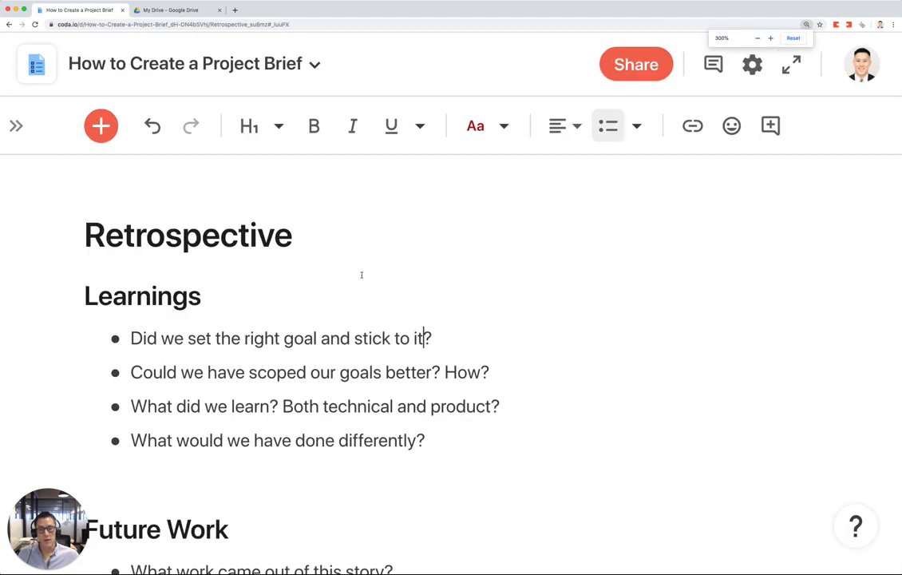
scroll(359, 275, down, 3)
scroll(271, 257, up, 2)
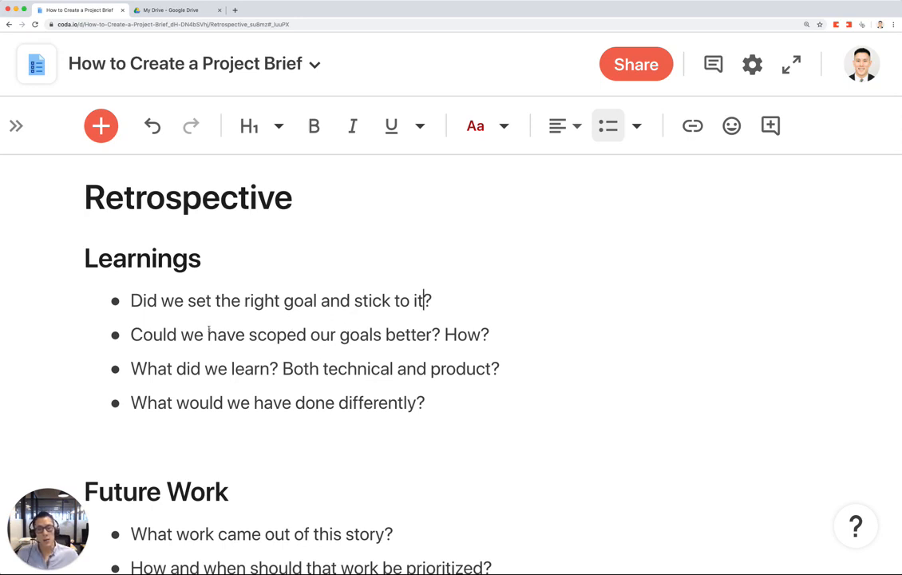
scroll(183, 273, down, 2)
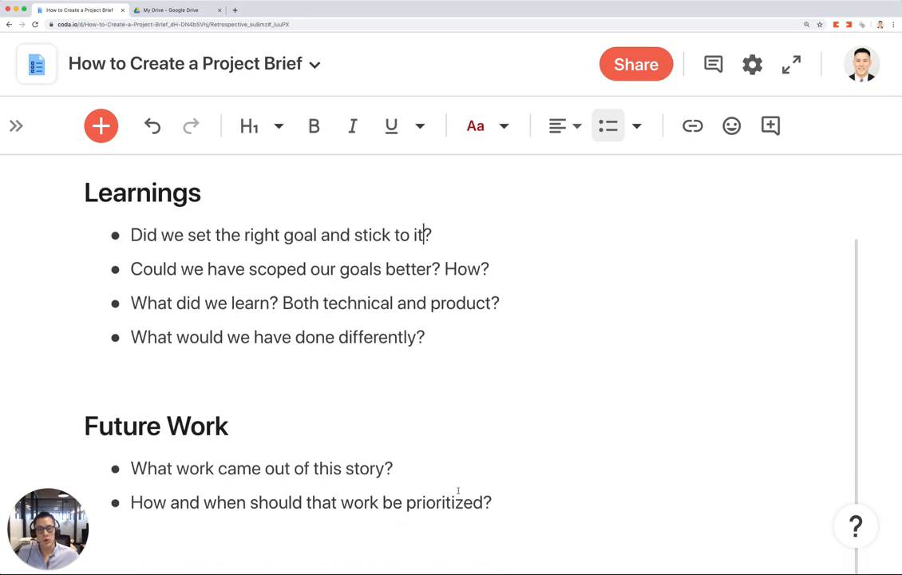
click(527, 507)
scroll(527, 508, down, 5)
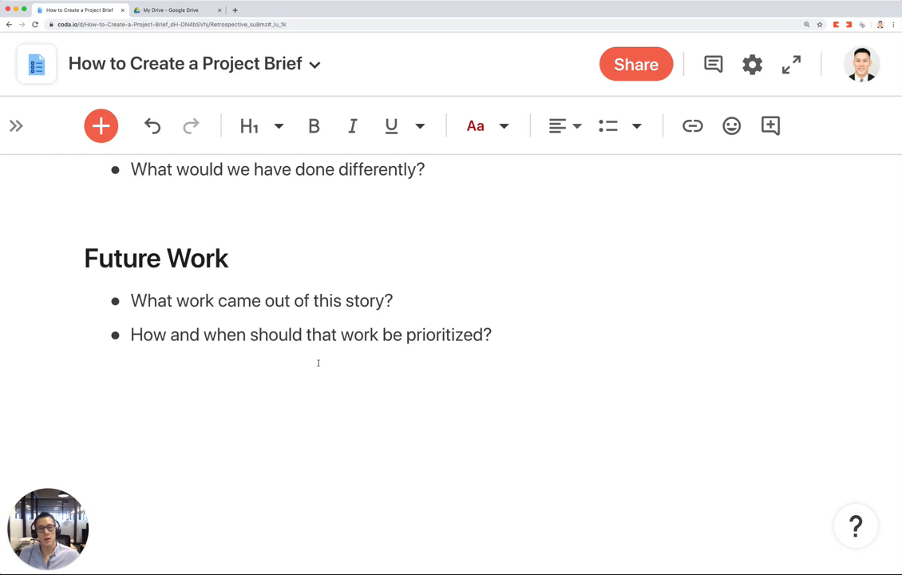
Show the sidebar again and review the whole Brief Overview page at 250% zoom, from the title through its later headings
click(16, 126)
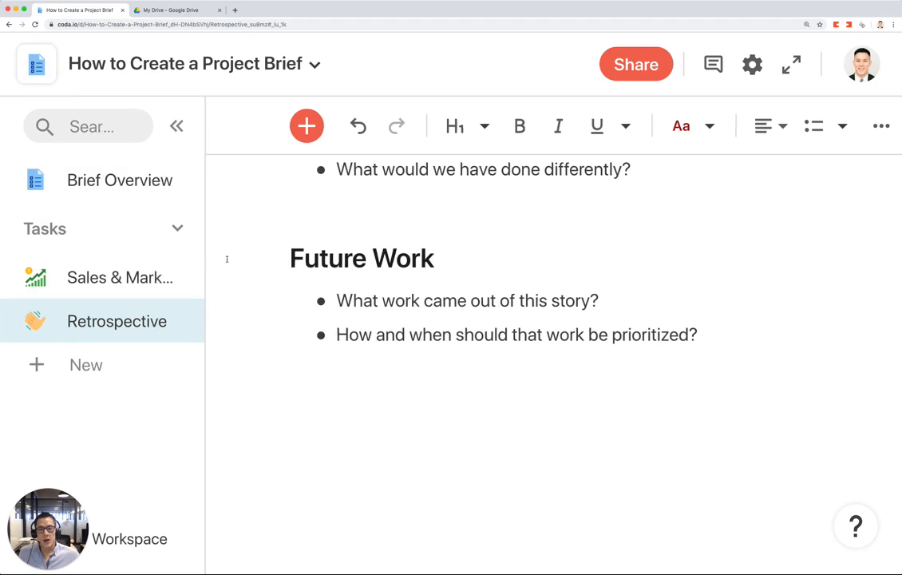
click(156, 177)
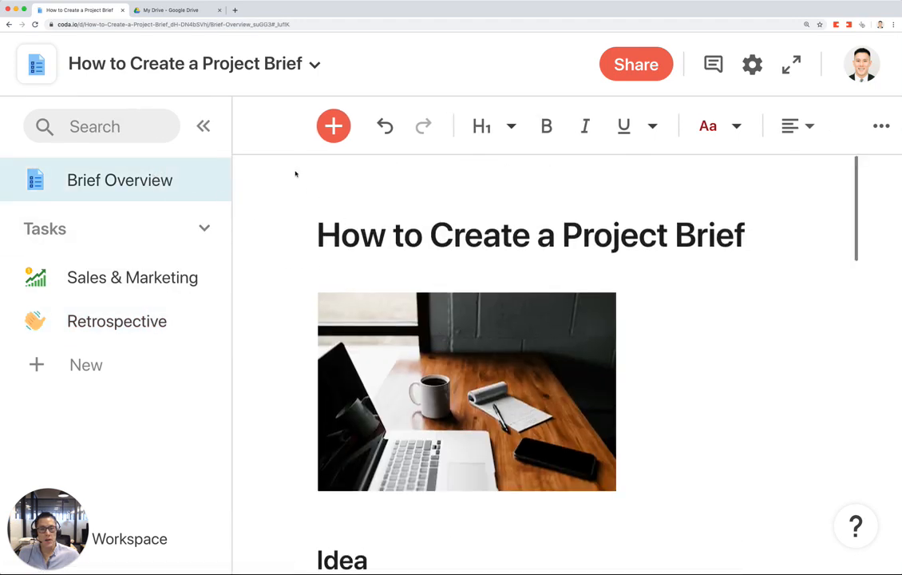
key(super+minus)
scroll(391, 247, down, 1)
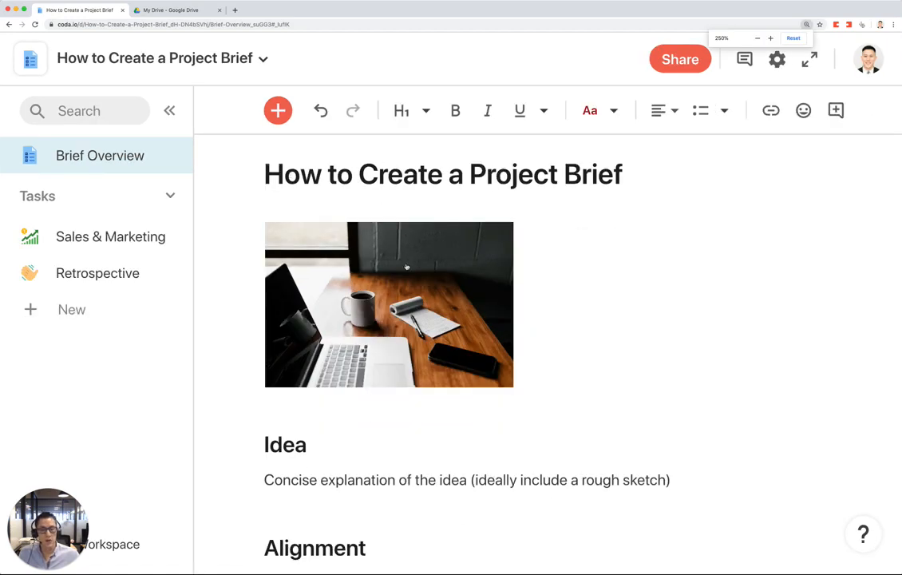
scroll(403, 267, down, 10)
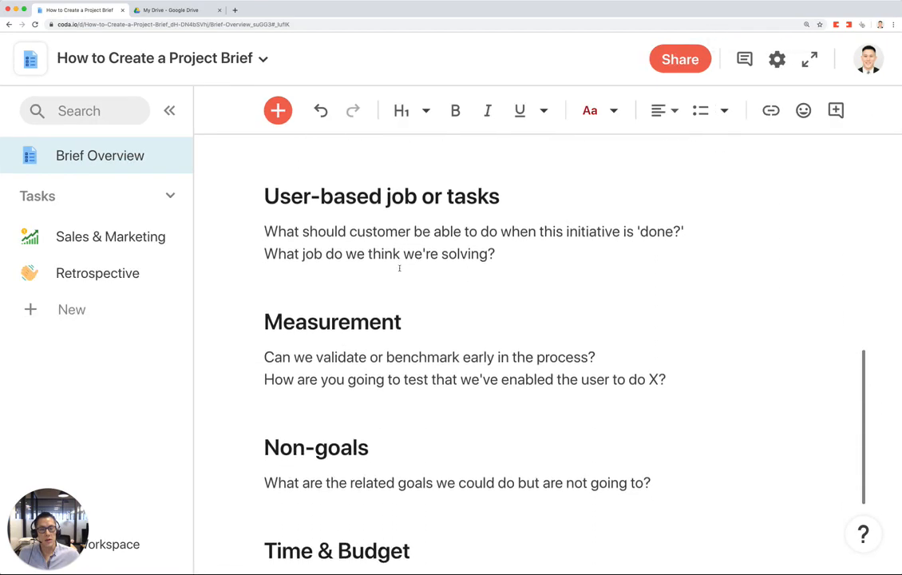
scroll(399, 268, down, 4)
scroll(398, 266, up, 15)
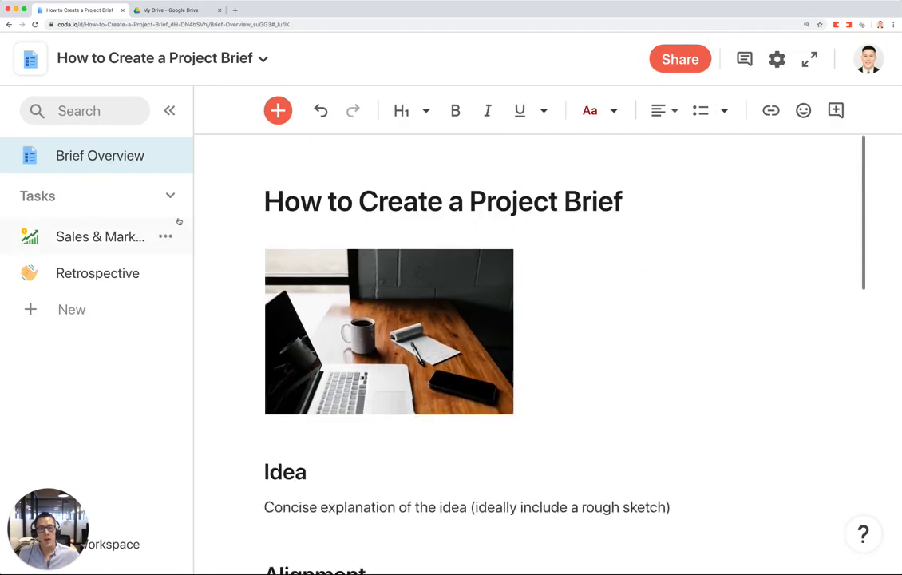
Expand the Tasks folder and review the Tasks table on the All Tasks page with the sidebar hidden
click(170, 196)
click(121, 233)
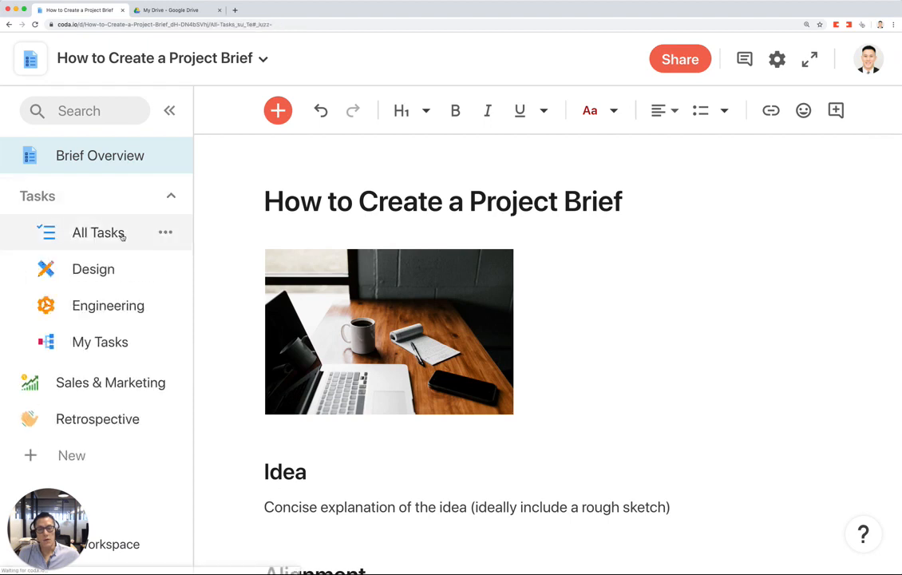
click(169, 110)
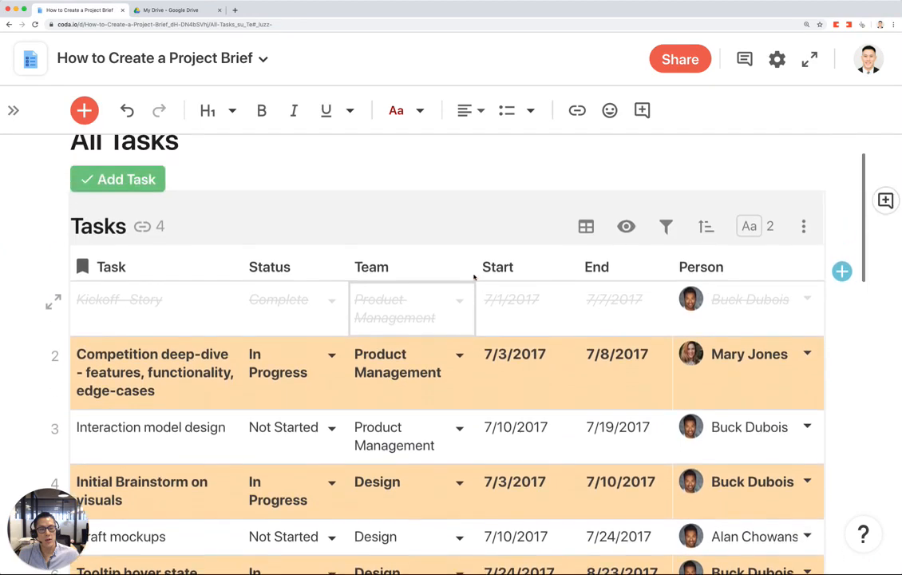
scroll(474, 277, up, 1)
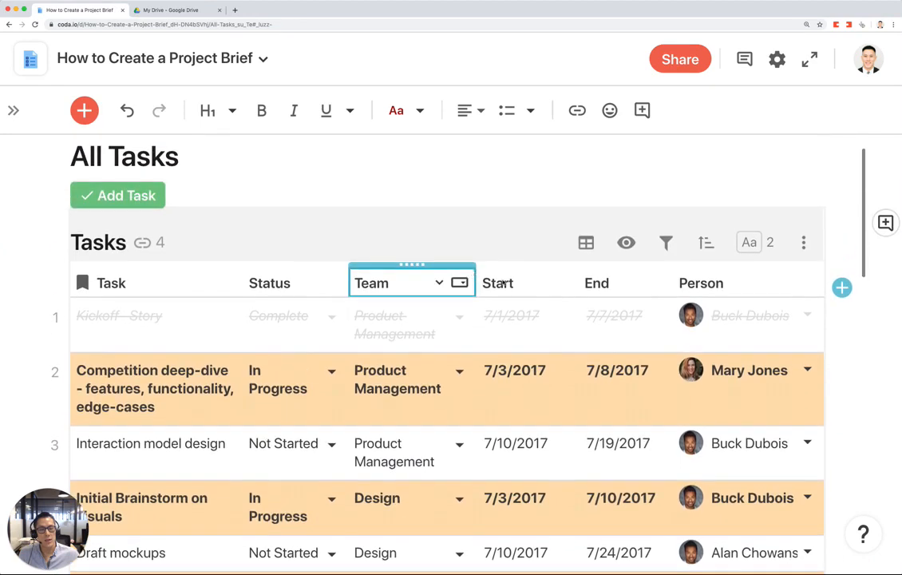
Show the sidebar again and look through the Sales & Marketing and Retrospective sections, ending back on Brief Overview
click(12, 112)
click(141, 384)
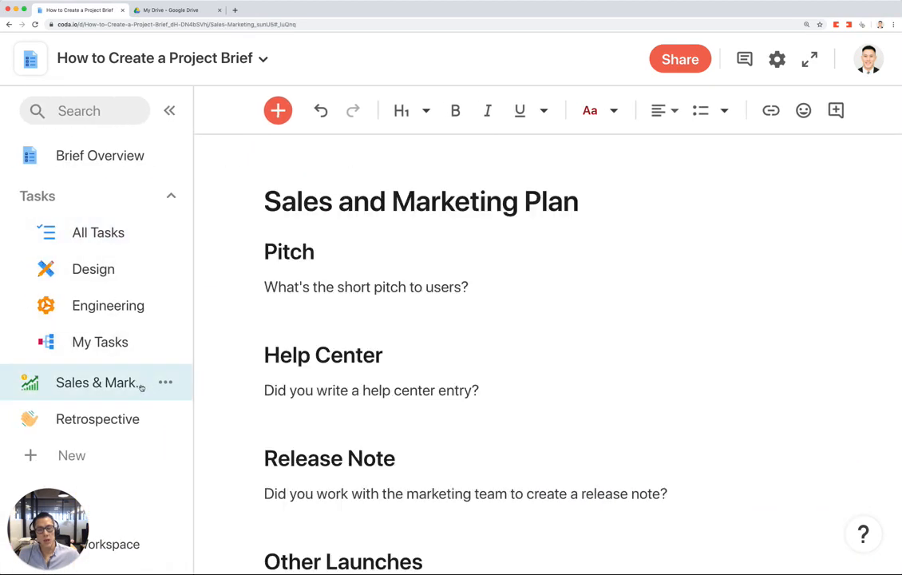
click(111, 418)
scroll(358, 344, up, 5)
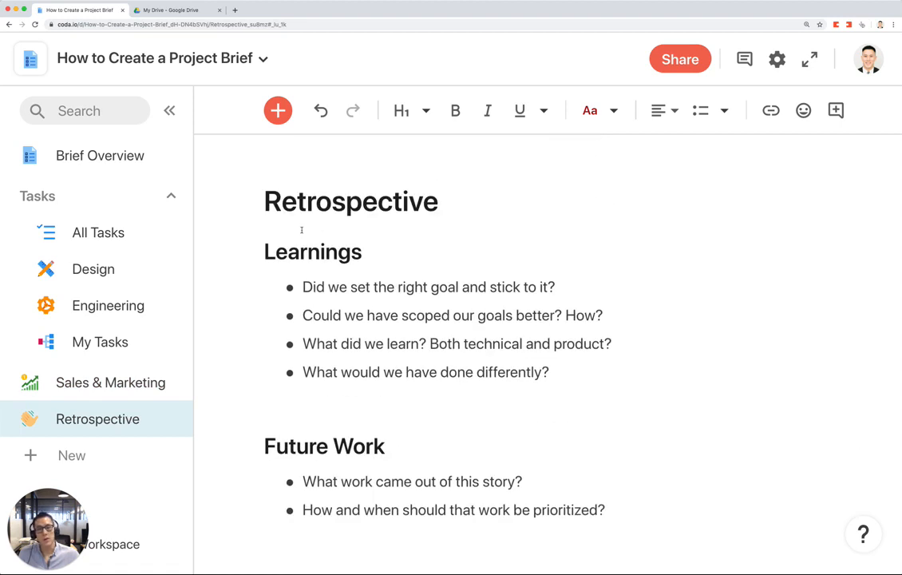
click(126, 158)
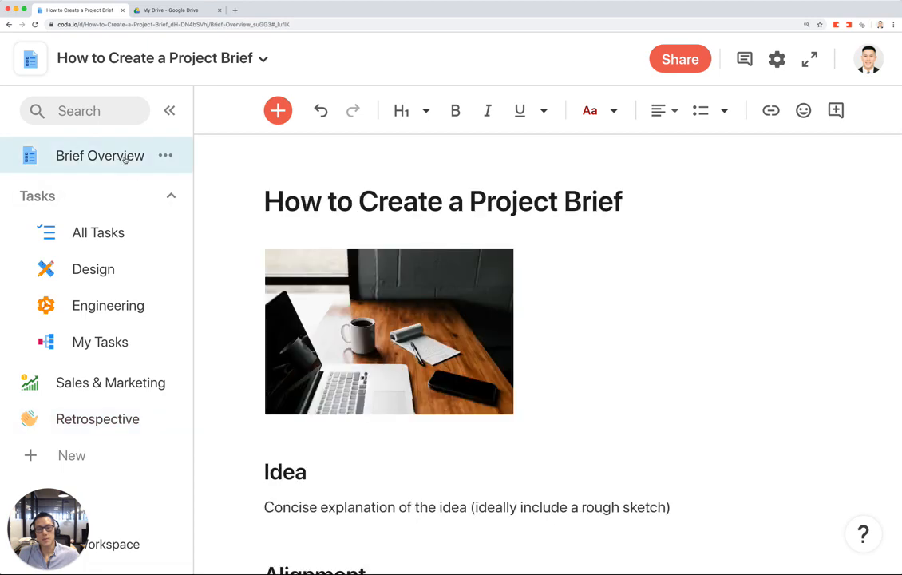